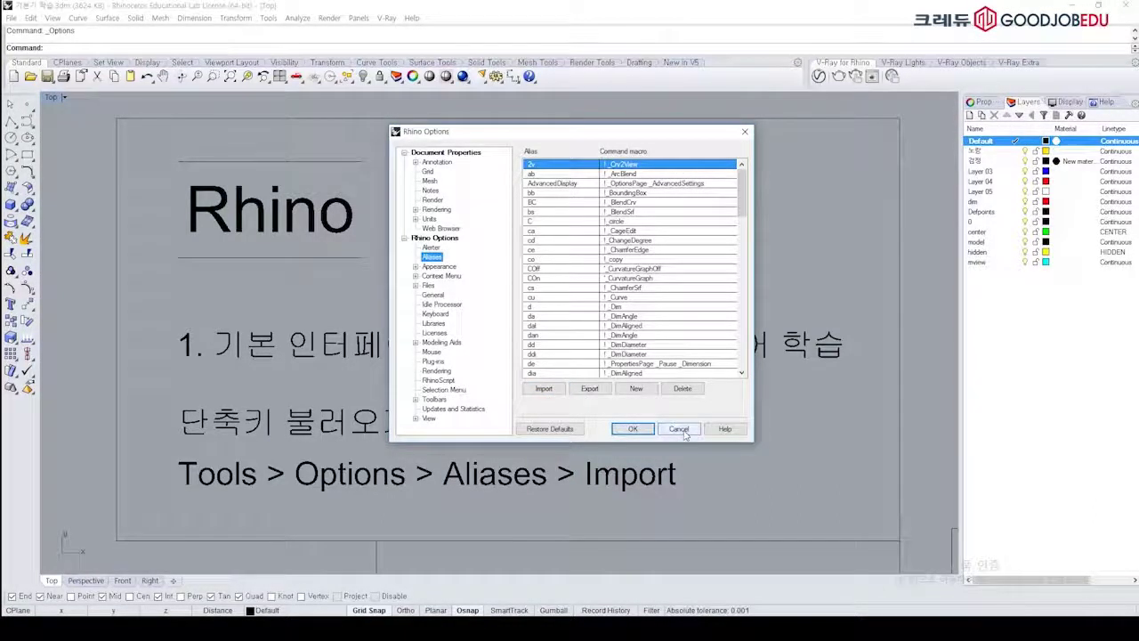
Step: Accept and close the Rhino options, and restore the four-viewport layout from the maximized Top view
{"action": "left_click", "coordinate": [630, 429]}
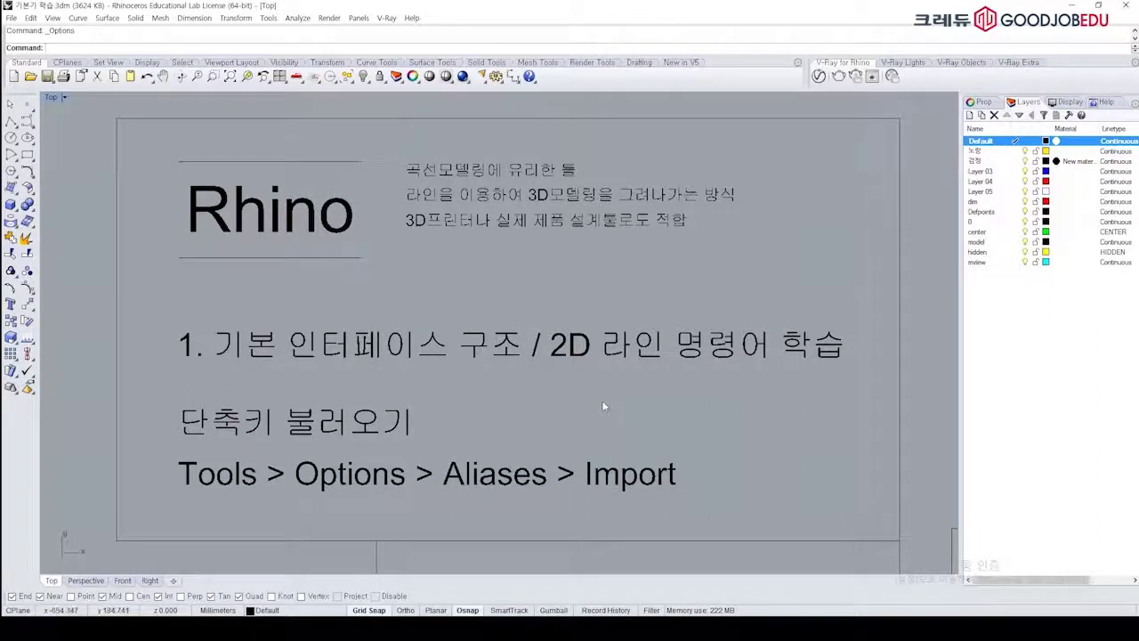
{"action": "mouse_move", "coordinate": [654, 452]}
{"action": "right_mouse_down"}
{"action": "mouse_move", "coordinate": [636, 298]}
{"action": "mouse_move", "coordinate": [547, 214]}
{"action": "mouse_move", "coordinate": [587, 395]}
{"action": "mouse_move", "coordinate": [621, 461]}
{"action": "right_mouse_up"}
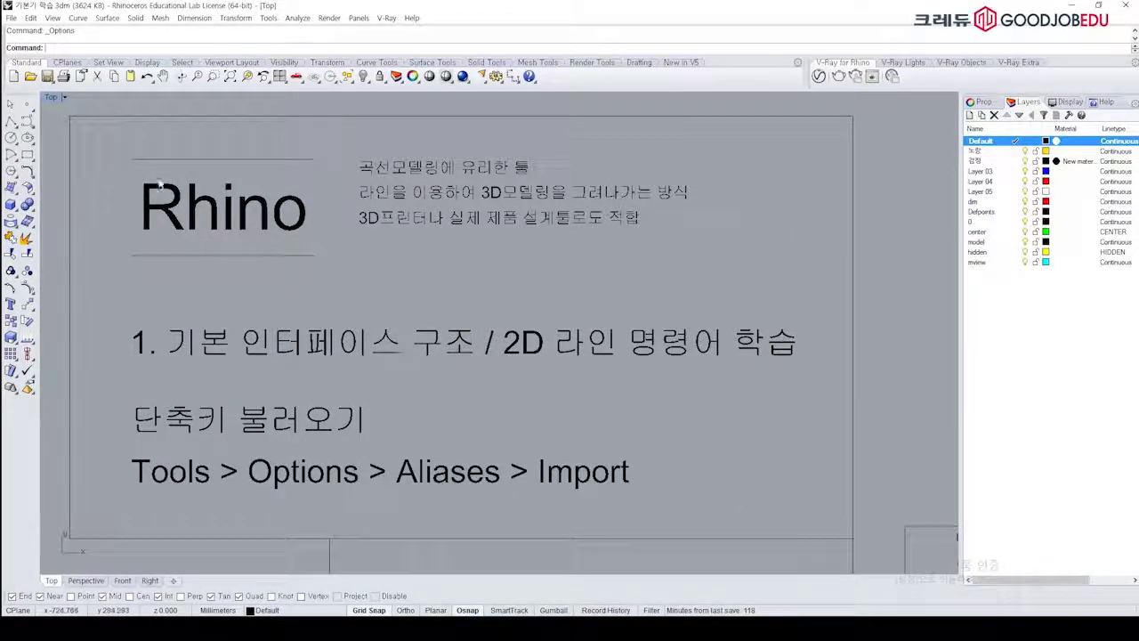
{"action": "double_click", "coordinate": [51, 96]}
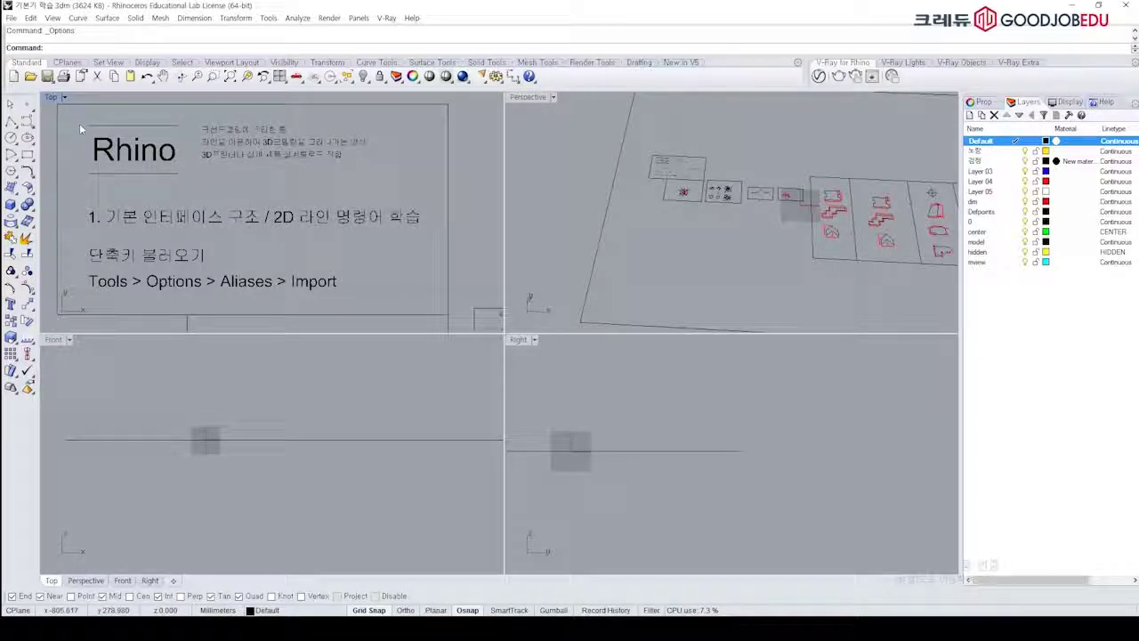
Step: Pan the Top, Front and Right viewports and orbit the Perspective viewport to compare how each view moves
{"action": "right_click_drag", "start_coordinate": [118, 135], "coordinate": [121, 143]}
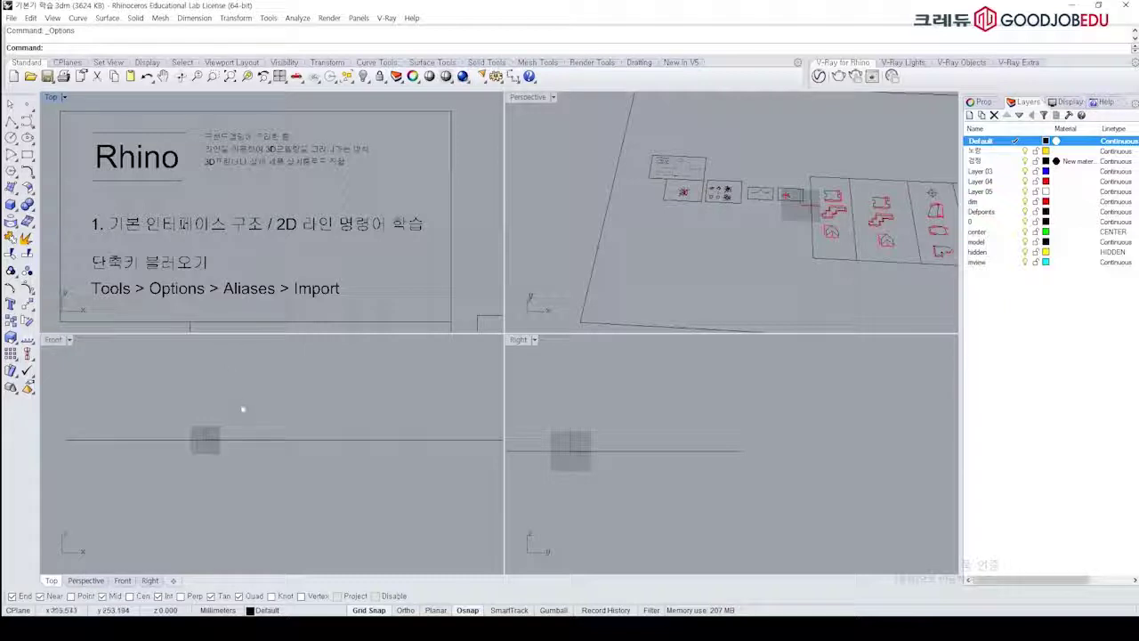
{"action": "right_click_drag", "start_coordinate": [224, 412], "coordinate": [280, 410]}
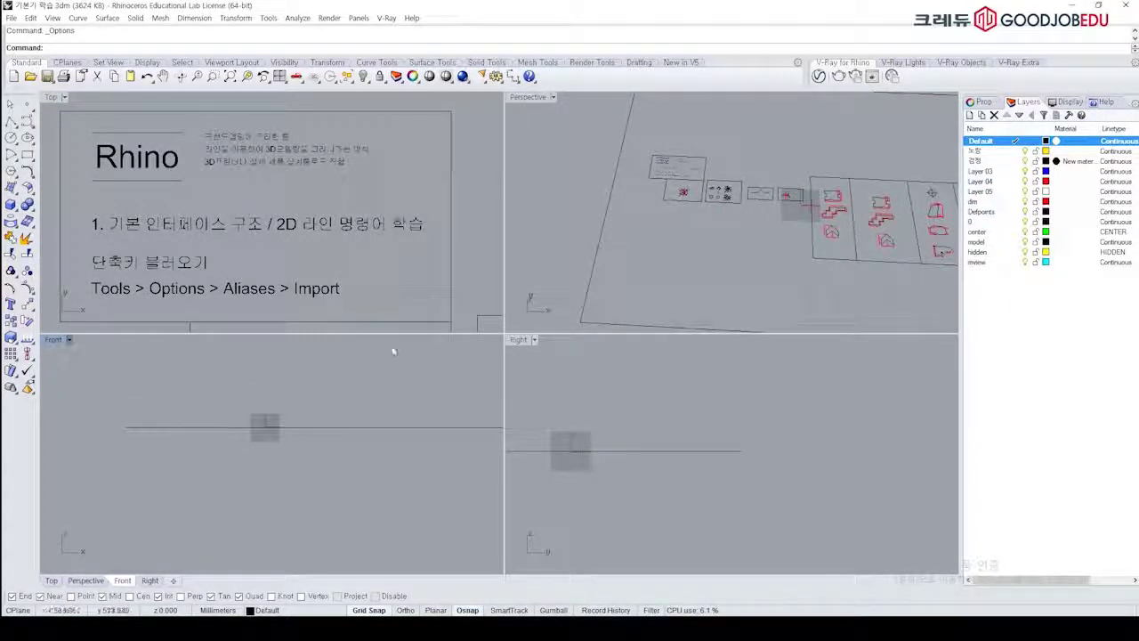
{"action": "right_click_drag", "start_coordinate": [539, 402], "coordinate": [704, 407]}
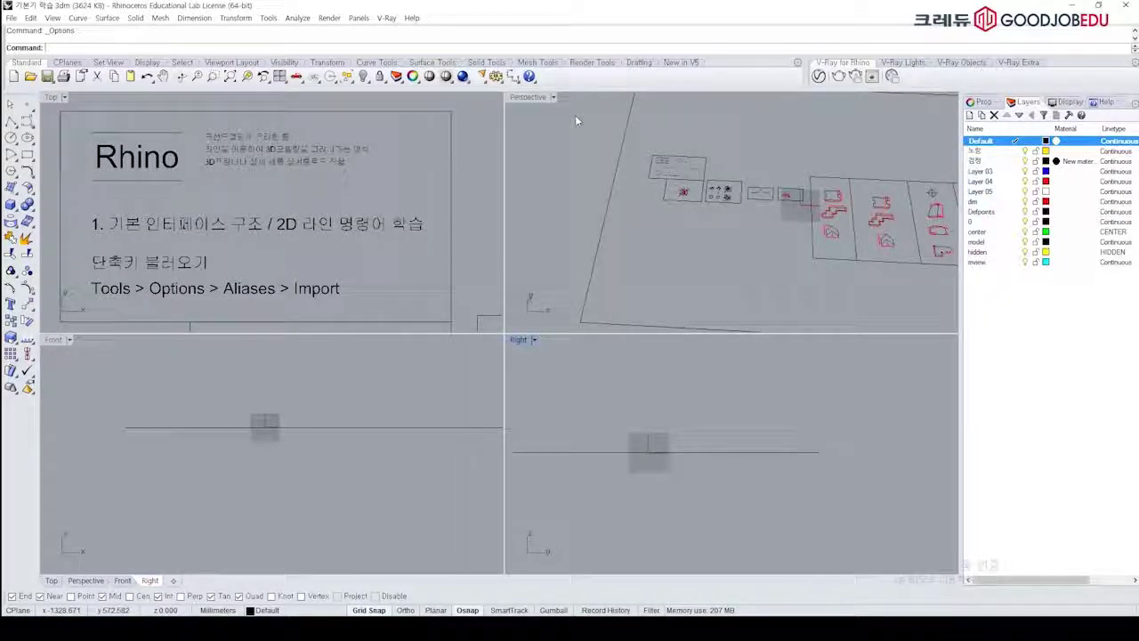
{"action": "right_click_drag", "start_coordinate": [220, 219], "coordinate": [233, 230]}
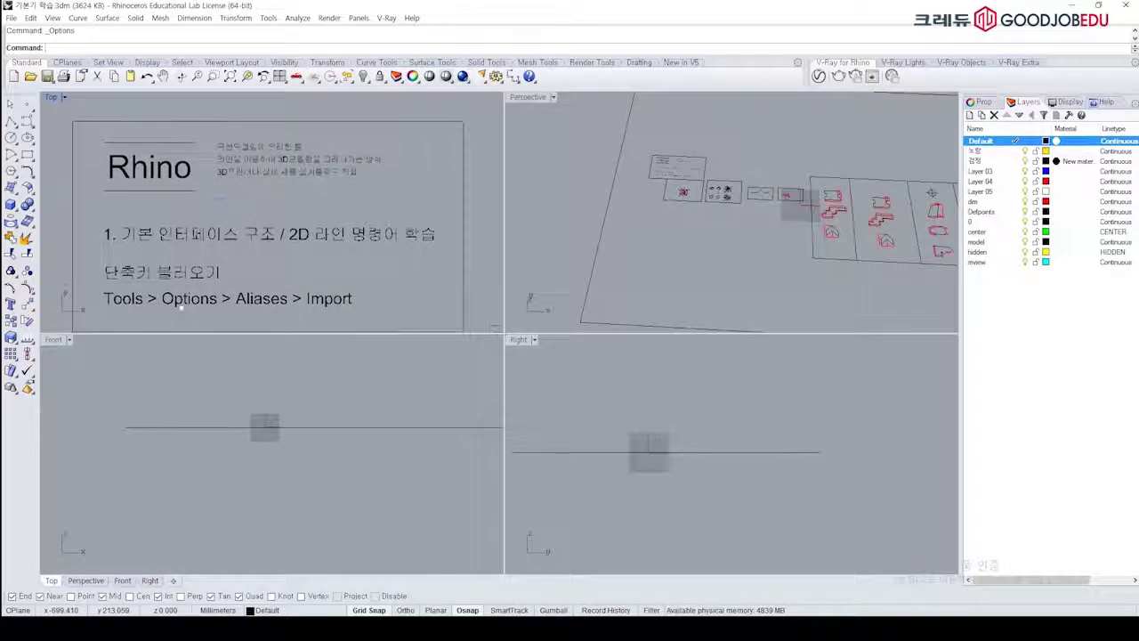
{"action": "right_click_drag", "start_coordinate": [152, 400], "coordinate": [159, 410]}
{"action": "right_click_drag", "start_coordinate": [582, 422], "coordinate": [583, 433]}
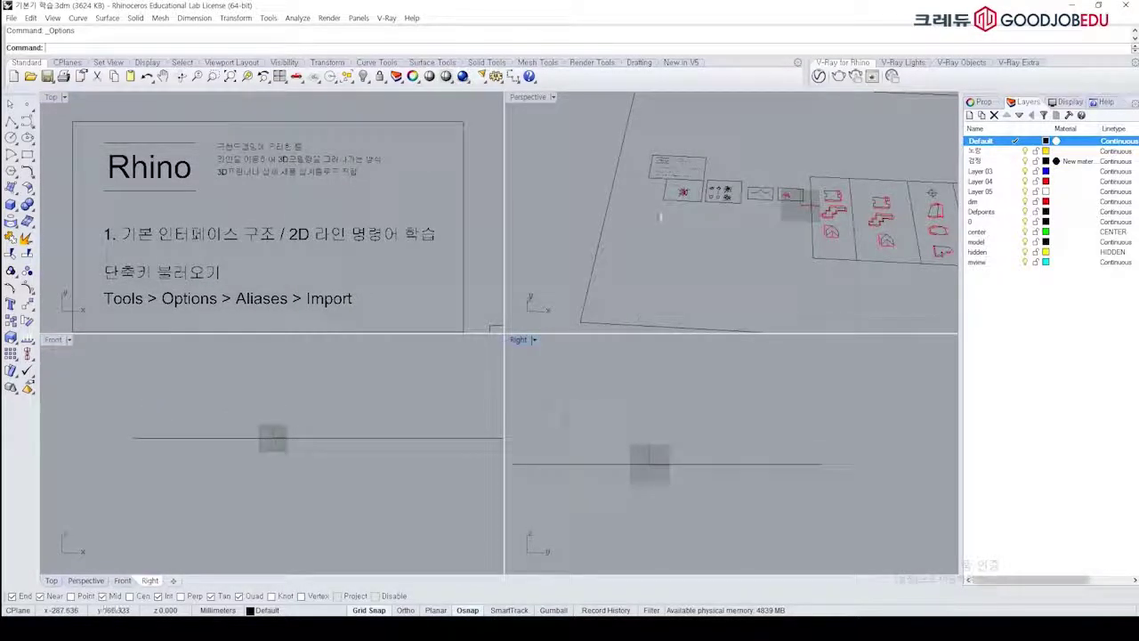
{"action": "right_click_drag", "start_coordinate": [659, 216], "coordinate": [682, 216]}
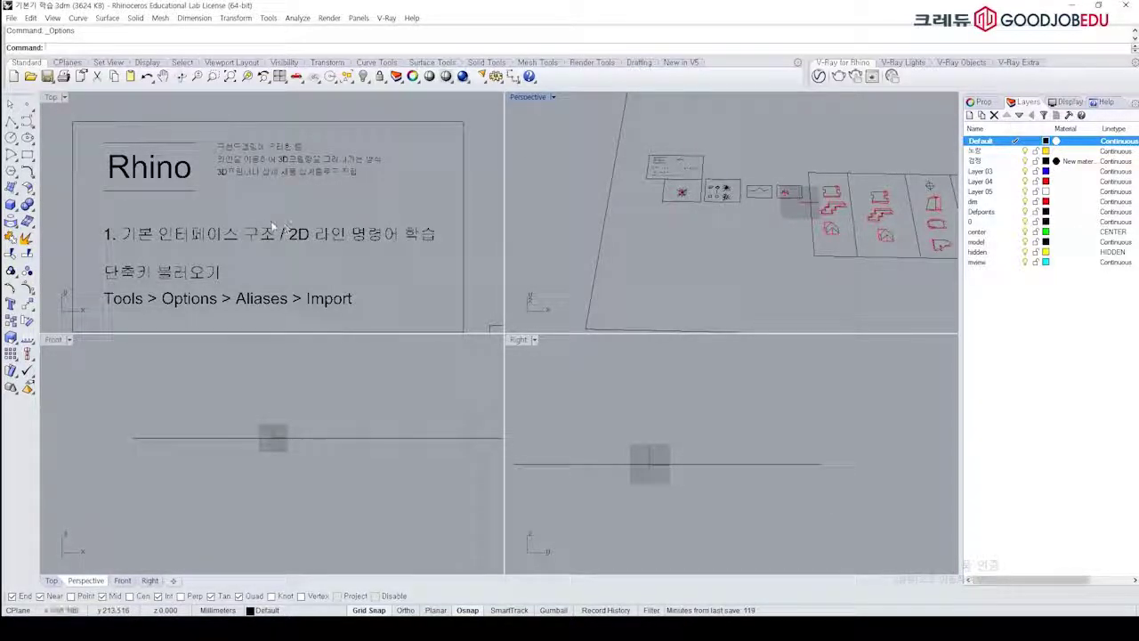
{"action": "right_click_drag", "start_coordinate": [314, 217], "coordinate": [301, 191]}
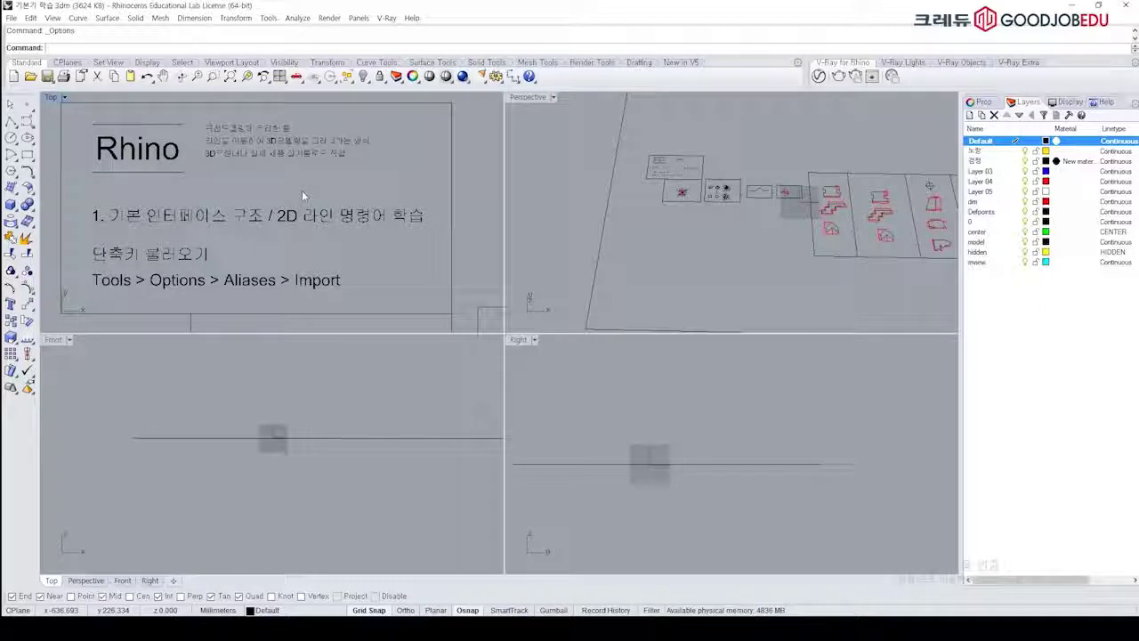
{"action": "right_click_drag", "start_coordinate": [302, 193], "coordinate": [292, 218]}
{"action": "key", "text": "F11"}
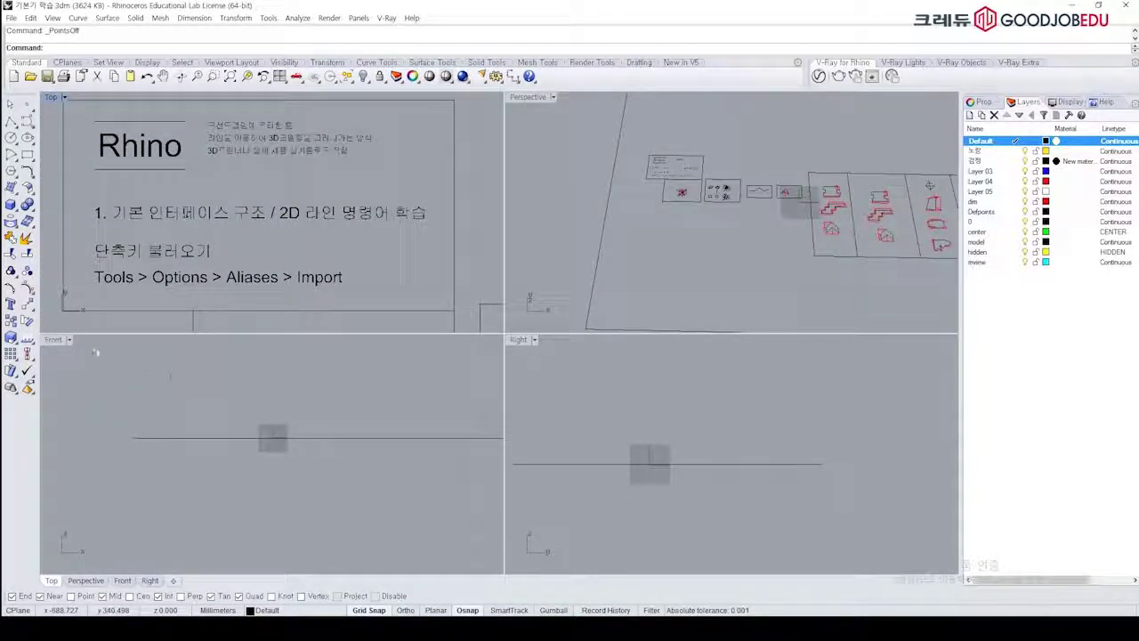
{"action": "mouse_move", "coordinate": [300, 460]}
{"action": "right_mouse_down"}
{"action": "mouse_move", "coordinate": [252, 469]}
{"action": "mouse_move", "coordinate": [285, 391]}
{"action": "mouse_move", "coordinate": [353, 437]}
{"action": "mouse_move", "coordinate": [315, 437]}
{"action": "mouse_move", "coordinate": [305, 449]}
{"action": "right_mouse_up"}
{"action": "right_click_drag", "start_coordinate": [674, 427], "coordinate": [727, 409]}
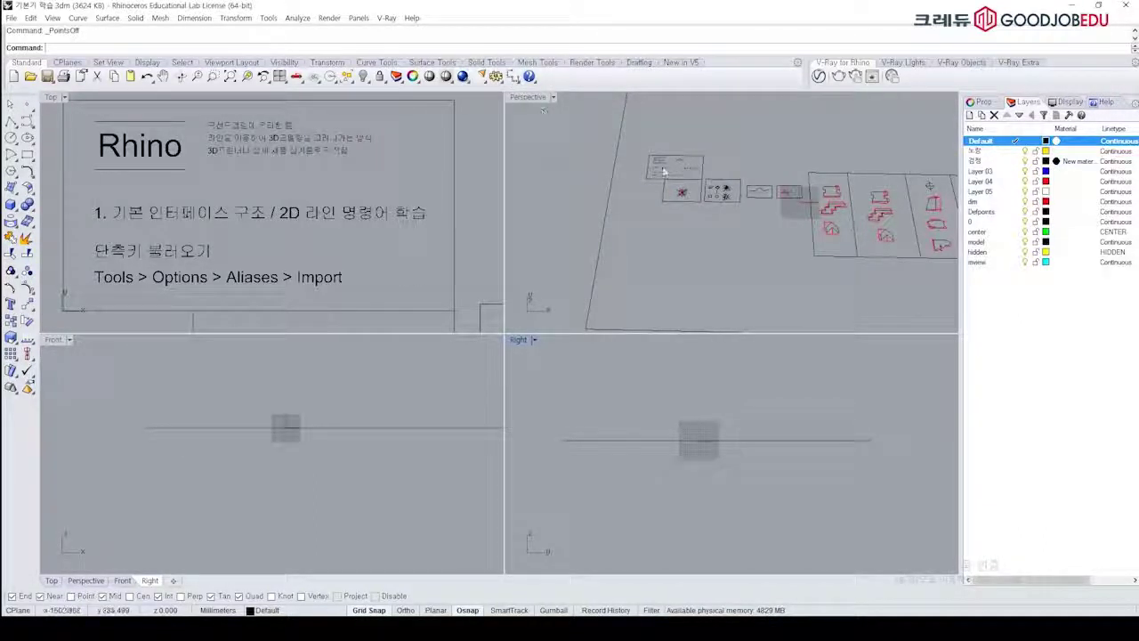
{"action": "right_click_drag", "start_coordinate": [725, 210], "coordinate": [753, 250]}
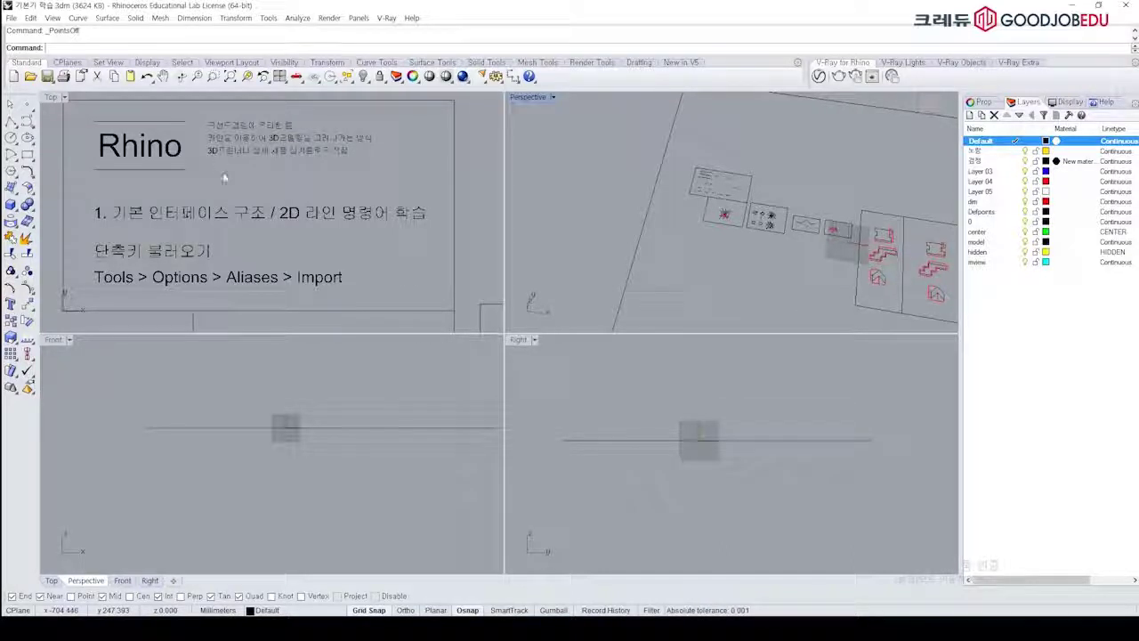
Step: Zoom in and out in the Top, Front and Perspective viewports, and orbit the Perspective view around the Rhino title sheet
{"action": "scroll", "coordinate": [228, 177], "scroll_direction": "up", "scroll_amount": 5}
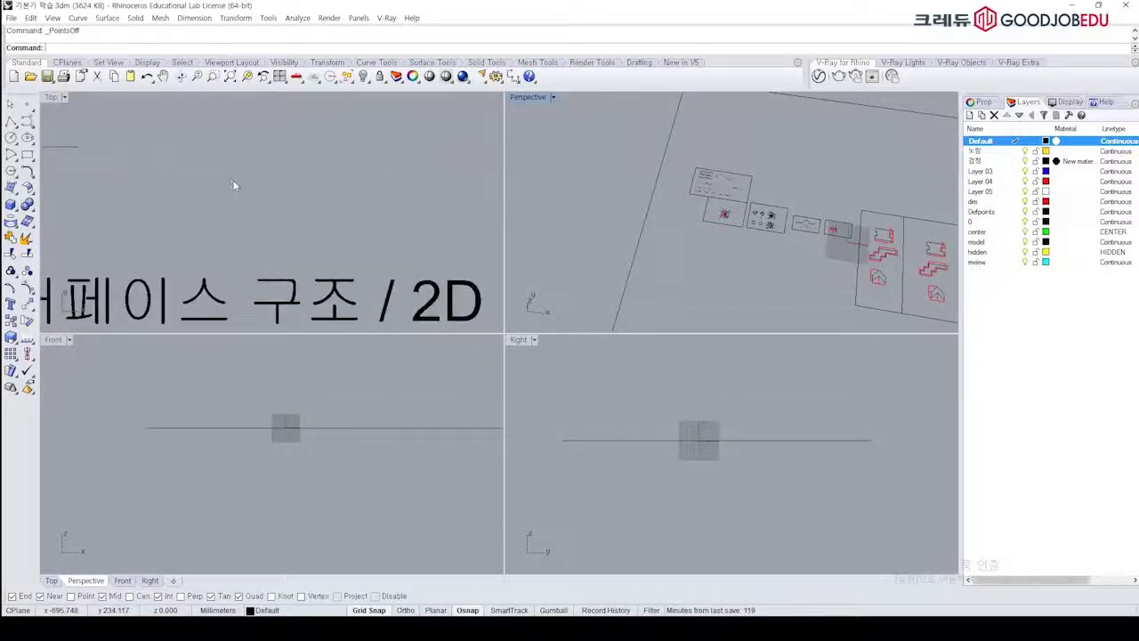
{"action": "scroll", "coordinate": [295, 423], "scroll_direction": "up", "scroll_amount": 3}
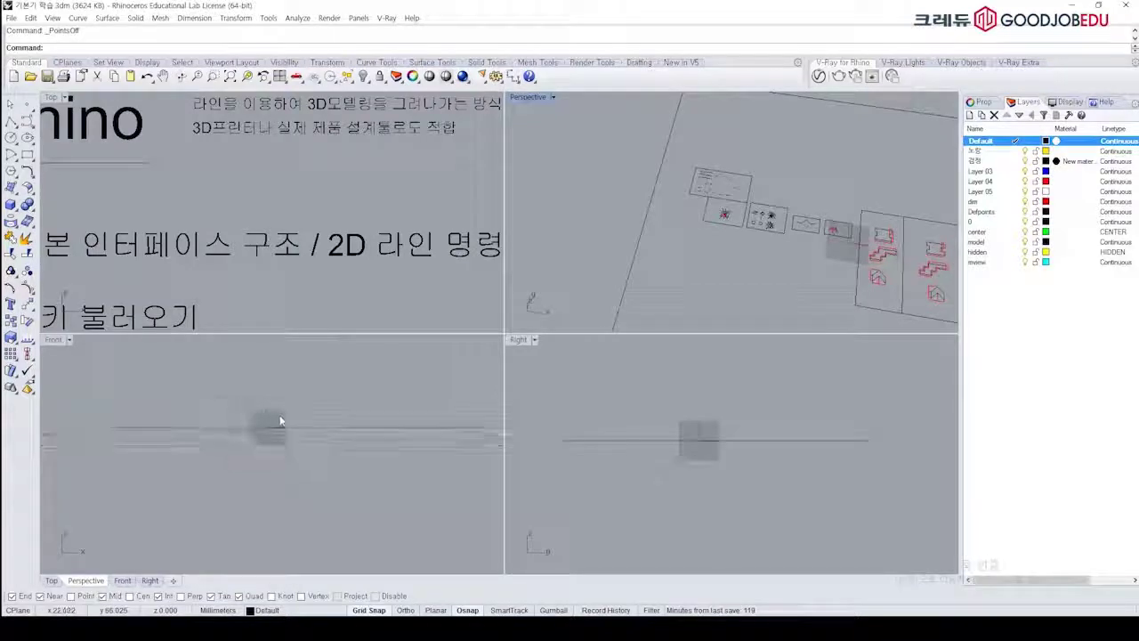
{"action": "scroll", "coordinate": [701, 442], "scroll_direction": "up", "scroll_amount": 9}
{"action": "scroll", "coordinate": [701, 442], "scroll_direction": "down", "scroll_amount": 9}
{"action": "scroll", "coordinate": [741, 189], "scroll_direction": "up", "scroll_amount": 9}
{"action": "scroll", "coordinate": [760, 172], "scroll_direction": "down", "scroll_amount": 8}
{"action": "scroll", "coordinate": [729, 179], "scroll_direction": "up", "scroll_amount": 8}
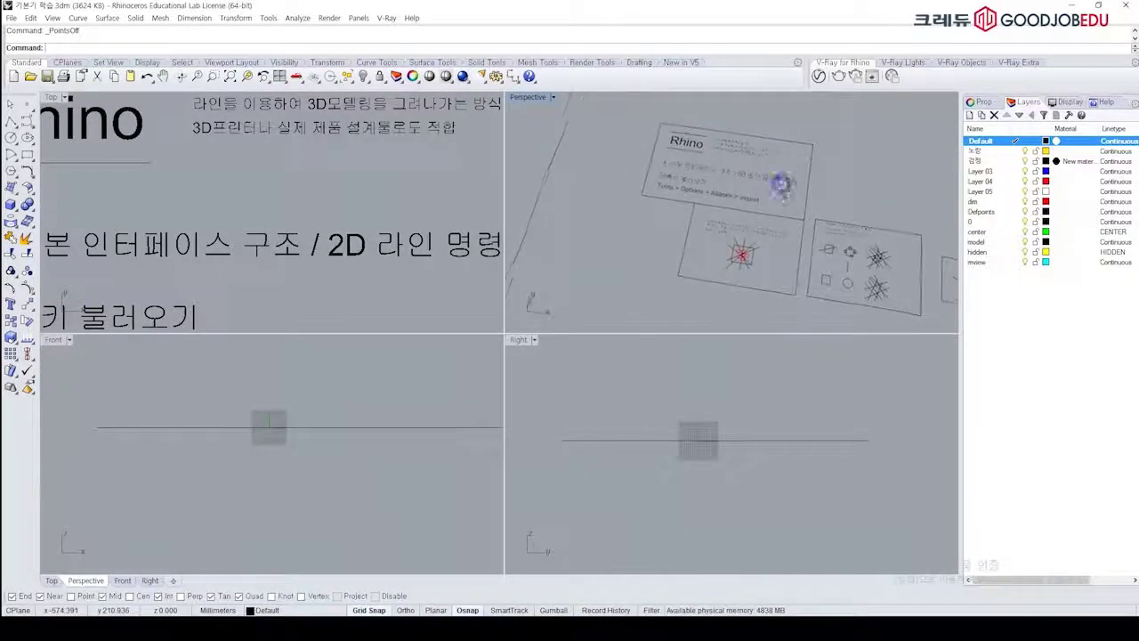
{"action": "right_click_drag", "start_coordinate": [787, 203], "coordinate": [772, 219]}
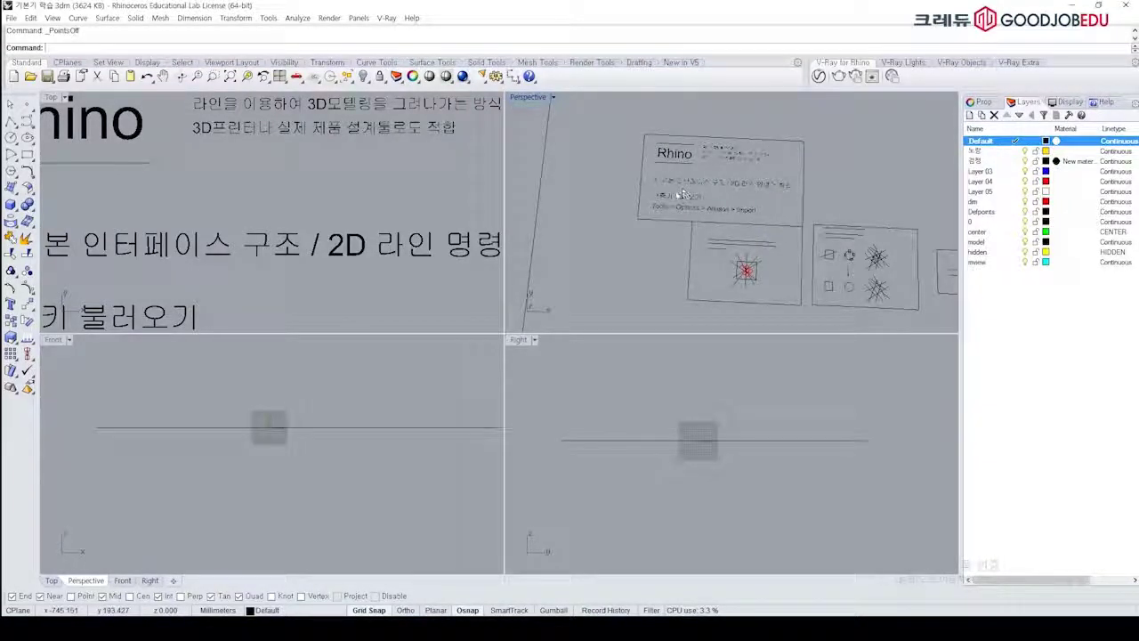
{"action": "right_click_drag", "start_coordinate": [342, 185], "coordinate": [362, 217]}
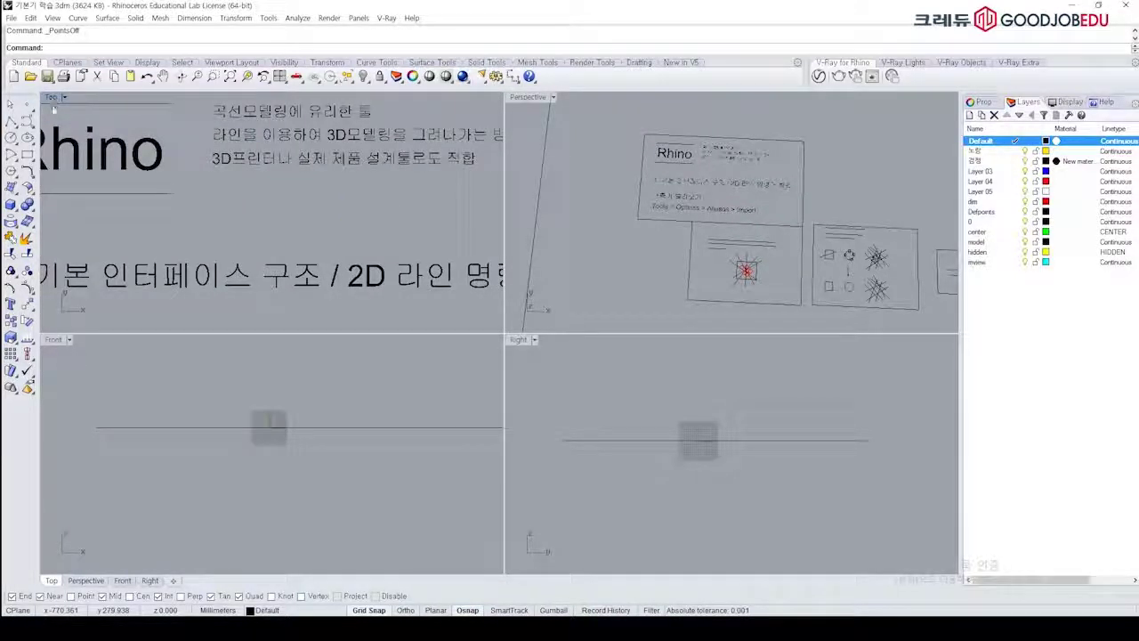
Step: Maximize the Top viewport and bring the selection-method exercise with the red circles into view
{"action": "double_click", "coordinate": [52, 98]}
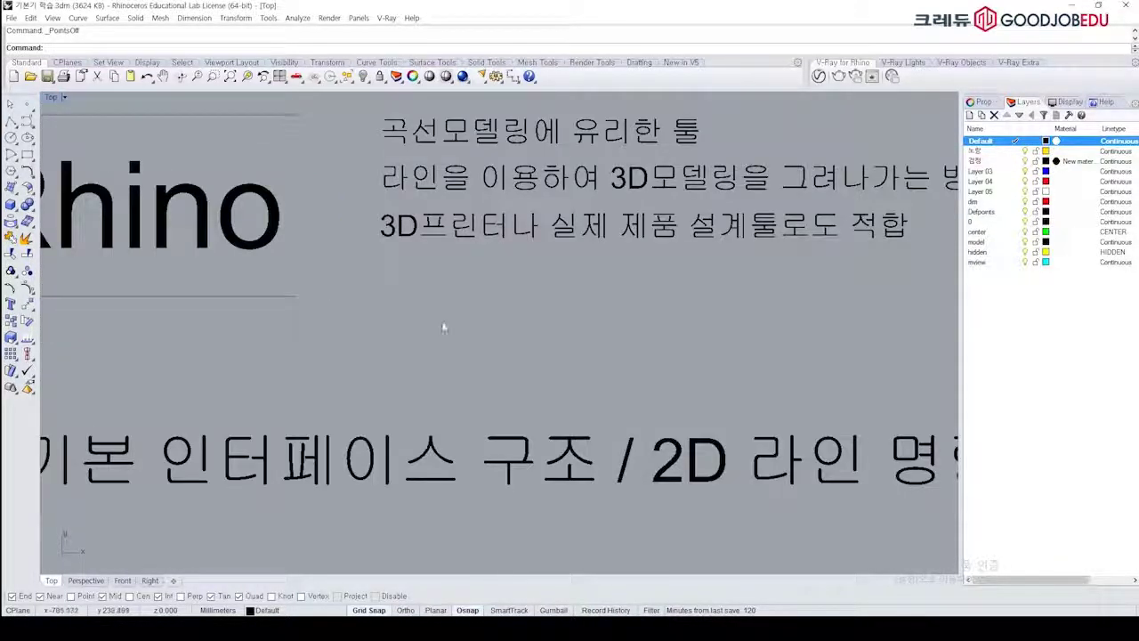
{"action": "scroll", "coordinate": [508, 315], "scroll_direction": "up", "scroll_amount": 2}
{"action": "scroll", "coordinate": [508, 316], "scroll_direction": "down", "scroll_amount": 3}
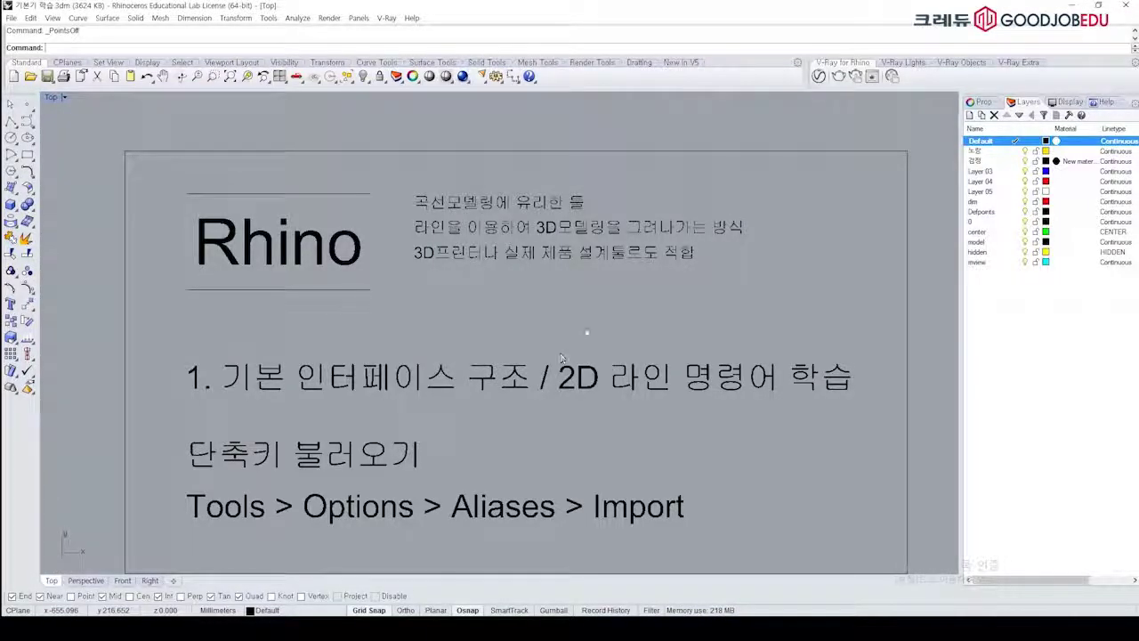
{"action": "right_click_drag", "start_coordinate": [536, 383], "coordinate": [516, 223]}
{"action": "right_click_drag", "start_coordinate": [614, 436], "coordinate": [450, 257]}
{"action": "right_click_drag", "start_coordinate": [565, 394], "coordinate": [561, 312]}
{"action": "scroll", "coordinate": [452, 330], "scroll_direction": "up", "scroll_amount": 2}
{"action": "scroll", "coordinate": [452, 330], "scroll_direction": "up", "scroll_amount": 2}
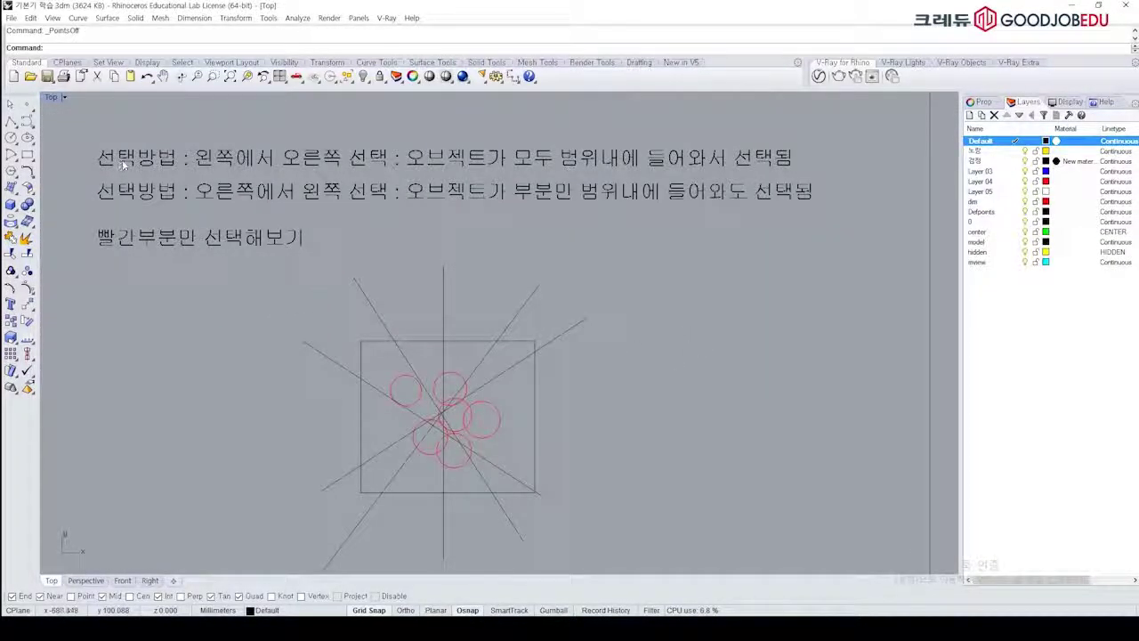
{"action": "right_click_drag", "start_coordinate": [402, 333], "coordinate": [394, 287]}
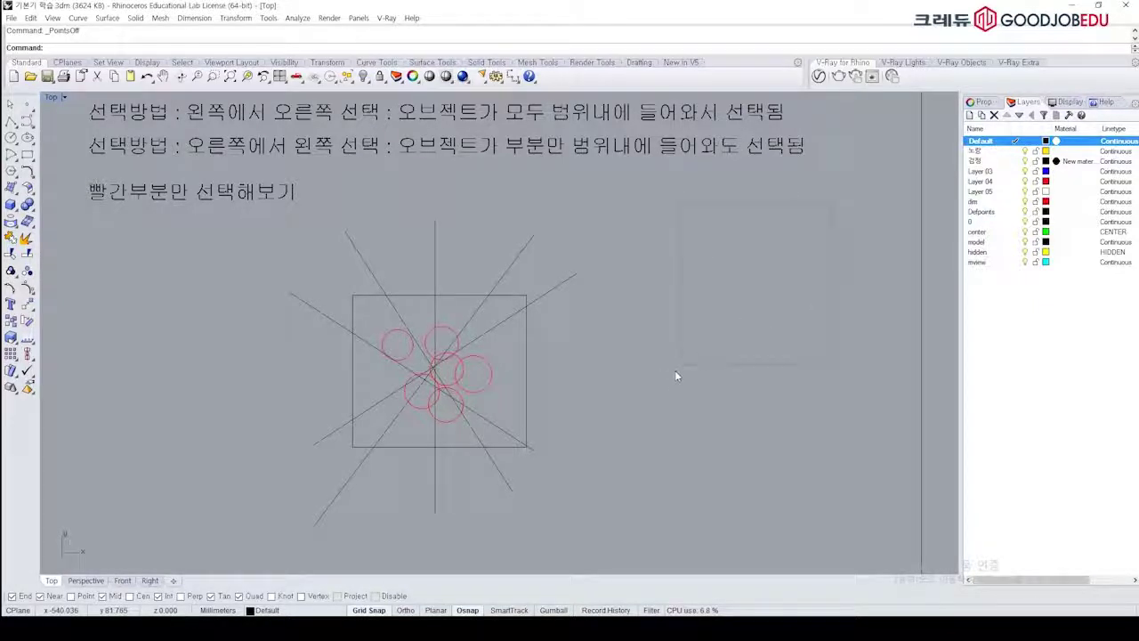
Step: Select the diagonal line ending beyond the rectangle's upper-right corner by crossing selection and by direct picking, clearing the selection each time
{"action": "left_click_drag", "start_coordinate": [655, 196], "coordinate": [846, 342]}
{"action": "left_click_drag", "start_coordinate": [662, 230], "coordinate": [579, 300]}
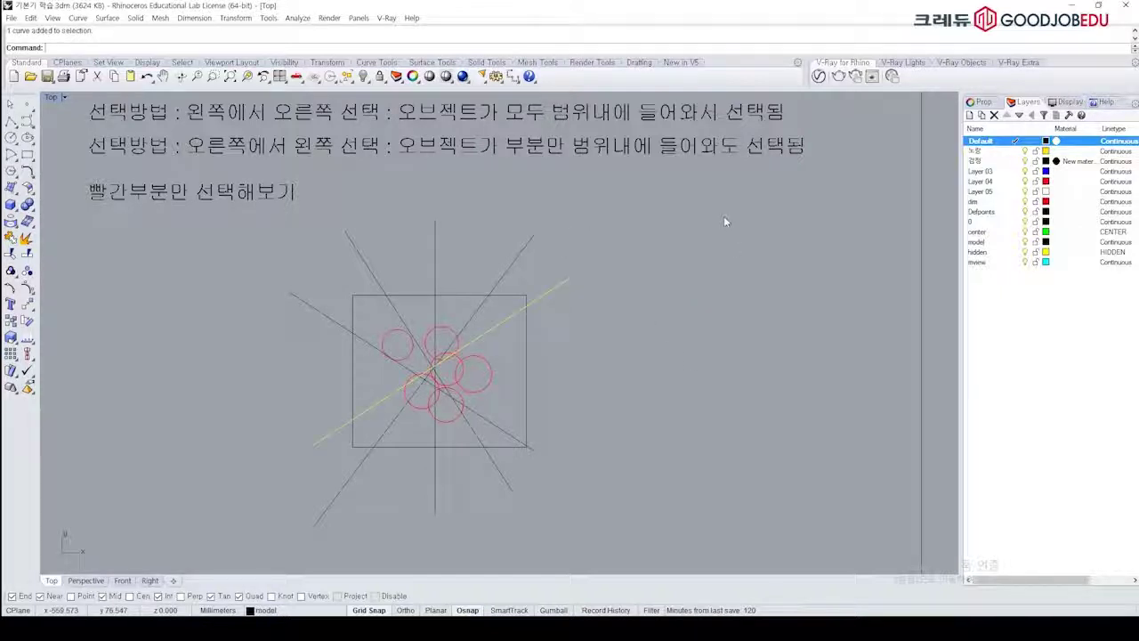
{"action": "left_click", "coordinate": [702, 232]}
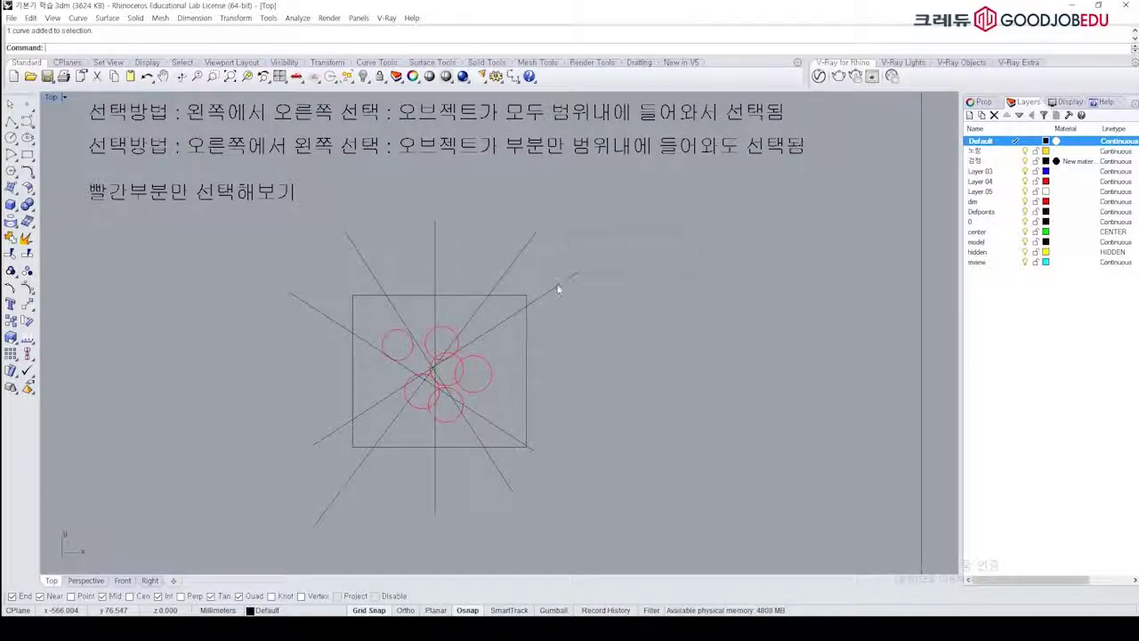
{"action": "left_click", "coordinate": [567, 282]}
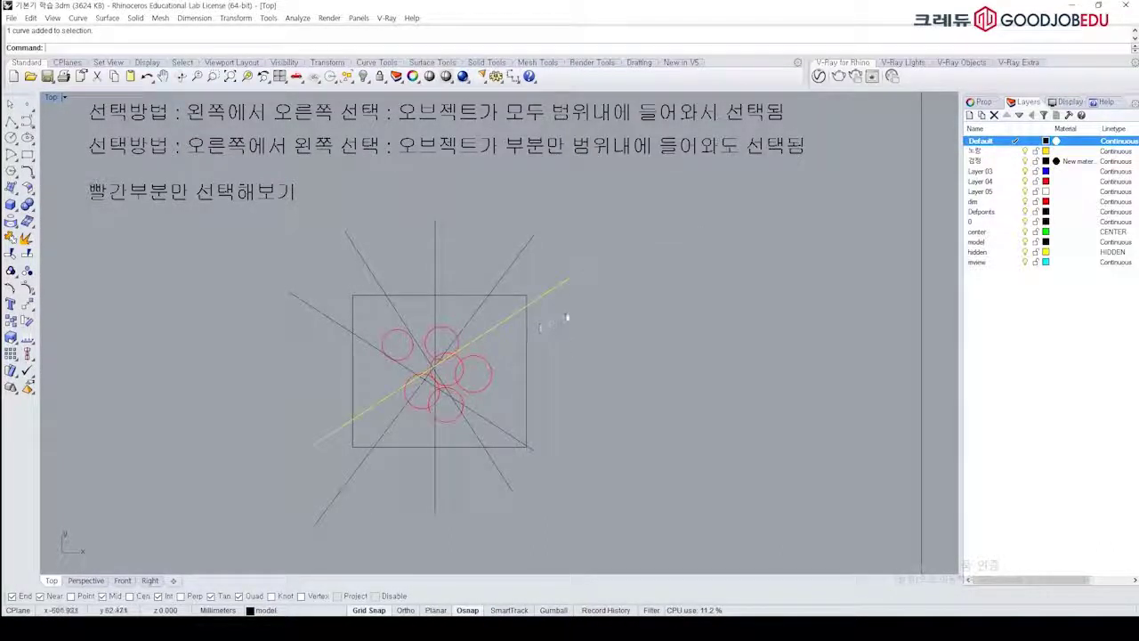
{"action": "left_click", "coordinate": [674, 306]}
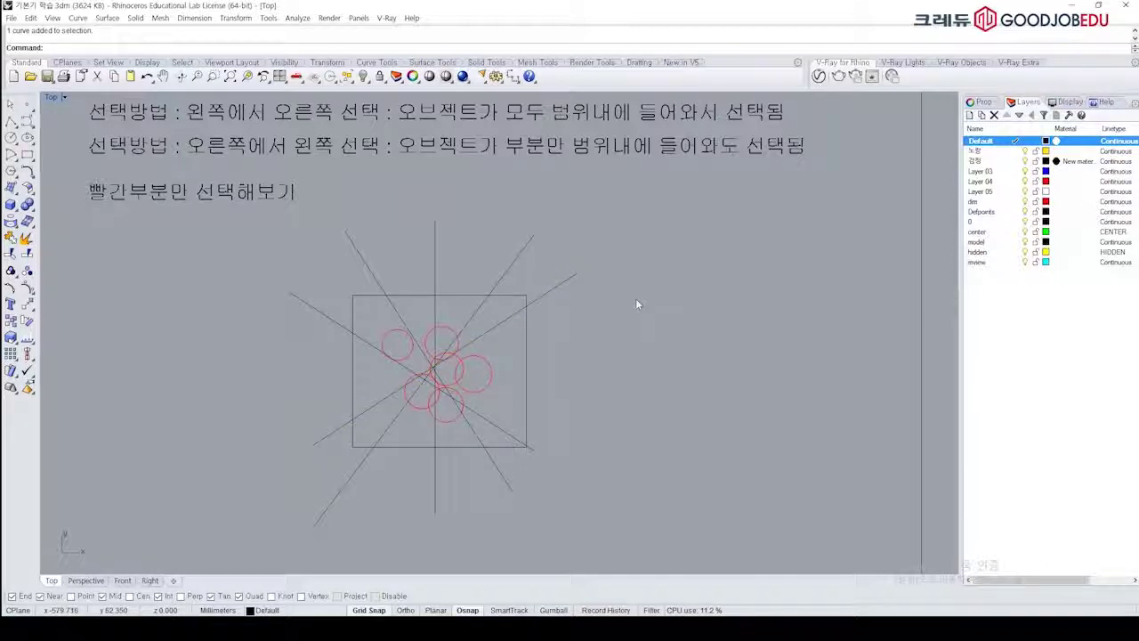
Step: Demonstrate crossing and window selection boxes in the empty area beside the exercise figure, selecting nothing
{"action": "left_click_drag", "start_coordinate": [726, 290], "coordinate": [668, 370]}
{"action": "left_click_drag", "start_coordinate": [643, 223], "coordinate": [757, 347]}
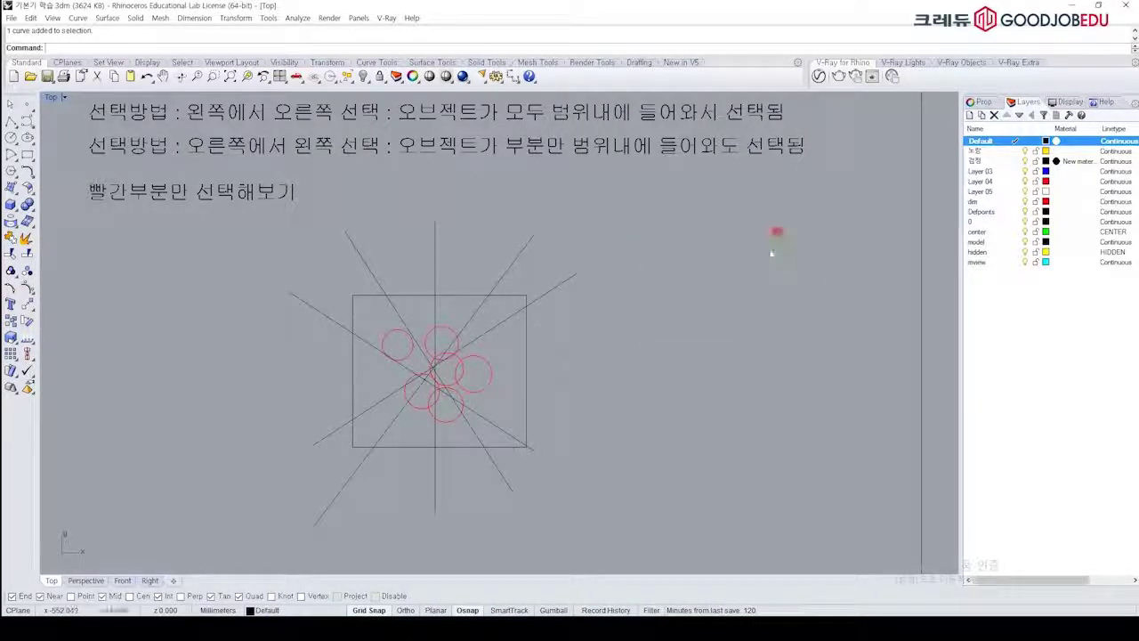
{"action": "left_click_drag", "start_coordinate": [646, 240], "coordinate": [742, 337]}
{"action": "left_click", "coordinate": [809, 223]}
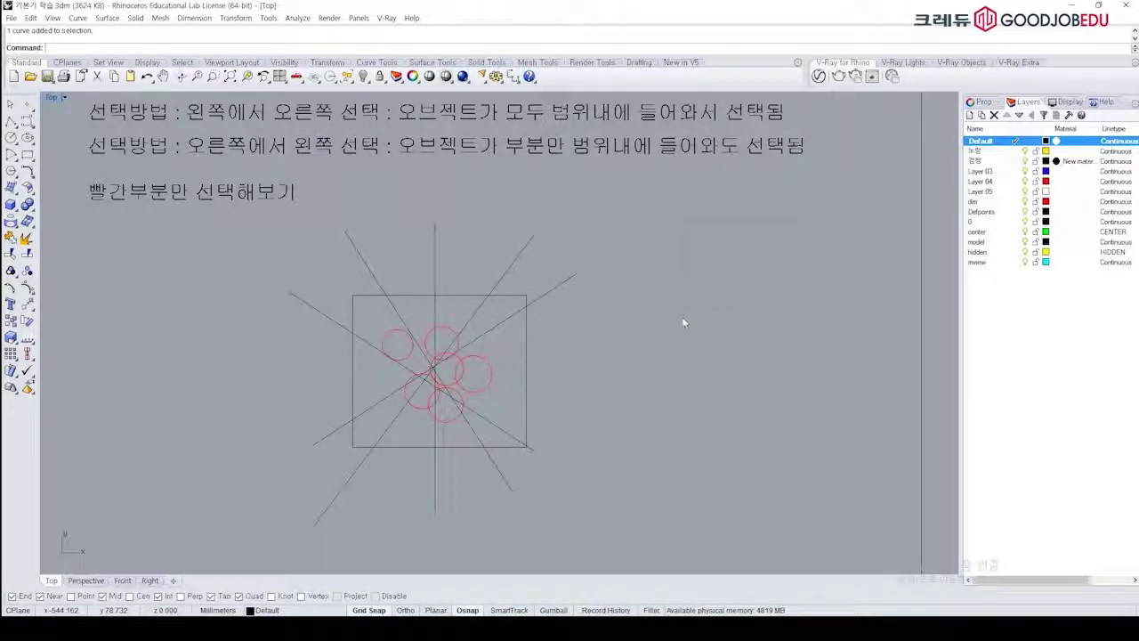
{"action": "left_click_drag", "start_coordinate": [651, 229], "coordinate": [726, 267]}
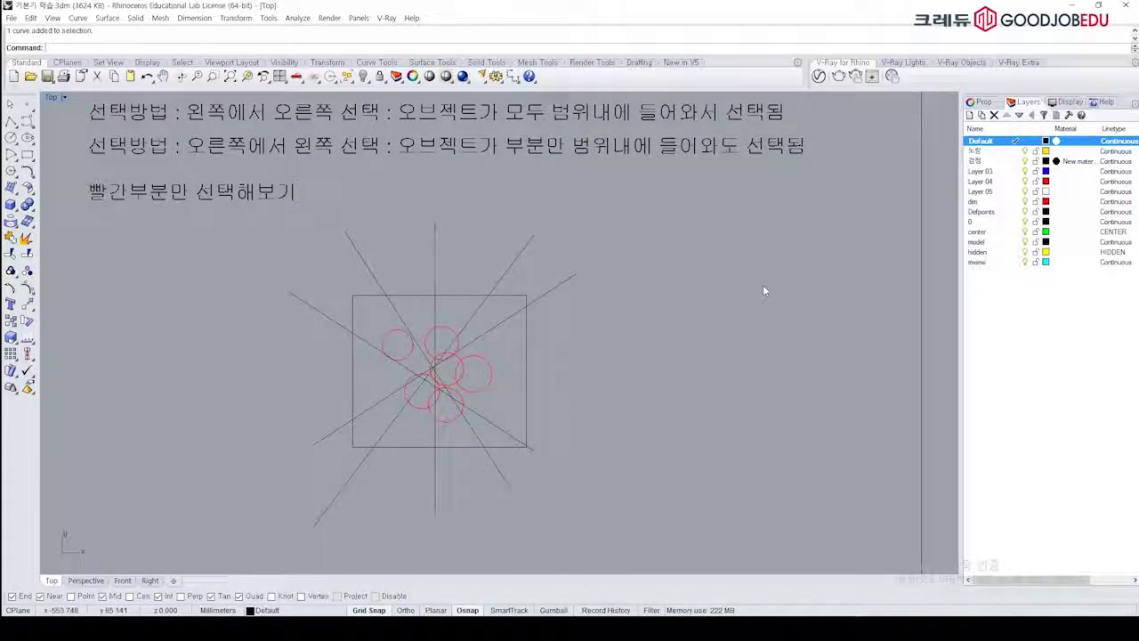
{"action": "left_click", "coordinate": [642, 227]}
Step: Try crossing selections over the line ends around the rectangle, and clear the selection
{"action": "left_click_drag", "start_coordinate": [570, 287], "coordinate": [552, 293]}
{"action": "left_click_drag", "start_coordinate": [545, 205], "coordinate": [511, 251]}
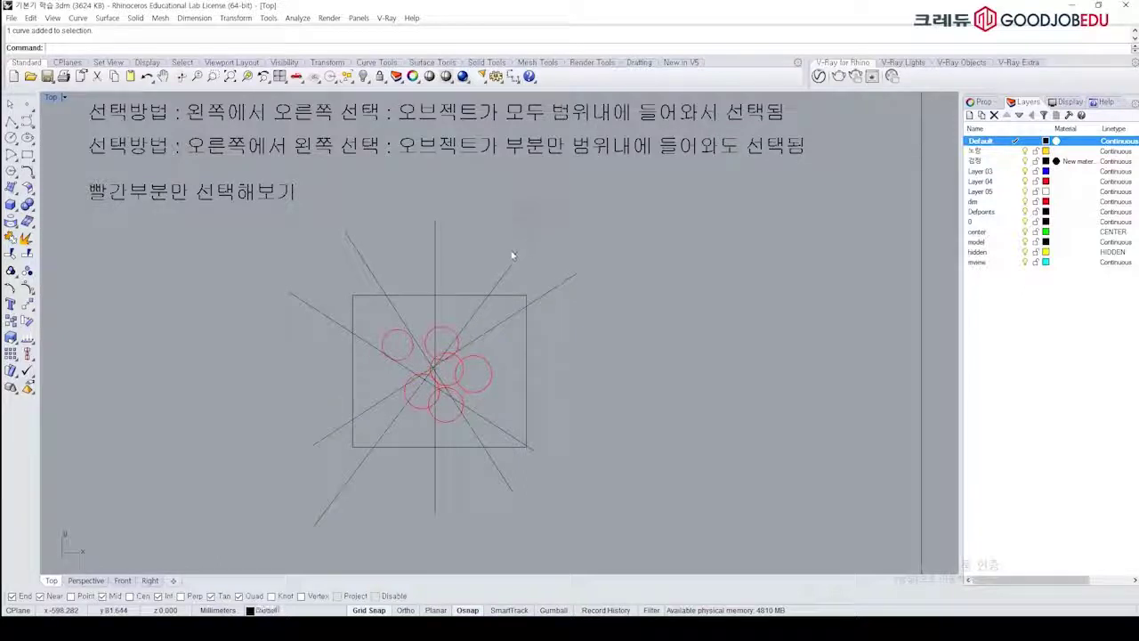
{"action": "left_click_drag", "start_coordinate": [445, 203], "coordinate": [403, 248]}
{"action": "left_click_drag", "start_coordinate": [362, 206], "coordinate": [255, 326]}
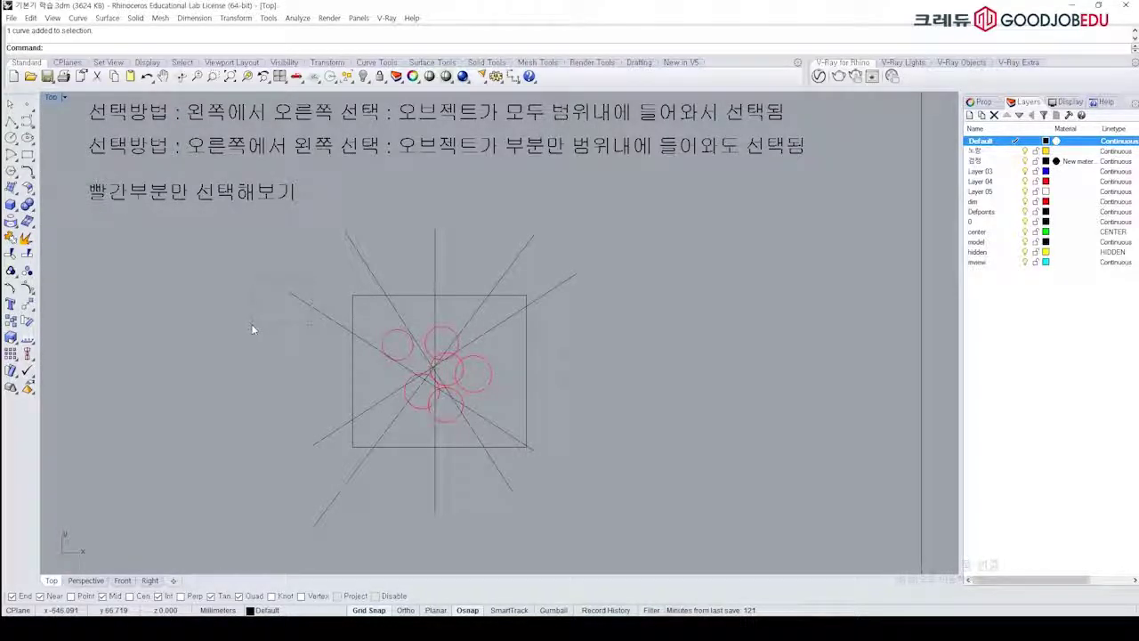
{"action": "left_click_drag", "start_coordinate": [329, 408], "coordinate": [292, 449]}
{"action": "left_click_drag", "start_coordinate": [352, 538], "coordinate": [294, 490]}
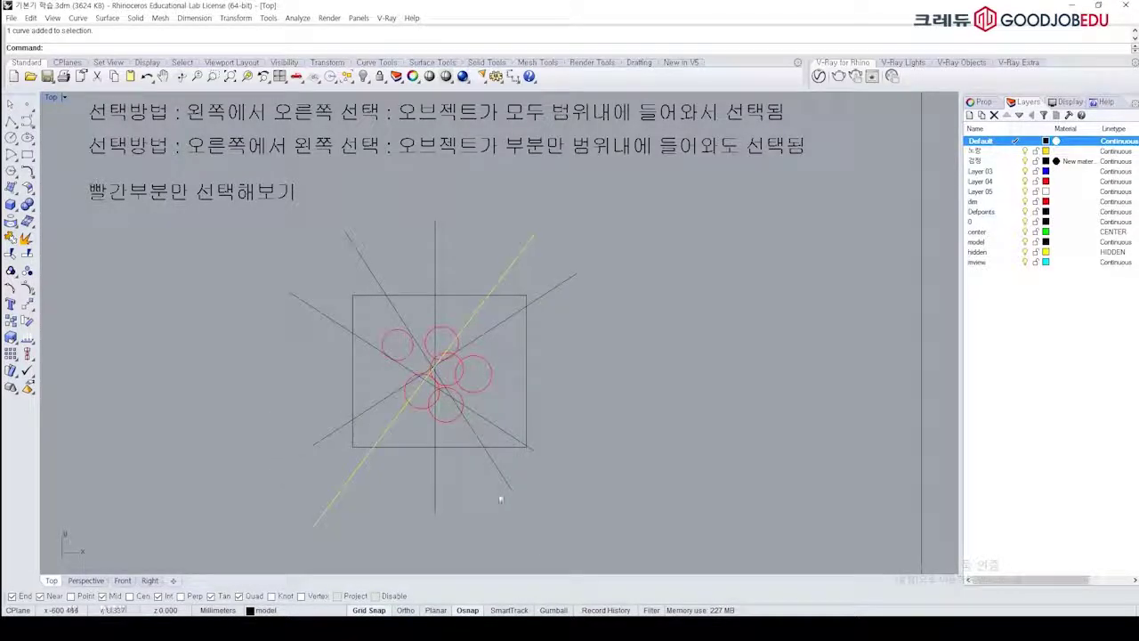
{"action": "left_click", "coordinate": [637, 324]}
Step: Try window selections that only partly enclose the line ends beyond the rectangle's upper-right corner
{"action": "left_click_drag", "start_coordinate": [658, 292], "coordinate": [749, 347]}
{"action": "left_click_drag", "start_coordinate": [554, 243], "coordinate": [597, 312]}
{"action": "mouse_move", "coordinate": [505, 216]}
{"action": "left_mouse_down"}
{"action": "mouse_move", "coordinate": [553, 263]}
{"action": "mouse_move", "coordinate": [549, 273]}
{"action": "left_mouse_up"}
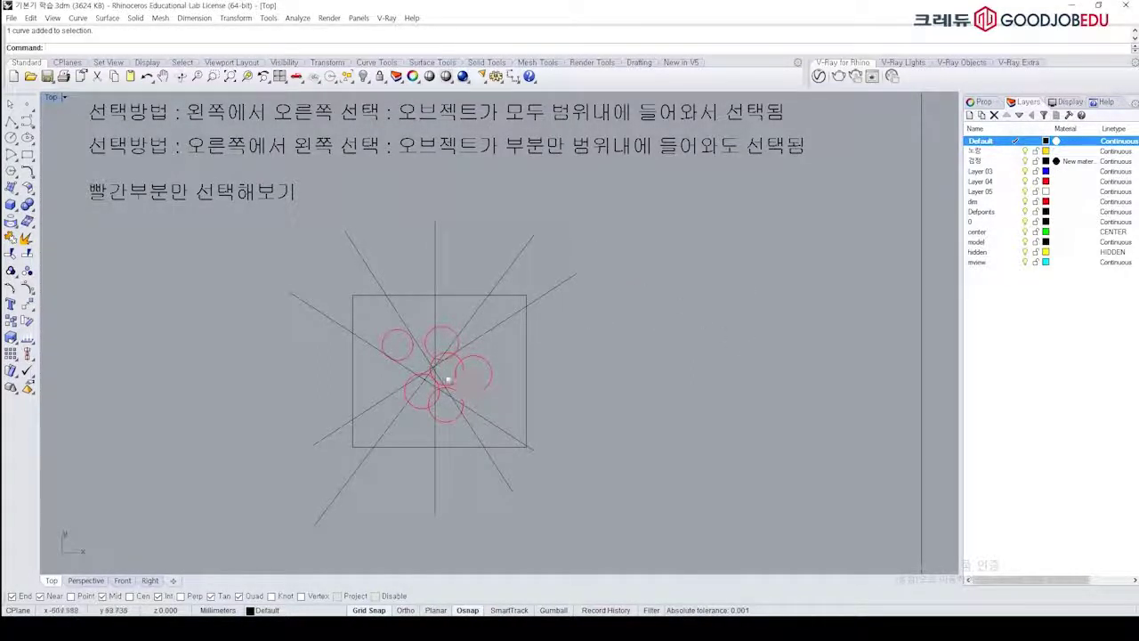
Step: Select only the red circles inside the rectangle by window selection, leaving out the lines crossing them
{"action": "scroll", "coordinate": [448, 380], "scroll_direction": "up", "scroll_amount": 8}
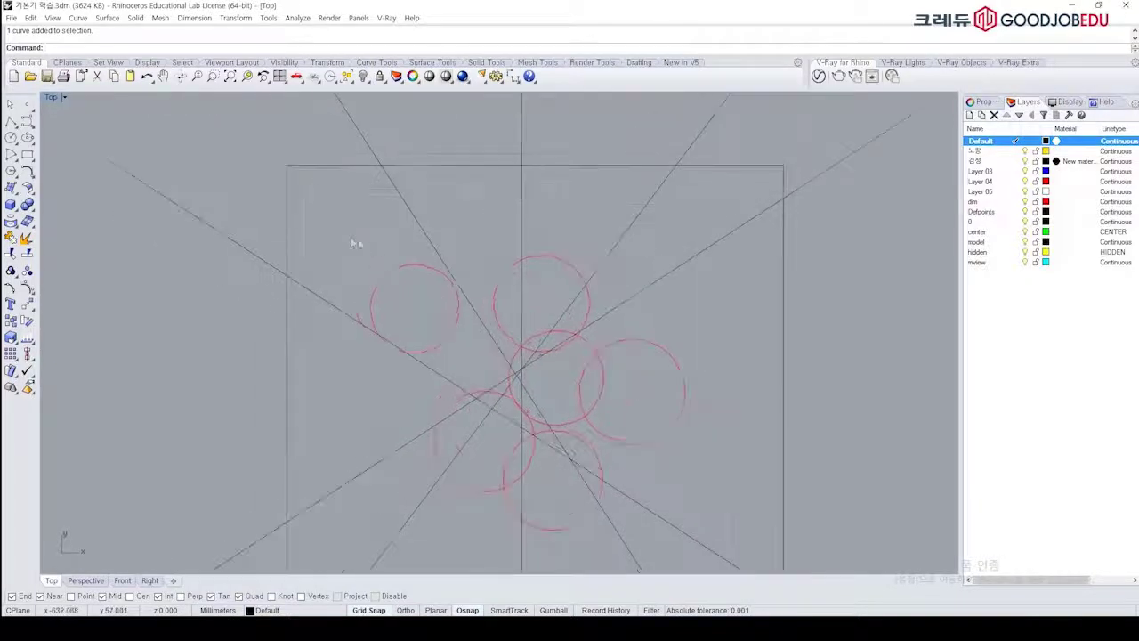
{"action": "left_click_drag", "start_coordinate": [341, 236], "coordinate": [477, 375]}
{"action": "left_click_drag", "start_coordinate": [350, 229], "coordinate": [475, 368]}
{"action": "left_click_drag", "start_coordinate": [476, 369], "coordinate": [475, 369]}
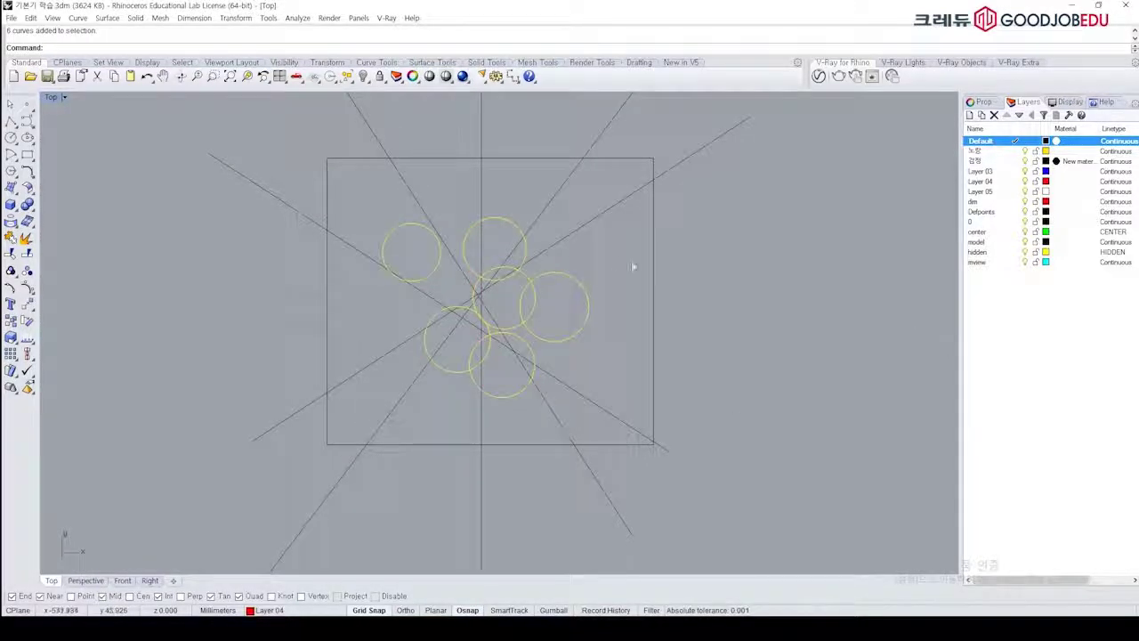
Step: Crossing-select the circles together with the lines passing through them inside the rectangle, and clear the selection
{"action": "left_click", "coordinate": [599, 257]}
{"action": "left_click", "coordinate": [632, 170]}
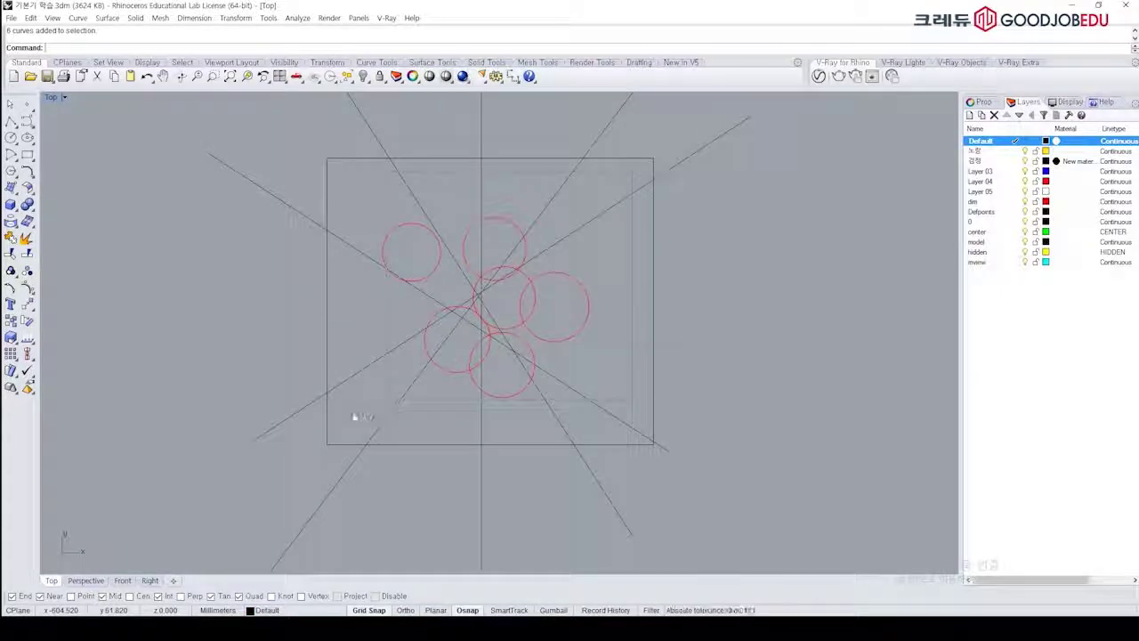
{"action": "key", "text": "ctrl+a"}
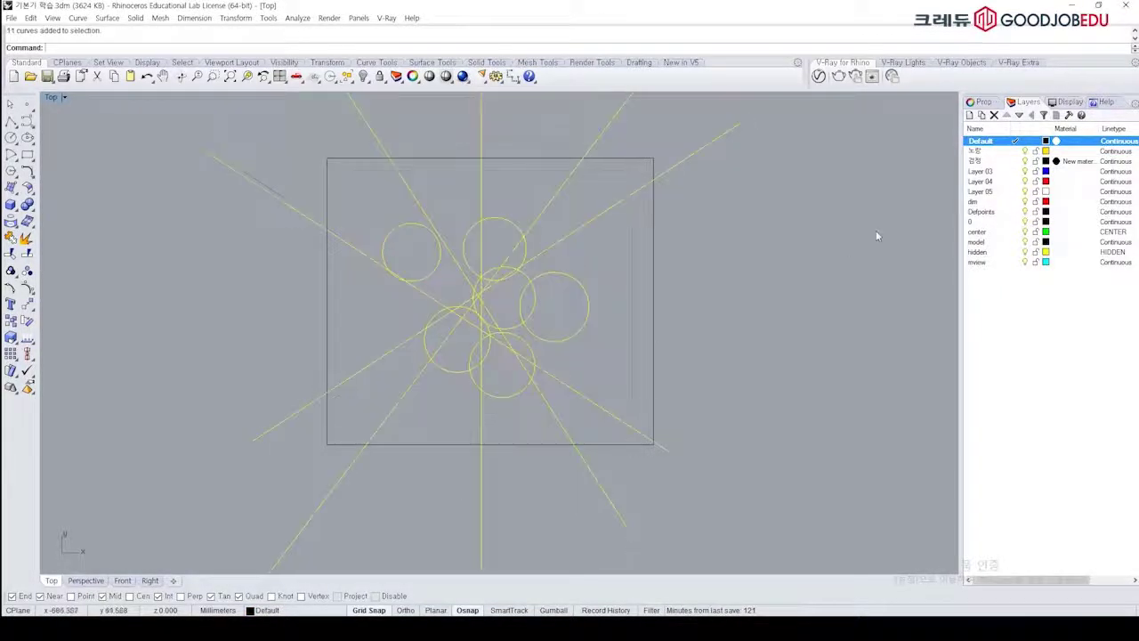
{"action": "scroll", "coordinate": [872, 226], "scroll_direction": "down", "scroll_amount": 6}
{"action": "left_click", "coordinate": [809, 224]}
Step: Examine the Erase exercise panel with its two deletion methods and its before-and-after figures
{"action": "right_click_drag", "start_coordinate": [857, 224], "coordinate": [705, 289]}
{"action": "scroll", "coordinate": [699, 287], "scroll_direction": "down", "scroll_amount": 2}
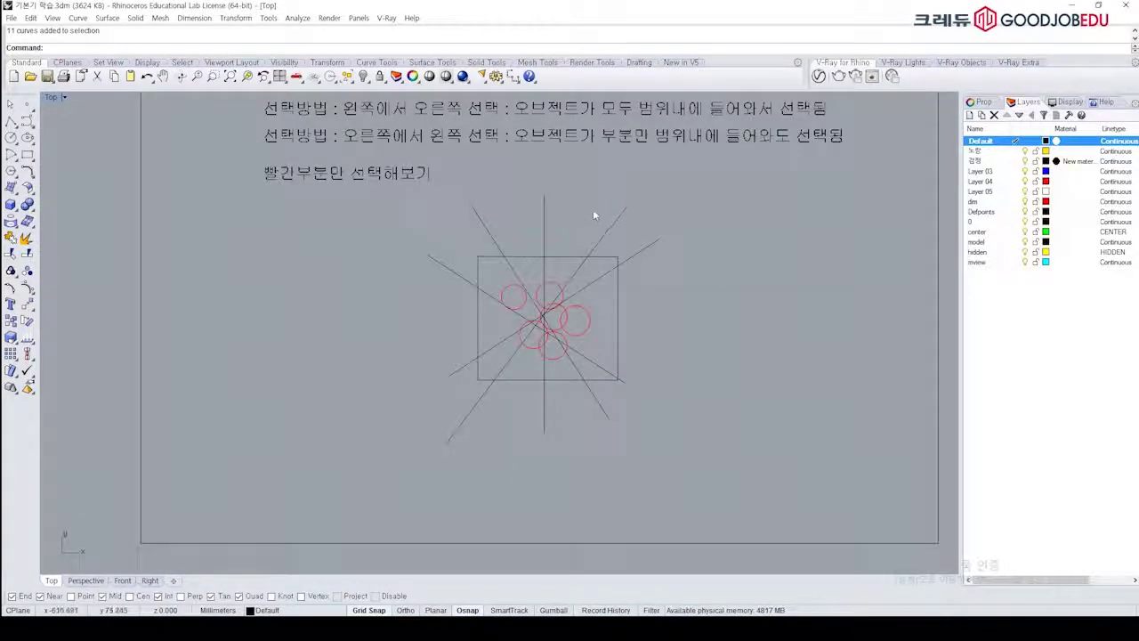
{"action": "scroll", "coordinate": [592, 215], "scroll_direction": "down", "scroll_amount": 3}
{"action": "right_click_drag", "start_coordinate": [710, 197], "coordinate": [333, 320]}
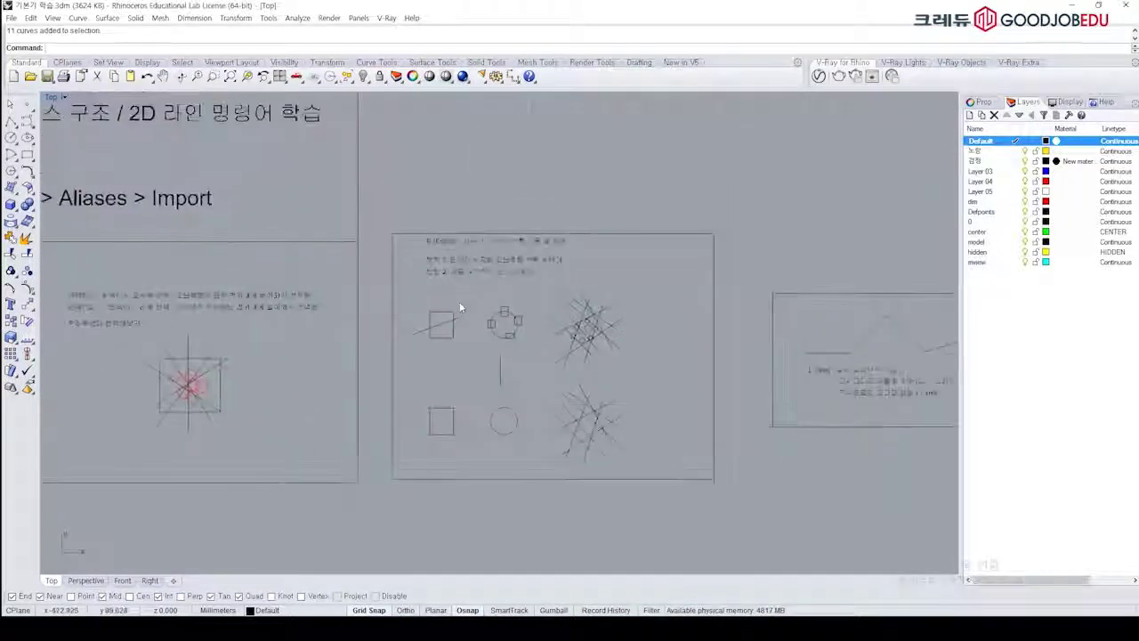
{"action": "scroll", "coordinate": [463, 296], "scroll_direction": "up", "scroll_amount": 6}
{"action": "mouse_move", "coordinate": [524, 263]}
{"action": "right_mouse_down"}
{"action": "mouse_move", "coordinate": [458, 244]}
{"action": "mouse_move", "coordinate": [436, 214]}
{"action": "right_mouse_up"}
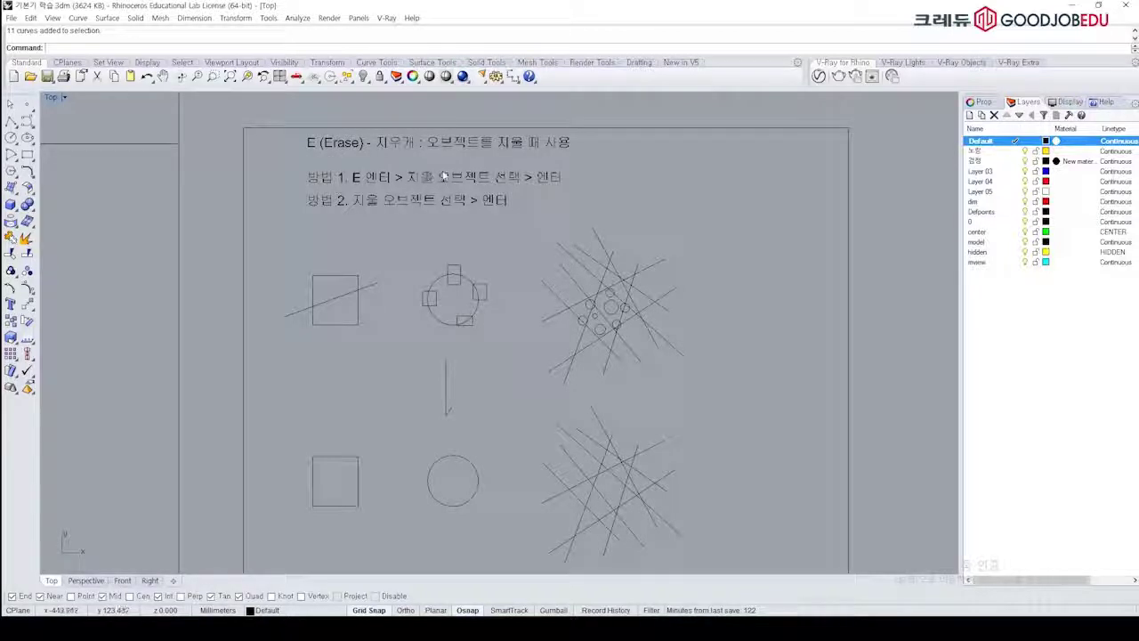
{"action": "right_click_drag", "start_coordinate": [450, 158], "coordinate": [447, 219]}
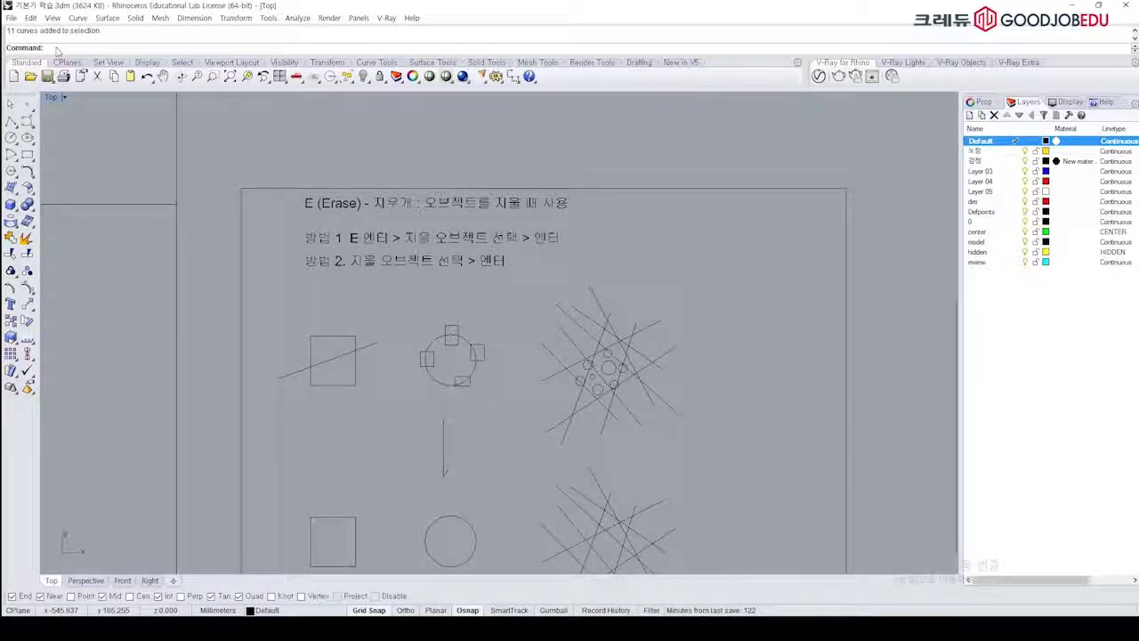
Step: Try erase as a command name, cancel it, and run the Delete command with nothing selected
{"action": "type", "text": "rase"}
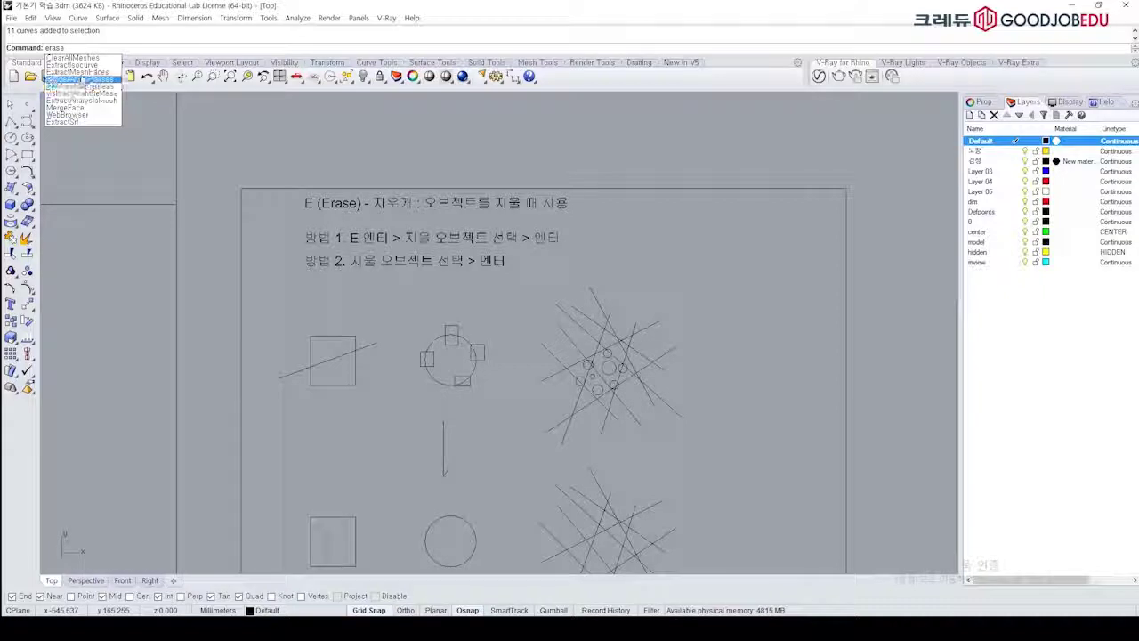
{"action": "key", "text": "Escape"}
{"action": "scroll", "coordinate": [337, 132], "scroll_direction": "down", "scroll_amount": 2}
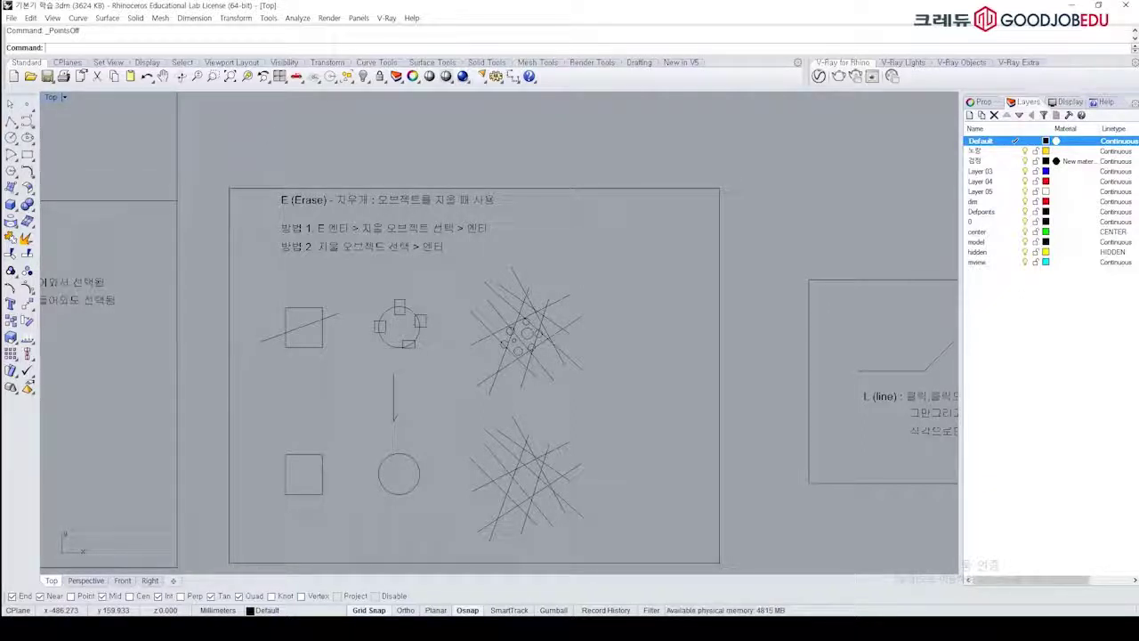
{"action": "type", "text": "Delete"}
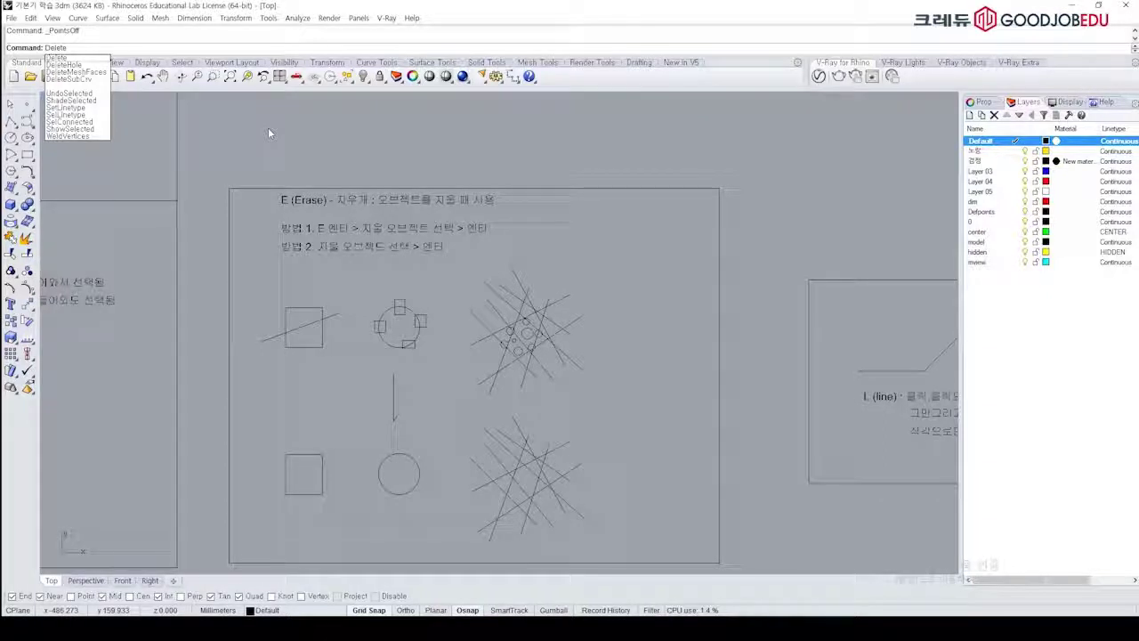
{"action": "key", "text": "Return"}
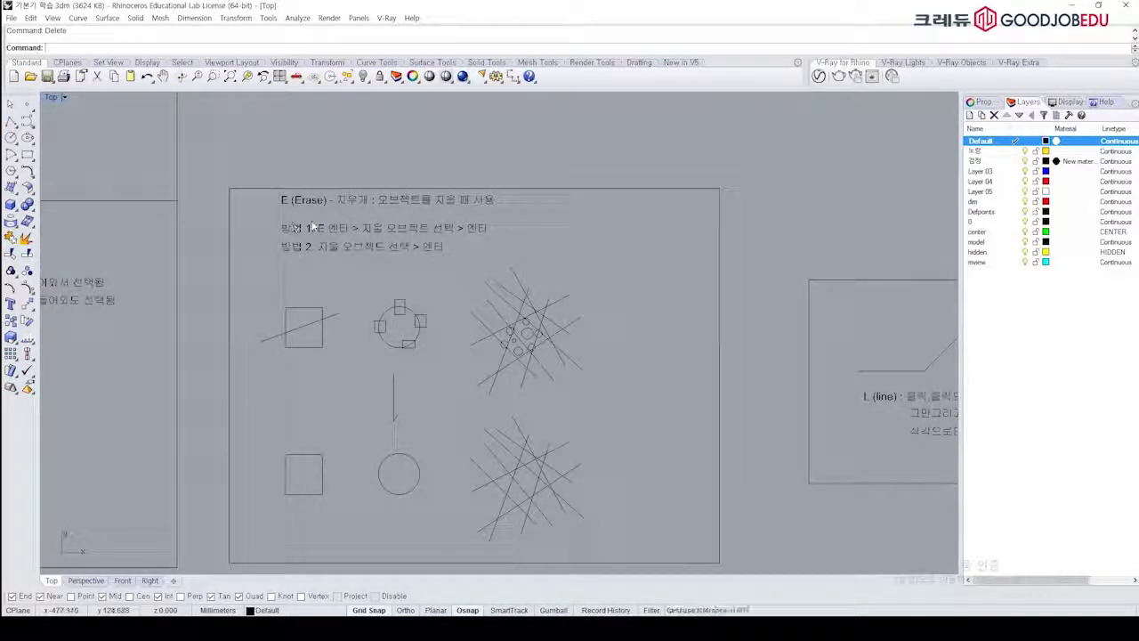
Step: Delete the slanted line crossing the upper-left square of the Erase exercise with the Delete command
{"action": "right_click_drag", "start_coordinate": [312, 211], "coordinate": [302, 178]}
{"action": "scroll", "coordinate": [323, 266], "scroll_direction": "up", "scroll_amount": 2}
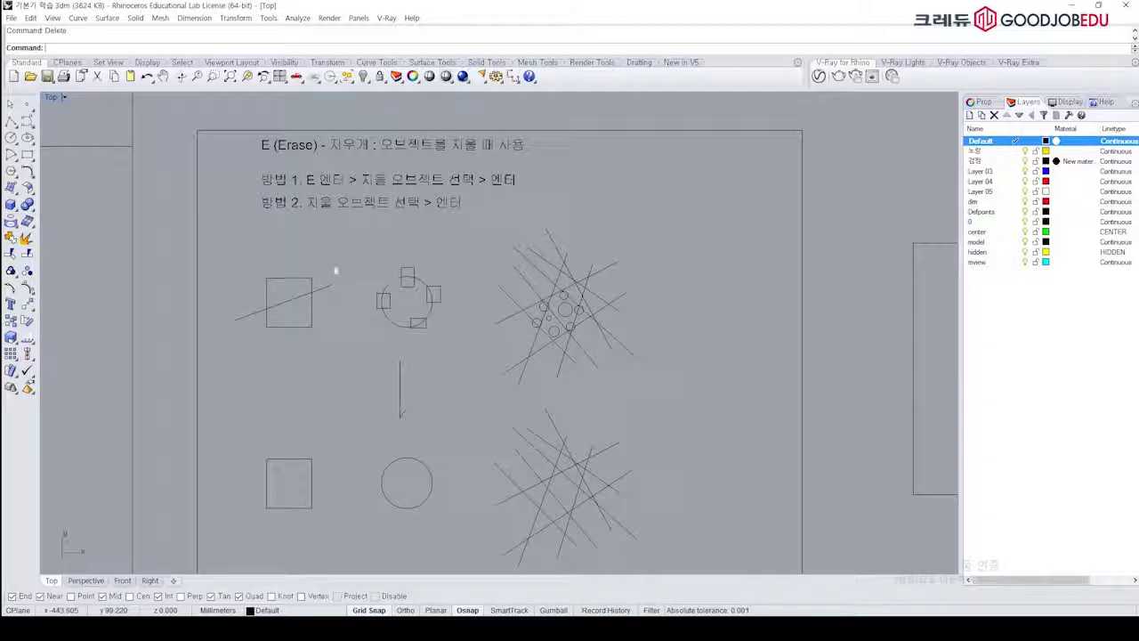
{"action": "left_click", "coordinate": [319, 295]}
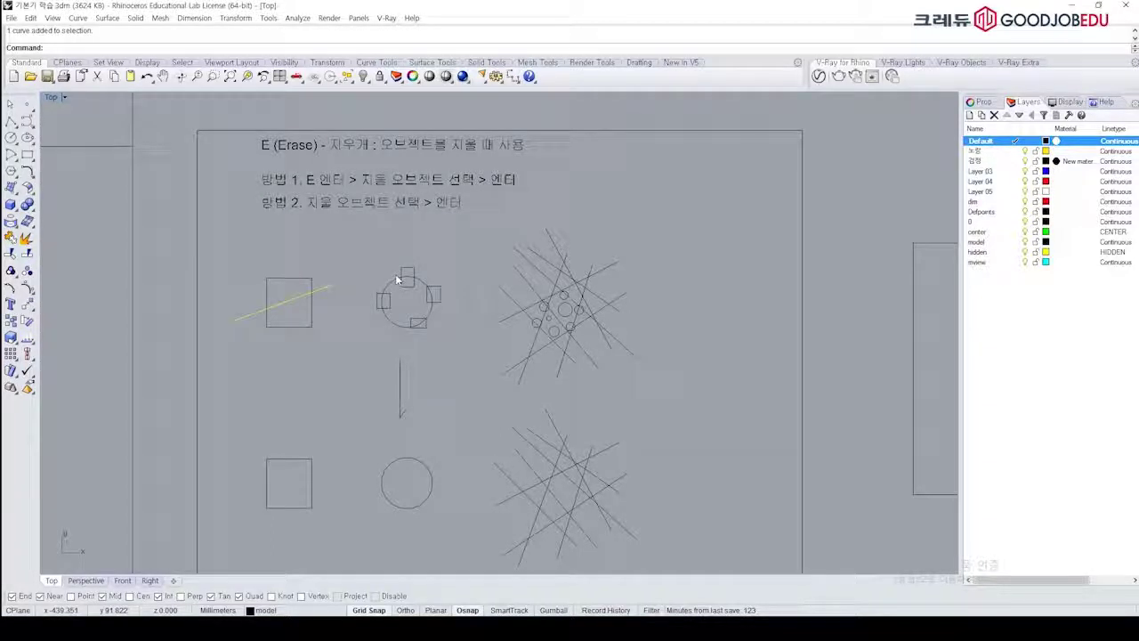
{"action": "type", "text": "le"}
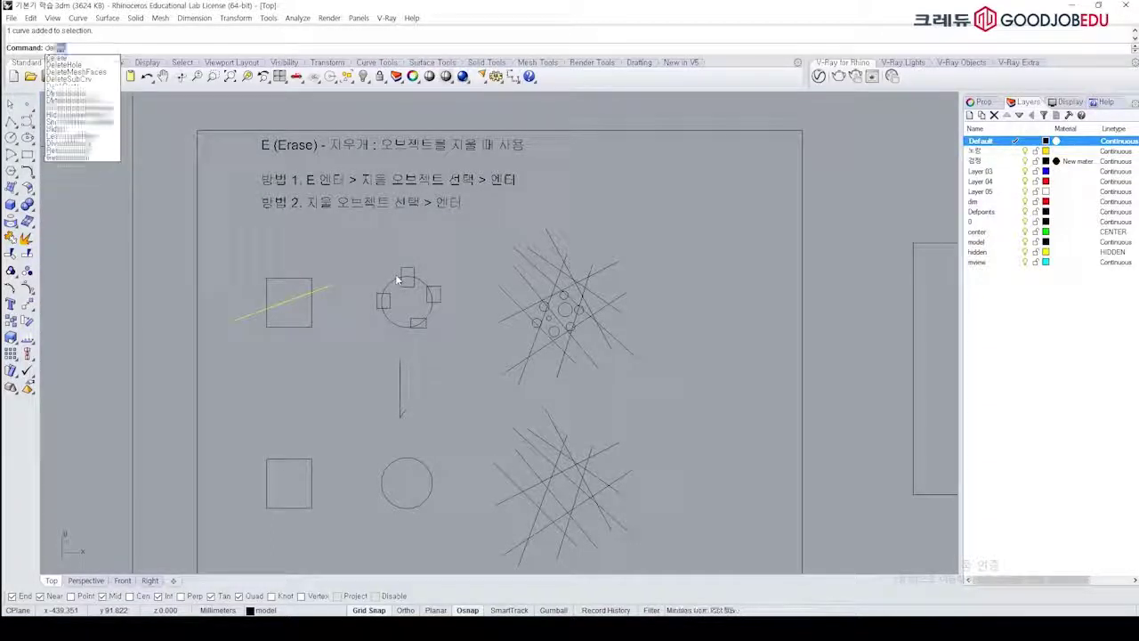
{"action": "key", "text": "Return"}
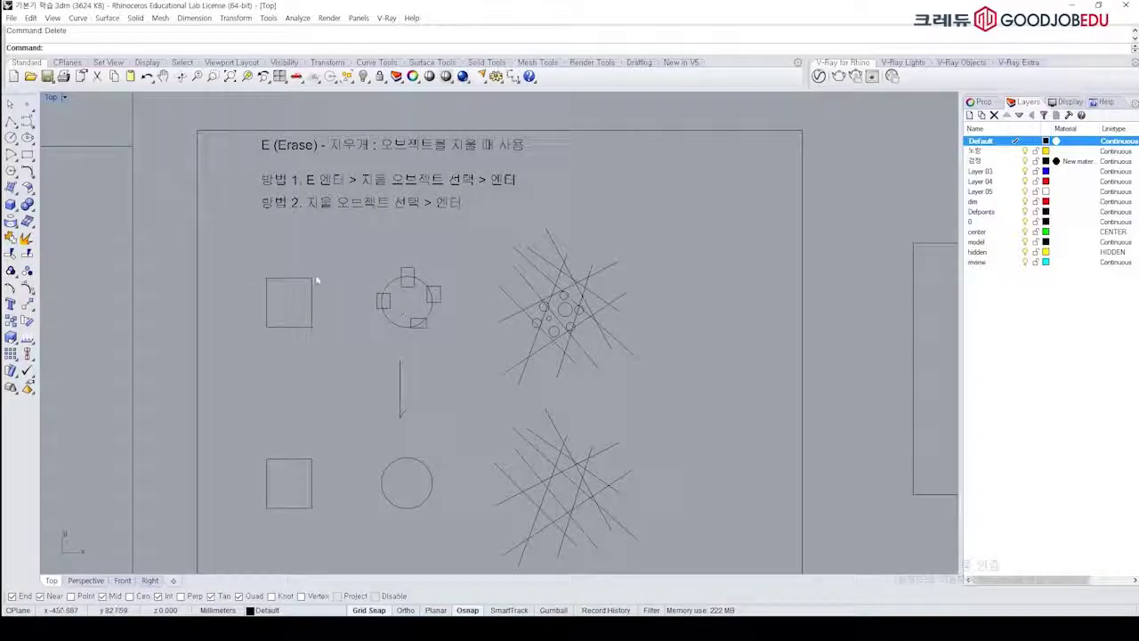
Step: Draw a small practice rectangle in the empty area above the Erase exercise panel
{"action": "left_click", "coordinate": [331, 264]}
{"action": "scroll", "coordinate": [270, 169], "scroll_direction": "up", "scroll_amount": 4}
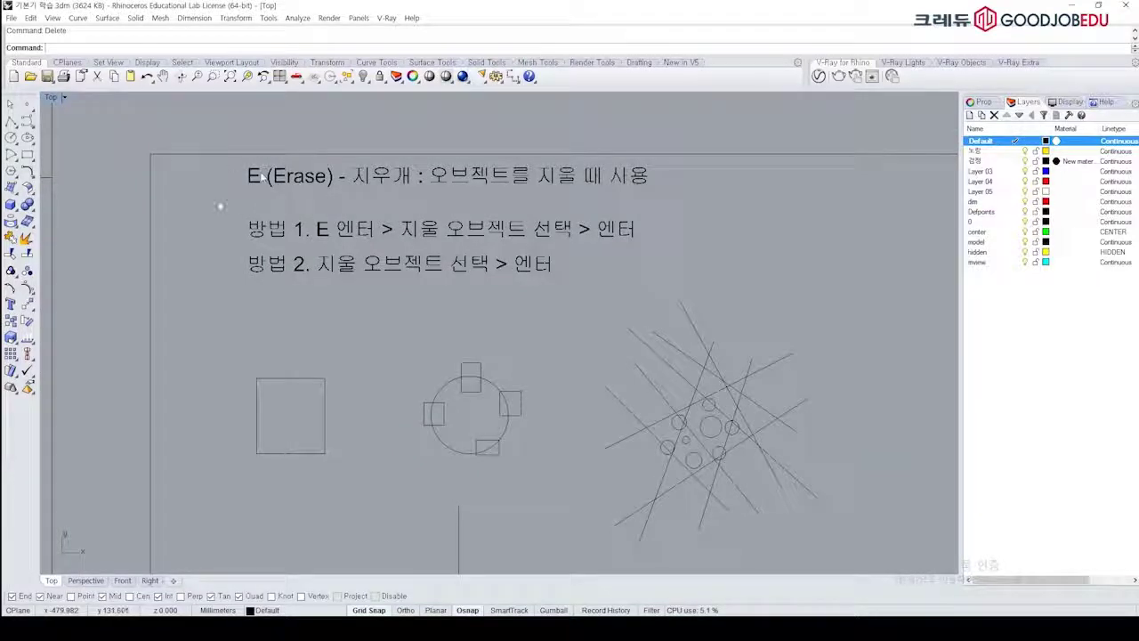
{"action": "right_click_drag", "start_coordinate": [267, 185], "coordinate": [281, 256]}
{"action": "right_click_drag", "start_coordinate": [305, 204], "coordinate": [317, 238]}
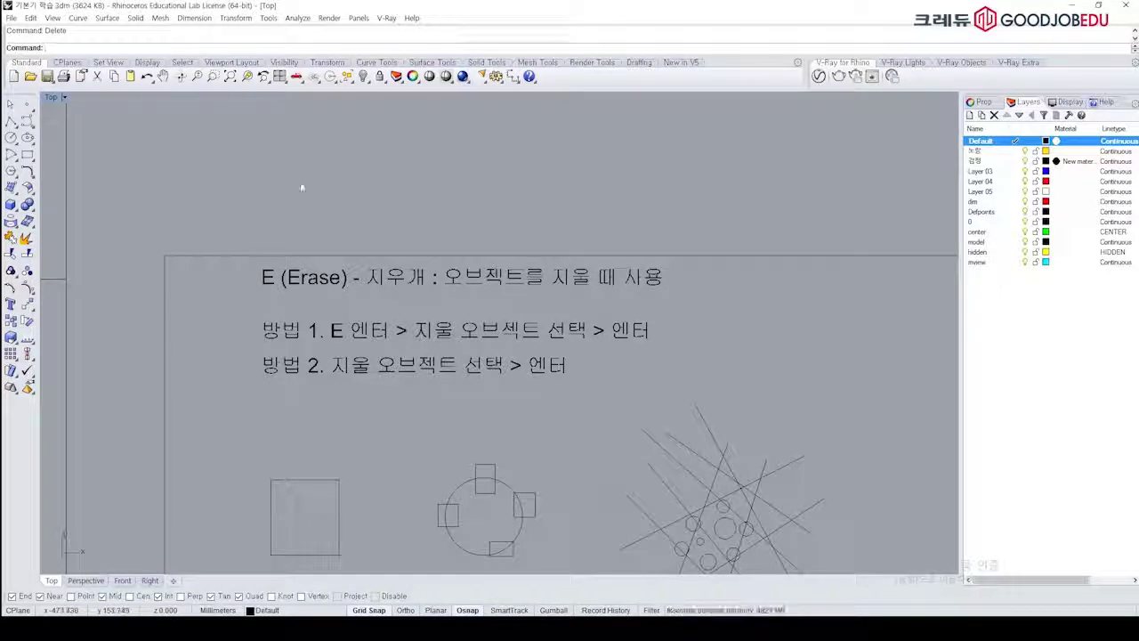
{"action": "right_click_drag", "start_coordinate": [341, 290], "coordinate": [331, 133]}
{"action": "mouse_move", "coordinate": [363, 351]}
{"action": "right_mouse_down"}
{"action": "mouse_move", "coordinate": [371, 198]}
{"action": "mouse_move", "coordinate": [352, 422]}
{"action": "right_mouse_up"}
{"action": "scroll", "coordinate": [387, 329], "scroll_direction": "down", "scroll_amount": 4}
{"action": "right_click_drag", "start_coordinate": [392, 232], "coordinate": [373, 378]}
{"action": "scroll", "coordinate": [376, 293], "scroll_direction": "up", "scroll_amount": 4}
{"action": "type", "text": "rec"}
{"action": "key", "text": "Return"}
{"action": "left_click", "coordinate": [310, 285]}
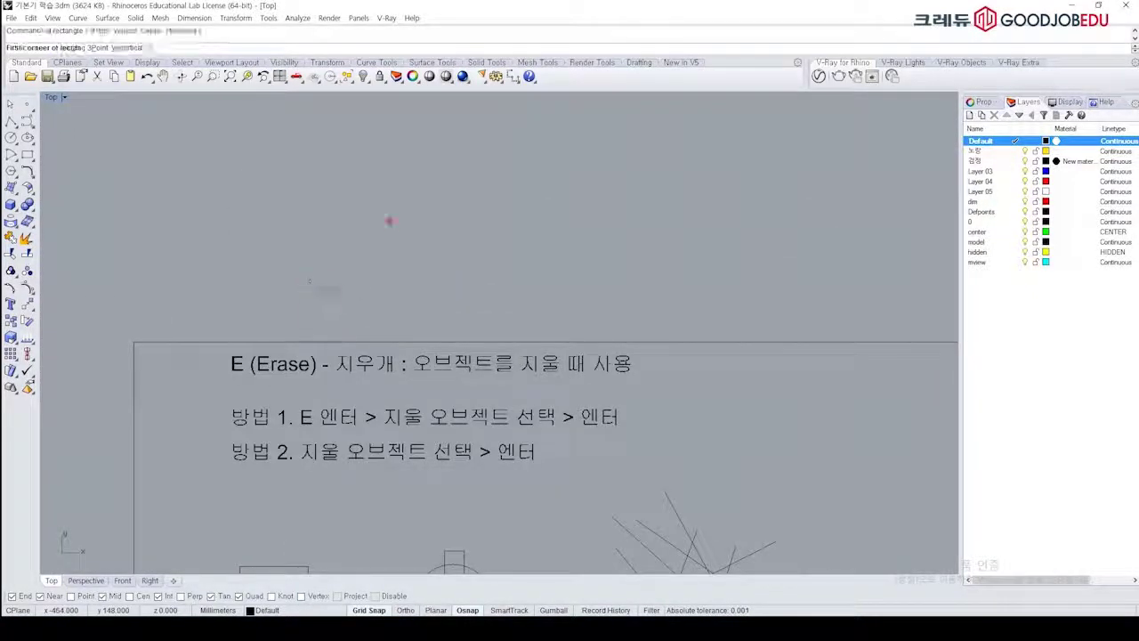
{"action": "left_click", "coordinate": [388, 219]}
Step: Delete the practice rectangle, undo the deletion, and try the E alias with nothing selected
{"action": "right_click_drag", "start_coordinate": [455, 253], "coordinate": [504, 259]}
{"action": "left_click_drag", "start_coordinate": [500, 198], "coordinate": [422, 240]}
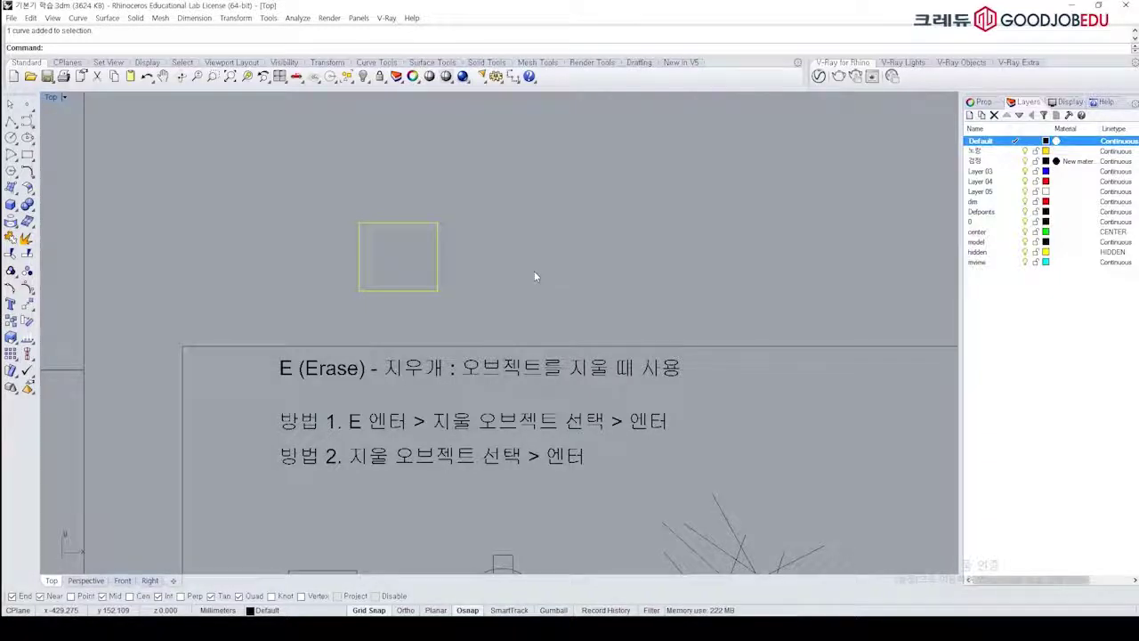
{"action": "key", "text": "Delete"}
{"action": "key", "text": "ctrl+z"}
{"action": "left_click", "coordinate": [493, 226]}
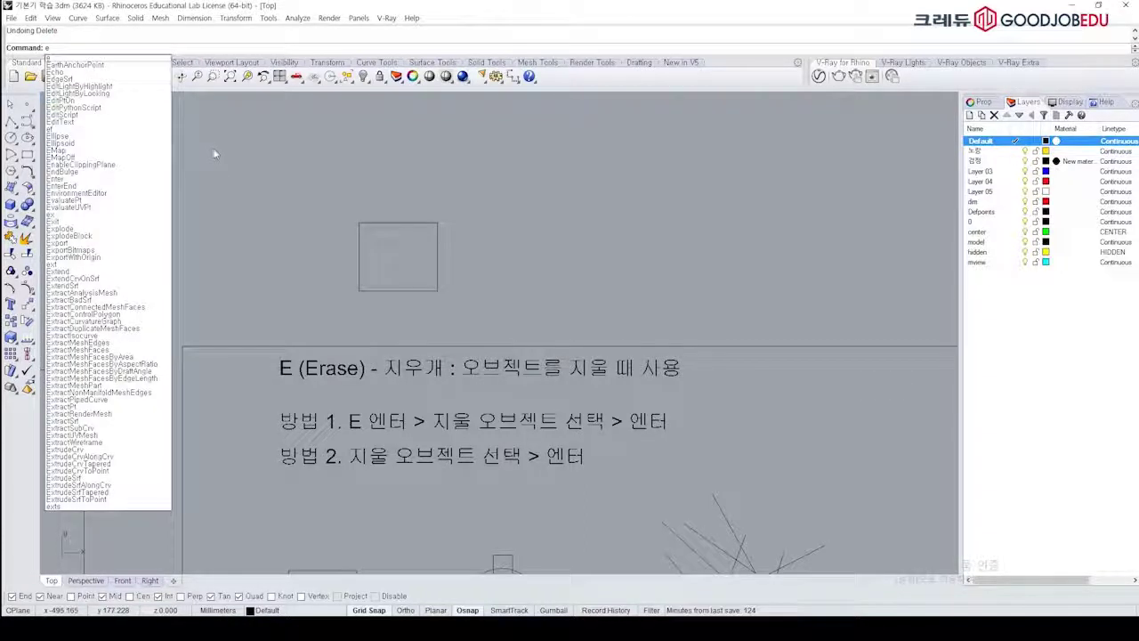
{"action": "key", "text": "Return"}
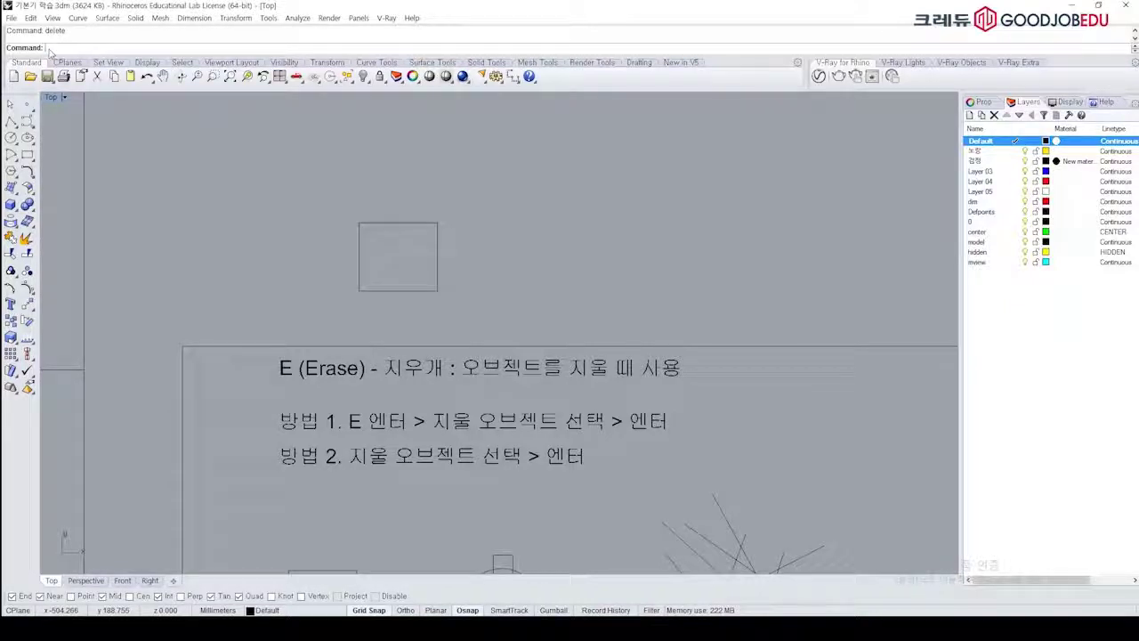
Step: Select the practice rectangle, enter meaningless text starting with E as a command, and cancel it
{"action": "right_click_drag", "start_coordinate": [443, 205], "coordinate": [450, 199]}
{"action": "left_click_drag", "start_coordinate": [514, 203], "coordinate": [407, 258]}
{"action": "left_click", "coordinate": [491, 179]}
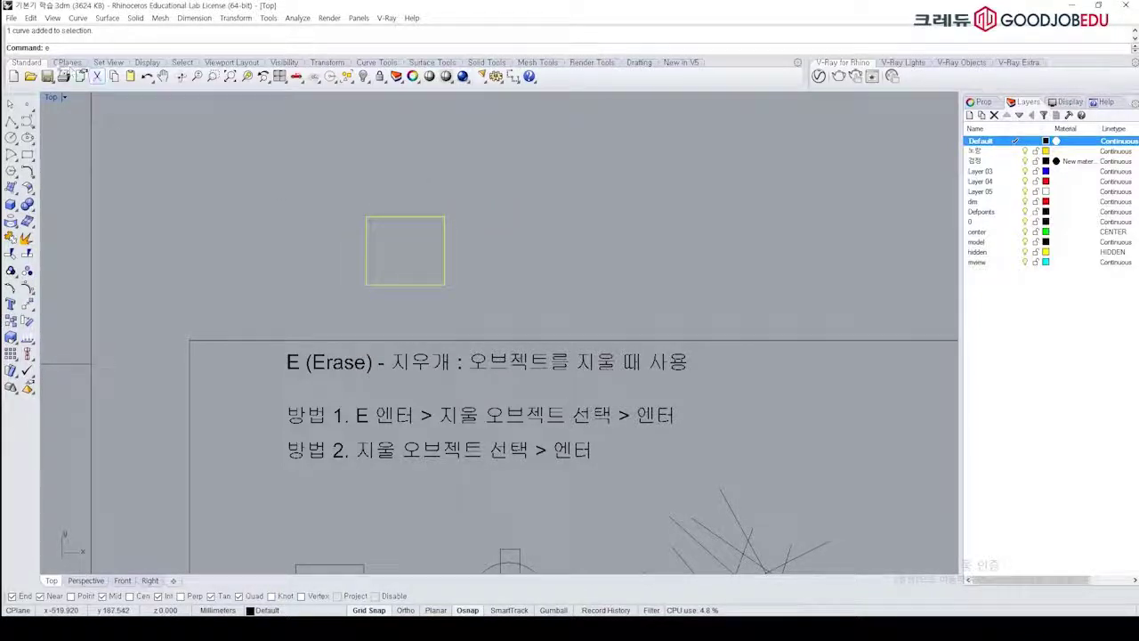
{"action": "type", "text": "edfsdfsdf"}
{"action": "right_click_drag", "start_coordinate": [493, 221], "coordinate": [538, 240]}
{"action": "type", "text": "dfdsfsfsdfdf"}
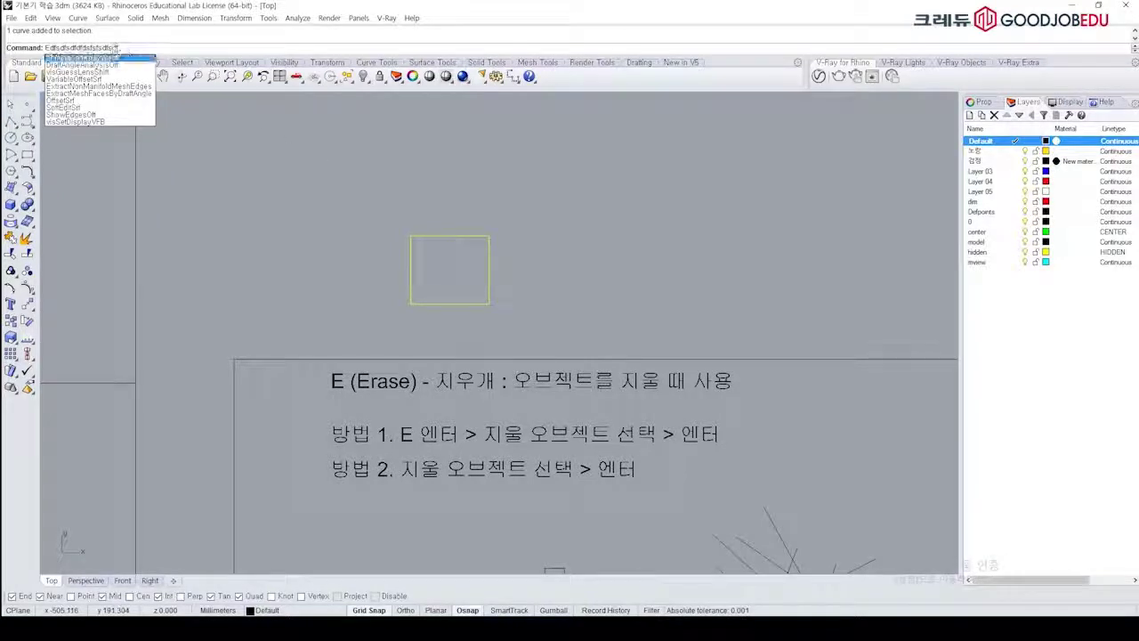
{"action": "key", "text": "Escape"}
{"action": "key", "text": "Escape"}
Step: Crossing-select the practice rectangle above the panel and delete it with the E alias
{"action": "right_click_drag", "start_coordinate": [520, 269], "coordinate": [492, 228]}
{"action": "left_click_drag", "start_coordinate": [502, 158], "coordinate": [423, 223]}
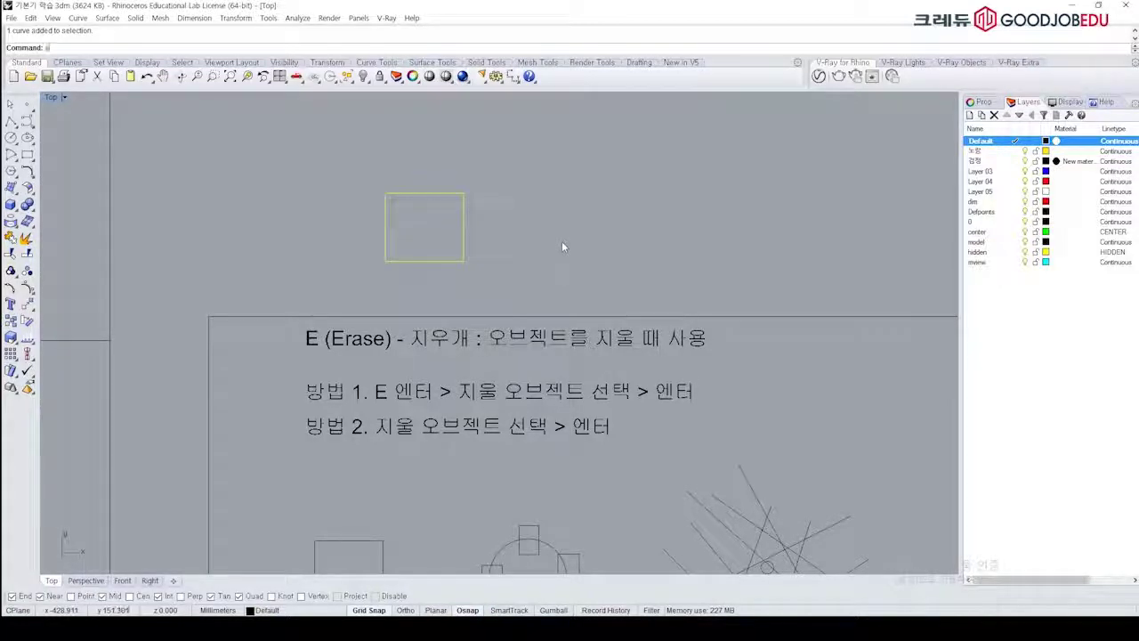
{"action": "type", "text": "e"}
{"action": "key", "text": "Return"}
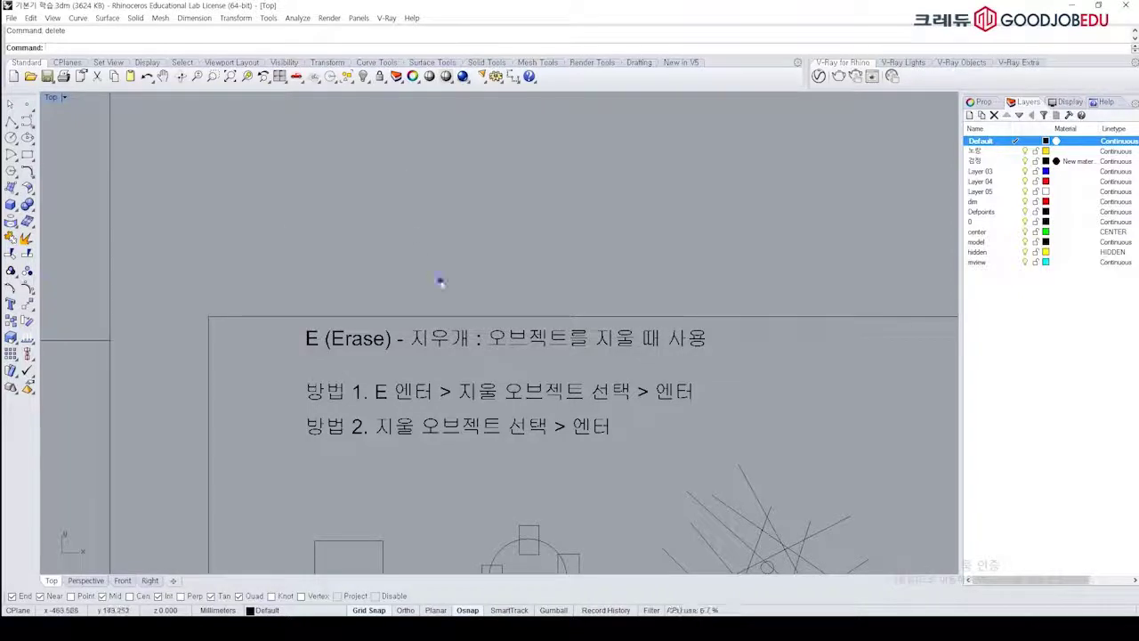
Step: Draw a slanted line across the upper-left square of the Erase exercise with the Polyline command
{"action": "right_click_drag", "start_coordinate": [475, 342], "coordinate": [412, 229]}
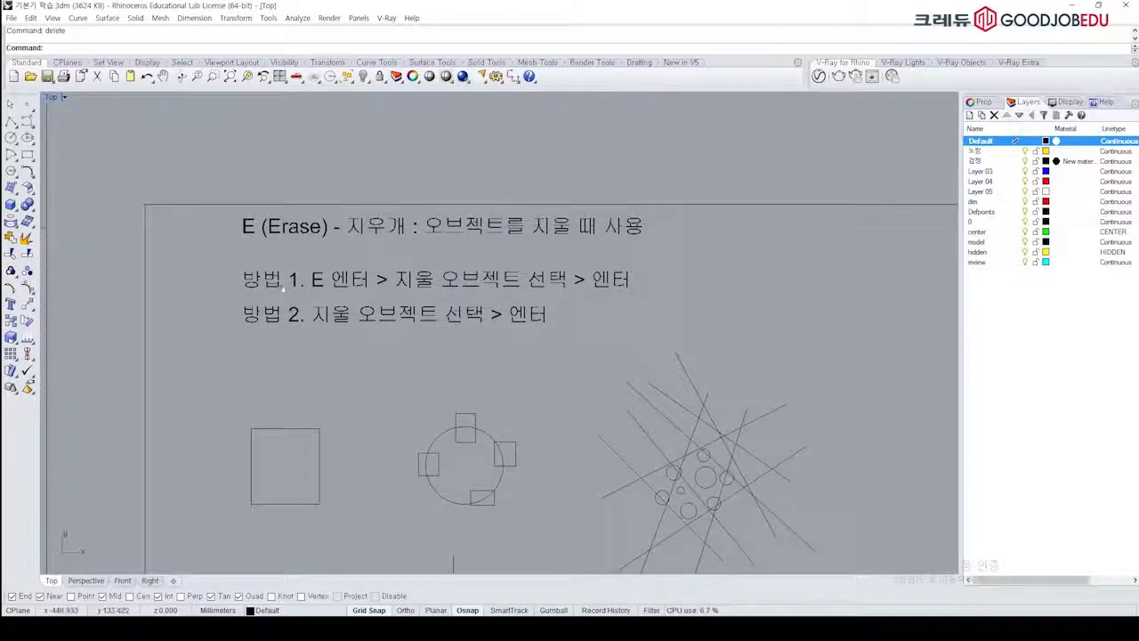
{"action": "right_click_drag", "start_coordinate": [458, 419], "coordinate": [473, 223]}
{"action": "right_click_drag", "start_coordinate": [481, 317], "coordinate": [476, 259]}
{"action": "right_click_drag", "start_coordinate": [370, 214], "coordinate": [376, 231]}
{"action": "type", "text": "polyline"}
{"action": "key", "text": "Return"}
{"action": "left_click", "coordinate": [342, 205]}
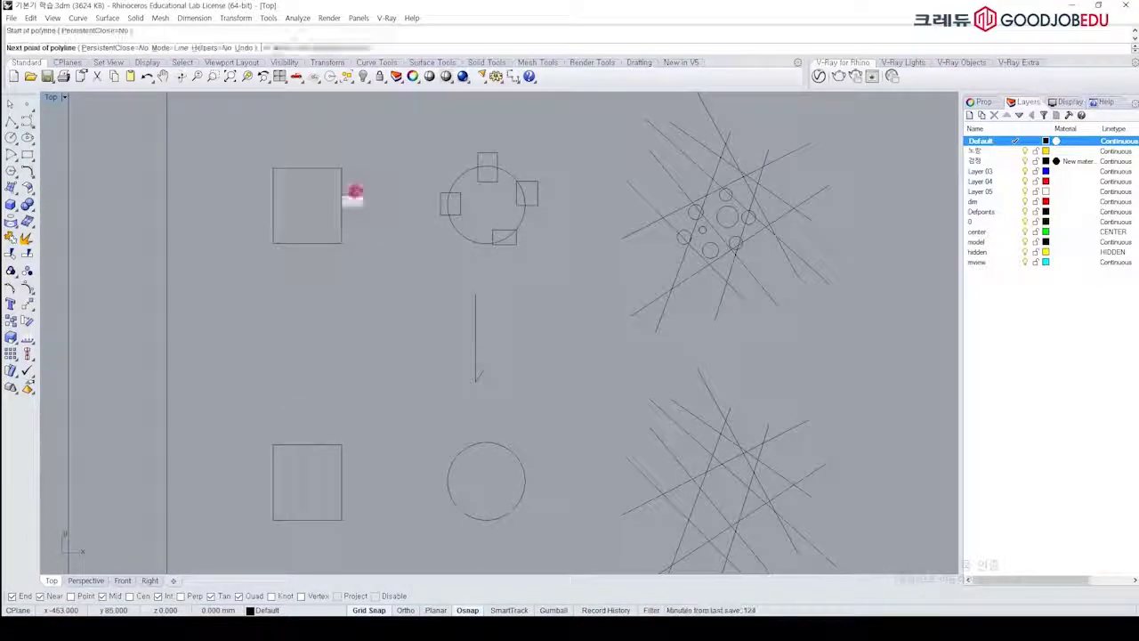
{"action": "left_click", "coordinate": [244, 208]}
{"action": "right_click_drag", "start_coordinate": [460, 302], "coordinate": [404, 313]}
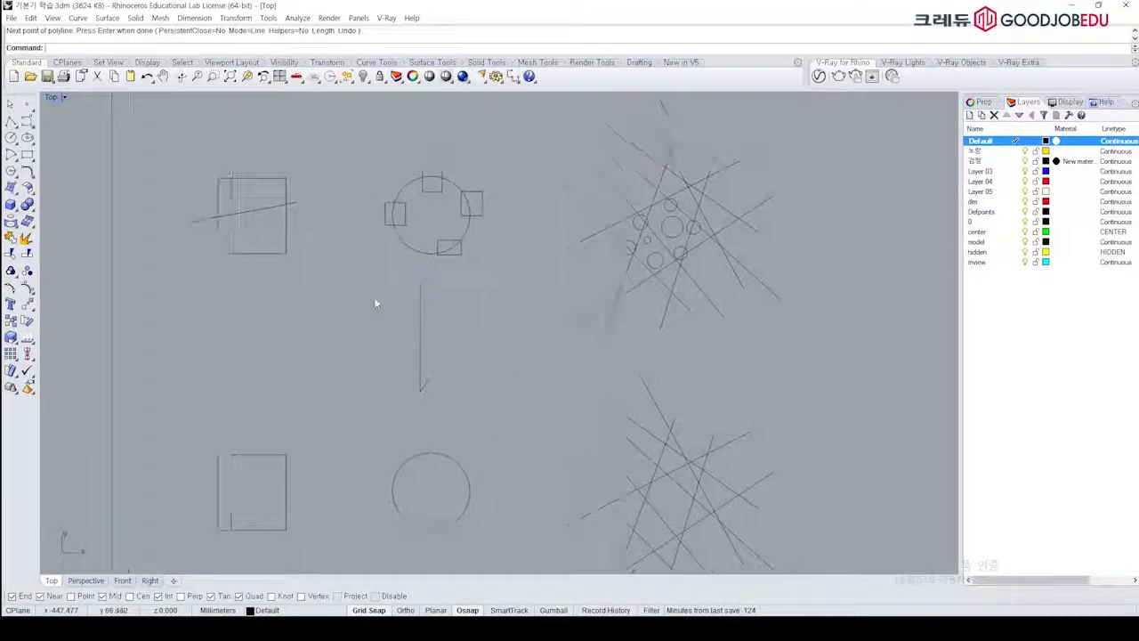
Step: Delete the slanted line redrawn across the upper-left square, keeping the square
{"action": "right_click_drag", "start_coordinate": [465, 367], "coordinate": [475, 297]}
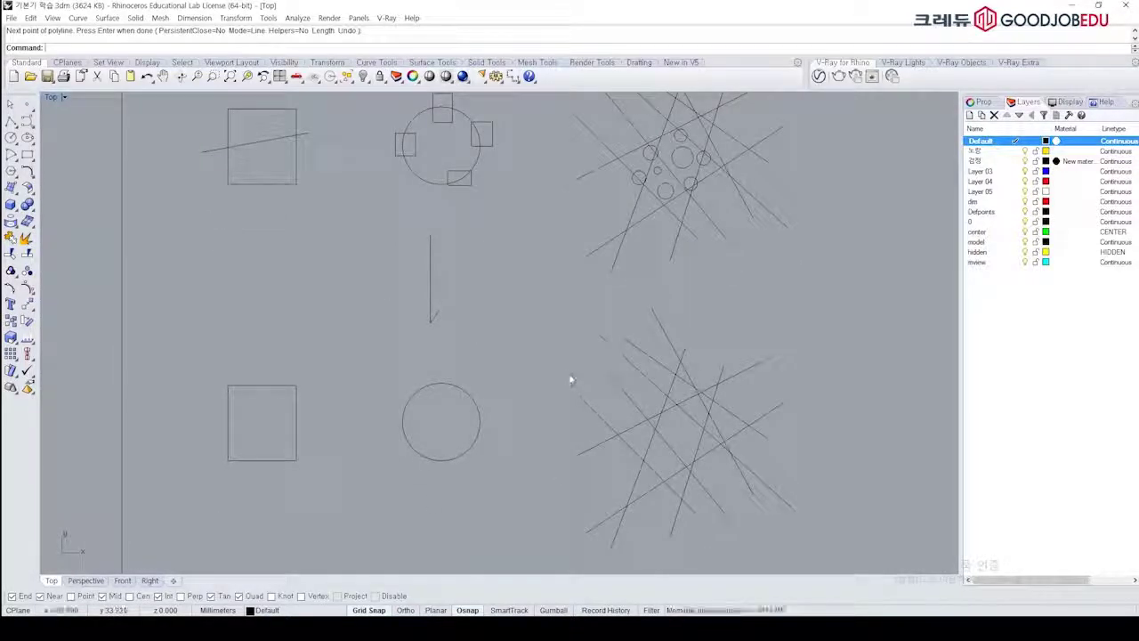
{"action": "right_click_drag", "start_coordinate": [423, 298], "coordinate": [409, 302]}
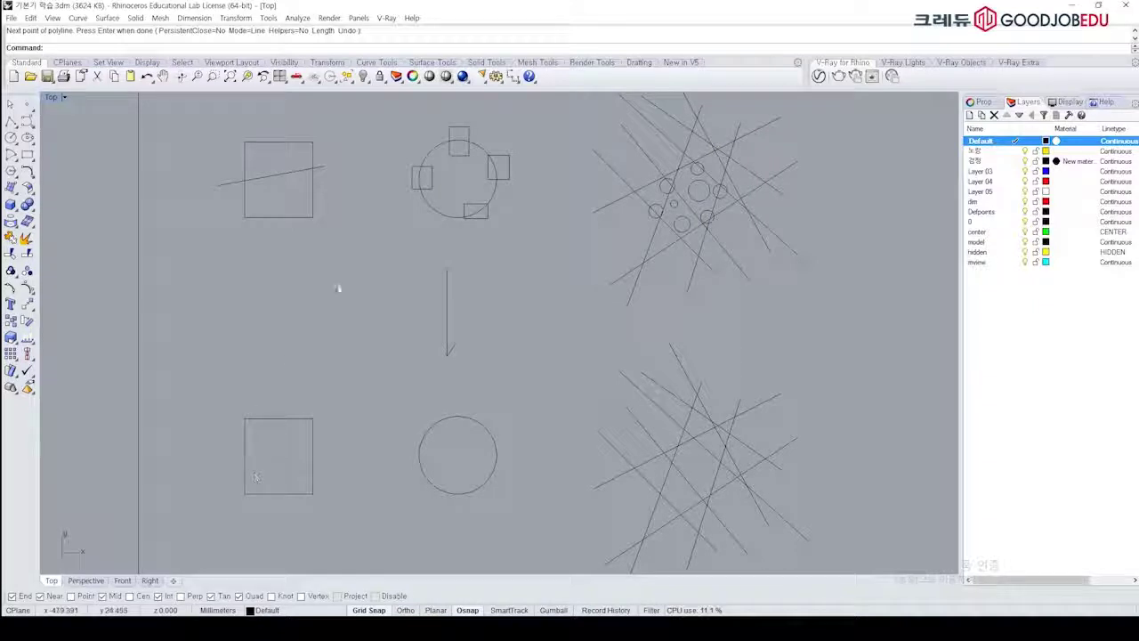
{"action": "right_click", "coordinate": [318, 187]}
{"action": "key", "text": "Delete"}
{"action": "right_click_drag", "start_coordinate": [379, 247], "coordinate": [366, 246]}
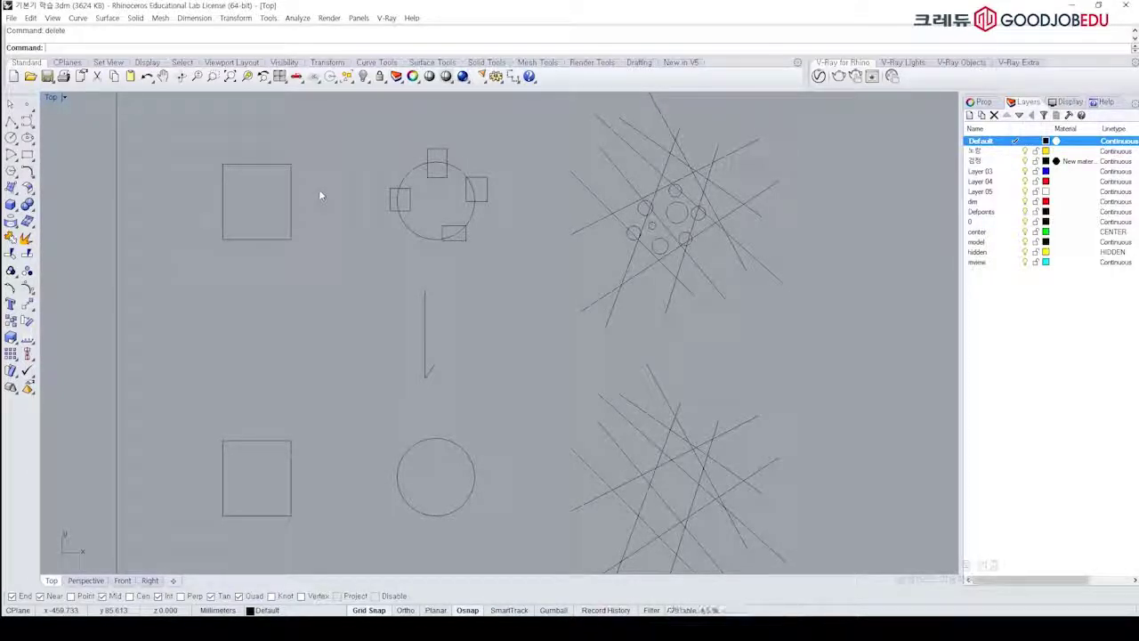
Step: Delete the four small rectangles on the upper circle's outline, window-selecting three of them together without the circle
{"action": "right_click_drag", "start_coordinate": [319, 187], "coordinate": [309, 186]}
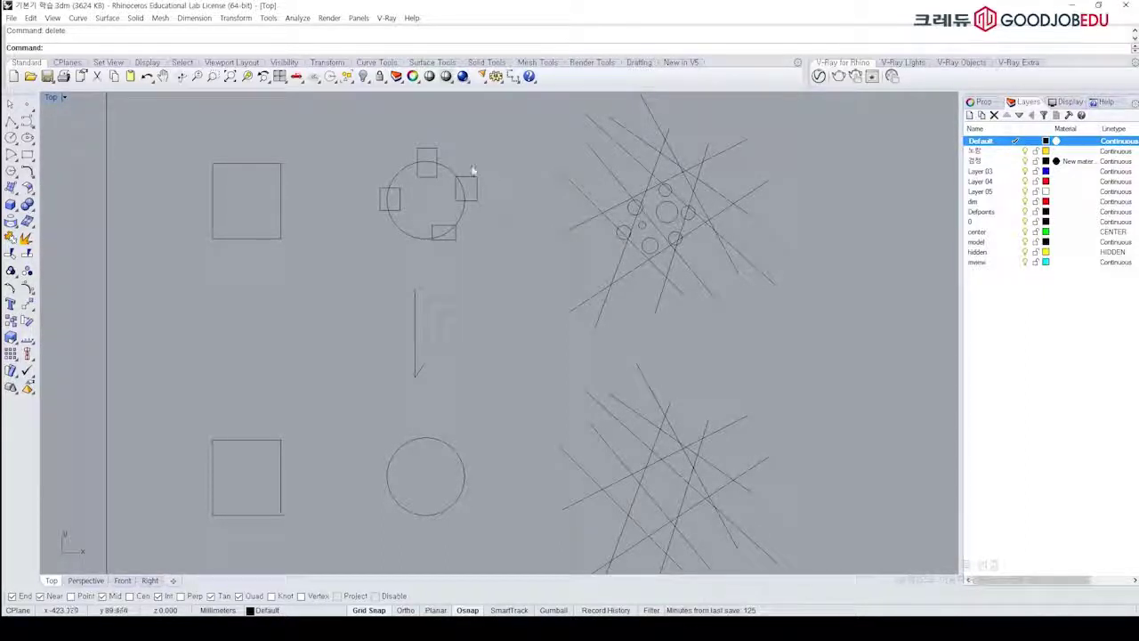
{"action": "right_click_drag", "start_coordinate": [470, 173], "coordinate": [479, 175]}
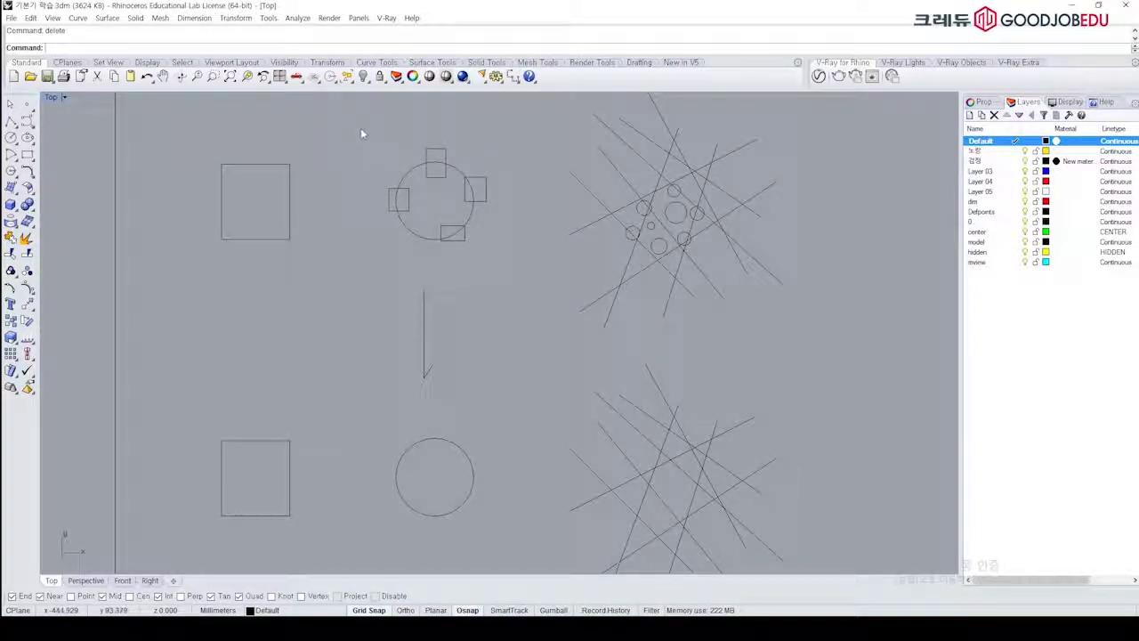
{"action": "left_click_drag", "start_coordinate": [349, 120], "coordinate": [508, 215]}
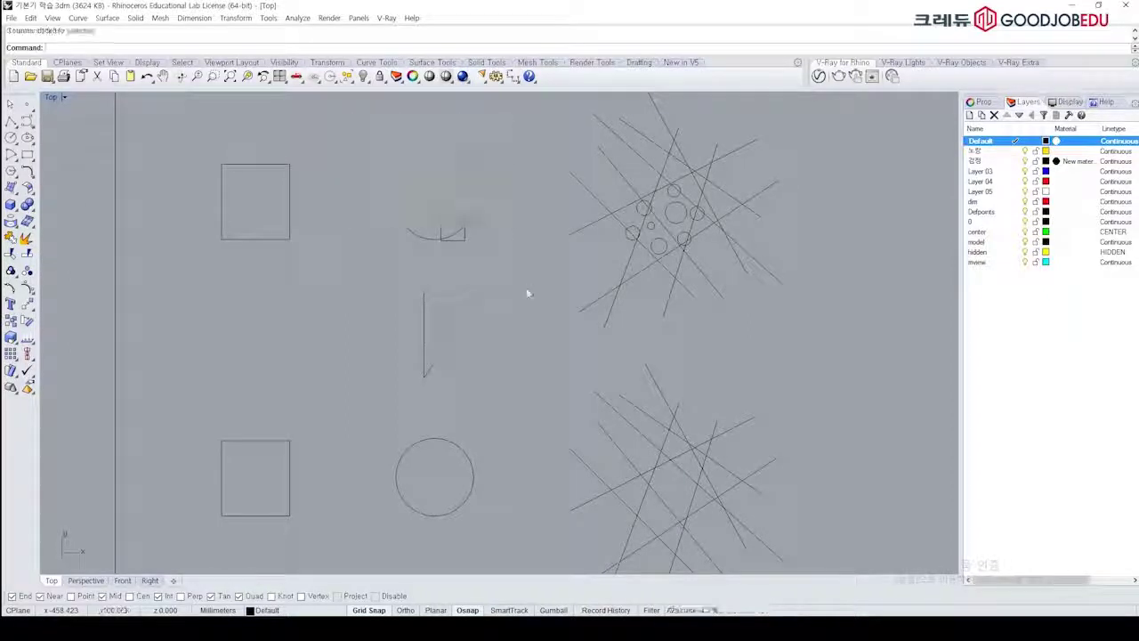
{"action": "key", "text": "Delete"}
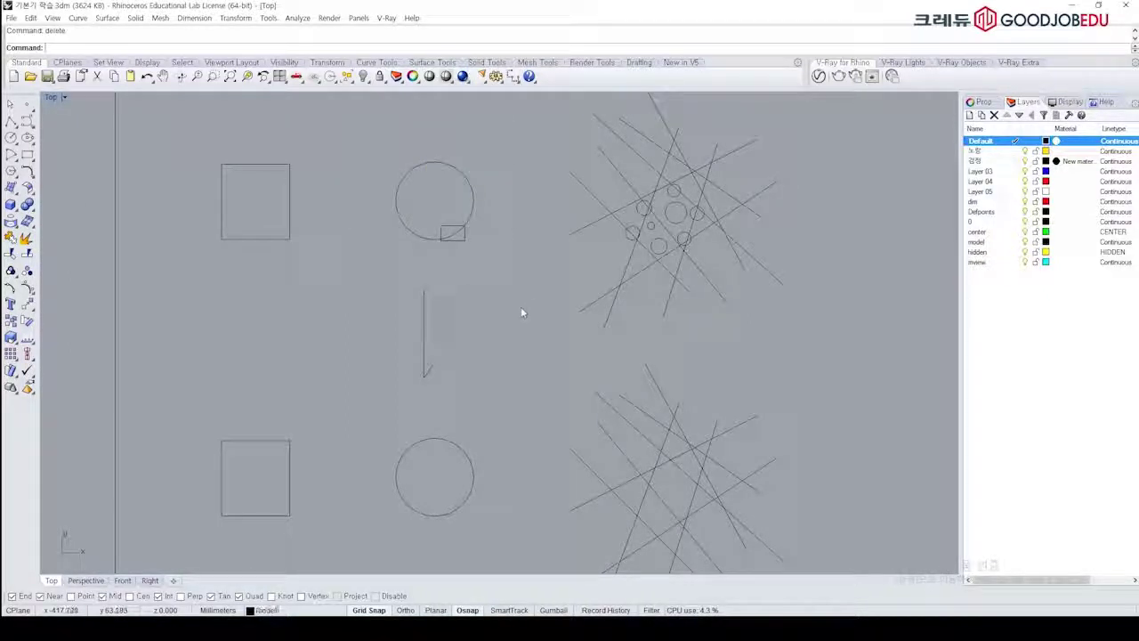
{"action": "left_click", "coordinate": [449, 238]}
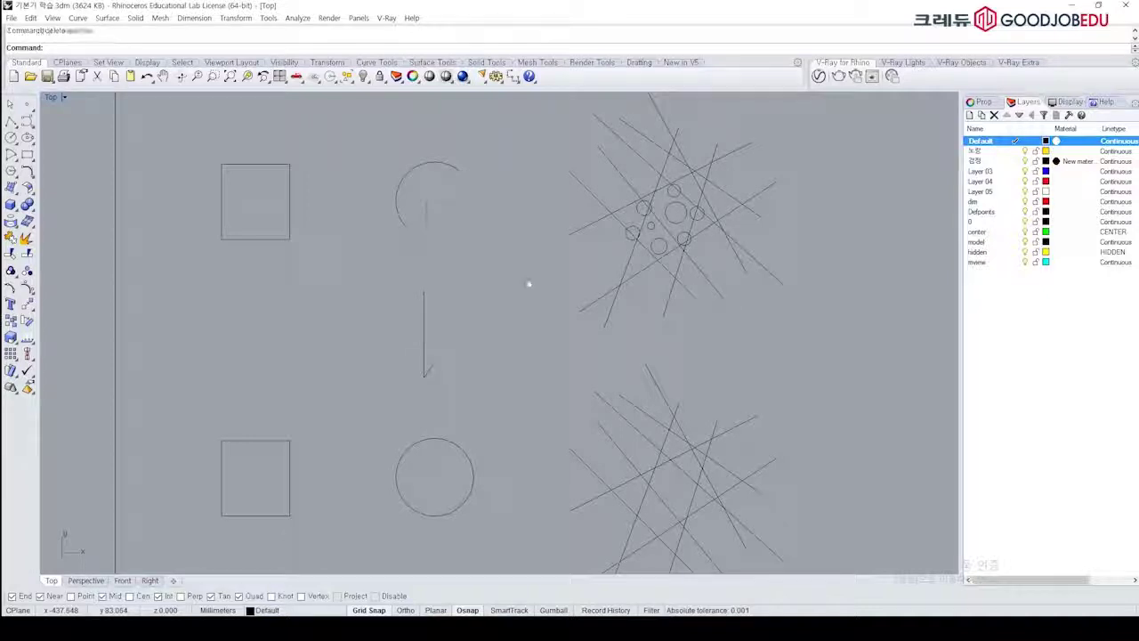
Step: Try a crossing selection over the upper cluster of crossing lines and small circles, and clear the selection
{"action": "key", "text": "Delete"}
{"action": "right_click_drag", "start_coordinate": [627, 231], "coordinate": [545, 204]}
{"action": "scroll", "coordinate": [544, 203], "scroll_direction": "up", "scroll_amount": 2}
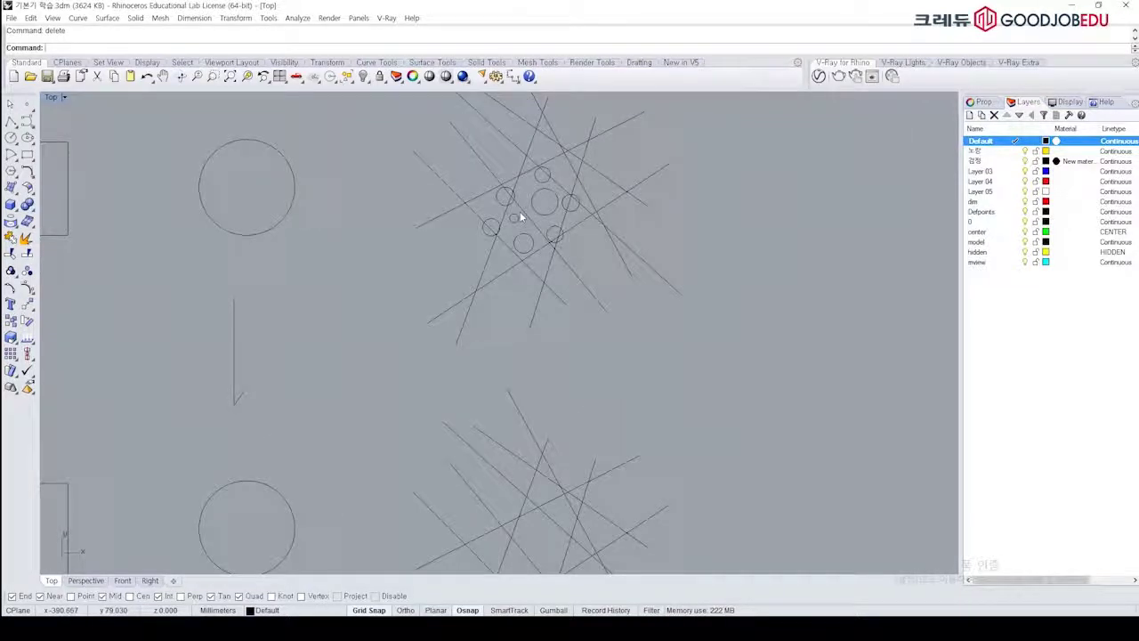
{"action": "scroll", "coordinate": [602, 201], "scroll_direction": "up", "scroll_amount": 4}
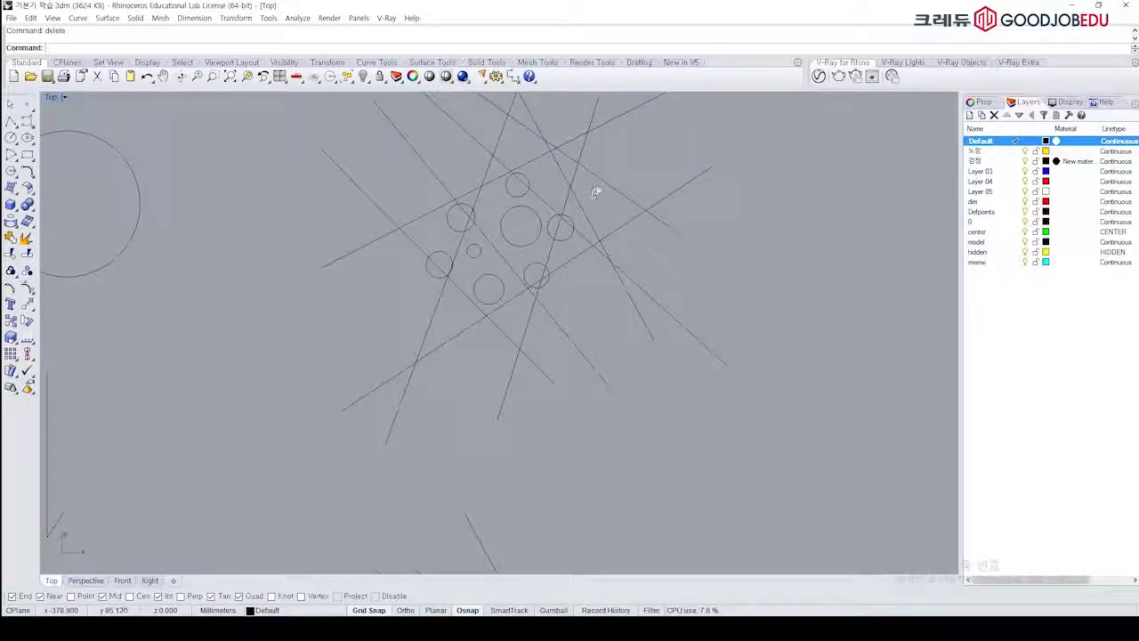
{"action": "left_click_drag", "start_coordinate": [597, 182], "coordinate": [572, 198]}
{"action": "key", "text": "ctrl+z"}
{"action": "left_click", "coordinate": [634, 163]}
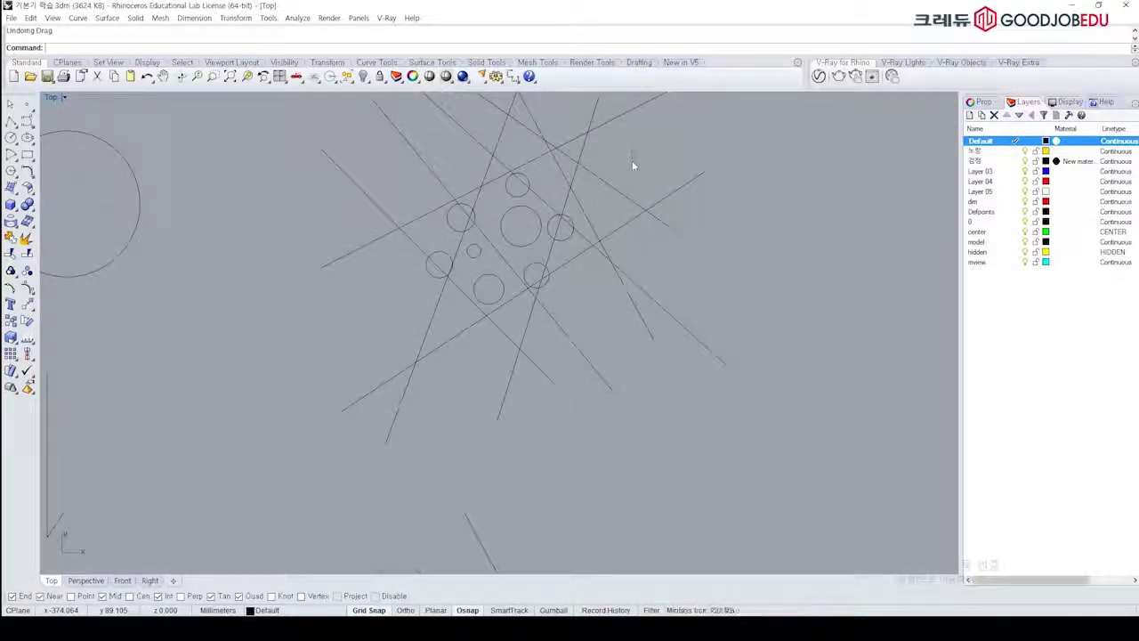
{"action": "left_click", "coordinate": [466, 339]}
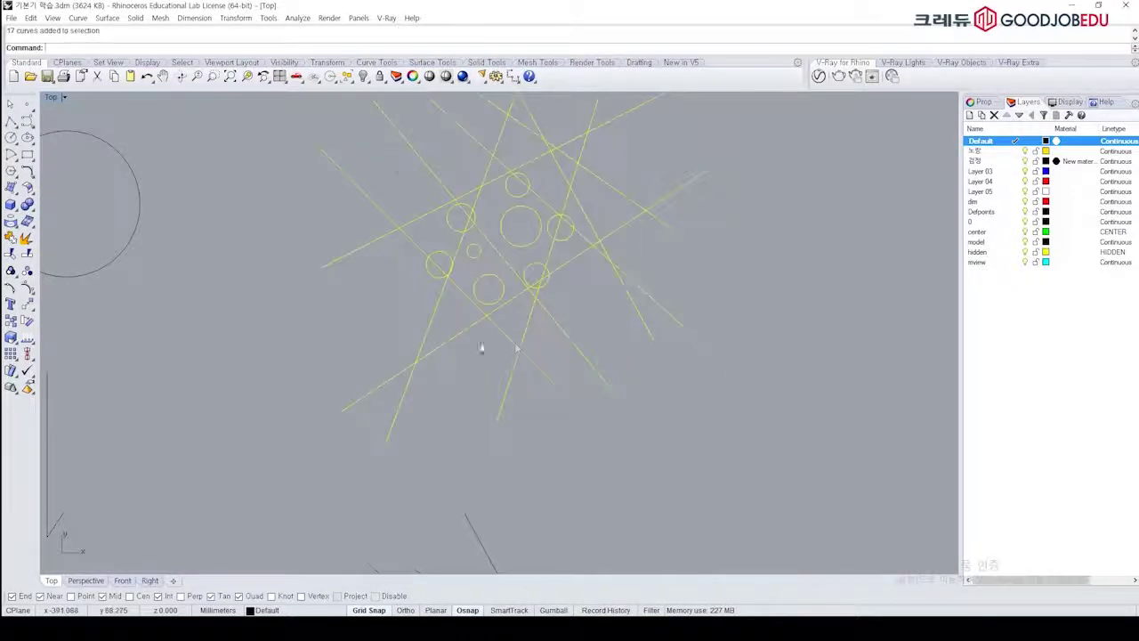
{"action": "left_click", "coordinate": [748, 301]}
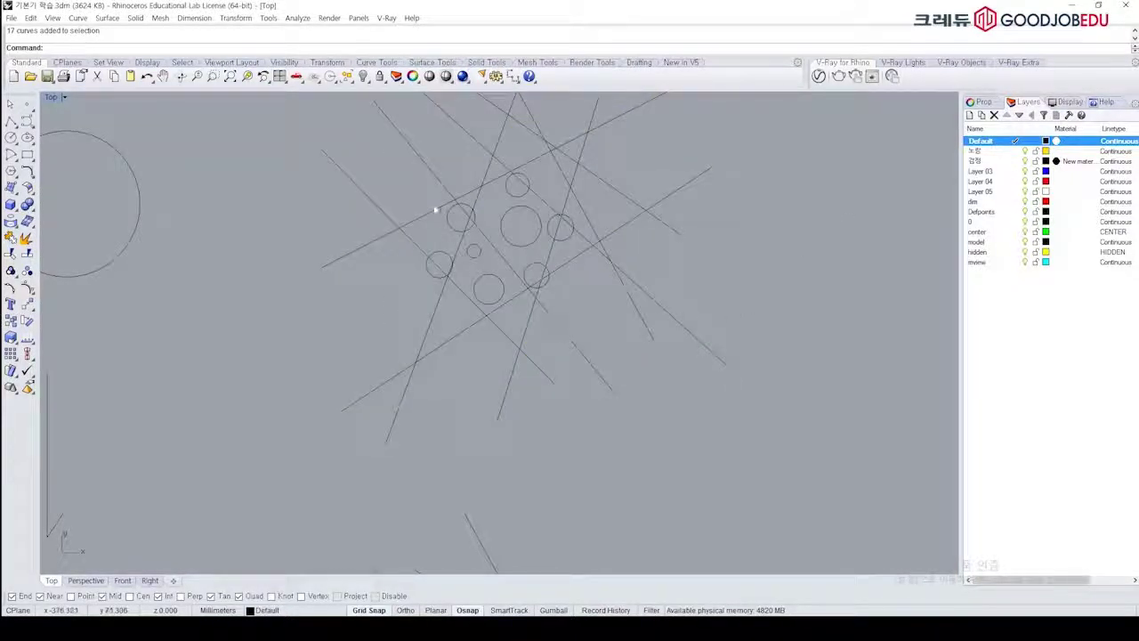
Step: Window-select the eight small circles inside the upper line cluster without the lines, and delete them
{"action": "left_click_drag", "start_coordinate": [382, 159], "coordinate": [592, 331]}
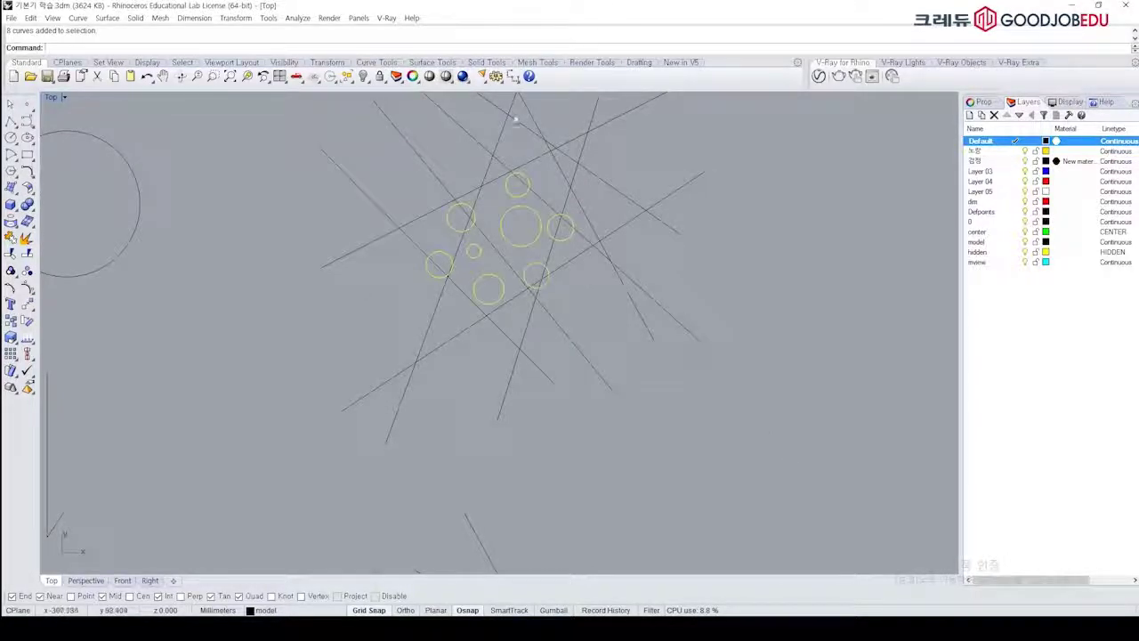
{"action": "scroll", "coordinate": [534, 276], "scroll_direction": "down", "scroll_amount": 4}
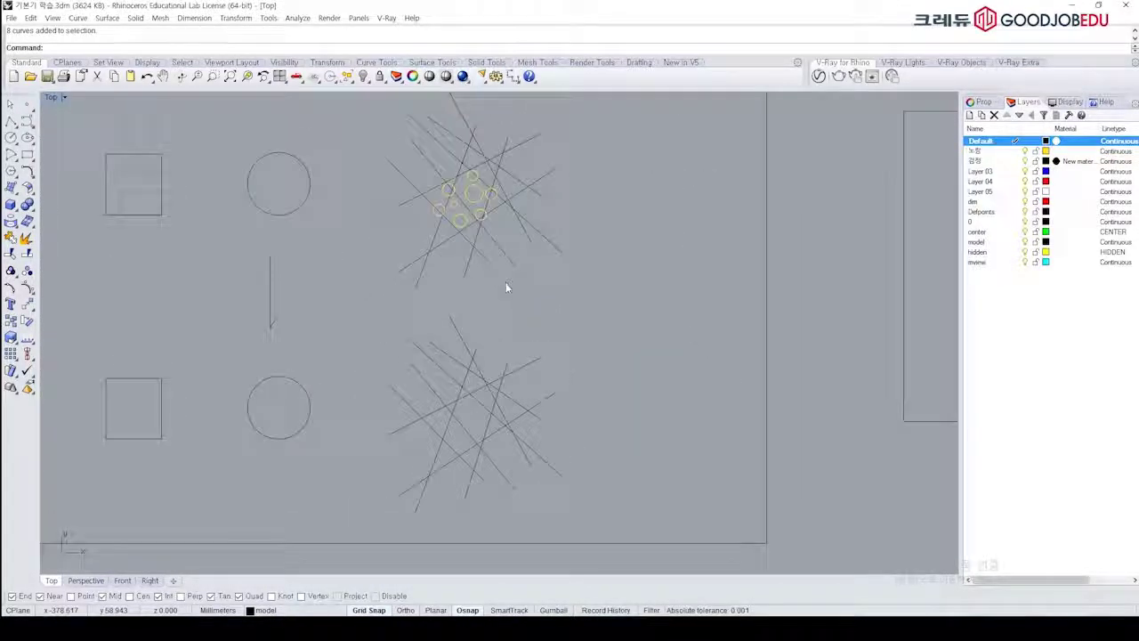
{"action": "key", "text": "Delete"}
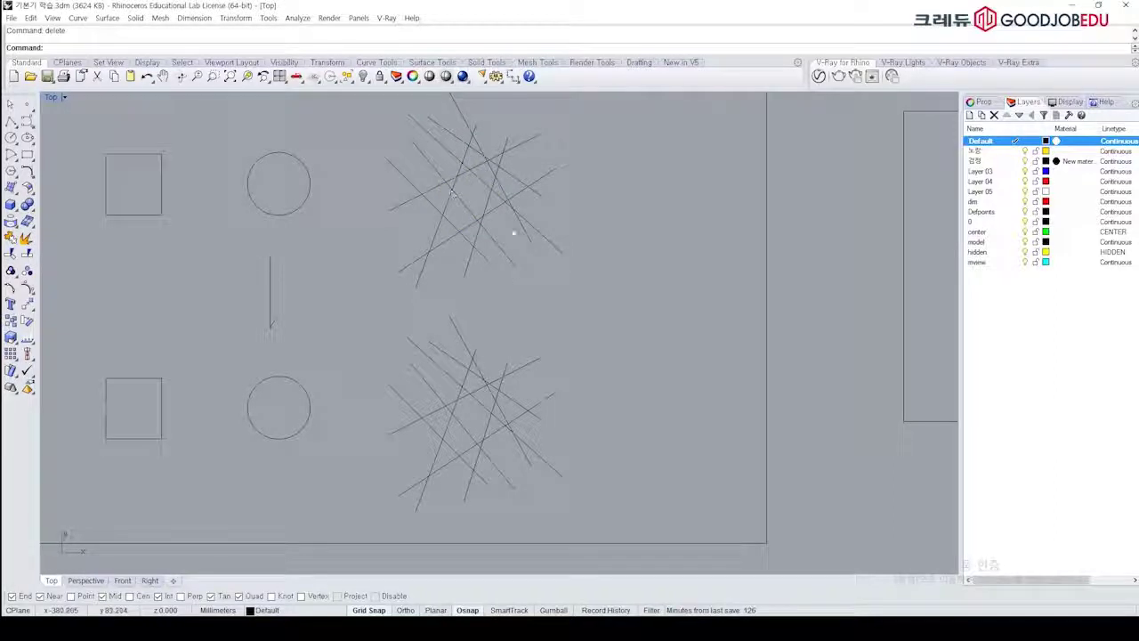
{"action": "scroll", "coordinate": [522, 189], "scroll_direction": "down", "scroll_amount": 4}
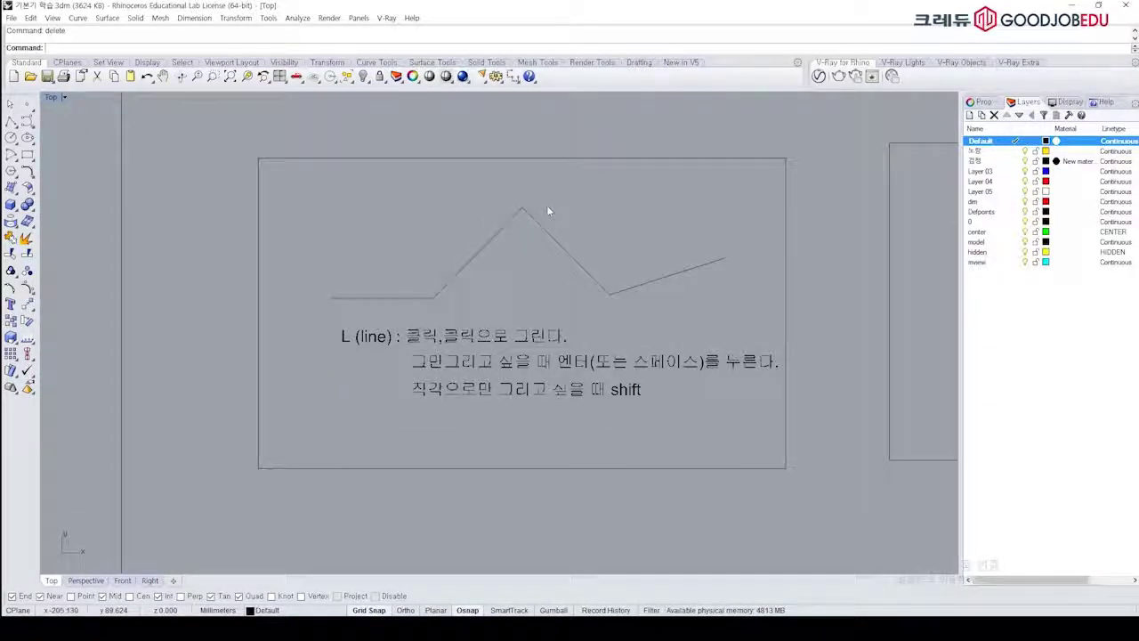
{"action": "right_click_drag", "start_coordinate": [525, 206], "coordinate": [503, 263]}
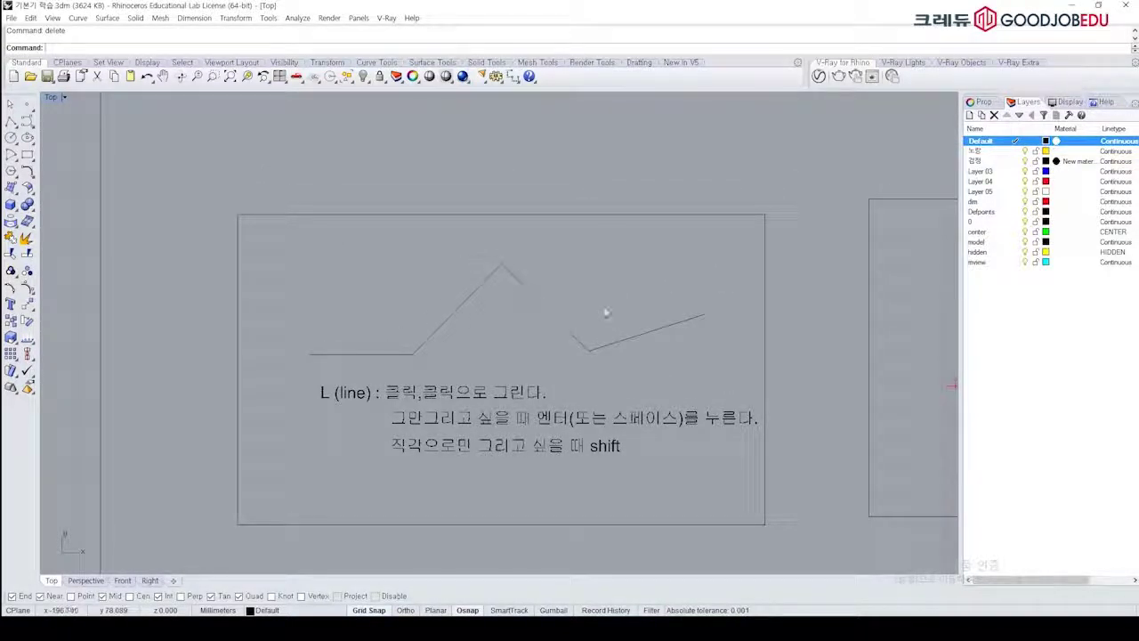
{"action": "right_click_drag", "start_coordinate": [569, 302], "coordinate": [577, 313]}
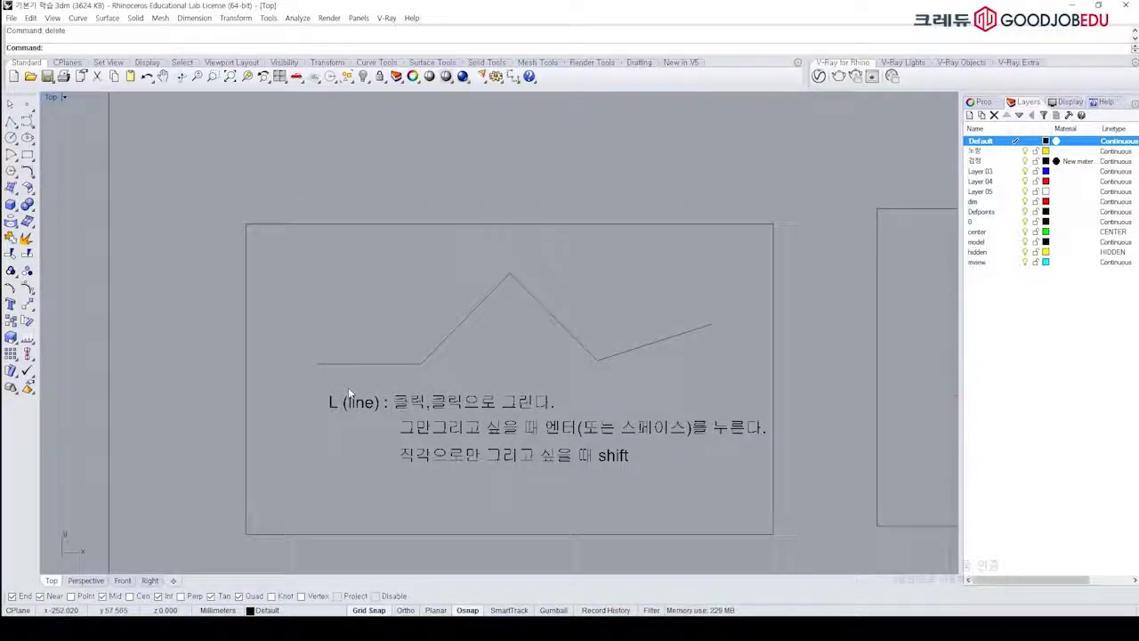
{"action": "right_click_drag", "start_coordinate": [401, 431], "coordinate": [374, 389]}
{"action": "type", "text": "l"}
{"action": "key", "text": "space"}
{"action": "key", "text": "Escape"}
{"action": "right_click_drag", "start_coordinate": [355, 283], "coordinate": [378, 303]}
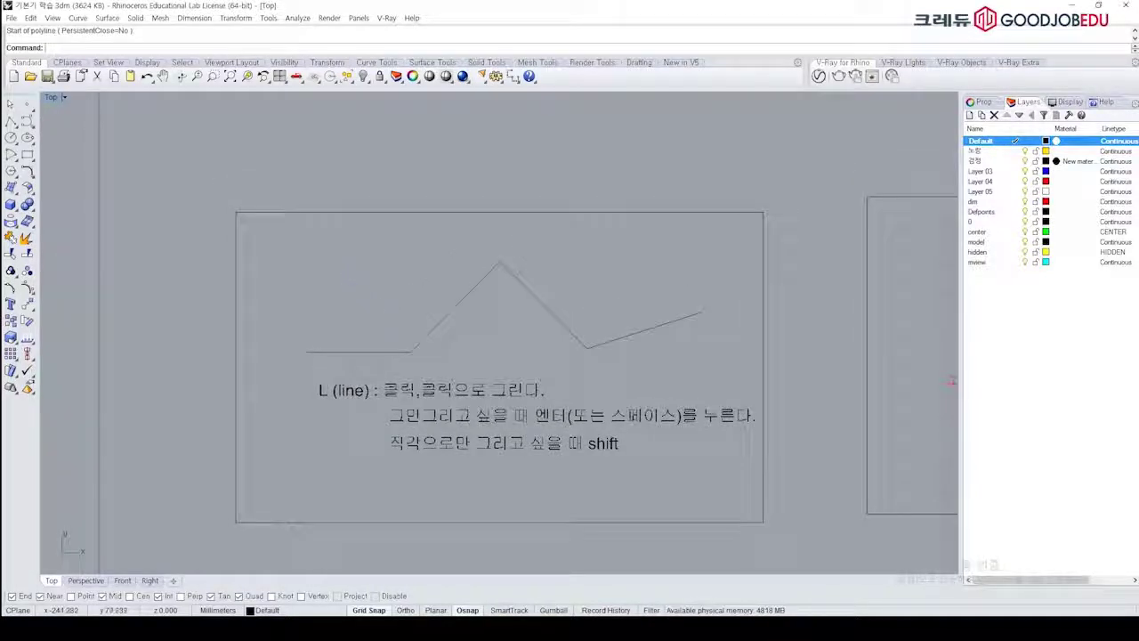
Step: Draw a freehand six-segment zigzag polyline above the L (line) panel using the L alias, and delete it
{"action": "type", "text": "L"}
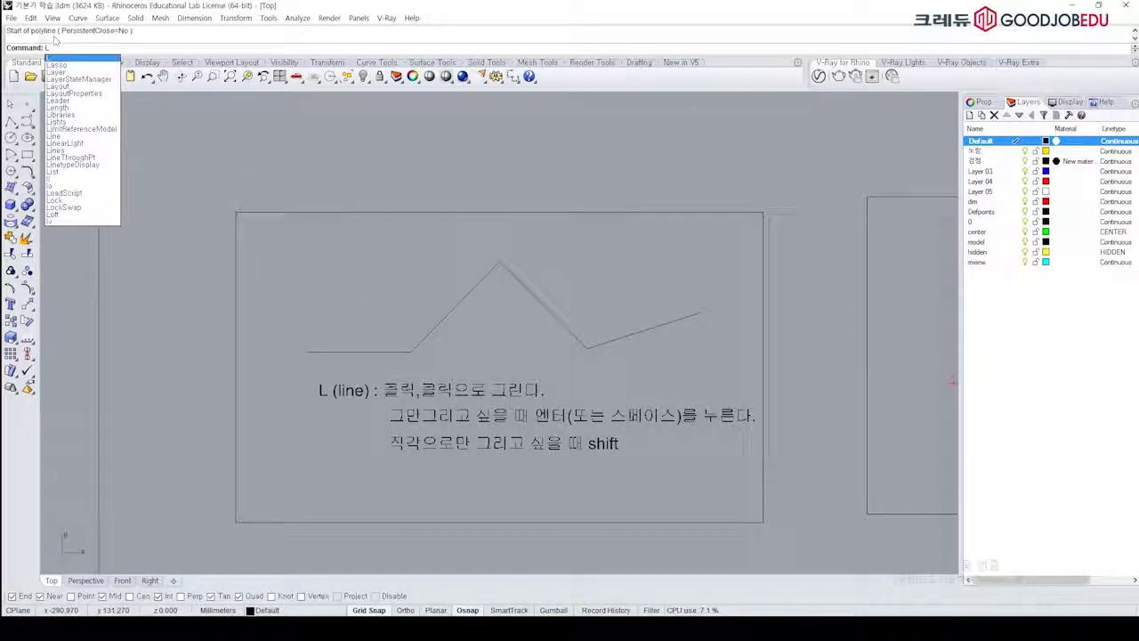
{"action": "key", "text": "space"}
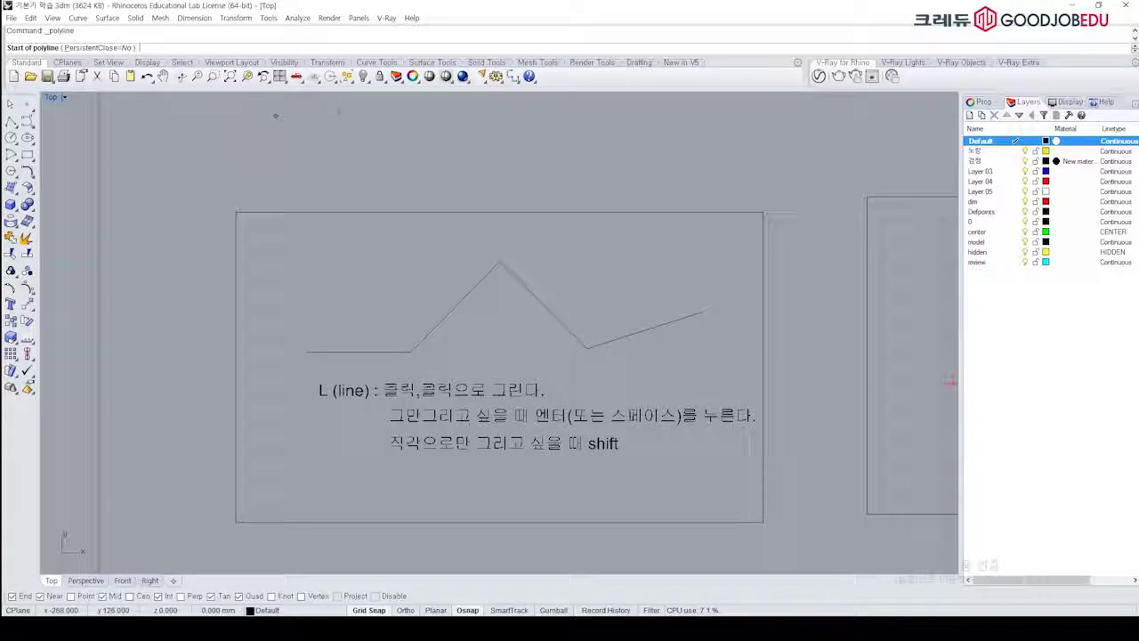
{"action": "right_click_drag", "start_coordinate": [326, 163], "coordinate": [356, 272]}
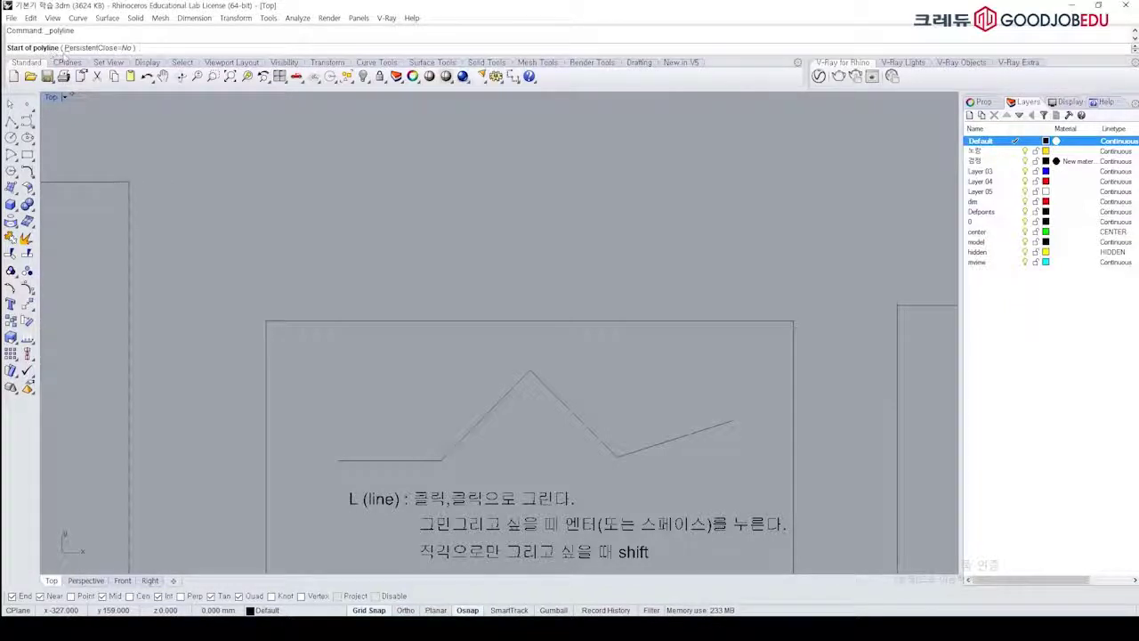
{"action": "right_click_drag", "start_coordinate": [393, 207], "coordinate": [385, 279]}
{"action": "left_click", "coordinate": [375, 293]}
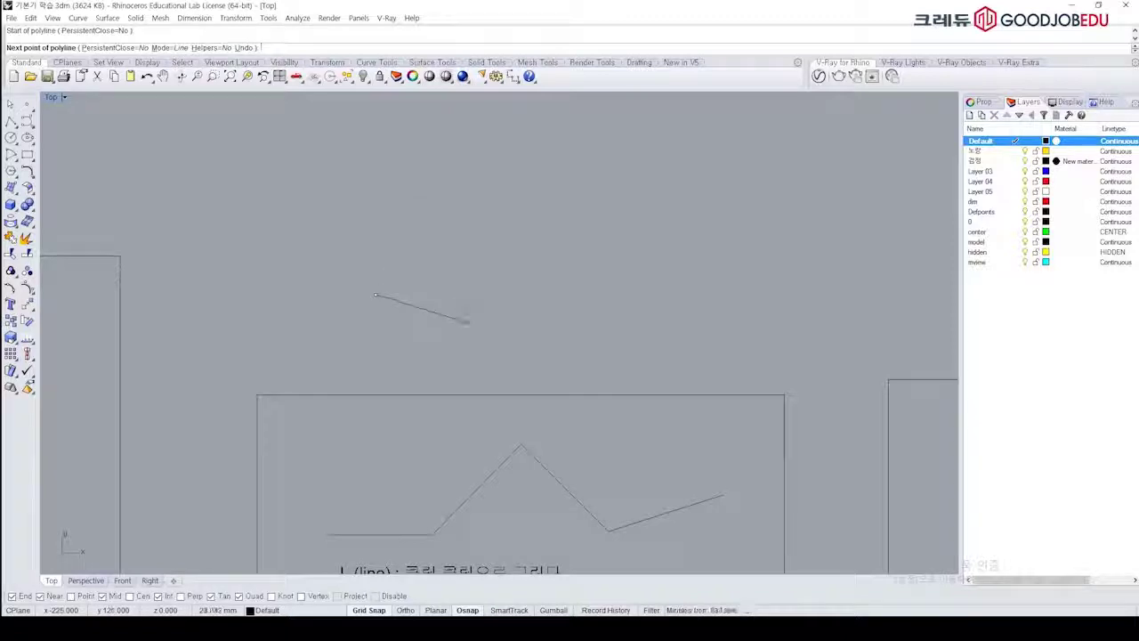
{"action": "left_click", "coordinate": [430, 191]}
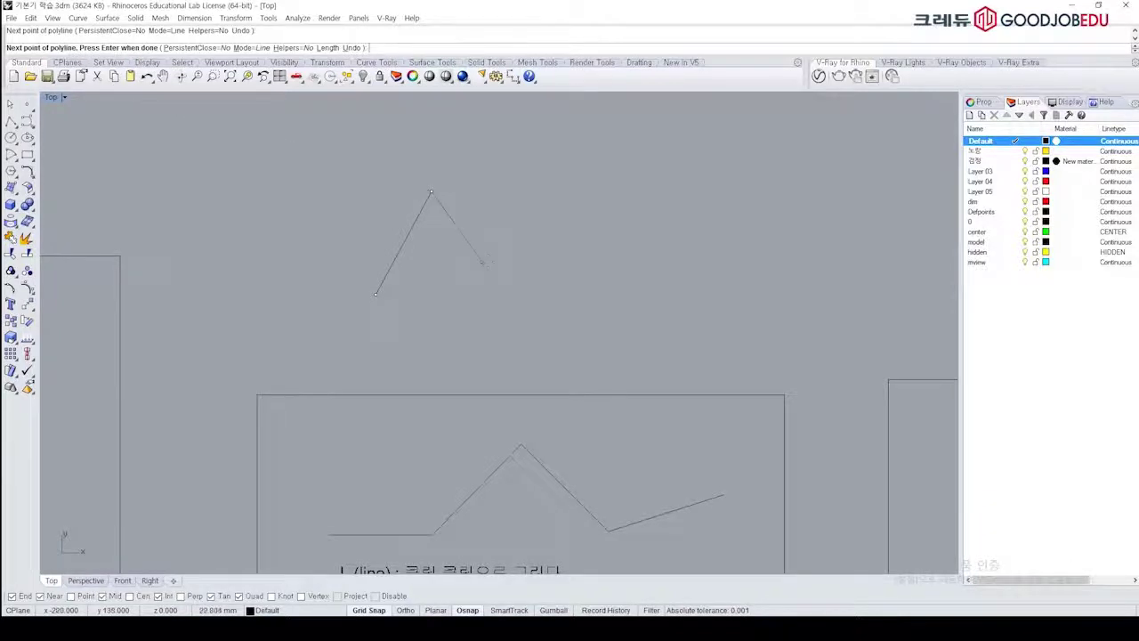
{"action": "left_click", "coordinate": [498, 303]}
{"action": "left_click", "coordinate": [600, 236]}
{"action": "left_click", "coordinate": [563, 182]}
{"action": "left_click", "coordinate": [621, 141]}
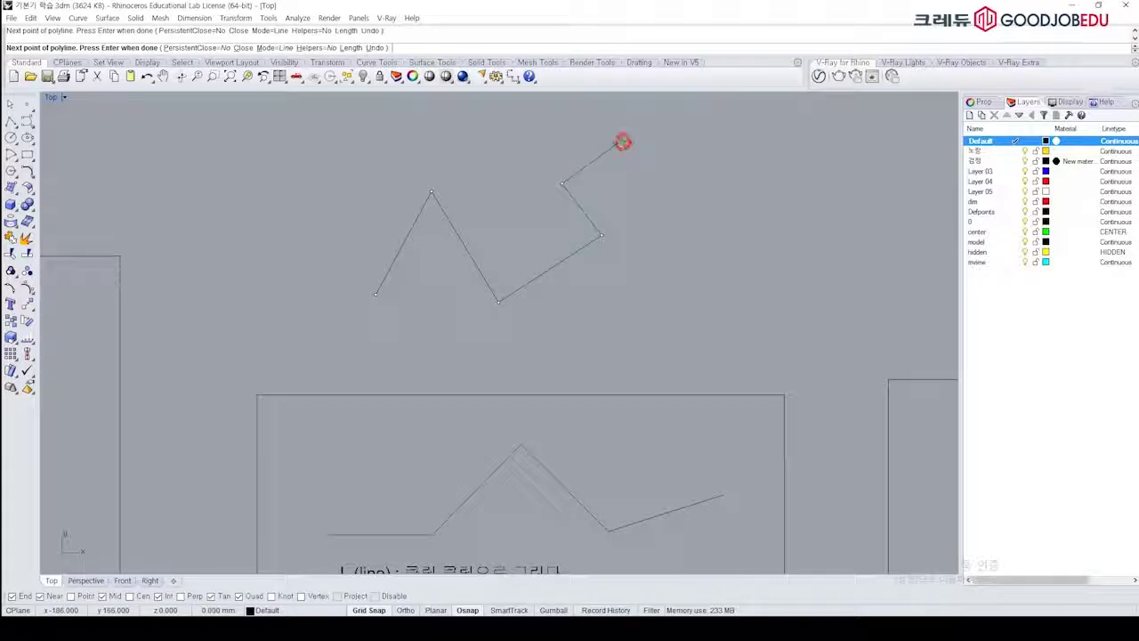
{"action": "left_click", "coordinate": [692, 171]}
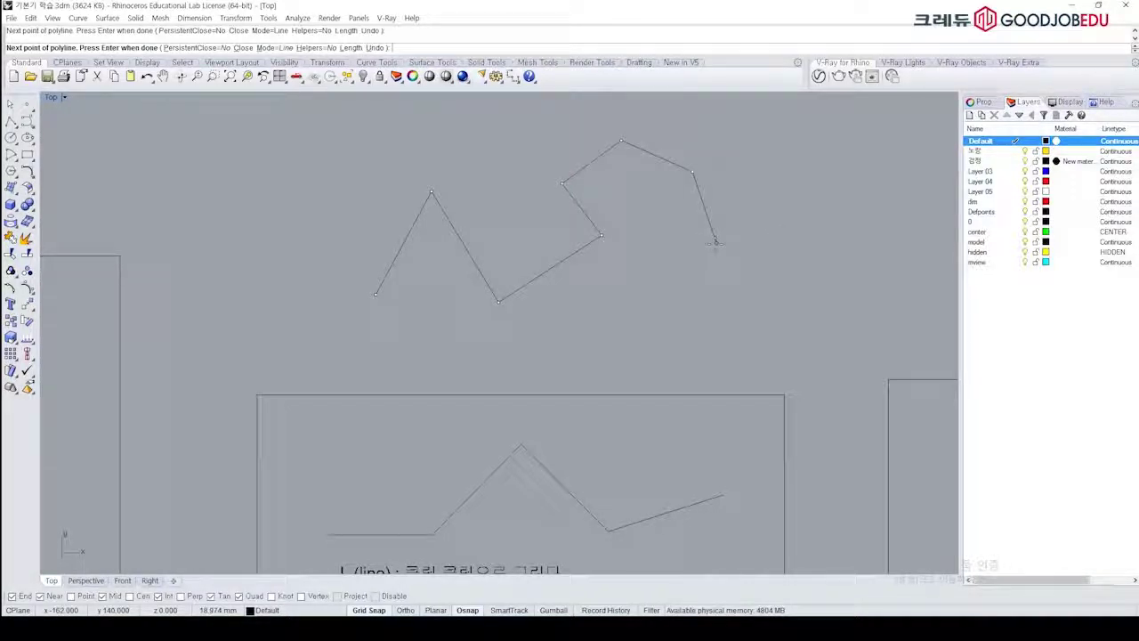
{"action": "key", "text": "Return"}
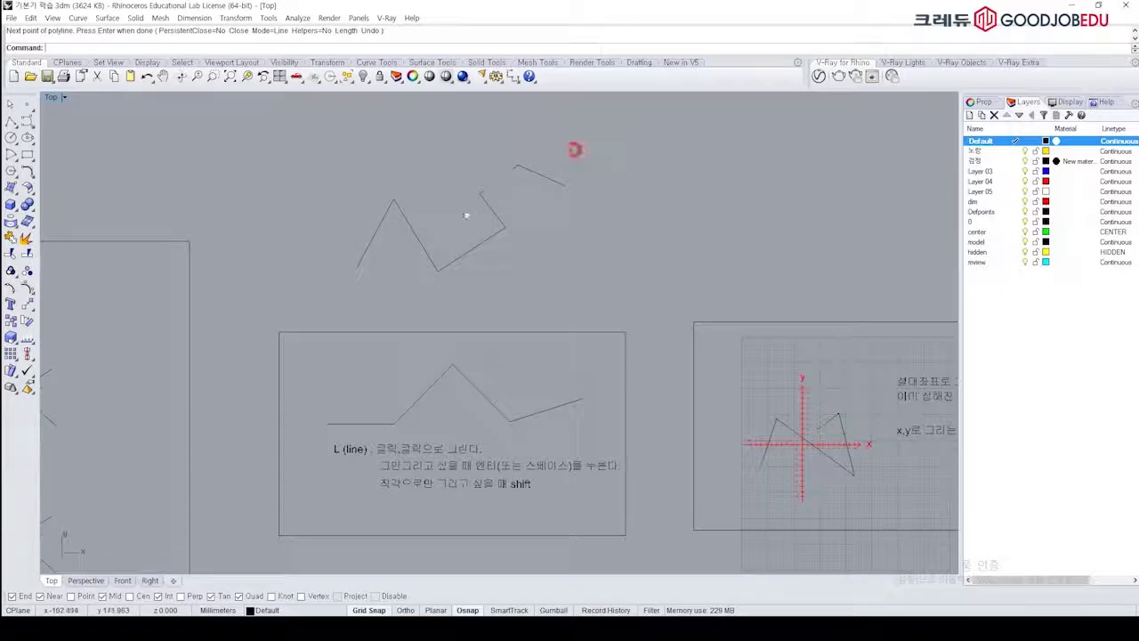
{"action": "left_click", "coordinate": [552, 229]}
{"action": "key", "text": "Delete"}
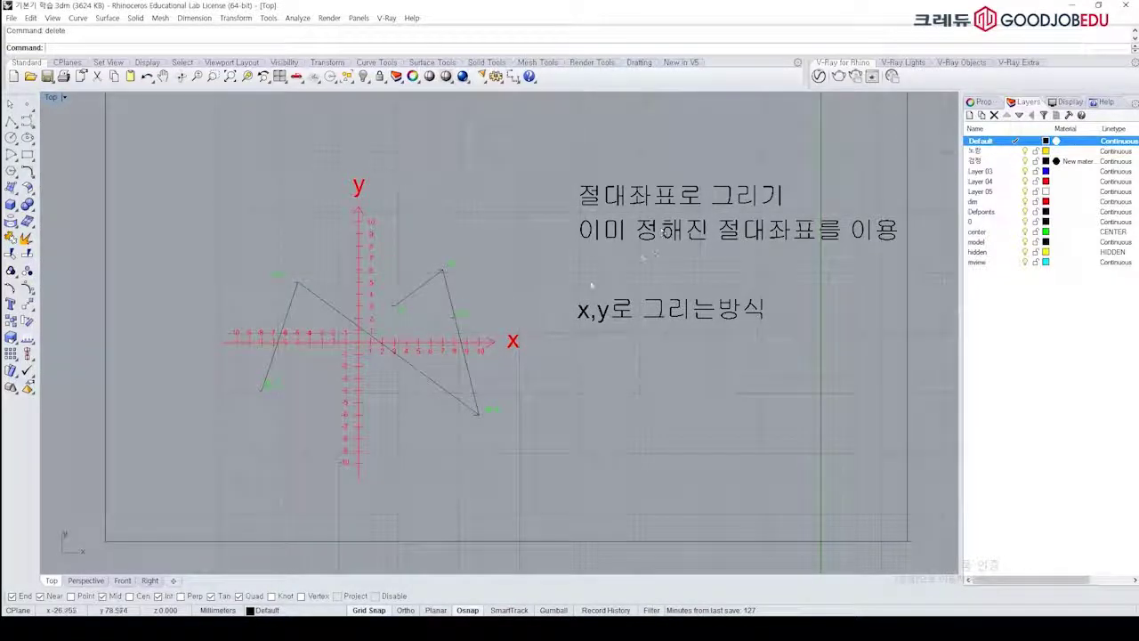
Step: Draw a freehand three-segment polyline with the PL alias in the empty area beside the origin axes
{"action": "scroll", "coordinate": [575, 300], "scroll_direction": "down", "scroll_amount": 3}
{"action": "scroll", "coordinate": [538, 319], "scroll_direction": "down", "scroll_amount": 2}
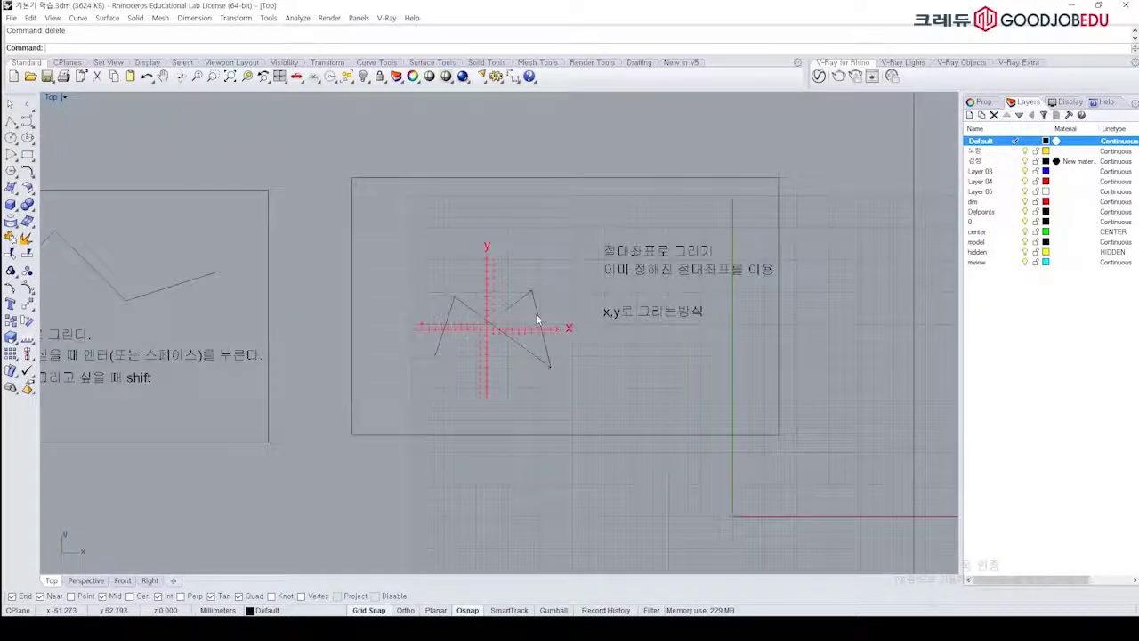
{"action": "right_click_drag", "start_coordinate": [674, 356], "coordinate": [442, 219]}
{"action": "scroll", "coordinate": [445, 216], "scroll_direction": "down", "scroll_amount": 4}
{"action": "right_click_drag", "start_coordinate": [613, 277], "coordinate": [567, 318]}
{"action": "scroll", "coordinate": [513, 314], "scroll_direction": "up", "scroll_amount": 6}
{"action": "type", "text": "pl"}
{"action": "key", "text": "Return"}
{"action": "scroll", "coordinate": [530, 332], "scroll_direction": "up", "scroll_amount": 4}
{"action": "left_click", "coordinate": [499, 300]}
{"action": "left_click", "coordinate": [548, 341]}
{"action": "left_click", "coordinate": [610, 285]}
{"action": "left_click", "coordinate": [651, 220]}
{"action": "key", "text": "Return"}
{"action": "scroll", "coordinate": [508, 317], "scroll_direction": "up", "scroll_amount": 5}
{"action": "scroll", "coordinate": [506, 318], "scroll_direction": "down", "scroll_amount": 3}
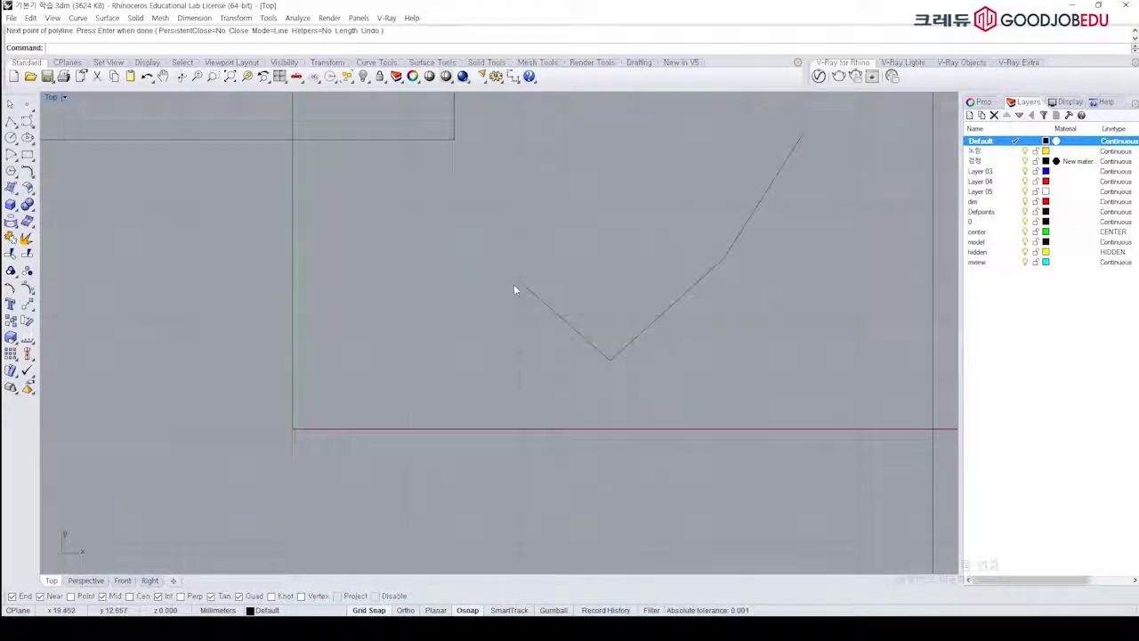
Step: Crossing-select the three-segment polyline near the origin axes and delete it
{"action": "left_click", "coordinate": [517, 279]}
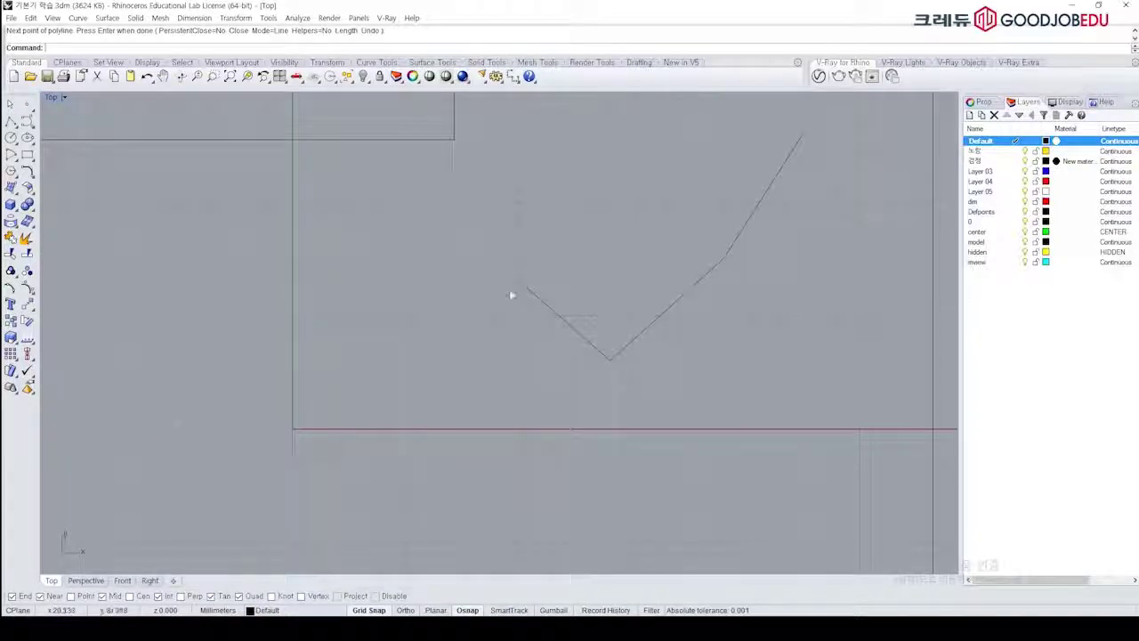
{"action": "right_click_drag", "start_coordinate": [533, 256], "coordinate": [577, 296]}
{"action": "scroll", "coordinate": [587, 313], "scroll_direction": "down", "scroll_amount": 2}
{"action": "left_click_drag", "start_coordinate": [693, 375], "coordinate": [611, 304]}
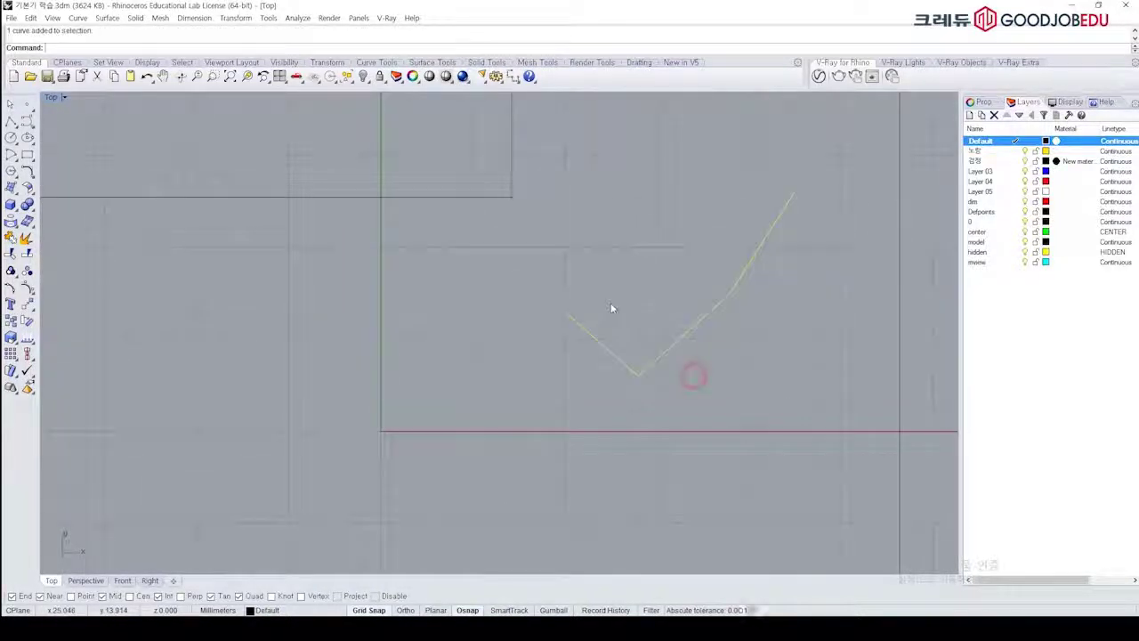
{"action": "key", "text": "Delete"}
Step: Examine the absolute-coordinate example, including its X and Y axes, number scales and labelled polyline points
{"action": "right_click_drag", "start_coordinate": [452, 297], "coordinate": [532, 385]}
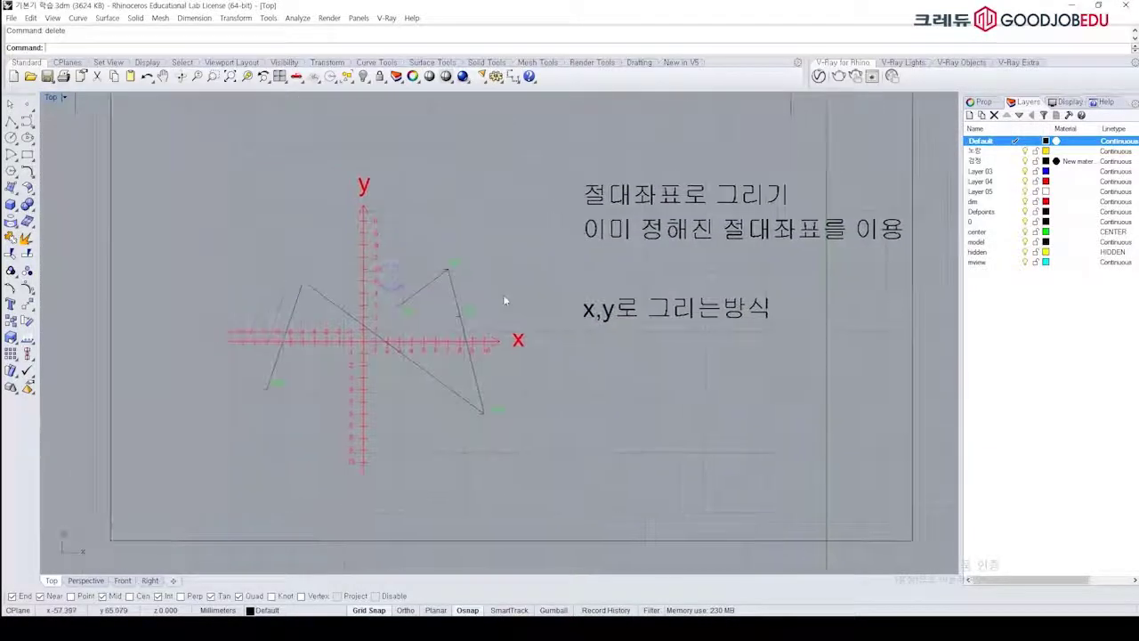
{"action": "right_click_drag", "start_coordinate": [660, 267], "coordinate": [630, 271]}
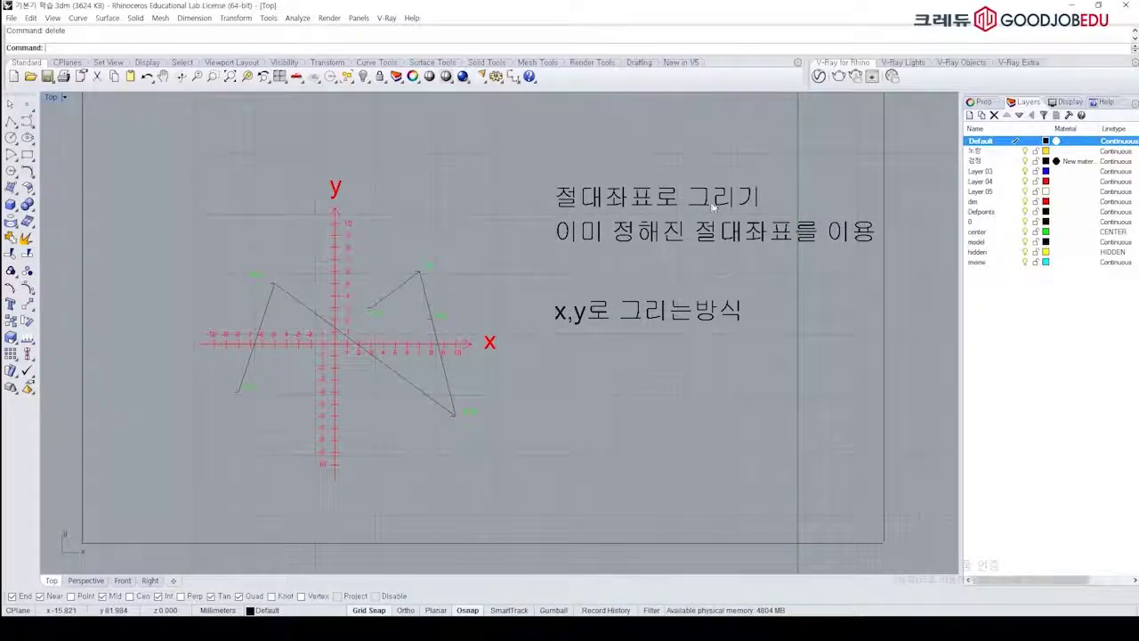
{"action": "mouse_move", "coordinate": [773, 375]}
{"action": "right_mouse_down"}
{"action": "mouse_move", "coordinate": [572, 265]}
{"action": "mouse_move", "coordinate": [650, 324]}
{"action": "mouse_move", "coordinate": [750, 364]}
{"action": "mouse_move", "coordinate": [761, 383]}
{"action": "right_mouse_up"}
{"action": "scroll", "coordinate": [562, 305], "scroll_direction": "up", "scroll_amount": 2}
{"action": "right_click_drag", "start_coordinate": [572, 310], "coordinate": [595, 297]}
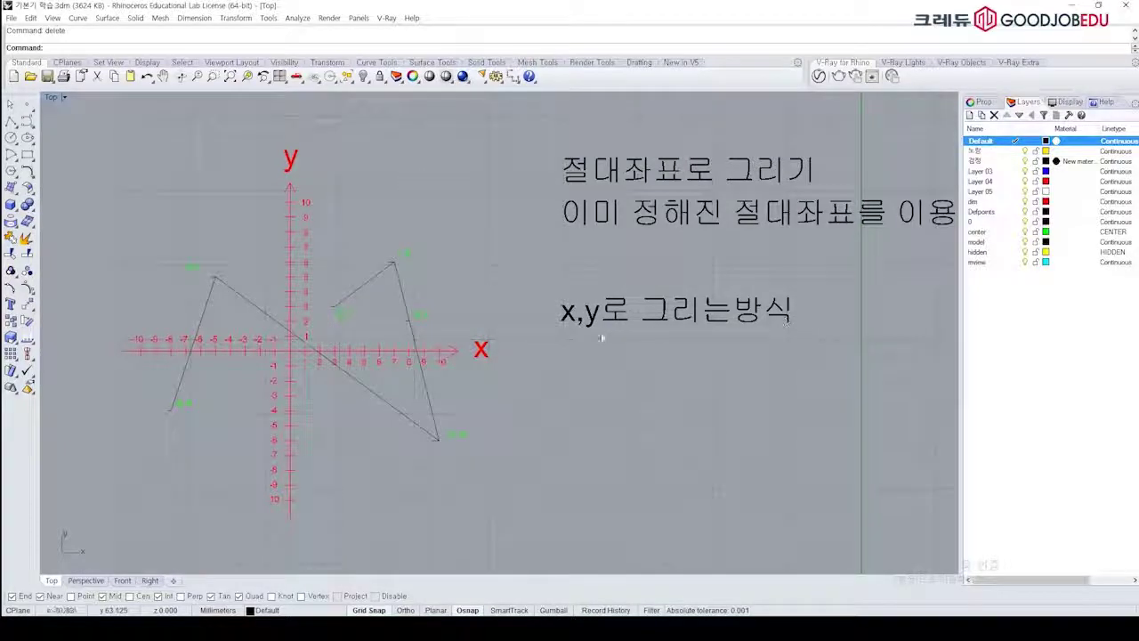
{"action": "right_click_drag", "start_coordinate": [414, 352], "coordinate": [485, 337]}
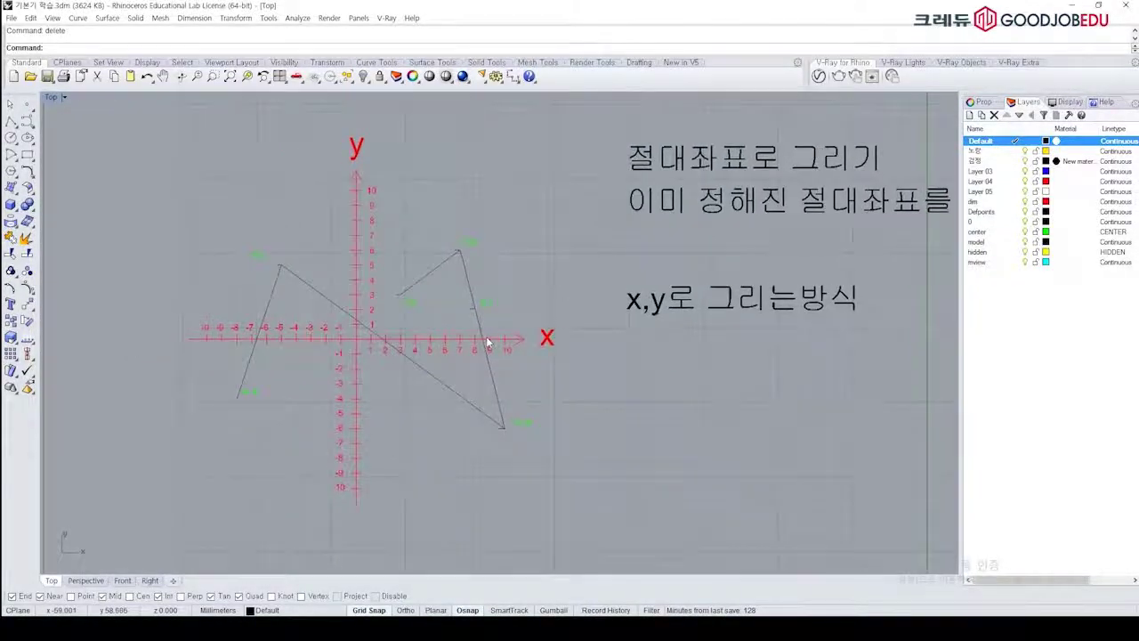
{"action": "scroll", "coordinate": [494, 337], "scroll_direction": "up", "scroll_amount": 2}
{"action": "left_click", "coordinate": [569, 336]}
{"action": "left_click", "coordinate": [394, 339]}
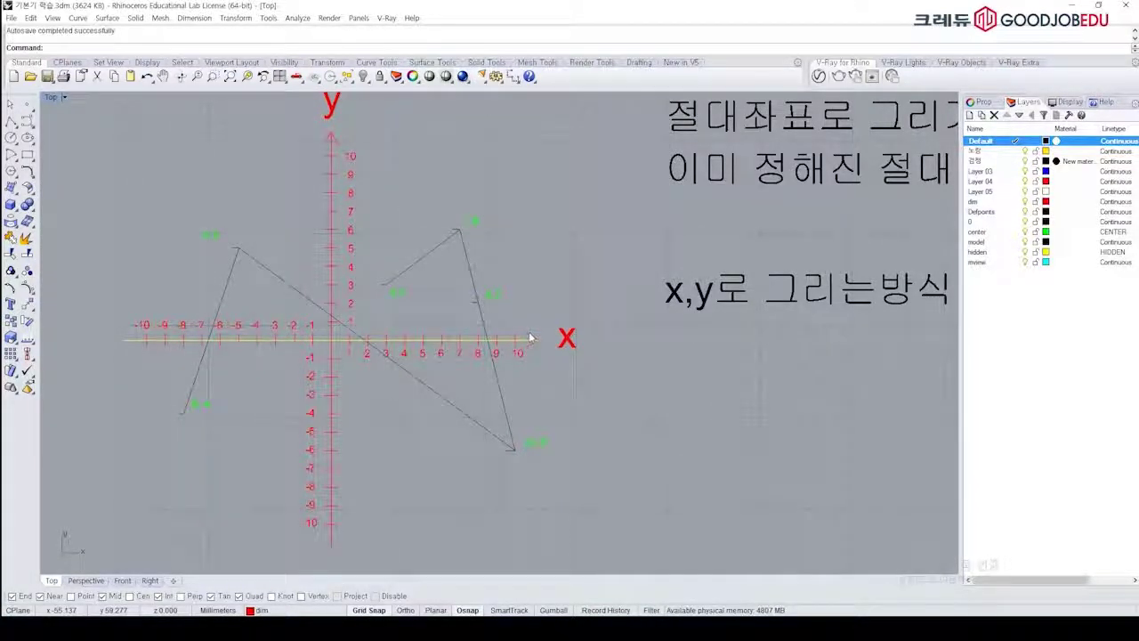
{"action": "left_click", "coordinate": [570, 365]}
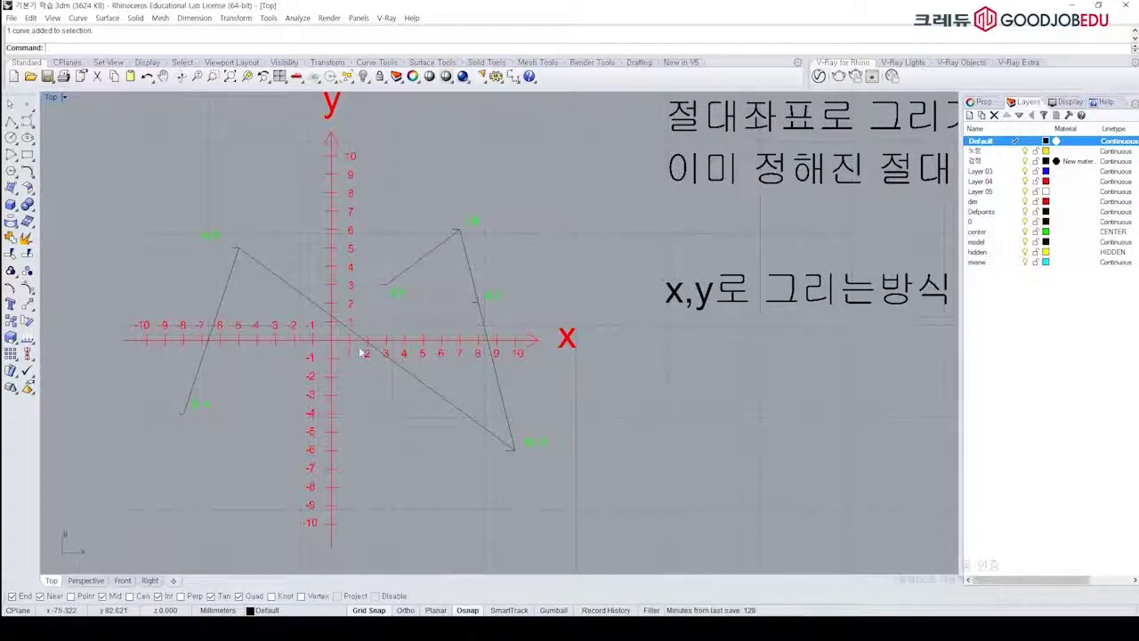
Step: Draw a vertical and a horizontal guide line with the PL alias, crossing at X 6, Y 3 of the example axes
{"action": "scroll", "coordinate": [402, 342], "scroll_direction": "up", "scroll_amount": 6}
{"action": "right_click_drag", "start_coordinate": [399, 330], "coordinate": [423, 373]}
{"action": "type", "text": "pl"}
{"action": "key", "text": "space"}
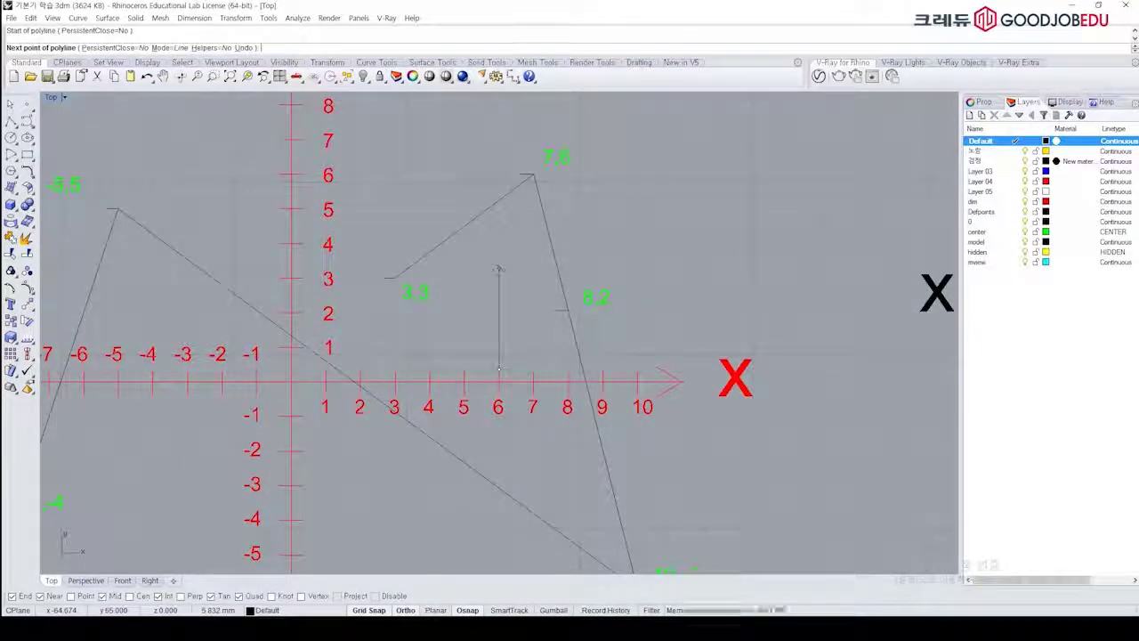
{"action": "left_click", "coordinate": [302, 278]}
{"action": "left_click", "coordinate": [510, 277]}
{"action": "key", "text": "space"}
{"action": "scroll", "coordinate": [508, 279], "scroll_direction": "up", "scroll_amount": 4}
Step: Mark the guide lines' crossing at point 6,3 with a circle of about 0.6 mm radius using the C alias
{"action": "type", "text": "c"}
{"action": "key", "text": "space"}
{"action": "left_click", "coordinate": [494, 277]}
{"action": "scroll", "coordinate": [494, 277], "scroll_direction": "up", "scroll_amount": 6}
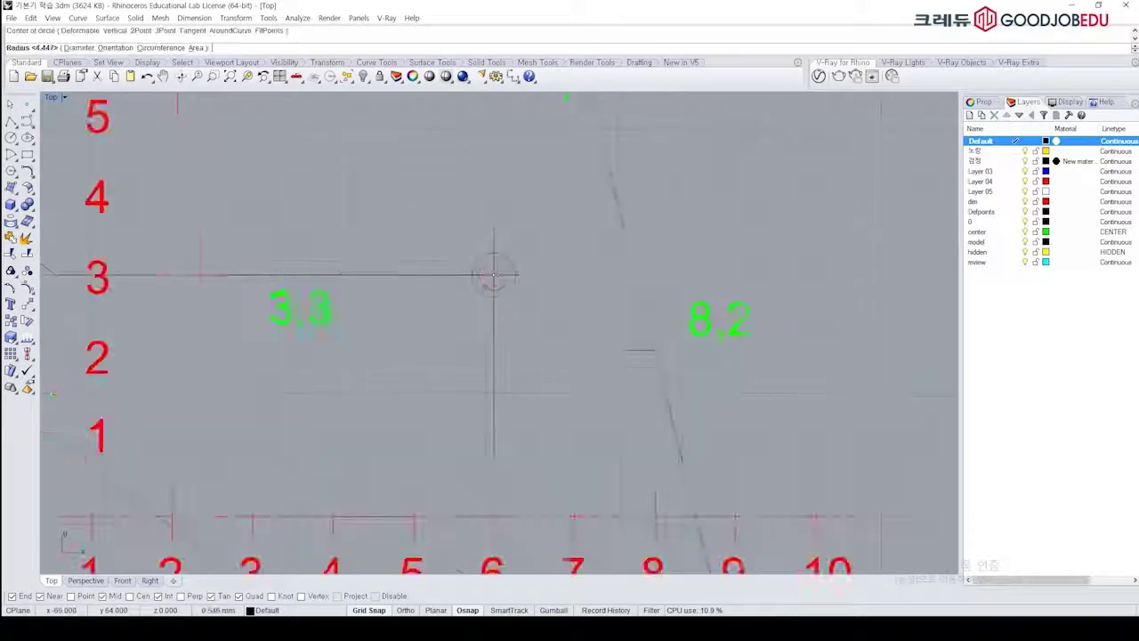
{"action": "left_click", "coordinate": [478, 295]}
{"action": "scroll", "coordinate": [534, 319], "scroll_direction": "down", "scroll_amount": 6}
{"action": "right_click_drag", "start_coordinate": [529, 310], "coordinate": [548, 273]}
{"action": "scroll", "coordinate": [536, 267], "scroll_direction": "down", "scroll_amount": 2}
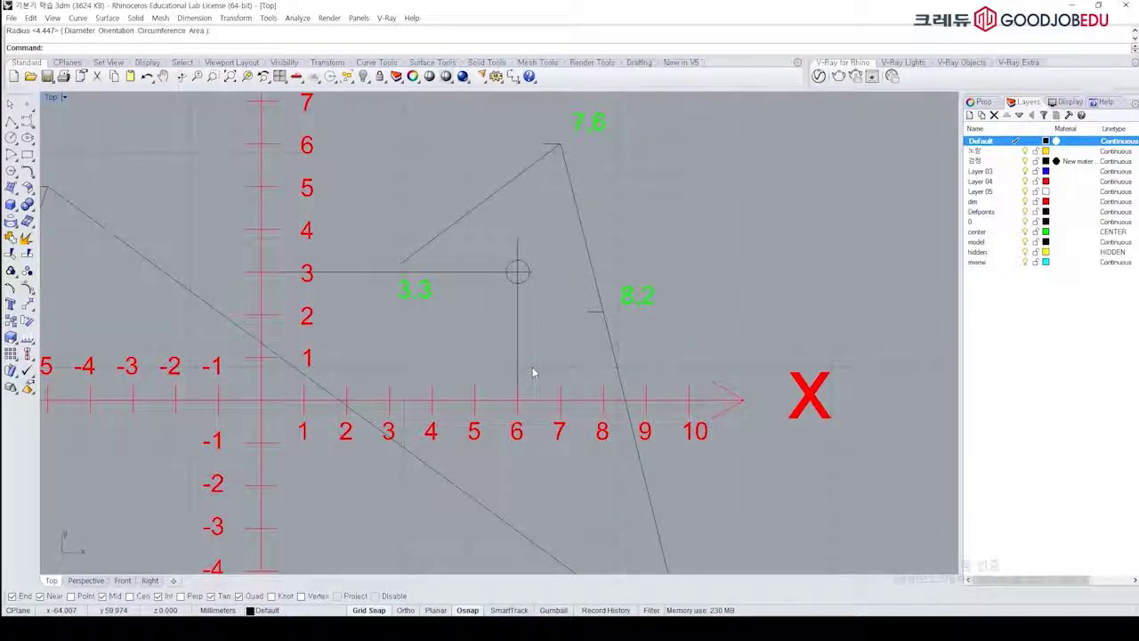
{"action": "right_click_drag", "start_coordinate": [534, 372], "coordinate": [565, 354]}
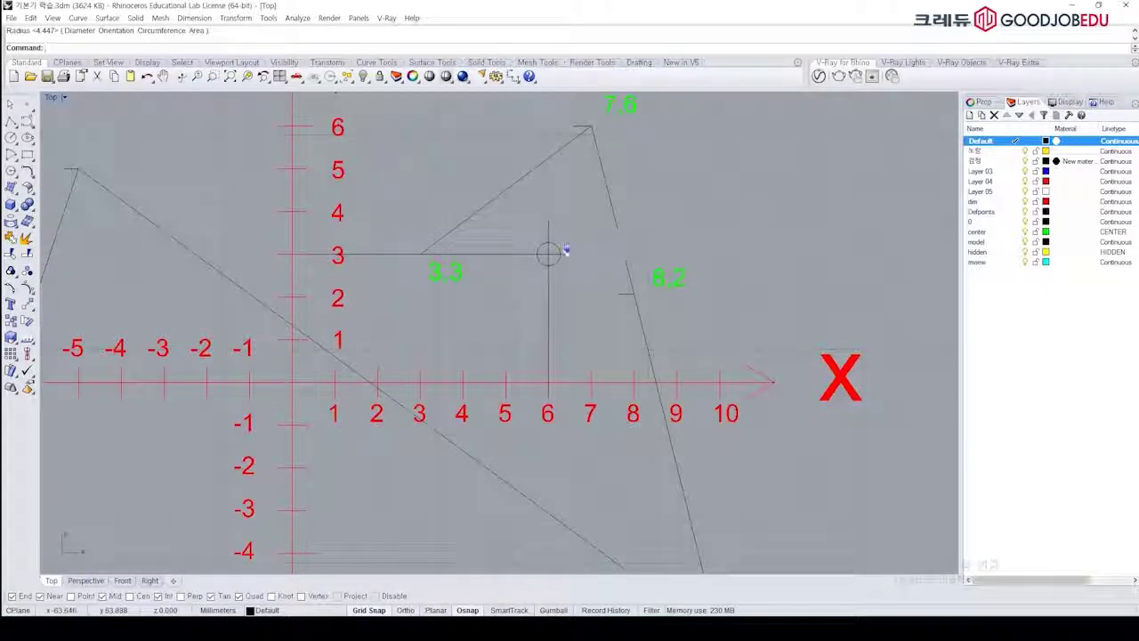
{"action": "right_click_drag", "start_coordinate": [564, 247], "coordinate": [579, 270]}
{"action": "left_click_drag", "start_coordinate": [588, 252], "coordinate": [545, 295]}
{"action": "scroll", "coordinate": [601, 300], "scroll_direction": "down", "scroll_amount": 4}
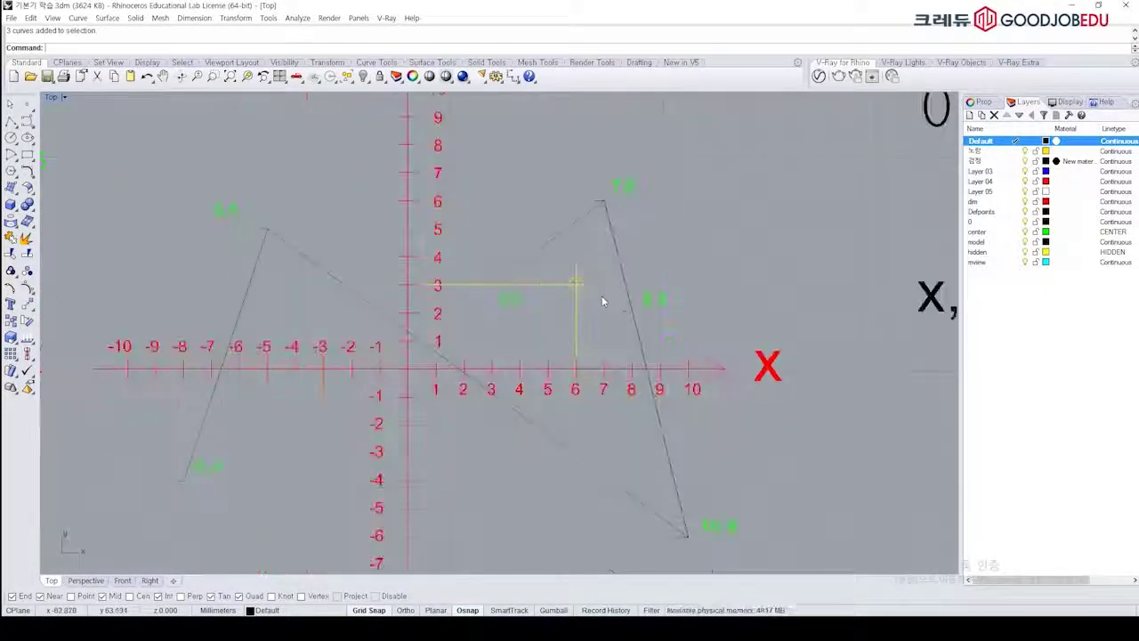
Step: Draw a horizontal guide line at Y -3 and a vertical one at X -4 of the example axes with the PL alias
{"action": "scroll", "coordinate": [511, 327], "scroll_direction": "up", "scroll_amount": 3}
{"action": "right_click_drag", "start_coordinate": [537, 338], "coordinate": [591, 289]}
{"action": "type", "text": "pl"}
{"action": "key", "text": "Return"}
{"action": "left_click", "coordinate": [585, 366]}
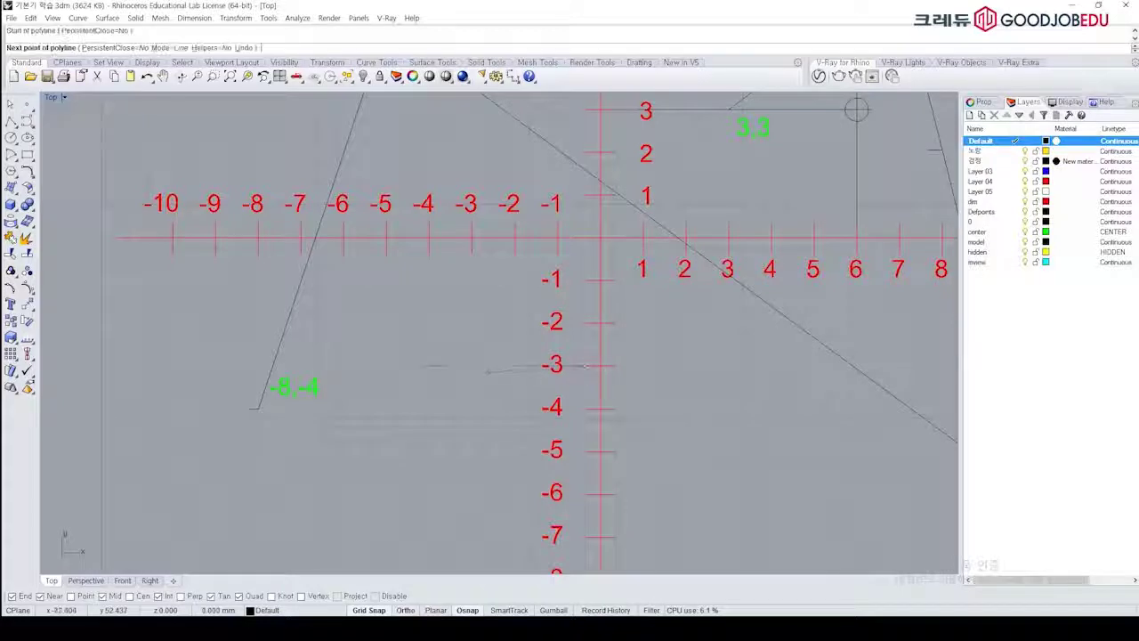
{"action": "left_click", "coordinate": [376, 613]}
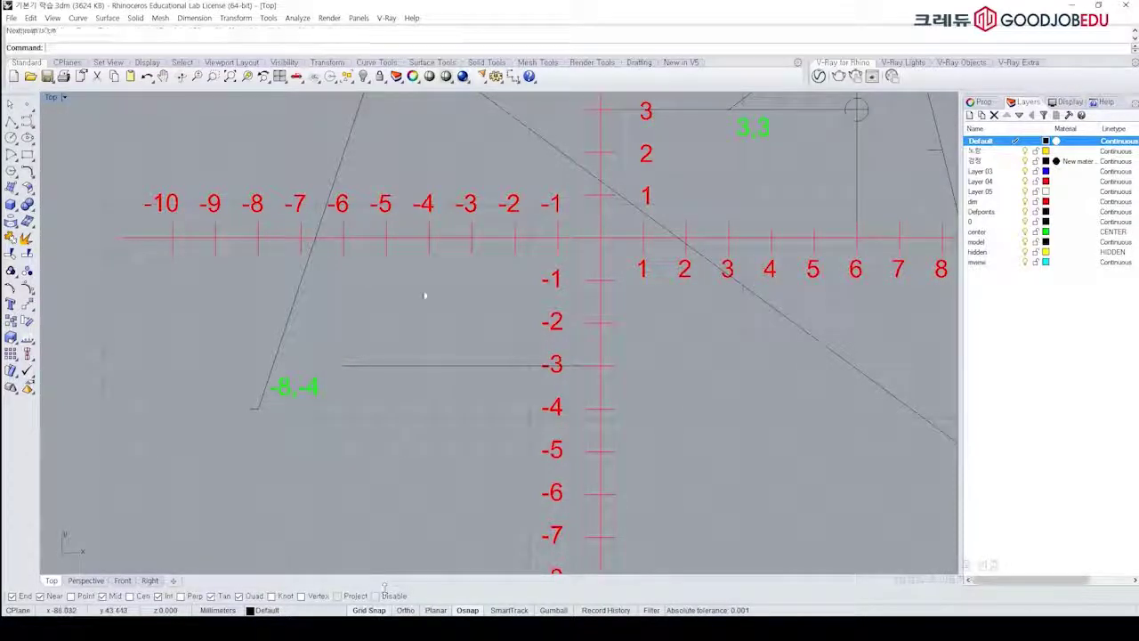
{"action": "key", "text": "Return"}
{"action": "key", "text": "Escape"}
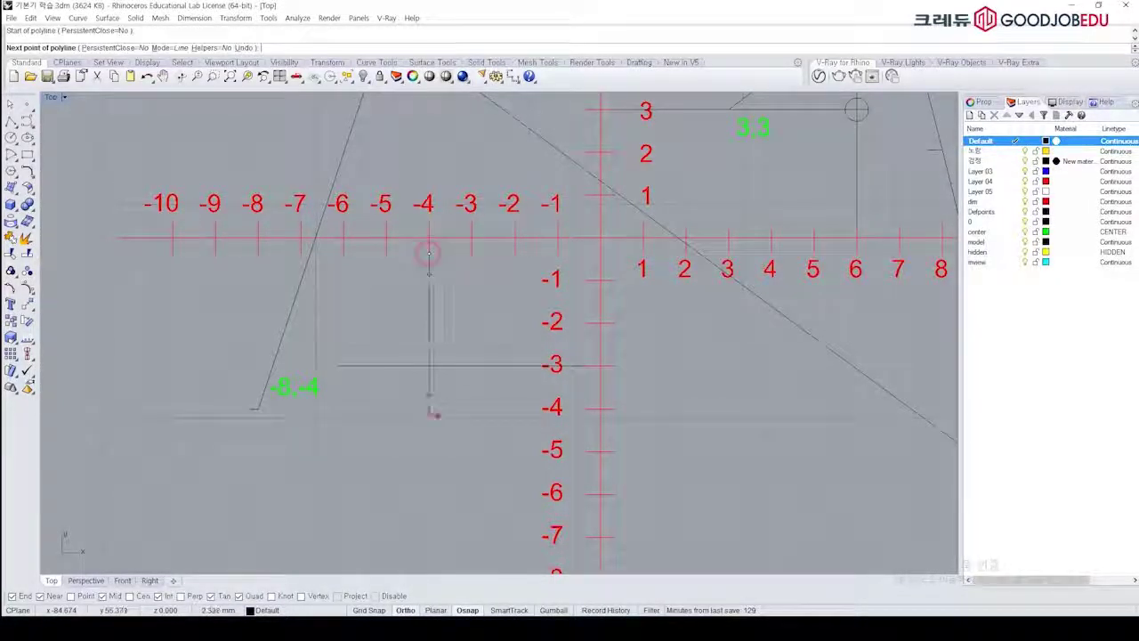
Step: Mark the guide lines' crossing at point -4,-3 with a circle of about 0.4 mm radius using the C alias
{"action": "type", "text": "c"}
{"action": "key", "text": "Return"}
{"action": "left_click", "coordinate": [429, 365]}
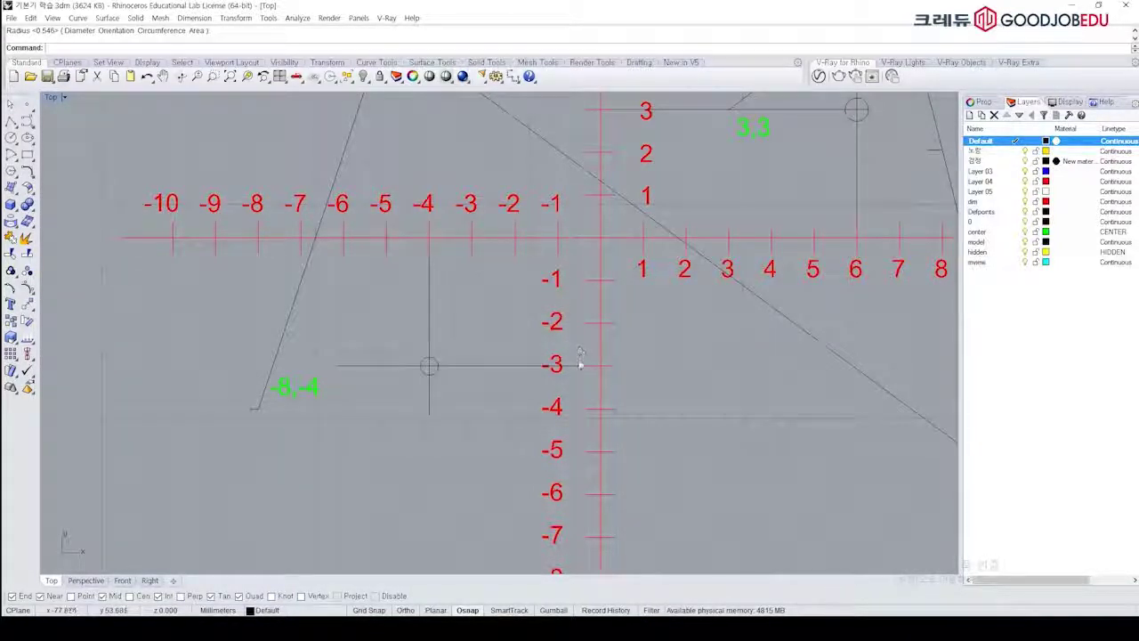
Step: Crossing-select and delete the guide lines and marker circles at points -4,-3 and 6,3 of the example axes
{"action": "scroll", "coordinate": [579, 361], "scroll_direction": "down", "scroll_amount": 3}
{"action": "left_click_drag", "start_coordinate": [474, 333], "coordinate": [419, 383]}
{"action": "key", "text": "Delete"}
{"action": "scroll", "coordinate": [623, 298], "scroll_direction": "down", "scroll_amount": 2}
{"action": "right_click_drag", "start_coordinate": [661, 289], "coordinate": [579, 367]}
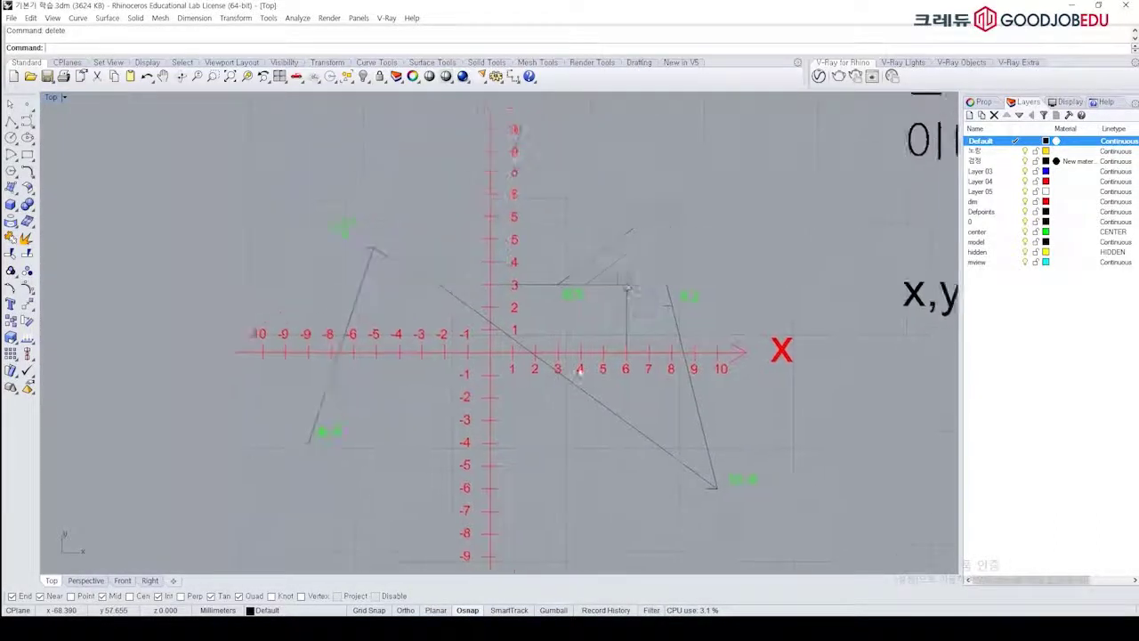
{"action": "scroll", "coordinate": [636, 281], "scroll_direction": "up", "scroll_amount": 1}
{"action": "left_click_drag", "start_coordinate": [599, 317], "coordinate": [598, 320]}
{"action": "key", "text": "Delete"}
{"action": "scroll", "coordinate": [623, 295], "scroll_direction": "down", "scroll_amount": 12}
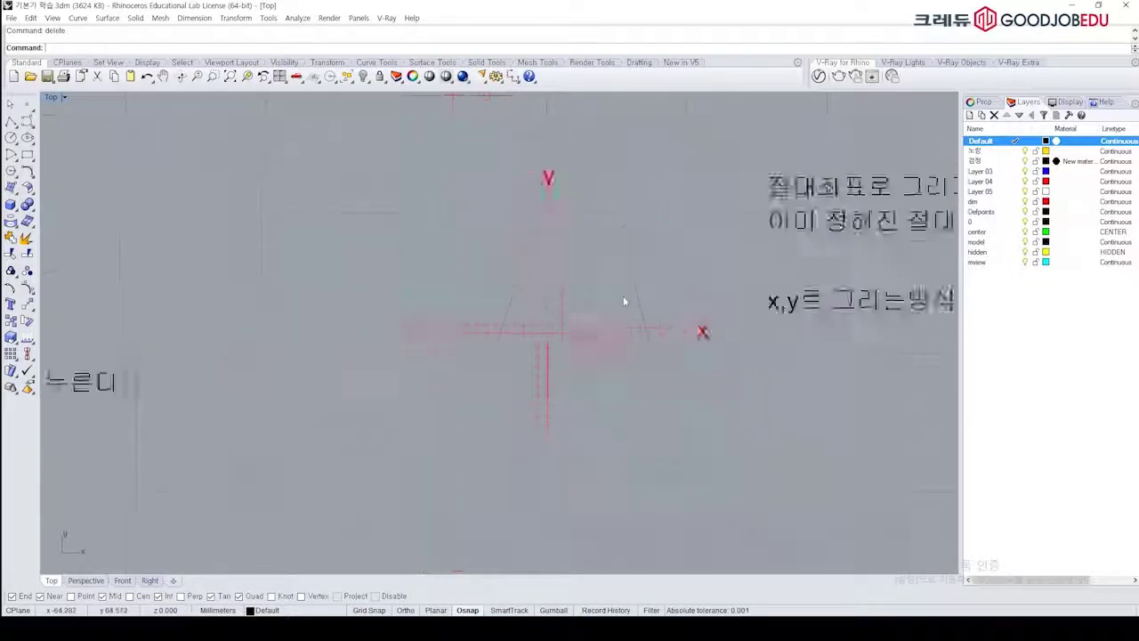
Step: Draw a small marker circle centred on the lower-left corner of the 80 mm wide dimensioned shape with side notches
{"action": "right_click_drag", "start_coordinate": [656, 363], "coordinate": [579, 313]}
{"action": "scroll", "coordinate": [577, 313], "scroll_direction": "up", "scroll_amount": 6}
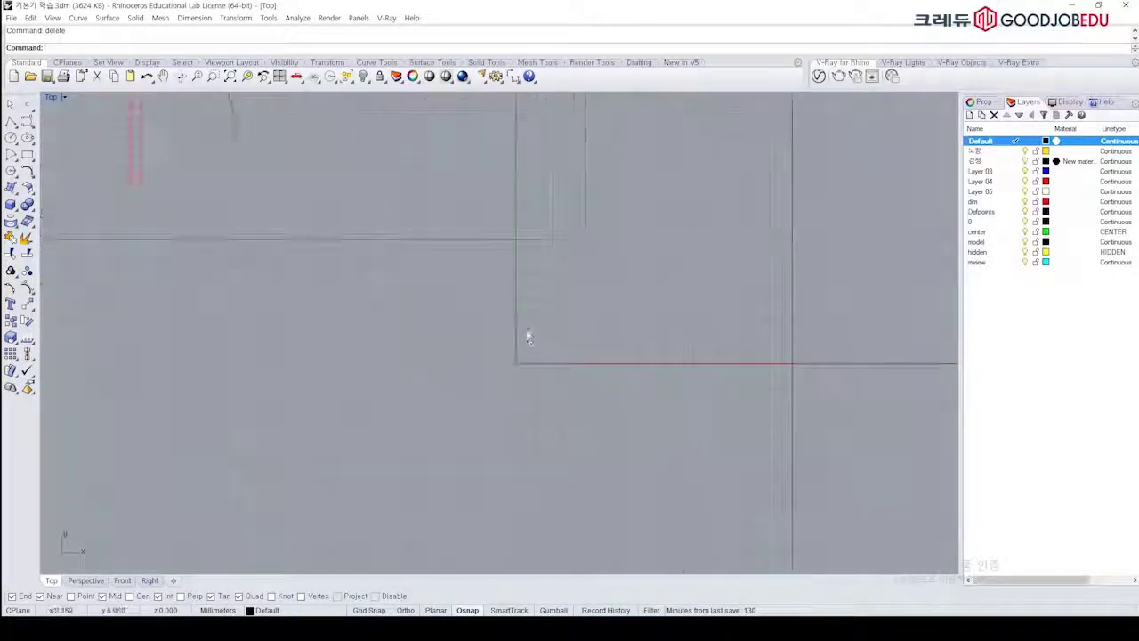
{"action": "scroll", "coordinate": [595, 306], "scroll_direction": "down", "scroll_amount": 6}
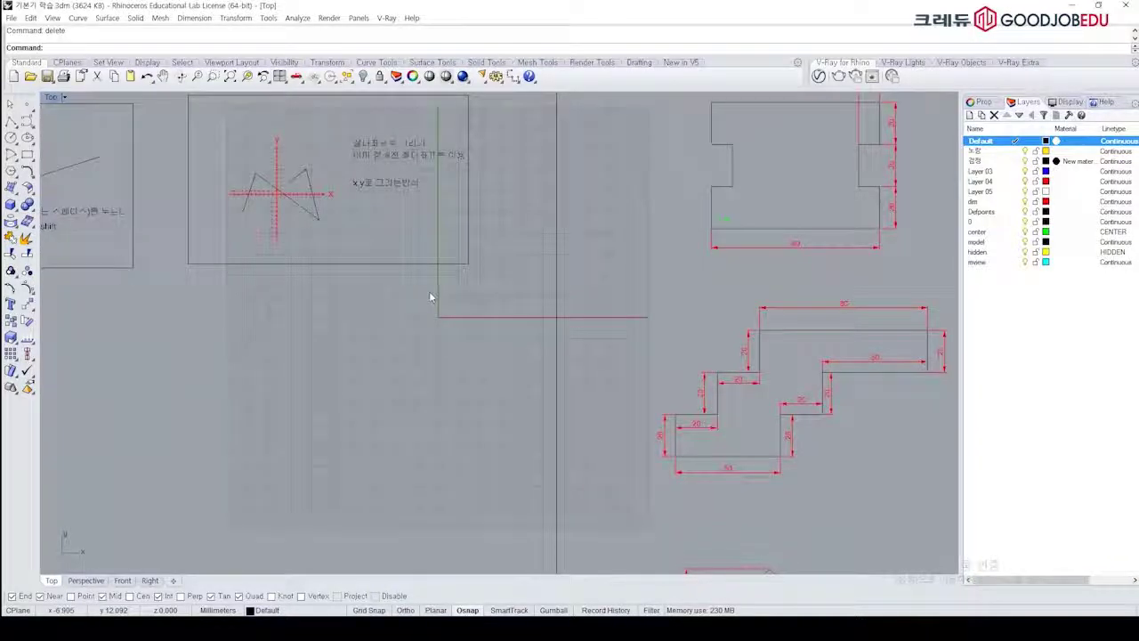
{"action": "right_click_drag", "start_coordinate": [717, 210], "coordinate": [491, 332]}
{"action": "scroll", "coordinate": [491, 331], "scroll_direction": "up", "scroll_amount": 4}
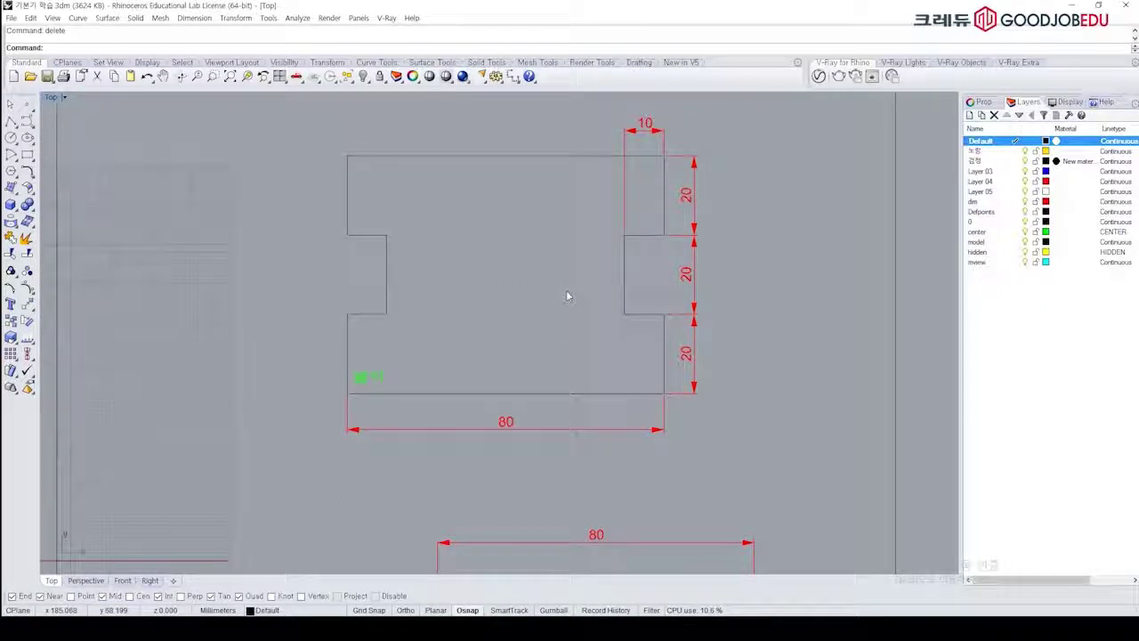
{"action": "right_click_drag", "start_coordinate": [644, 349], "coordinate": [654, 324]}
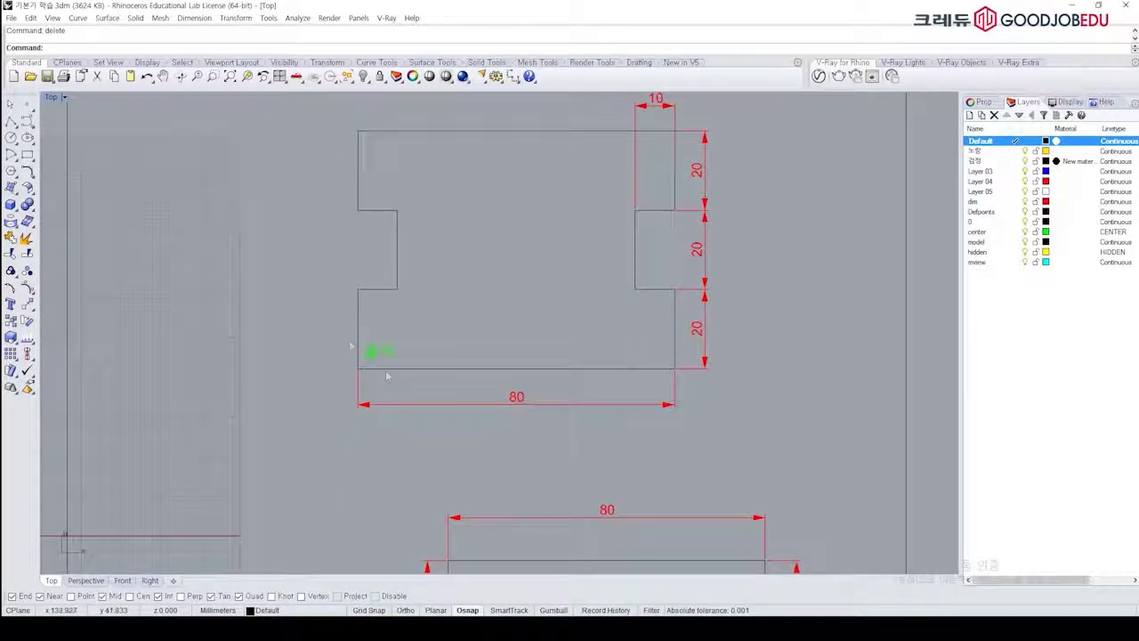
{"action": "scroll", "coordinate": [358, 372], "scroll_direction": "up", "scroll_amount": 1}
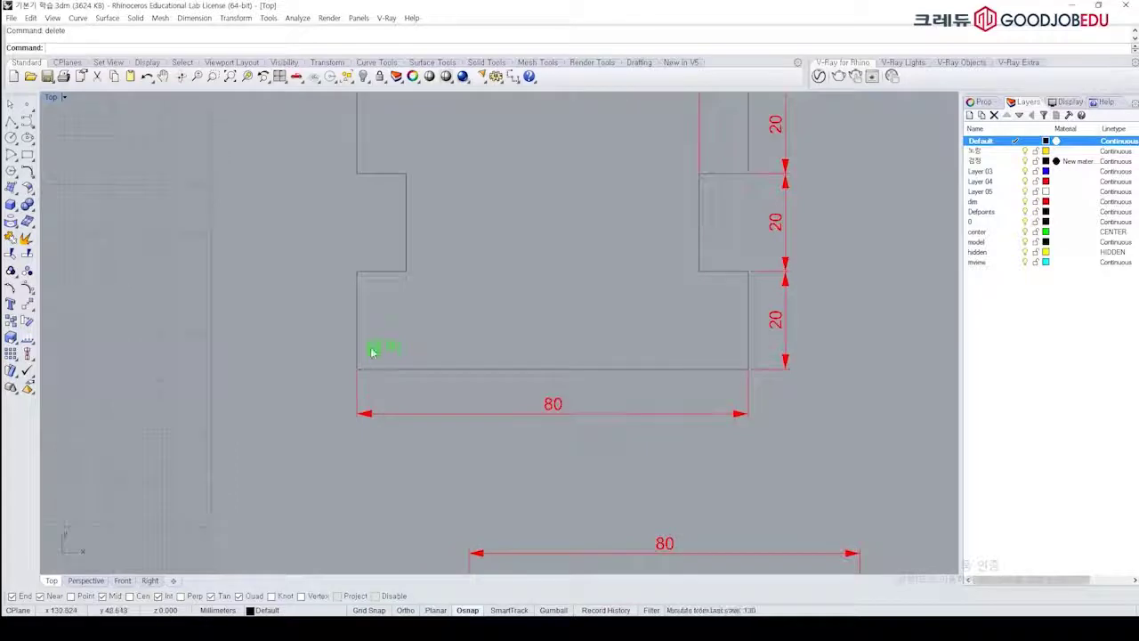
{"action": "key", "text": "space"}
{"action": "left_click", "coordinate": [357, 370]}
{"action": "left_click", "coordinate": [368, 380]}
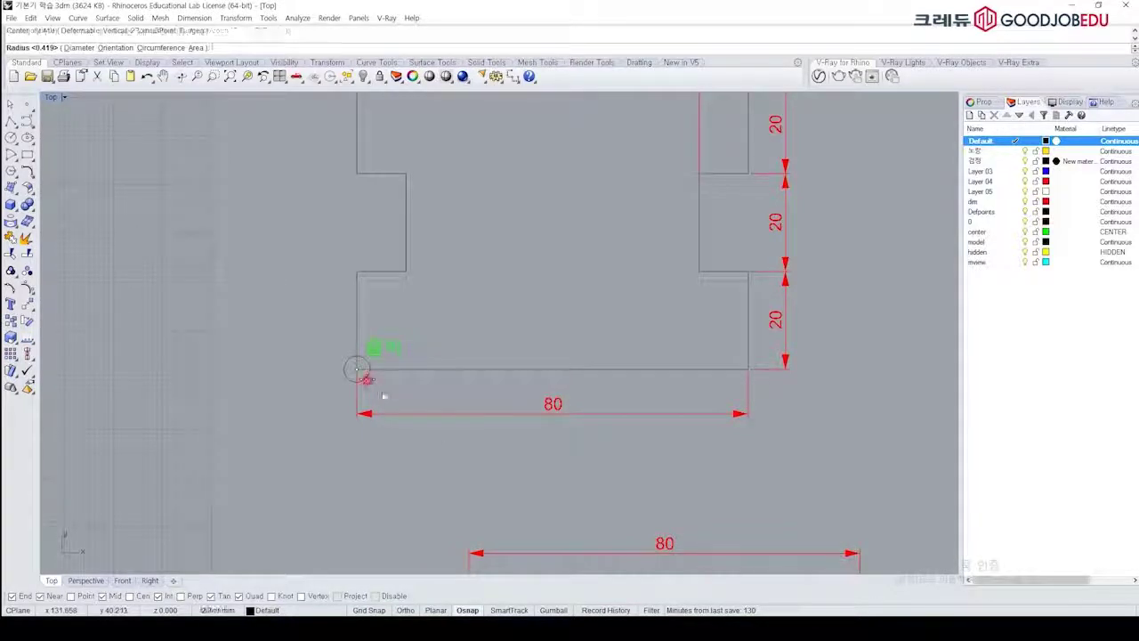
Step: Draw a short rightward direction arrow just below the notched shape's bottom edge, beside the circled start corner, with the PL alias
{"action": "type", "text": "pl"}
{"action": "key", "text": "space"}
{"action": "left_click", "coordinate": [387, 383]}
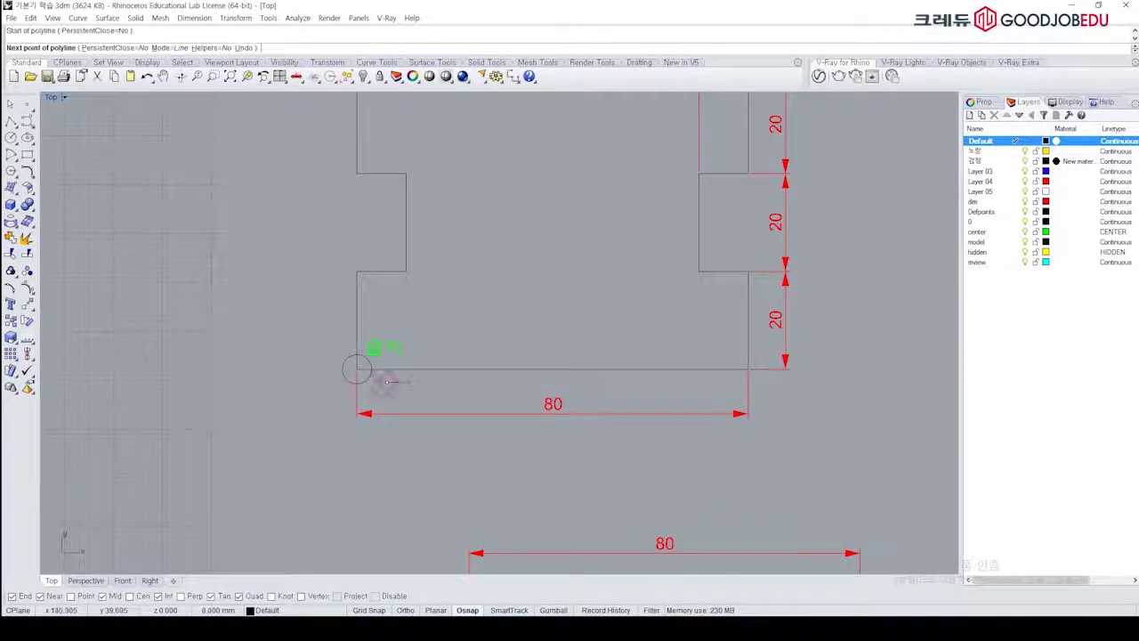
{"action": "left_click", "coordinate": [414, 382]}
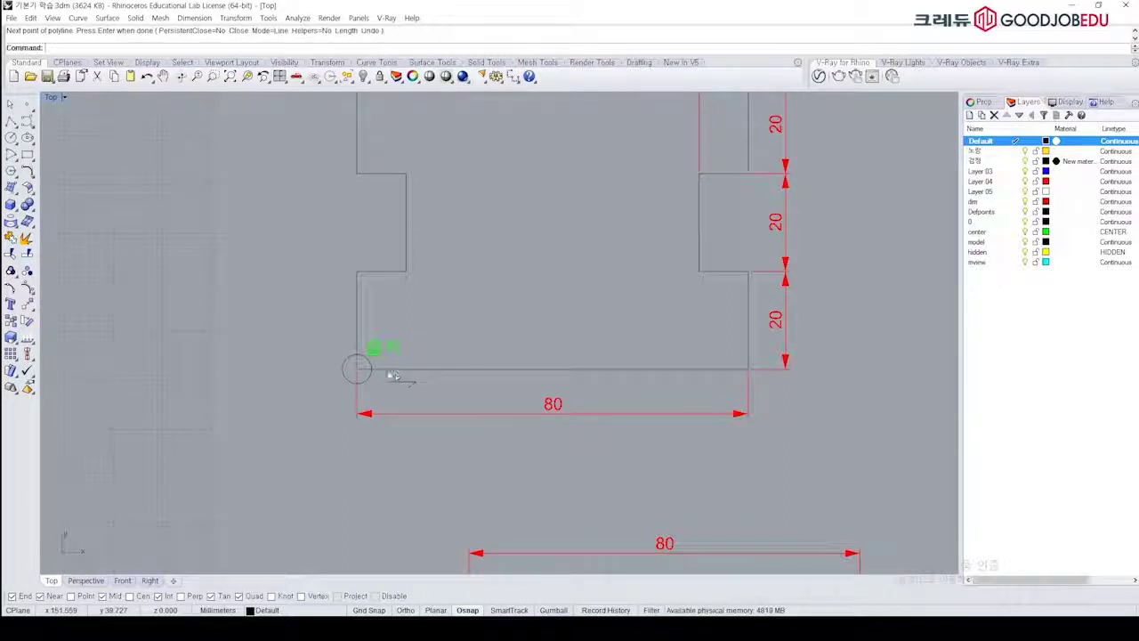
Step: Start a polyline at the absolute coordinate 0,0
{"action": "right_click_drag", "start_coordinate": [529, 300], "coordinate": [537, 325]}
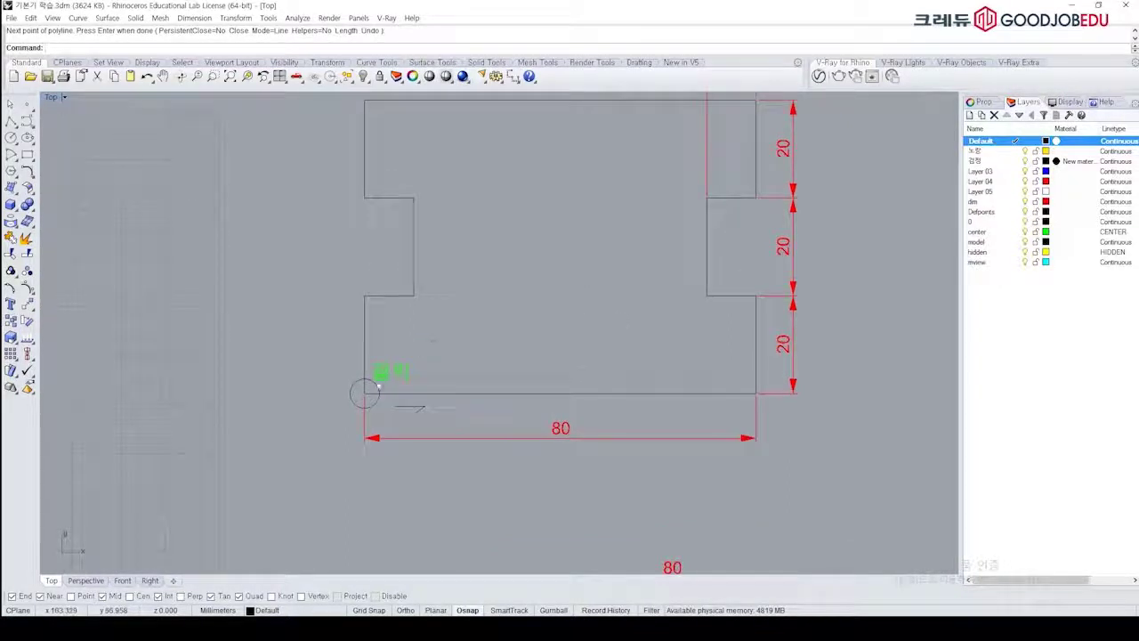
{"action": "scroll", "coordinate": [368, 389], "scroll_direction": "down", "scroll_amount": 2}
{"action": "right_click_drag", "start_coordinate": [369, 382], "coordinate": [488, 365]}
{"action": "key", "text": "Return"}
{"action": "right_click_drag", "start_coordinate": [344, 360], "coordinate": [468, 296]}
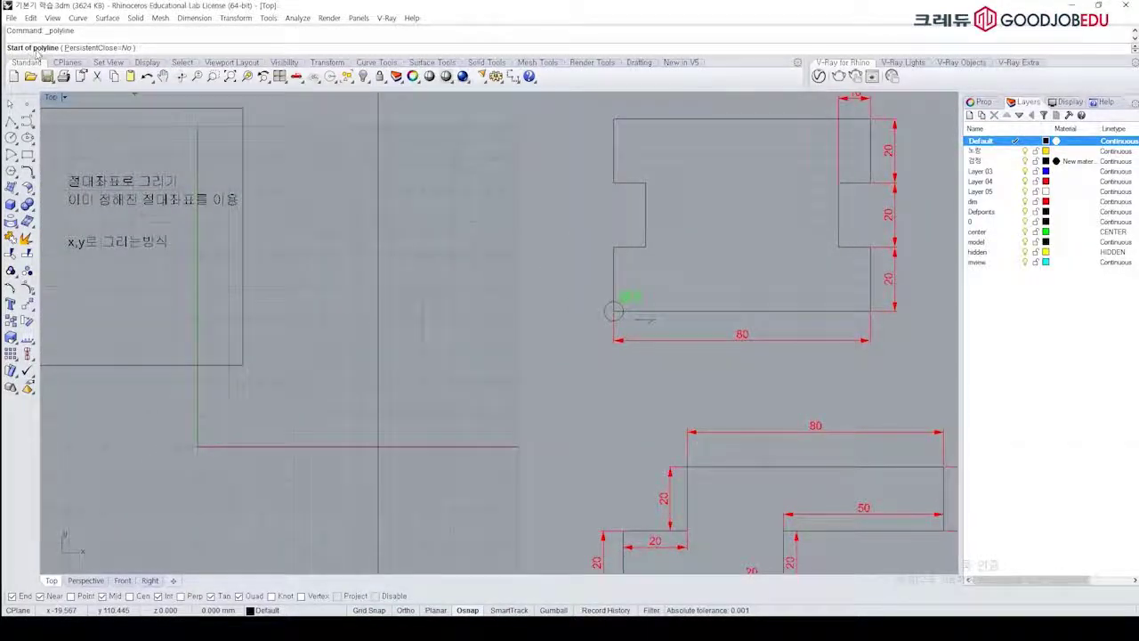
{"action": "right_click_drag", "start_coordinate": [348, 318], "coordinate": [397, 342]}
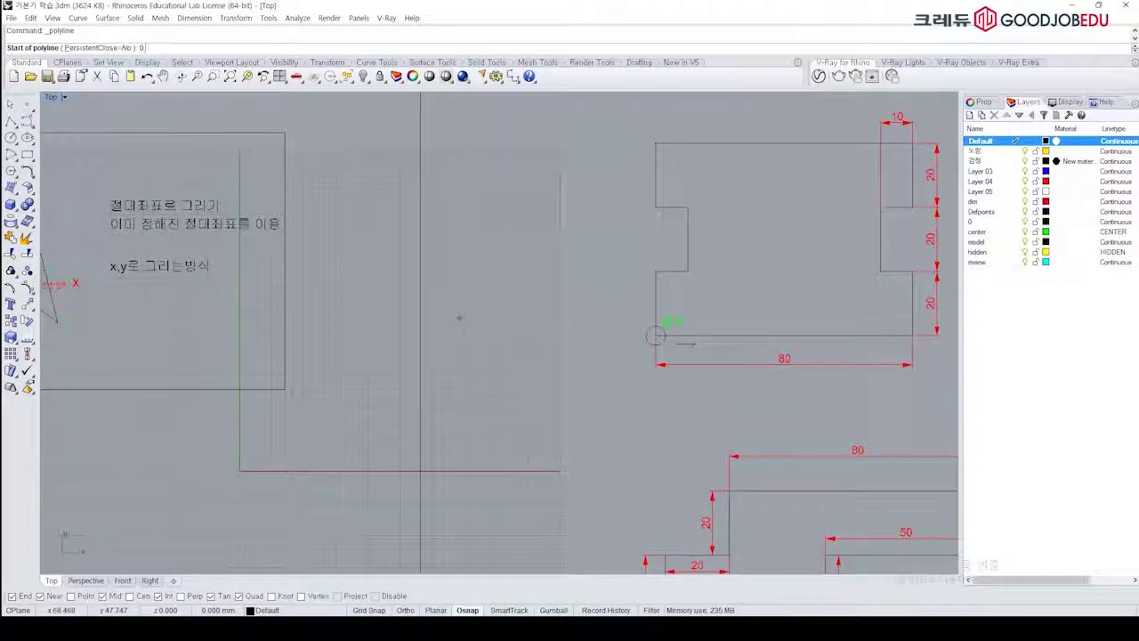
{"action": "type", "text": ",0"}
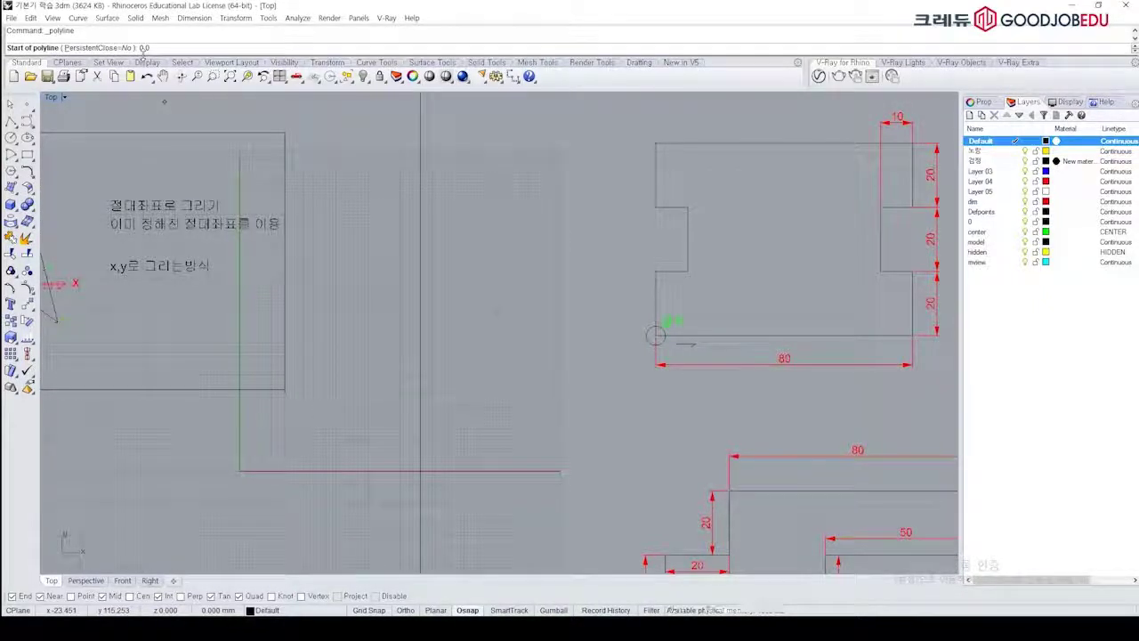
{"action": "key", "text": "Return"}
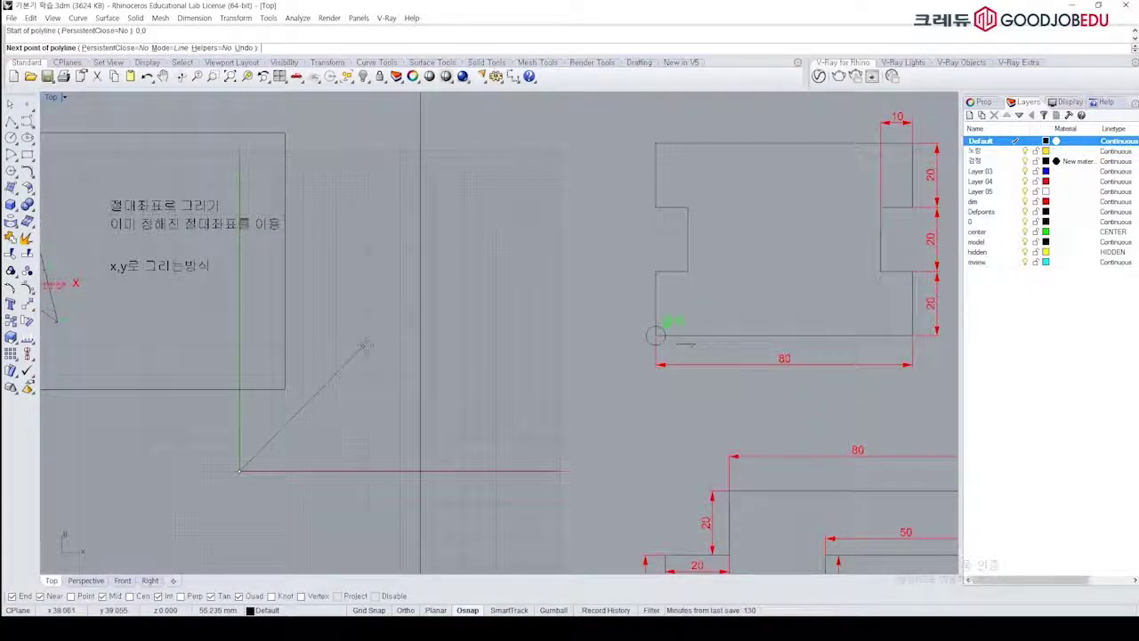
Step: Add polyline points at absolute coordinates 80,0 and 80,20 for the bottom edge and lower-right side
{"action": "right_click_drag", "start_coordinate": [372, 344], "coordinate": [338, 337]}
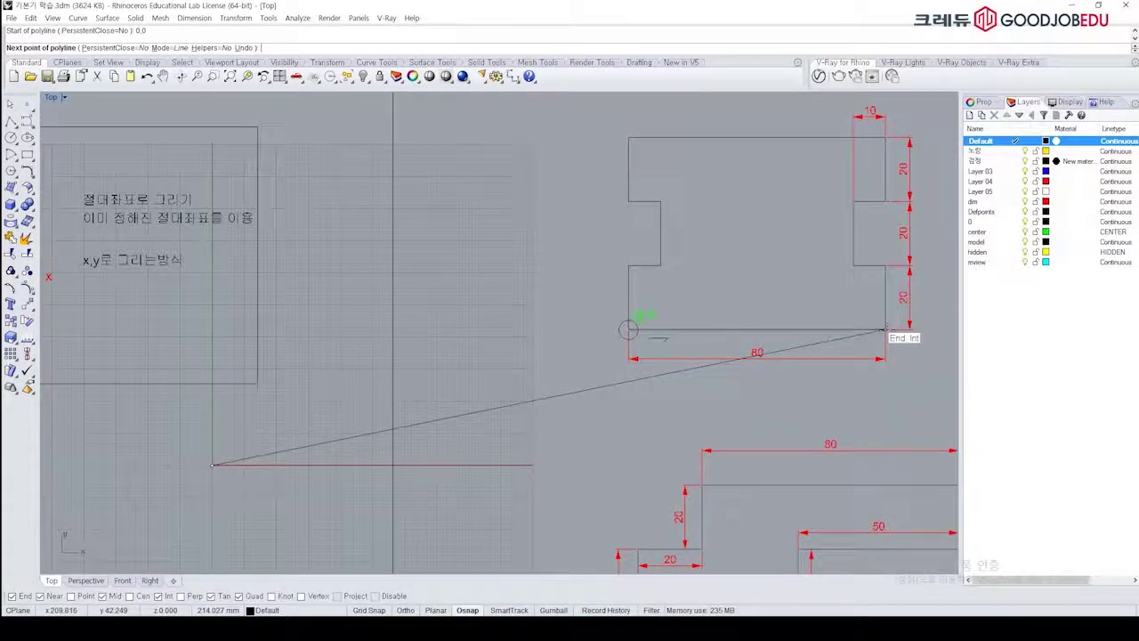
{"action": "right_click_drag", "start_coordinate": [872, 333], "coordinate": [794, 332]}
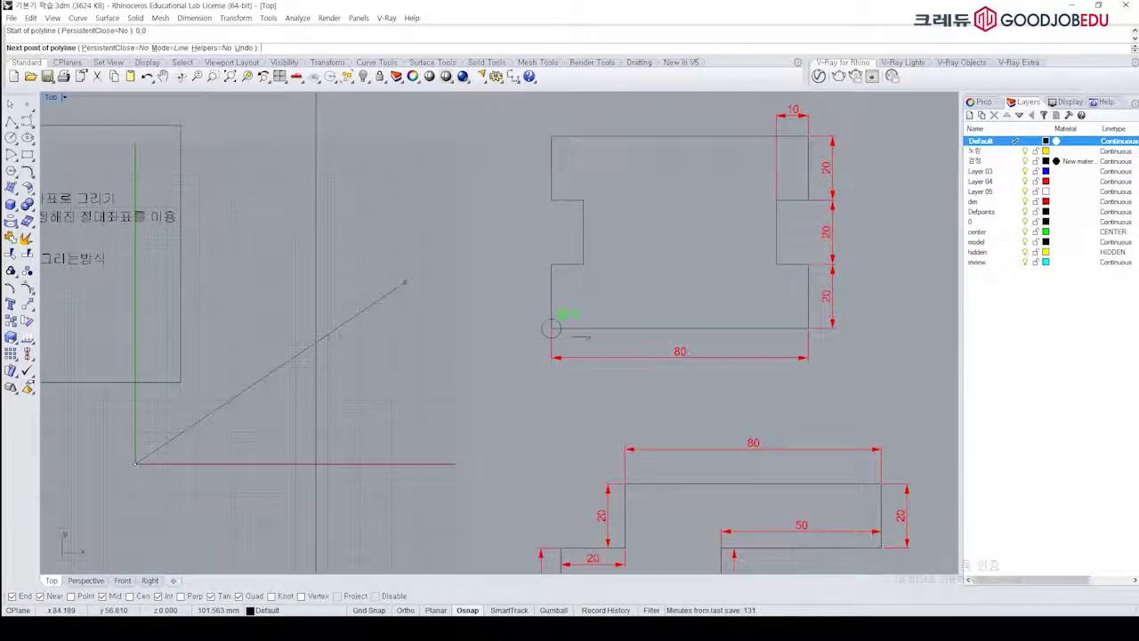
{"action": "type", "text": "0"}
{"action": "key", "text": "Return"}
{"action": "scroll", "coordinate": [545, 326], "scroll_direction": "up", "scroll_amount": 4}
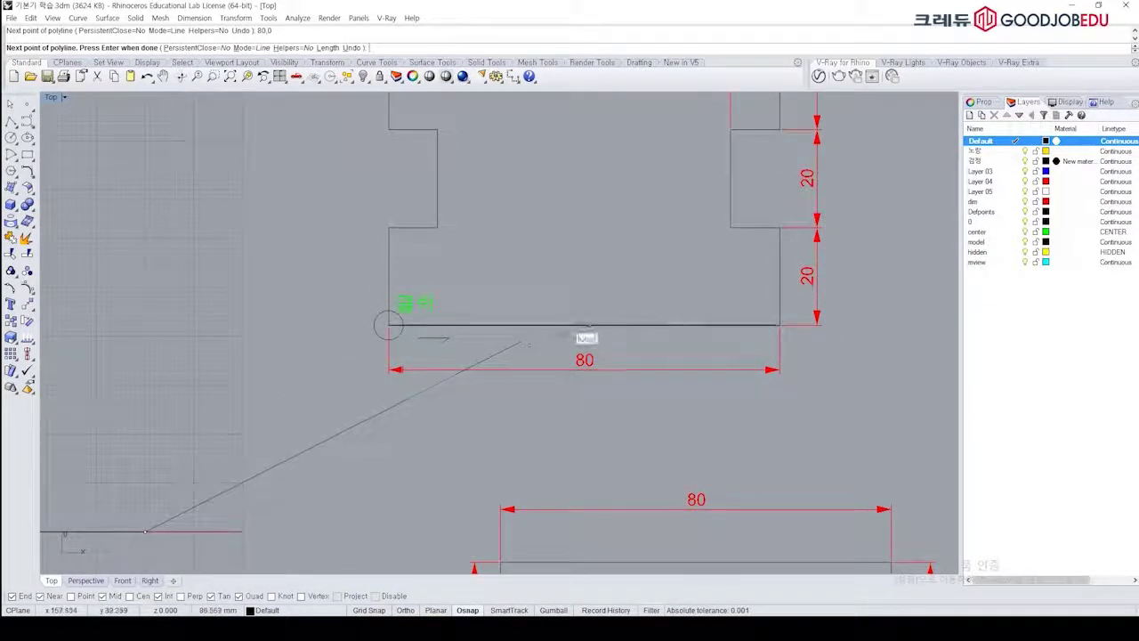
{"action": "scroll", "coordinate": [592, 325], "scroll_direction": "down", "scroll_amount": 2}
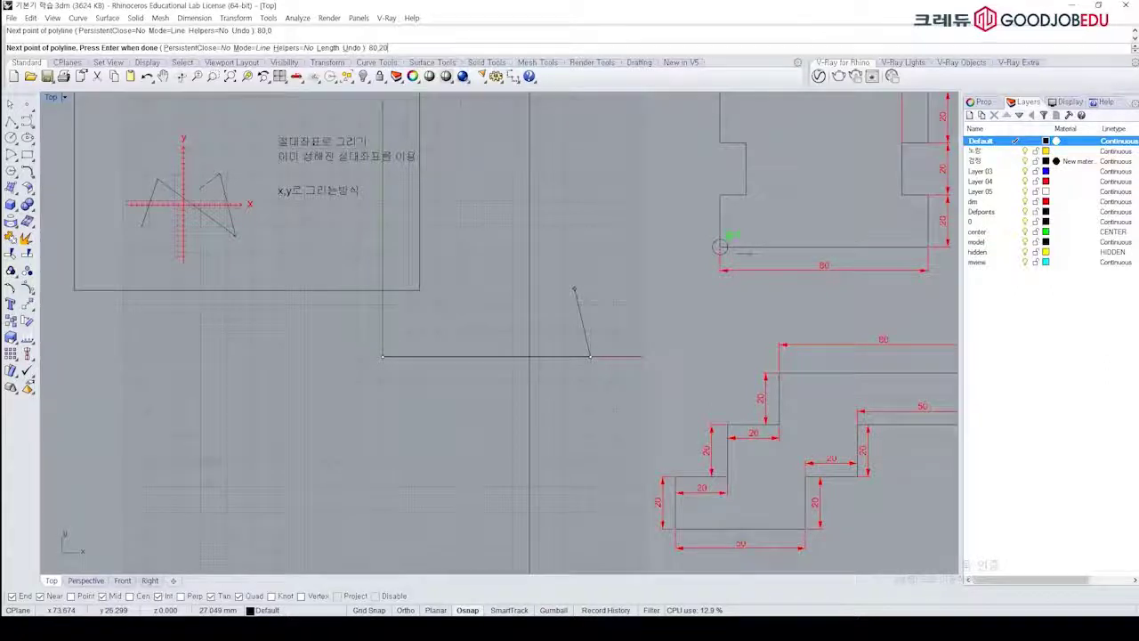
{"action": "key", "text": "Return"}
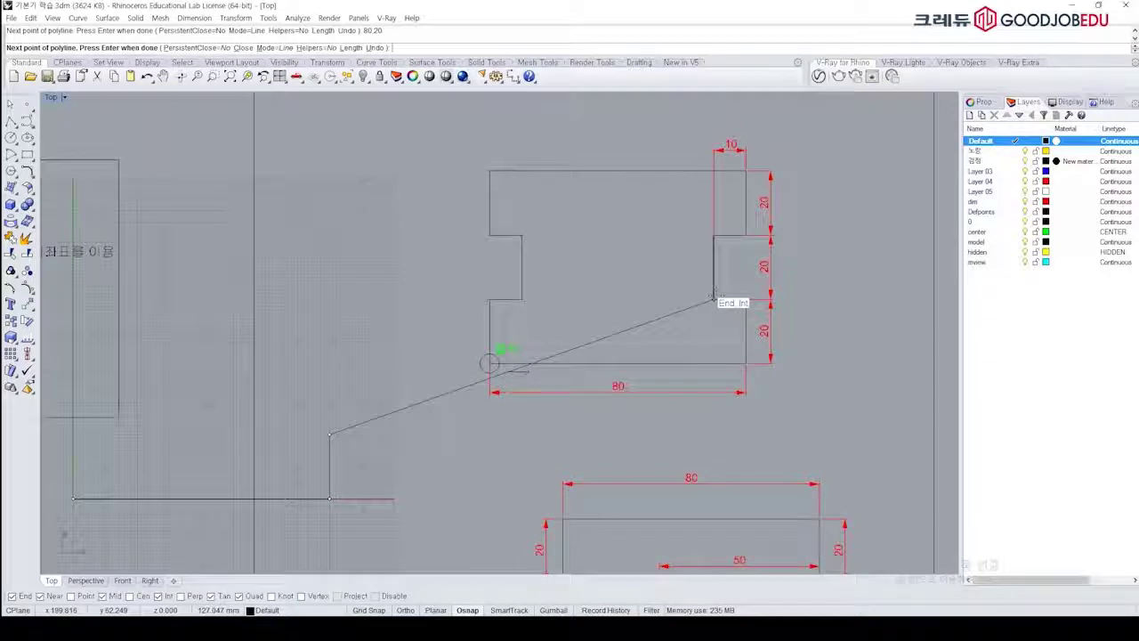
Step: Add polyline points at absolute coordinates 70,20 and 70,40 for the right-hand notch
{"action": "right_click_drag", "start_coordinate": [352, 334], "coordinate": [413, 307]}
{"action": "type", "text": "70,20"}
{"action": "key", "text": "Return"}
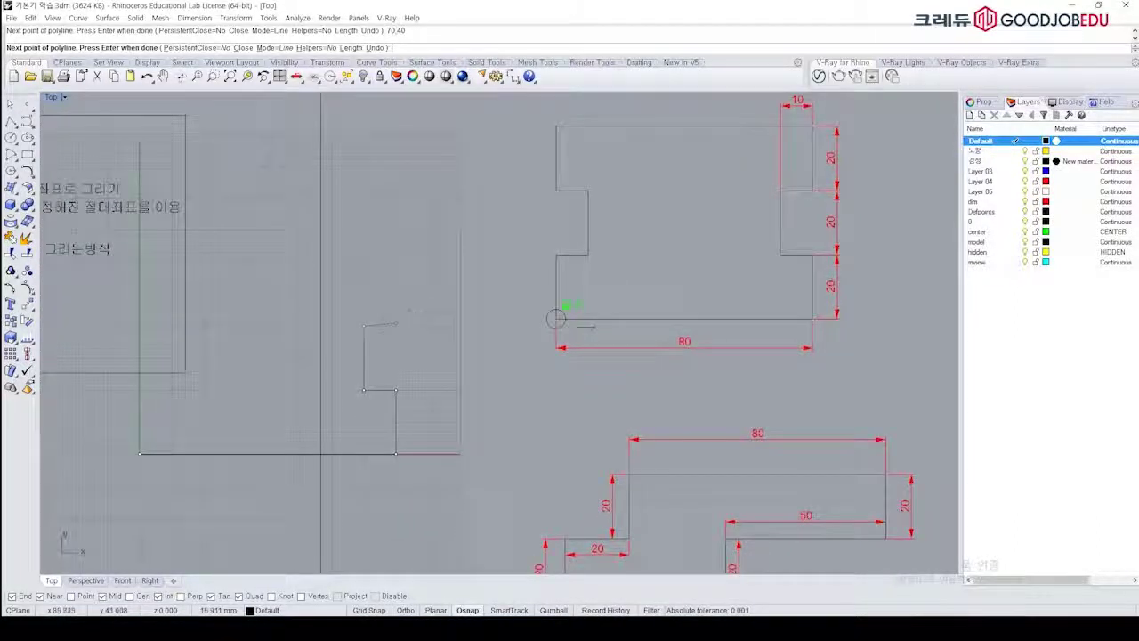
Step: Pick the outline's remaining corners by eye along the upper-right side, top edge and left notch, heading back to the origin
{"action": "left_click", "coordinate": [396, 325]}
{"action": "left_click", "coordinate": [405, 261]}
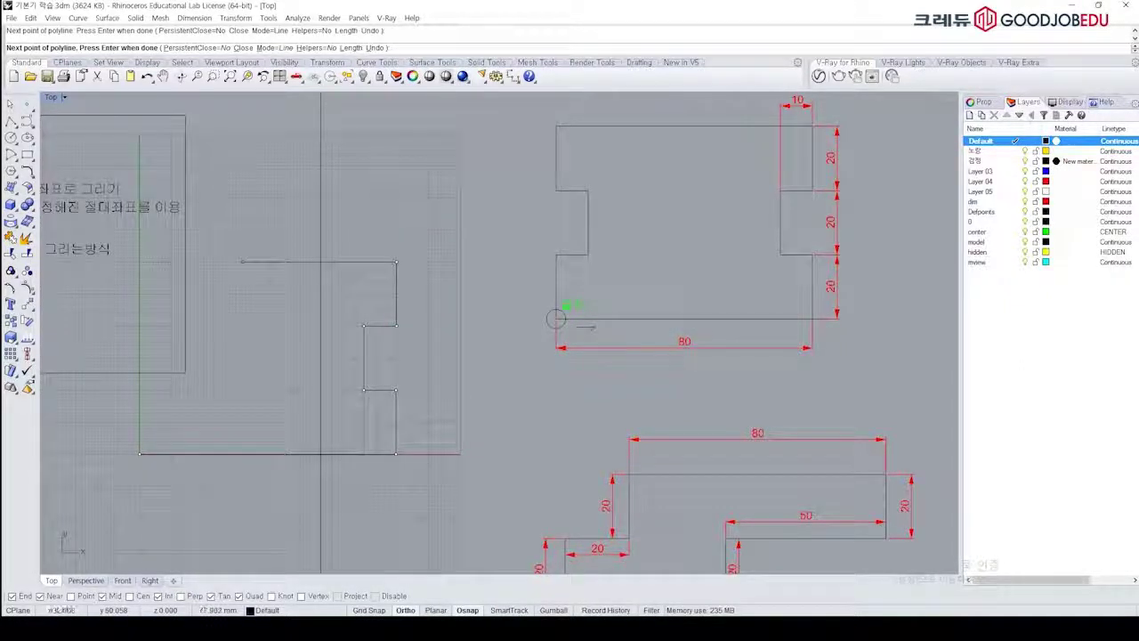
{"action": "left_click", "coordinate": [138, 261]}
{"action": "left_click", "coordinate": [163, 304]}
{"action": "left_click", "coordinate": [163, 360]}
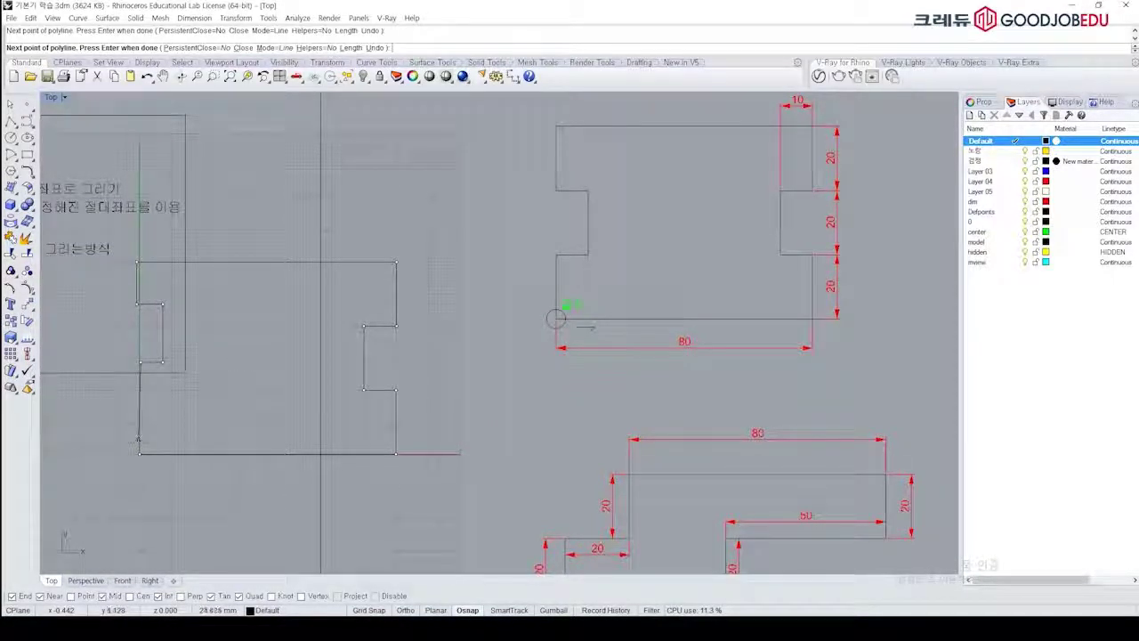
{"action": "left_click", "coordinate": [140, 454]}
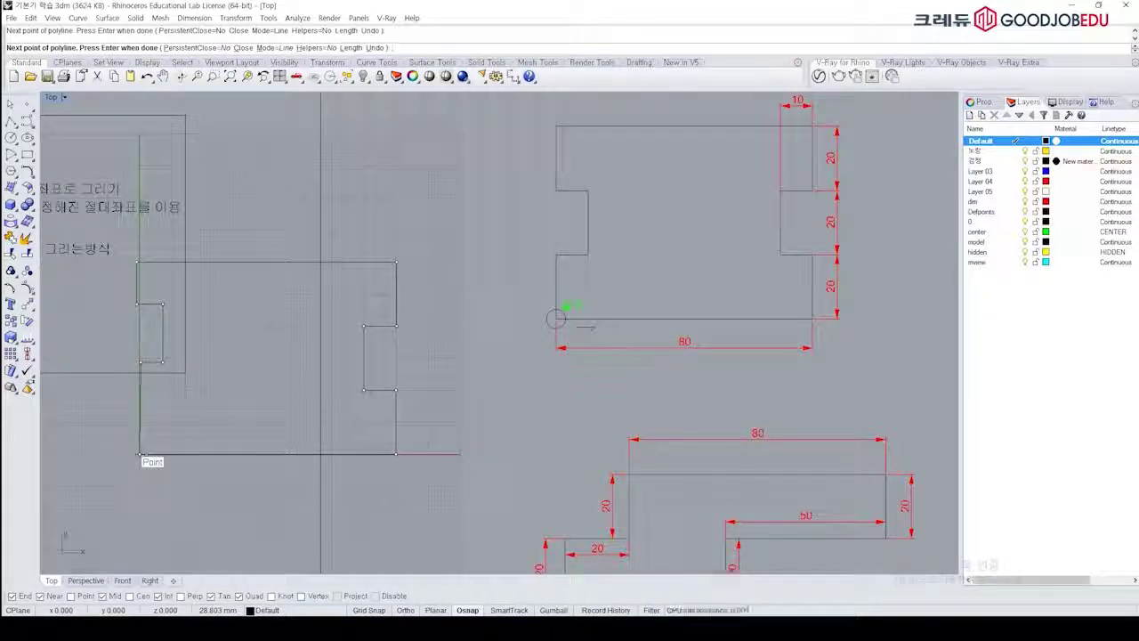
Step: Finish the notched outline from the left notch's lower corner to its 0,0 start using the polyline's Close option
{"action": "right_click_drag", "start_coordinate": [183, 430], "coordinate": [328, 415]}
{"action": "scroll", "coordinate": [319, 392], "scroll_direction": "up", "scroll_amount": 4}
{"action": "scroll", "coordinate": [321, 387], "scroll_direction": "down", "scroll_amount": 4}
{"action": "left_click", "coordinate": [284, 349]}
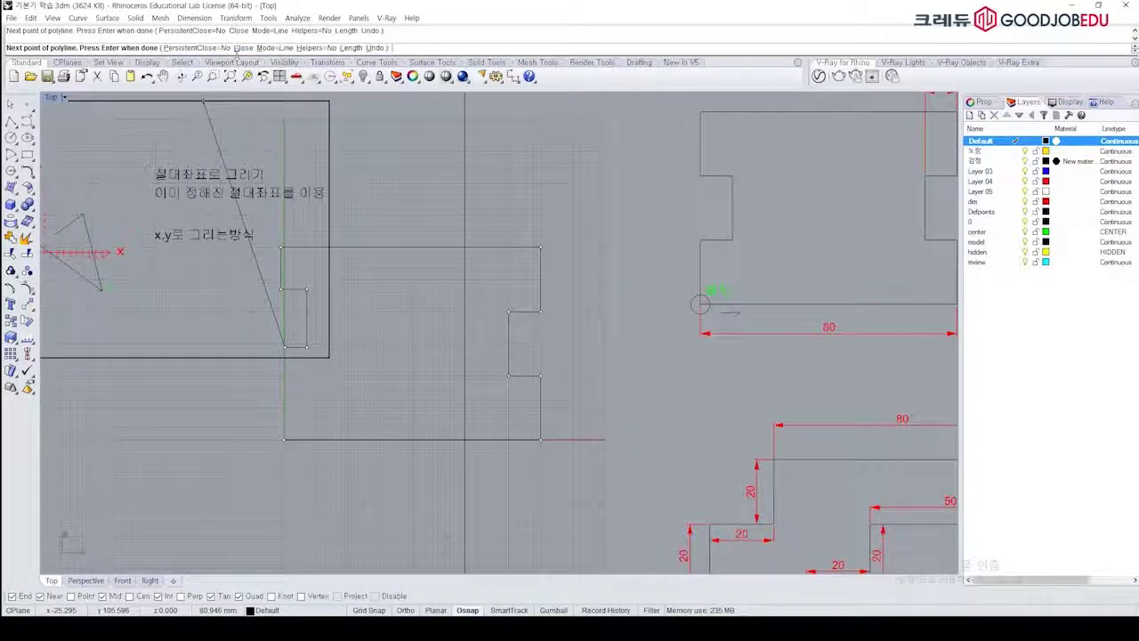
{"action": "type", "text": "c"}
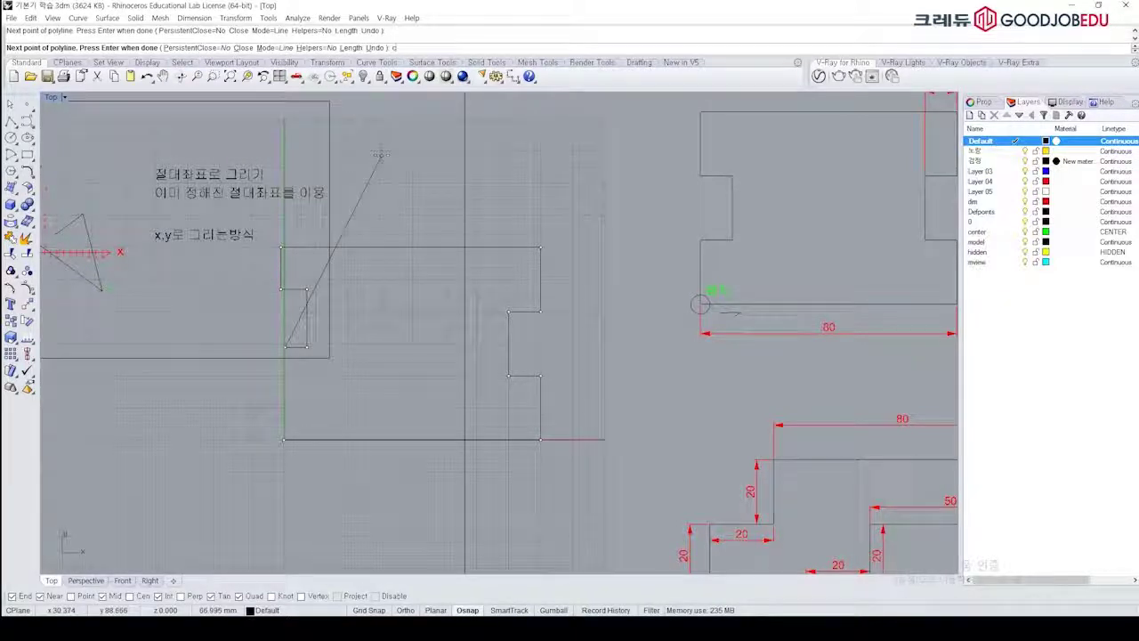
{"action": "key", "text": "Return"}
Step: Select the closed notched outline drawn at the origin and delete it
{"action": "right_click_drag", "start_coordinate": [300, 356], "coordinate": [327, 329]}
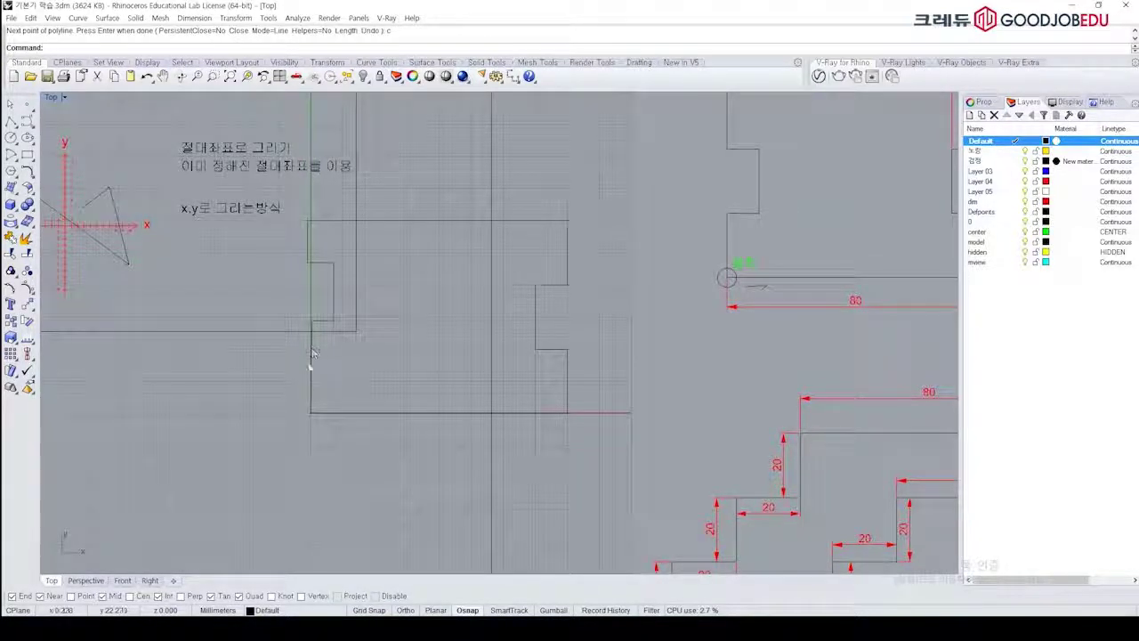
{"action": "right_click_drag", "start_coordinate": [508, 295], "coordinate": [546, 312]}
{"action": "key", "text": "Return"}
{"action": "left_click", "coordinate": [542, 350]}
{"action": "key", "text": "Delete"}
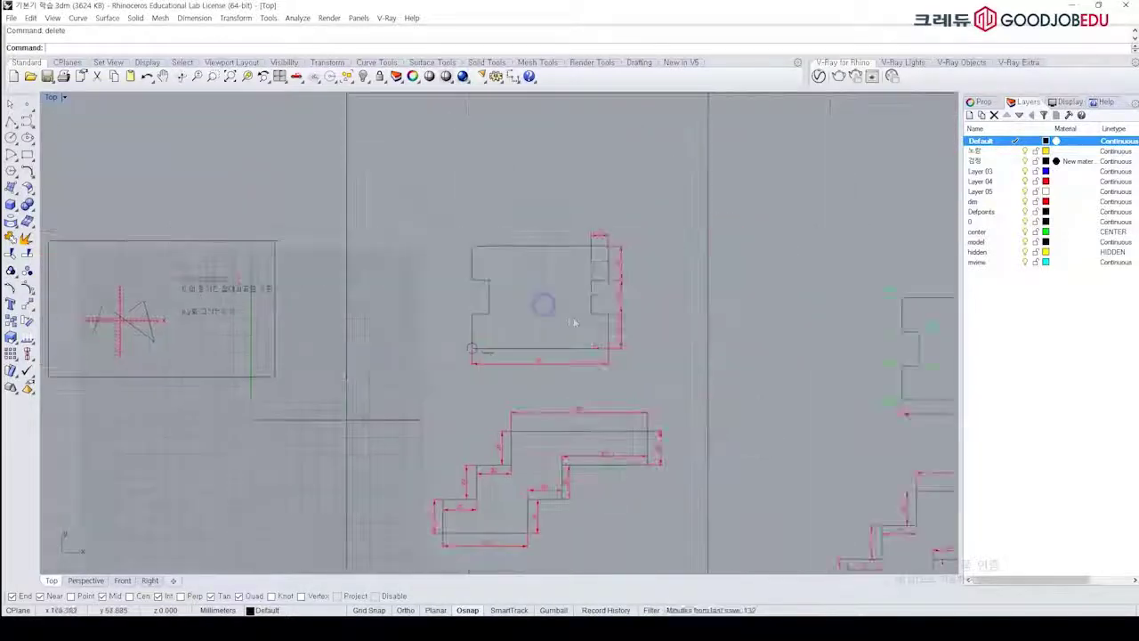
Step: Draw a freehand polyline outline in the empty area above the practice frame and finish it with the Close option
{"action": "scroll", "coordinate": [569, 330], "scroll_direction": "up", "scroll_amount": 3}
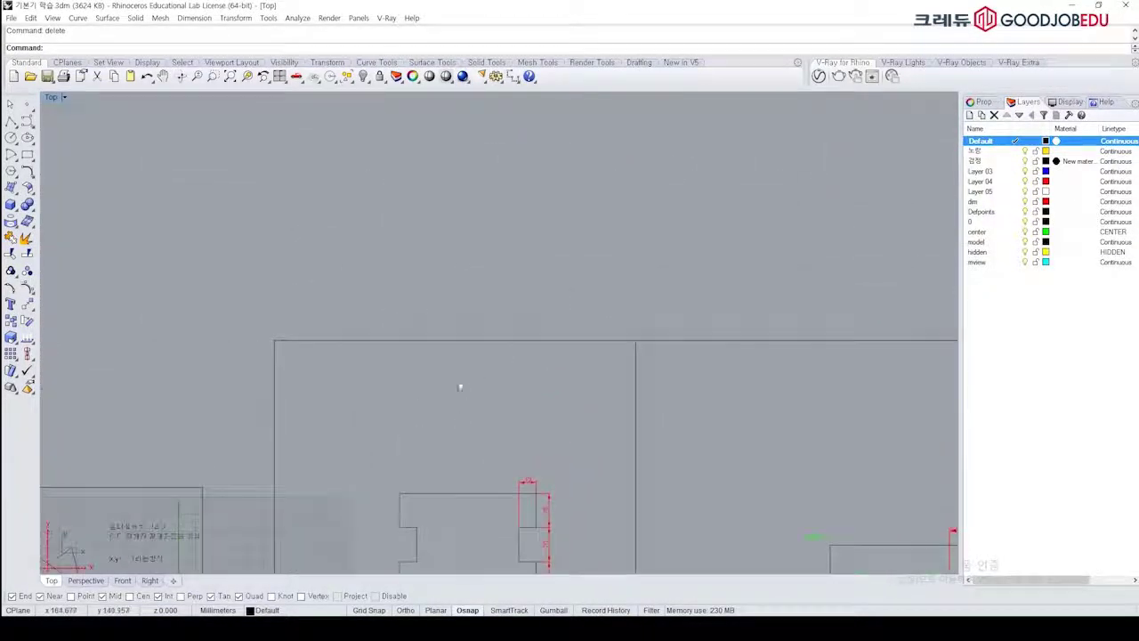
{"action": "type", "text": "pl"}
{"action": "key", "text": "Return"}
{"action": "left_click", "coordinate": [371, 287]}
{"action": "left_click", "coordinate": [521, 275]}
{"action": "left_click", "coordinate": [519, 211]}
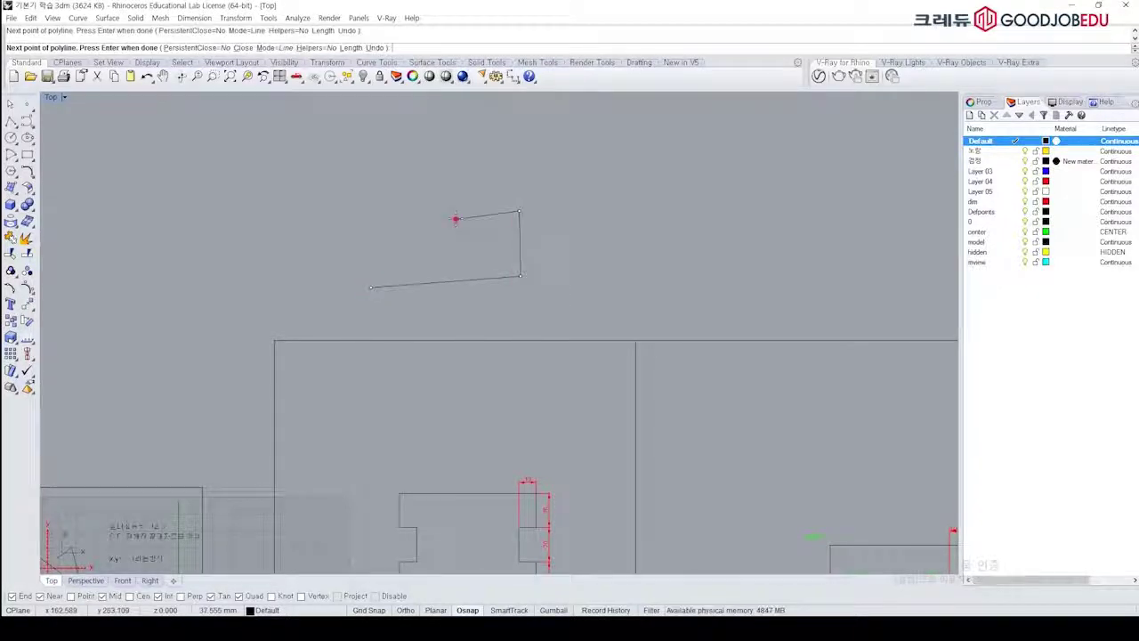
{"action": "left_click", "coordinate": [461, 162]}
{"action": "left_click", "coordinate": [429, 162]}
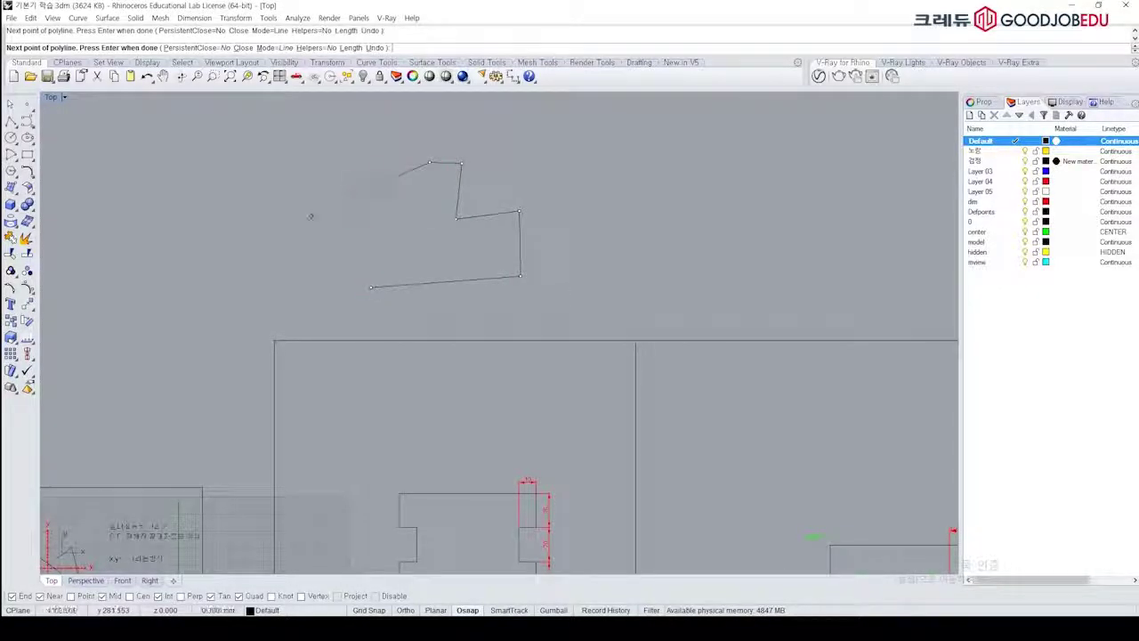
{"action": "type", "text": "c"}
{"action": "key", "text": "Return"}
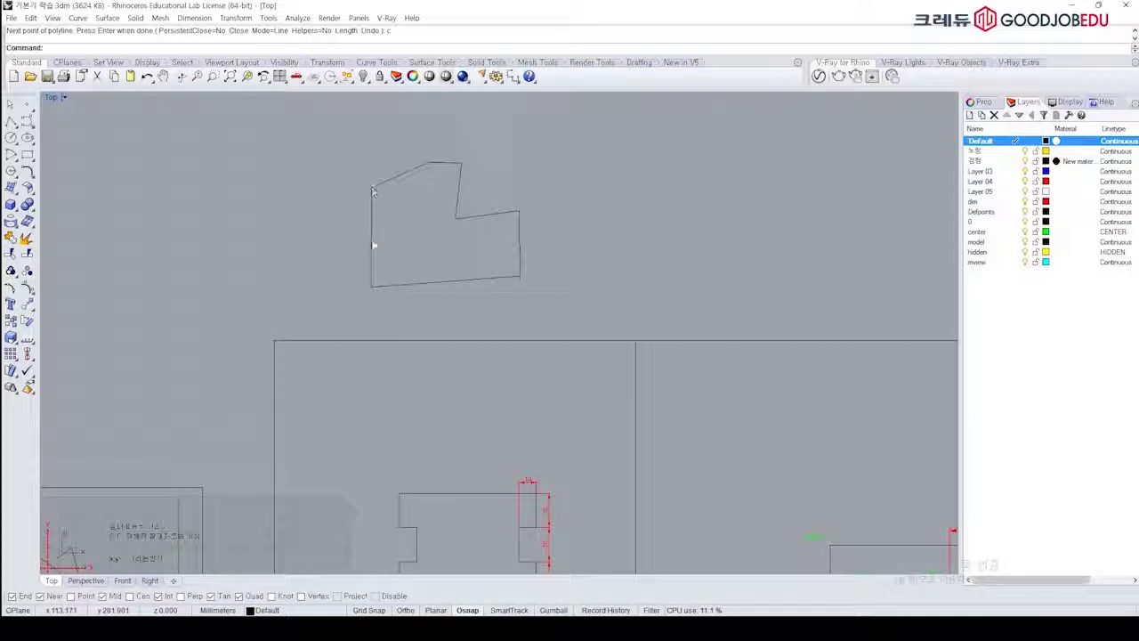
Step: Select the freehand closed outline above the practice frame and delete it
{"action": "right_click_drag", "start_coordinate": [394, 257], "coordinate": [400, 270]}
{"action": "left_click_drag", "start_coordinate": [544, 201], "coordinate": [458, 267]}
{"action": "key", "text": "Delete"}
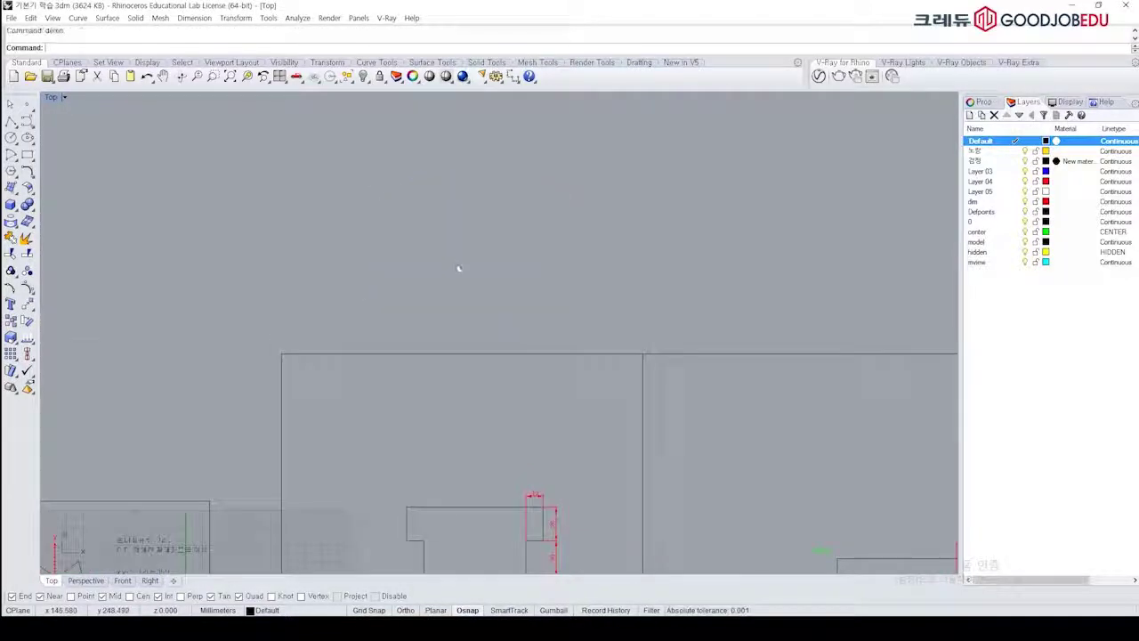
Step: Examine the dimensioned notched, stepped and arrow-shaped practice outlines in the absolute-coordinate section
{"action": "scroll", "coordinate": [457, 267], "scroll_direction": "down", "scroll_amount": 8}
{"action": "right_click_drag", "start_coordinate": [453, 373], "coordinate": [475, 252]}
{"action": "scroll", "coordinate": [459, 289], "scroll_direction": "up", "scroll_amount": 8}
{"action": "scroll", "coordinate": [460, 273], "scroll_direction": "up", "scroll_amount": 3}
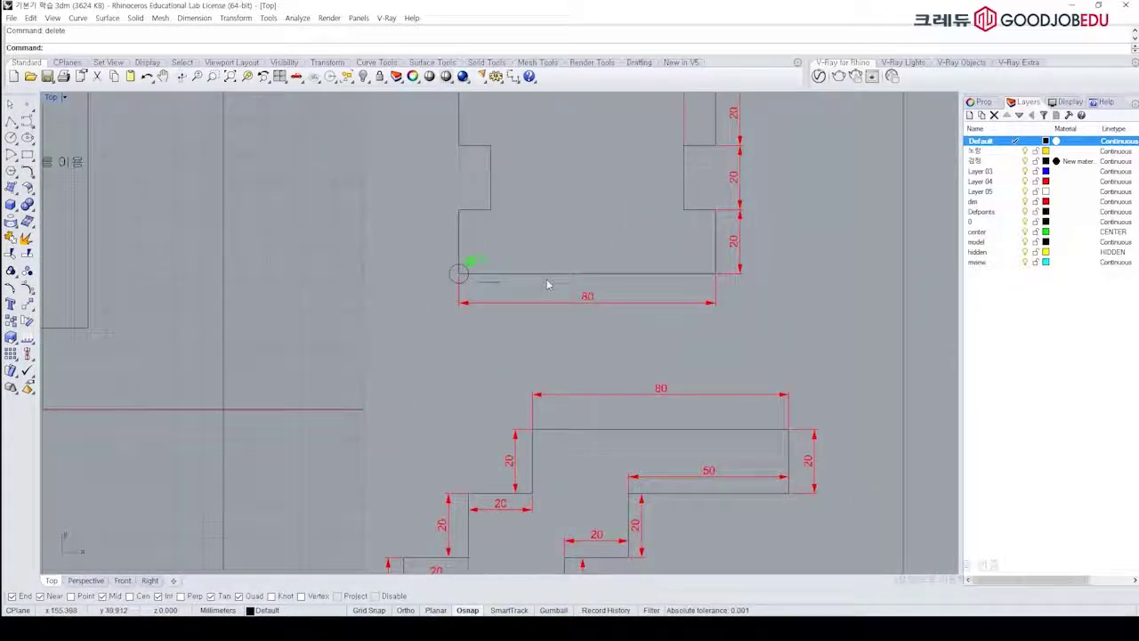
{"action": "right_click_drag", "start_coordinate": [587, 339], "coordinate": [497, 145]}
{"action": "scroll", "coordinate": [575, 211], "scroll_direction": "down", "scroll_amount": 2}
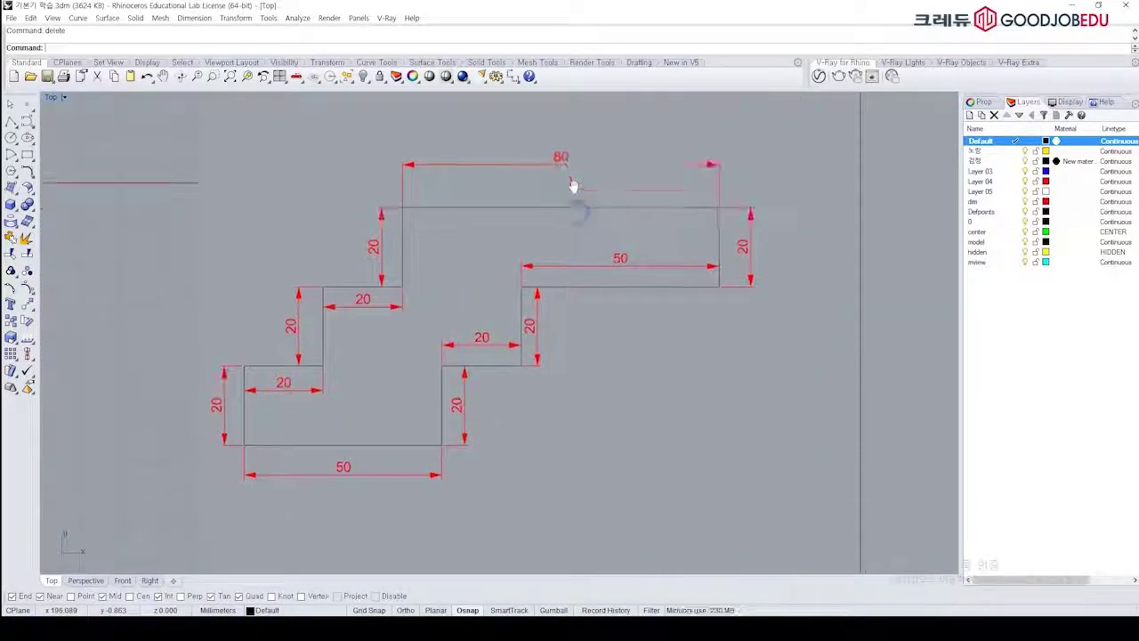
{"action": "scroll", "coordinate": [623, 295], "scroll_direction": "up", "scroll_amount": 3}
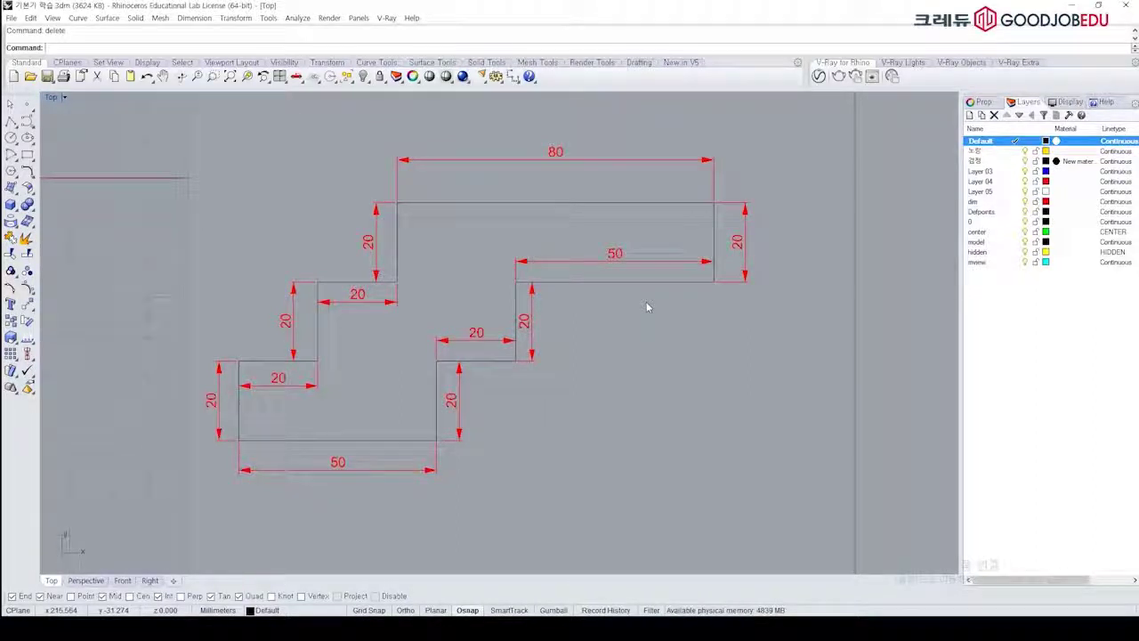
{"action": "scroll", "coordinate": [646, 300], "scroll_direction": "down", "scroll_amount": 8}
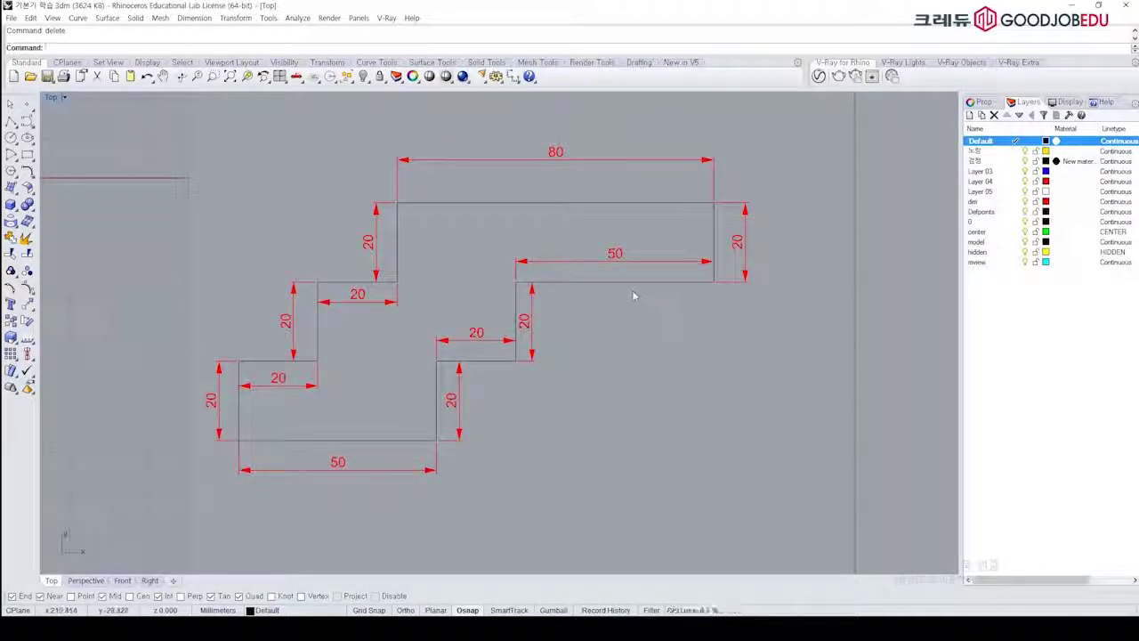
{"action": "scroll", "coordinate": [521, 361], "scroll_direction": "up", "scroll_amount": 8}
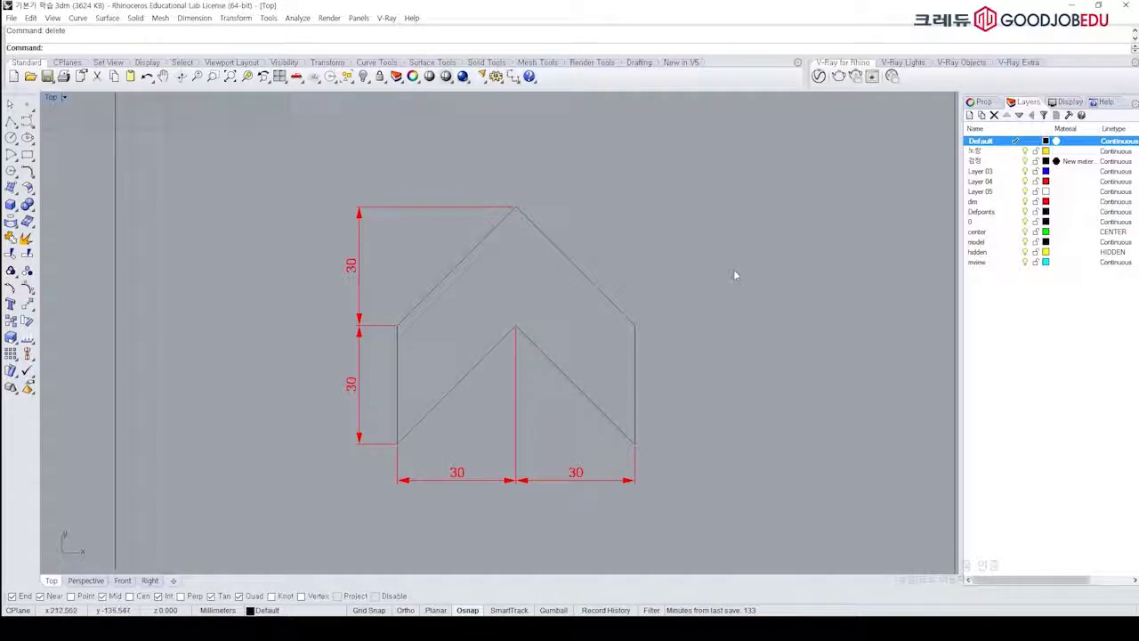
{"action": "scroll", "coordinate": [735, 275], "scroll_direction": "down", "scroll_amount": 8}
{"action": "scroll", "coordinate": [419, 234], "scroll_direction": "up", "scroll_amount": 10}
{"action": "right_click_drag", "start_coordinate": [744, 207], "coordinate": [503, 308]}
{"action": "right_click_drag", "start_coordinate": [352, 319], "coordinate": [597, 228]}
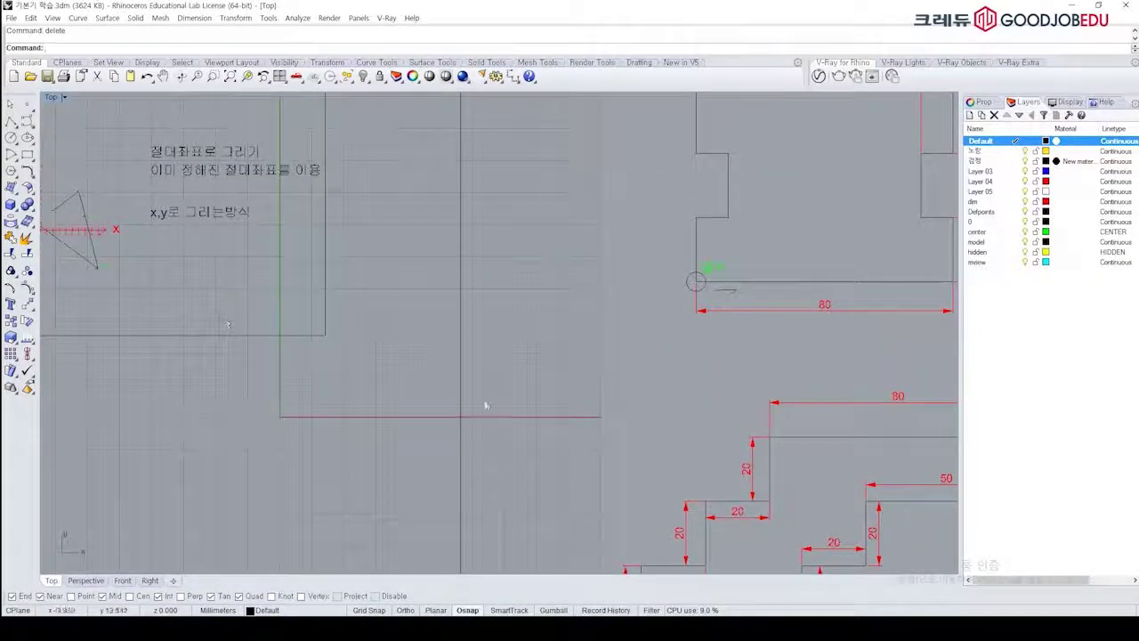
{"action": "right_click_drag", "start_coordinate": [590, 436], "coordinate": [351, 285]}
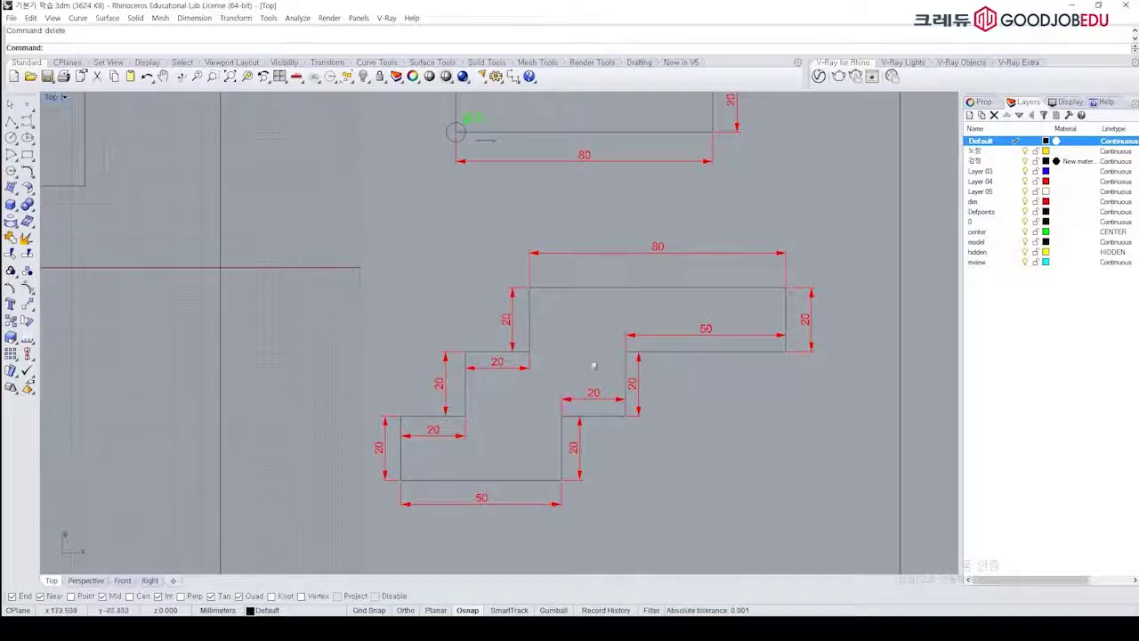
Step: Read the relative-coordinate example and its Rx,y notes, and compare them with the absolute x,y notes
{"action": "scroll", "coordinate": [598, 349], "scroll_direction": "down", "scroll_amount": 6}
{"action": "right_click_drag", "start_coordinate": [693, 313], "coordinate": [499, 340]}
{"action": "right_click_drag", "start_coordinate": [699, 306], "coordinate": [444, 310]}
{"action": "right_click_drag", "start_coordinate": [684, 270], "coordinate": [534, 281]}
{"action": "scroll", "coordinate": [575, 235], "scroll_direction": "up", "scroll_amount": 8}
{"action": "right_click_drag", "start_coordinate": [591, 247], "coordinate": [643, 241]}
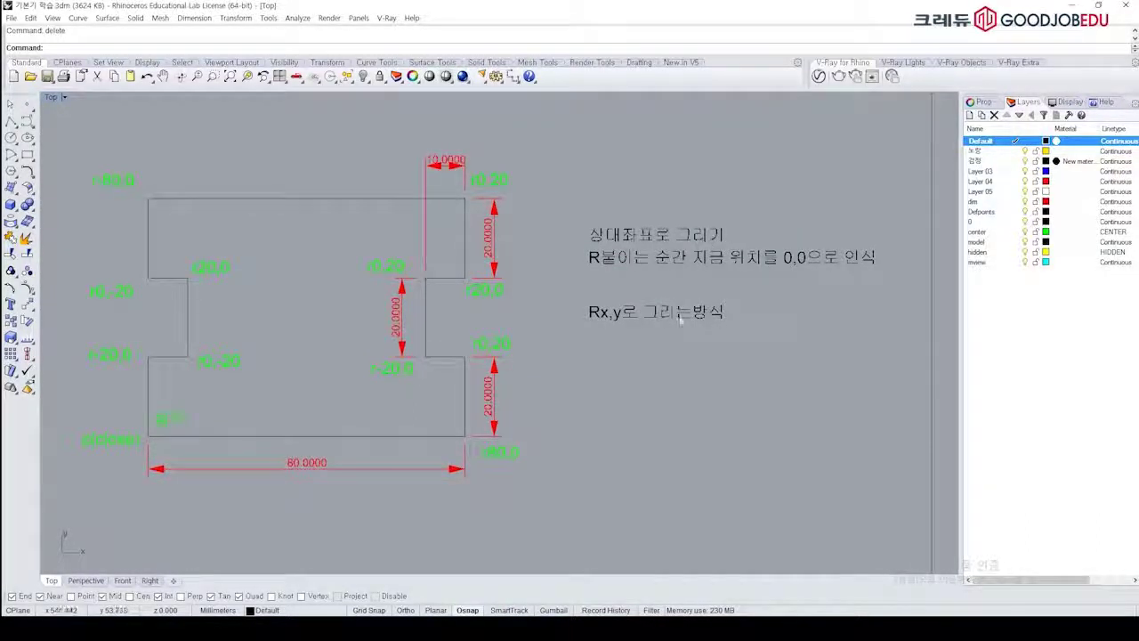
{"action": "right_click_drag", "start_coordinate": [614, 328], "coordinate": [676, 291]}
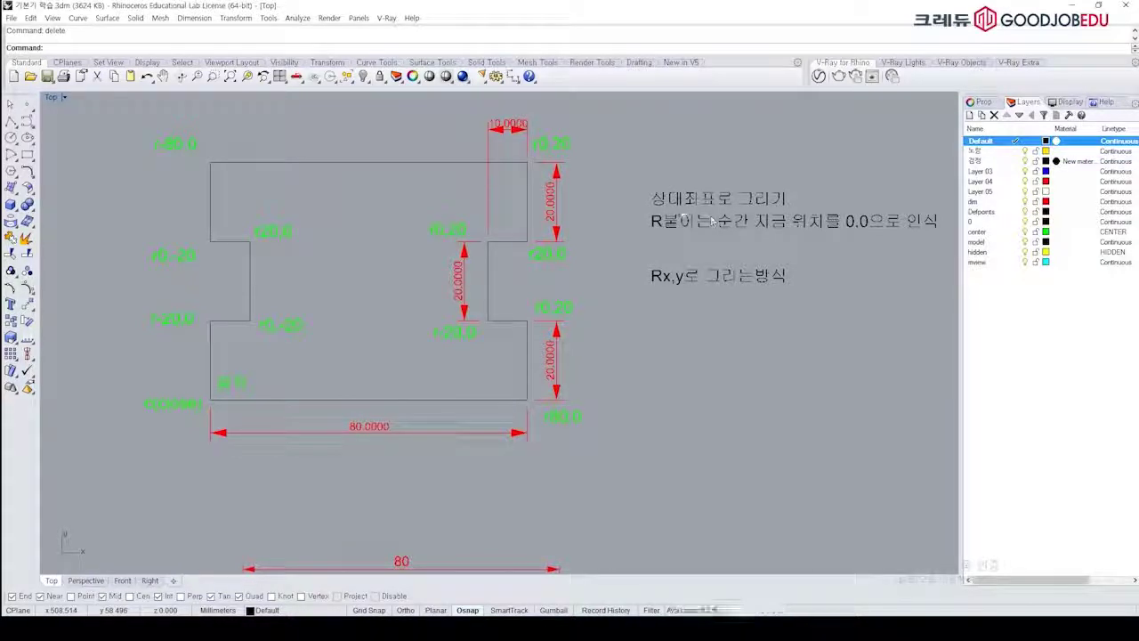
{"action": "scroll", "coordinate": [703, 221], "scroll_direction": "down", "scroll_amount": 8}
{"action": "right_click_drag", "start_coordinate": [394, 259], "coordinate": [906, 319]}
{"action": "scroll", "coordinate": [359, 245], "scroll_direction": "up", "scroll_amount": 10}
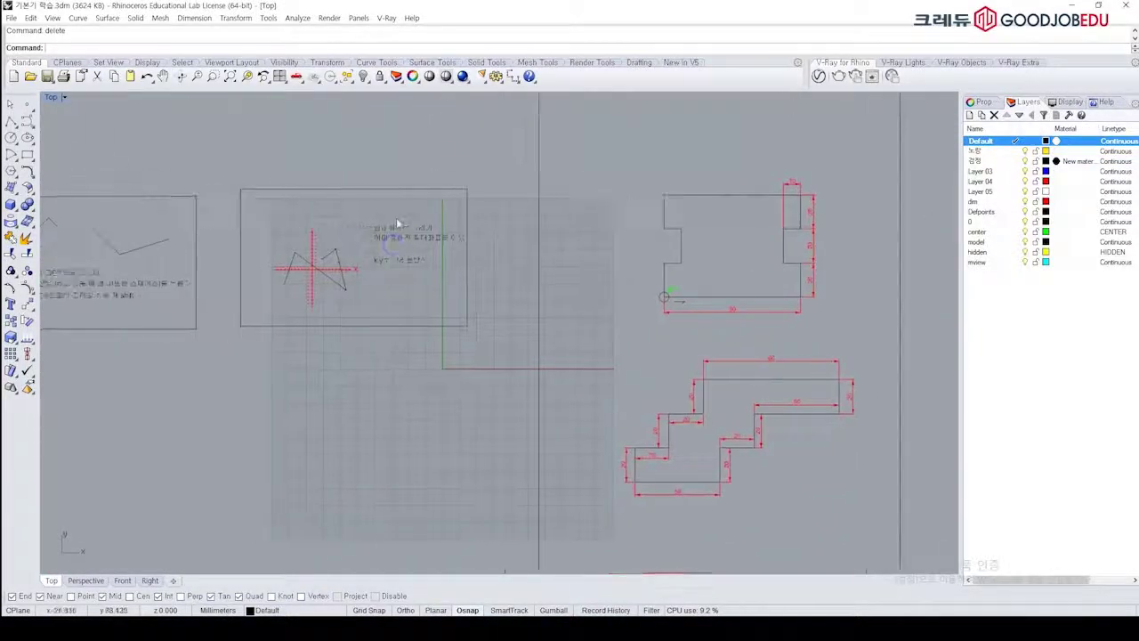
{"action": "key", "text": "F7"}
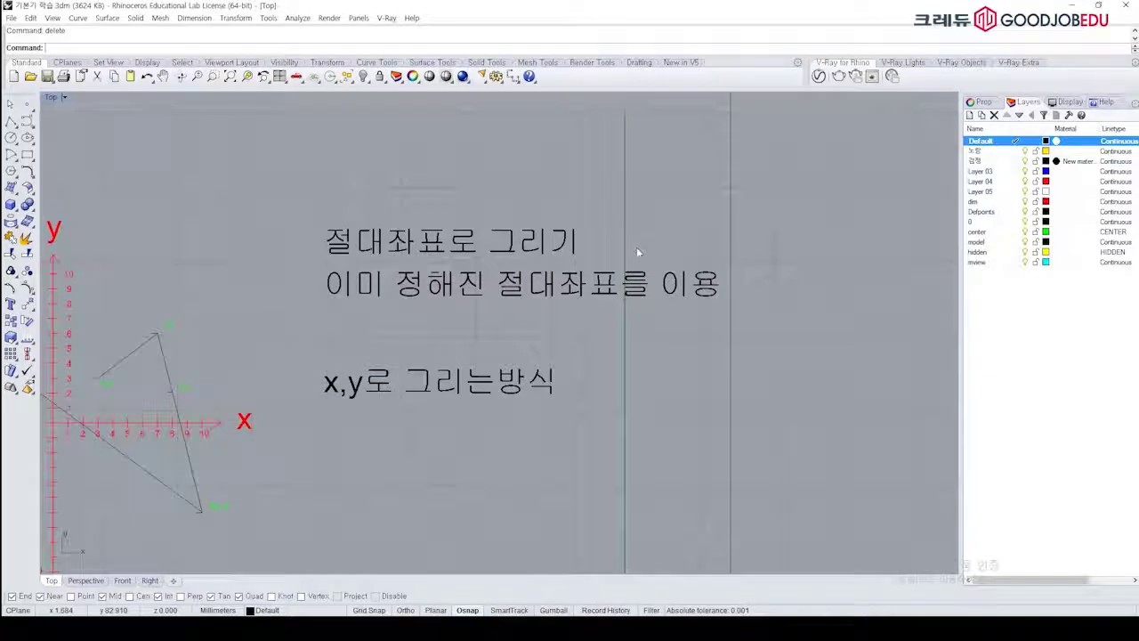
{"action": "scroll", "coordinate": [650, 258], "scroll_direction": "down", "scroll_amount": 10}
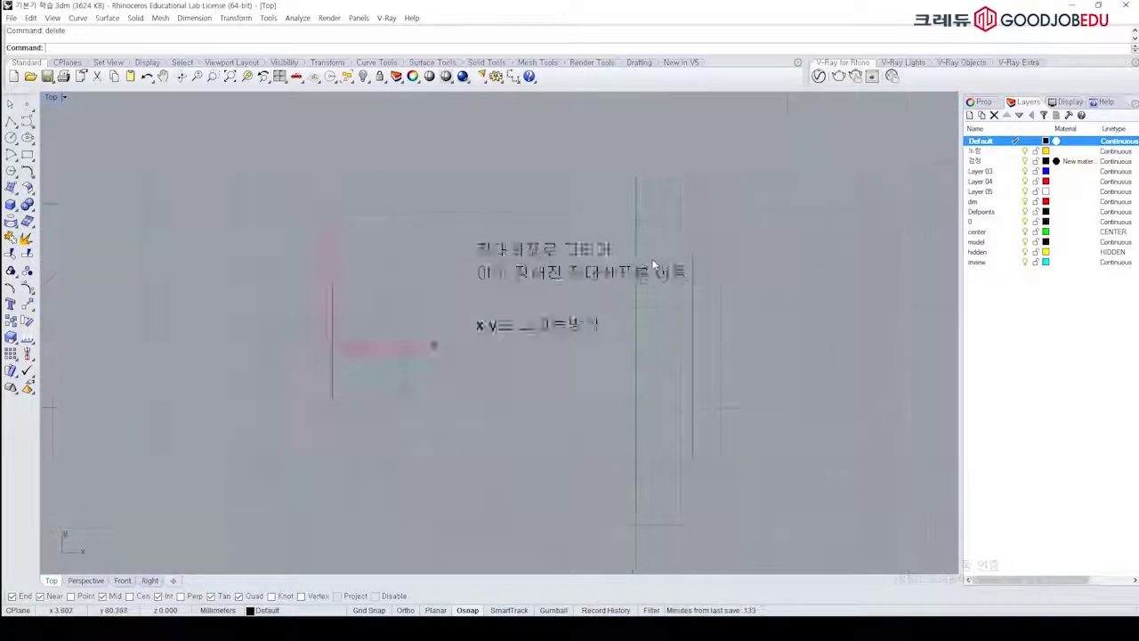
{"action": "right_click_drag", "start_coordinate": [807, 399], "coordinate": [431, 403]}
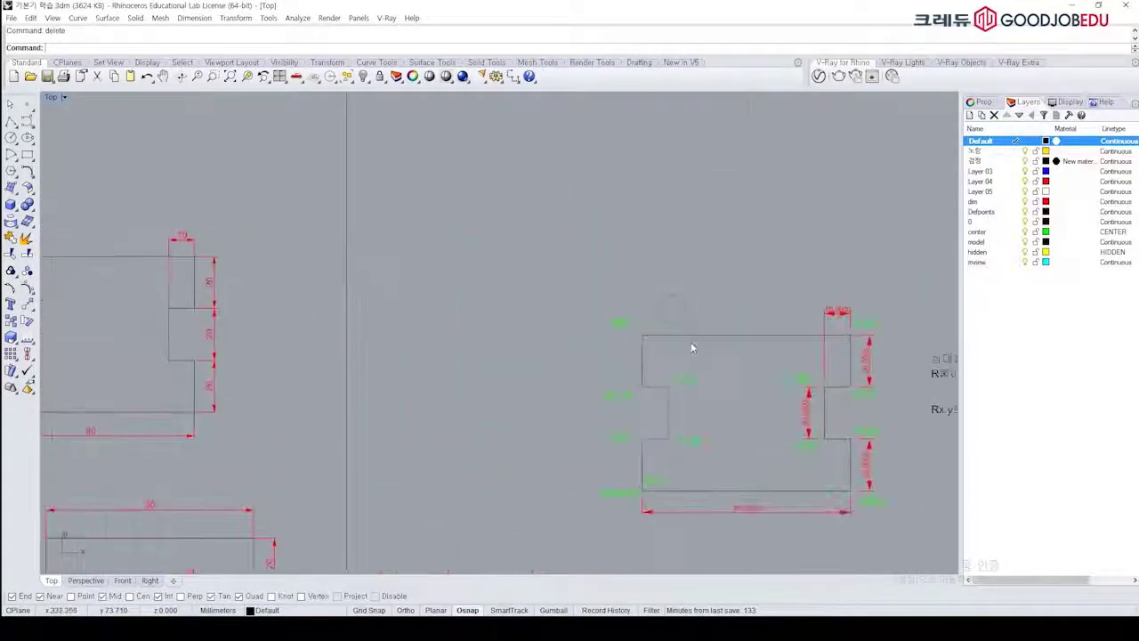
{"action": "scroll", "coordinate": [688, 309], "scroll_direction": "up", "scroll_amount": 3}
{"action": "scroll", "coordinate": [697, 309], "scroll_direction": "down", "scroll_amount": 6}
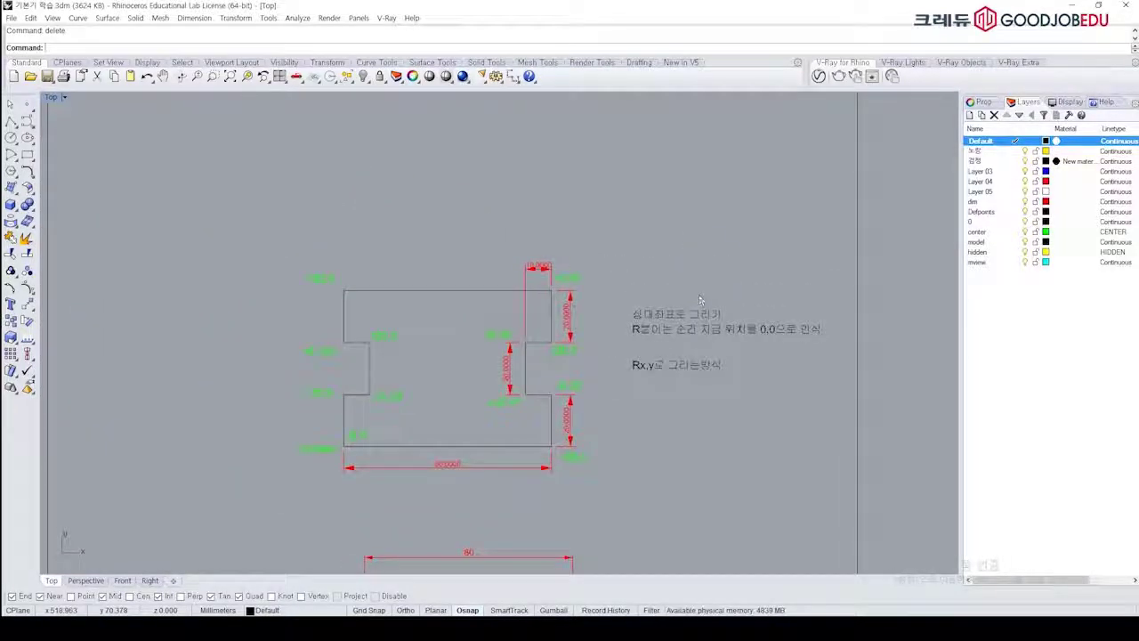
Step: Start a polyline at a free point above the relative-coordinate example outline
{"action": "key", "text": "Return"}
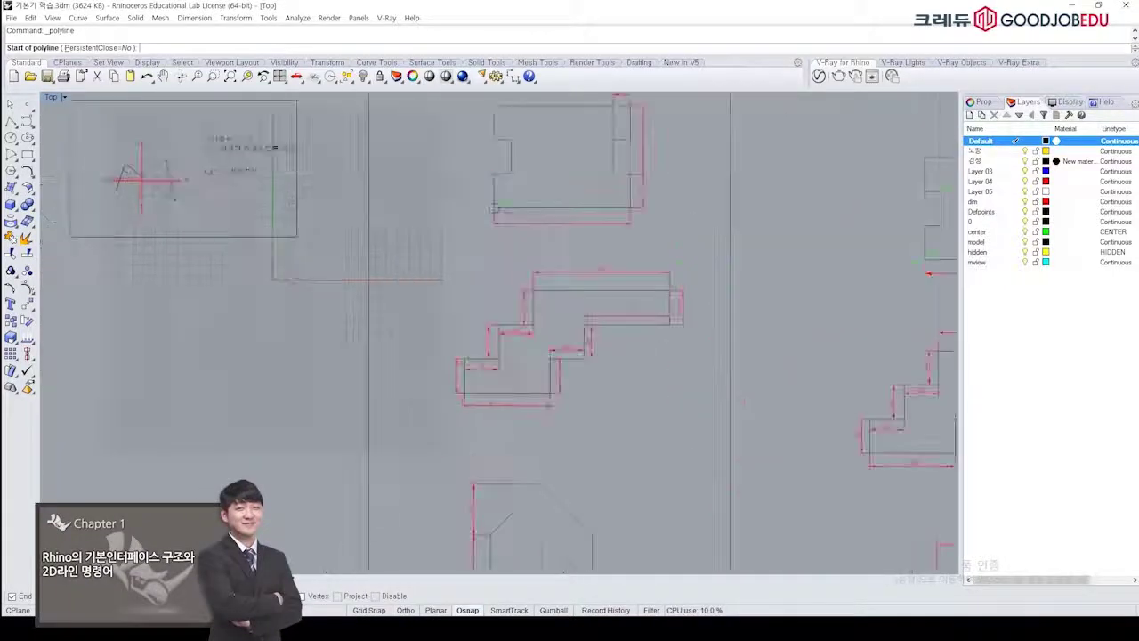
{"action": "scroll", "coordinate": [247, 267], "scroll_direction": "up", "scroll_amount": 6}
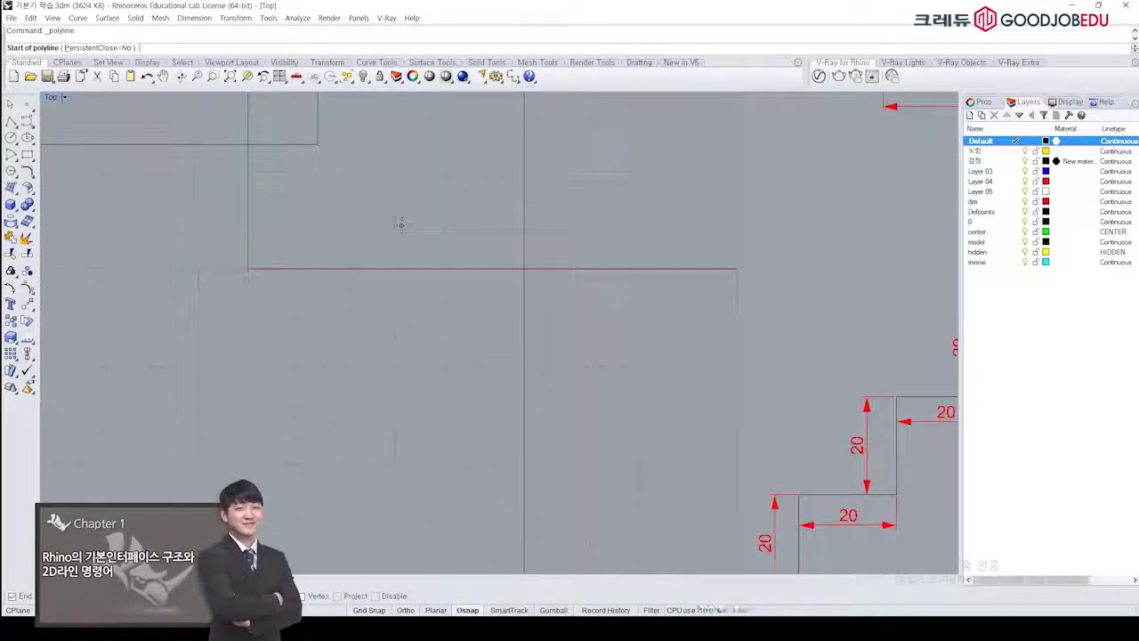
{"action": "type", "text": "0,0"}
{"action": "key", "text": "Return"}
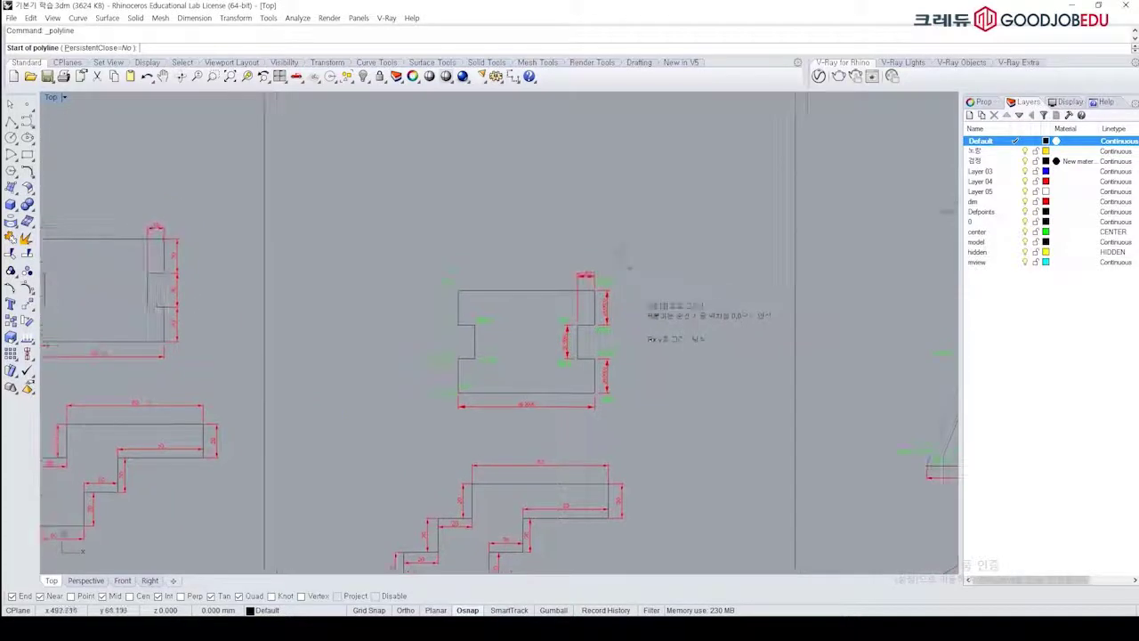
{"action": "left_click", "coordinate": [558, 232]}
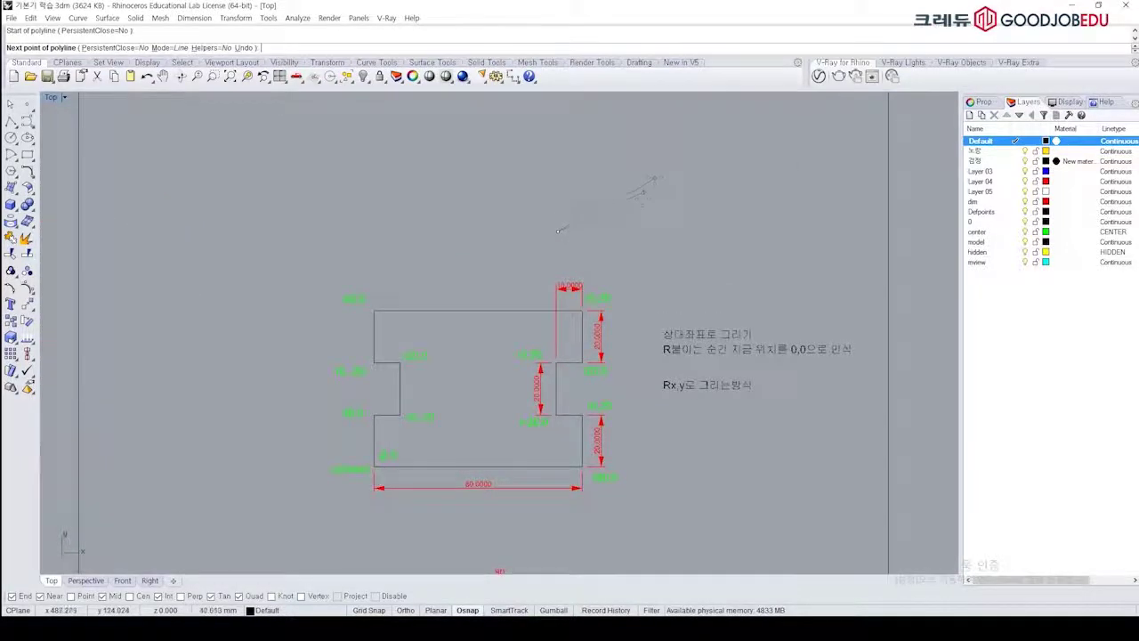
Step: Draw the new outline's bottom edge and lower right edge with relative polyline points r80,0 and r0,20
{"action": "scroll", "coordinate": [651, 197], "scroll_direction": "up", "scroll_amount": 2}
{"action": "right_click_drag", "start_coordinate": [618, 308], "coordinate": [627, 168]}
{"action": "scroll", "coordinate": [417, 427], "scroll_direction": "up", "scroll_amount": 2}
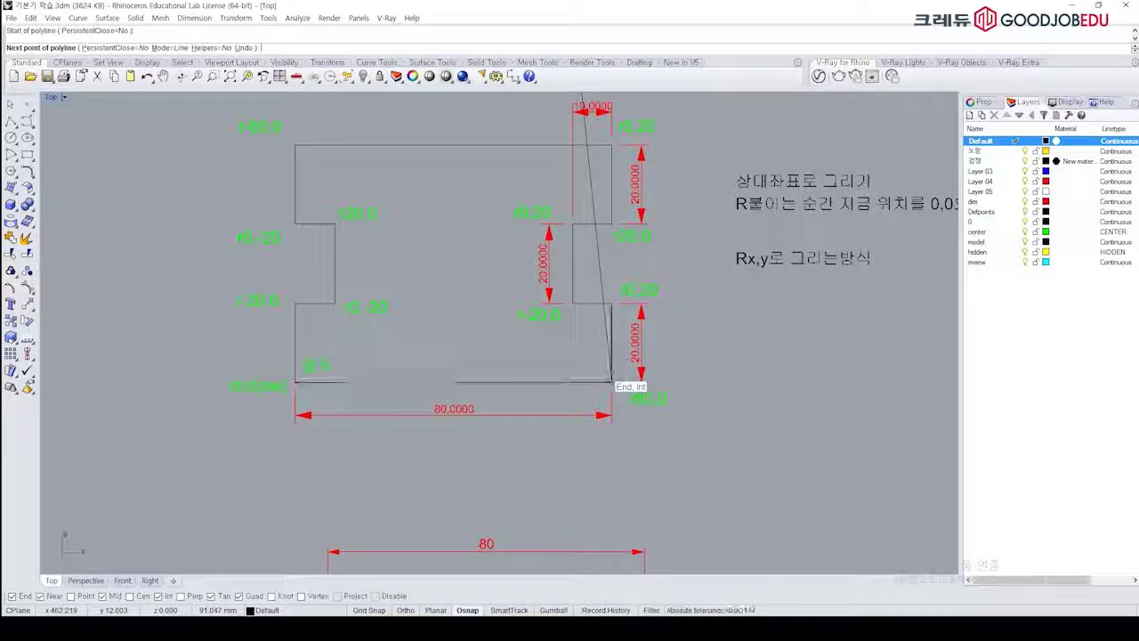
{"action": "right_click_drag", "start_coordinate": [706, 205], "coordinate": [695, 330]}
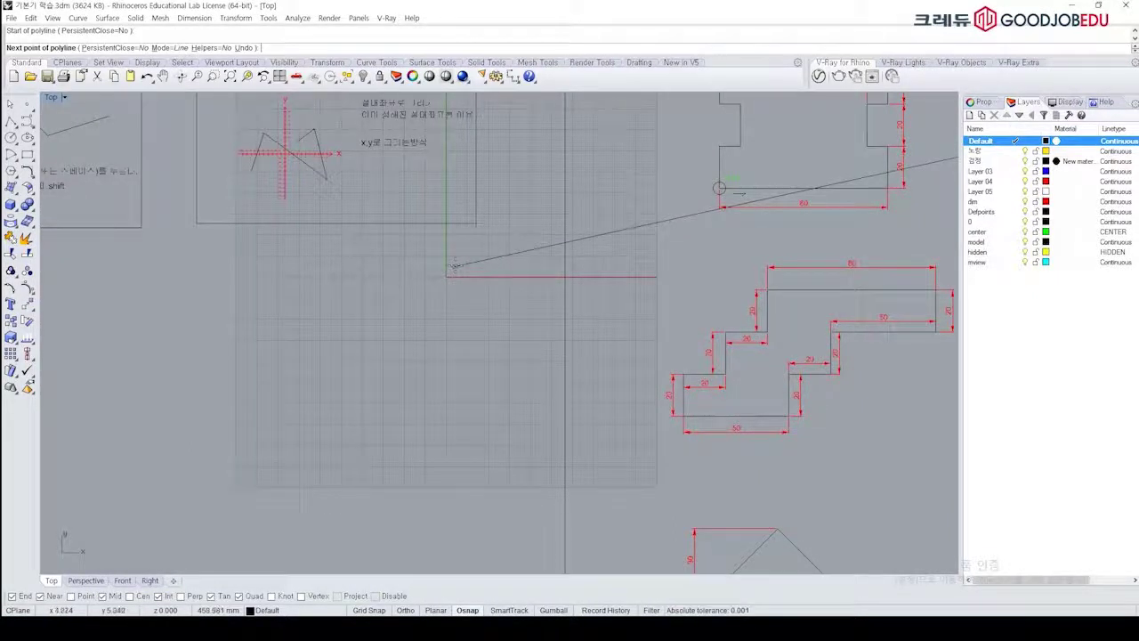
{"action": "scroll", "coordinate": [780, 197], "scroll_direction": "down", "scroll_amount": 5}
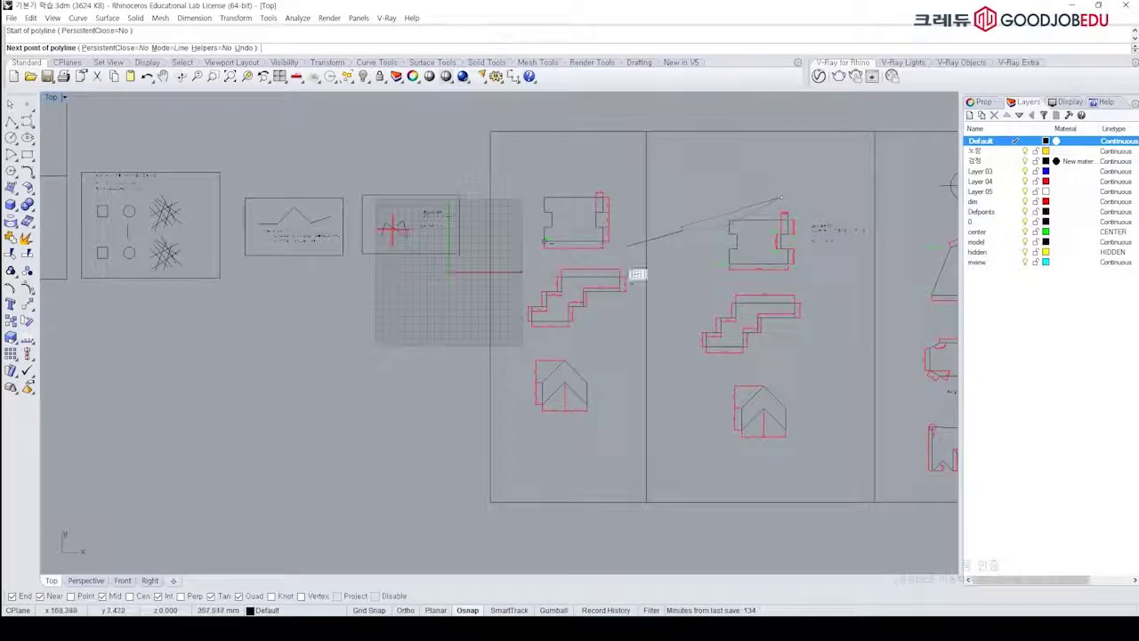
{"action": "left_click", "coordinate": [781, 197]}
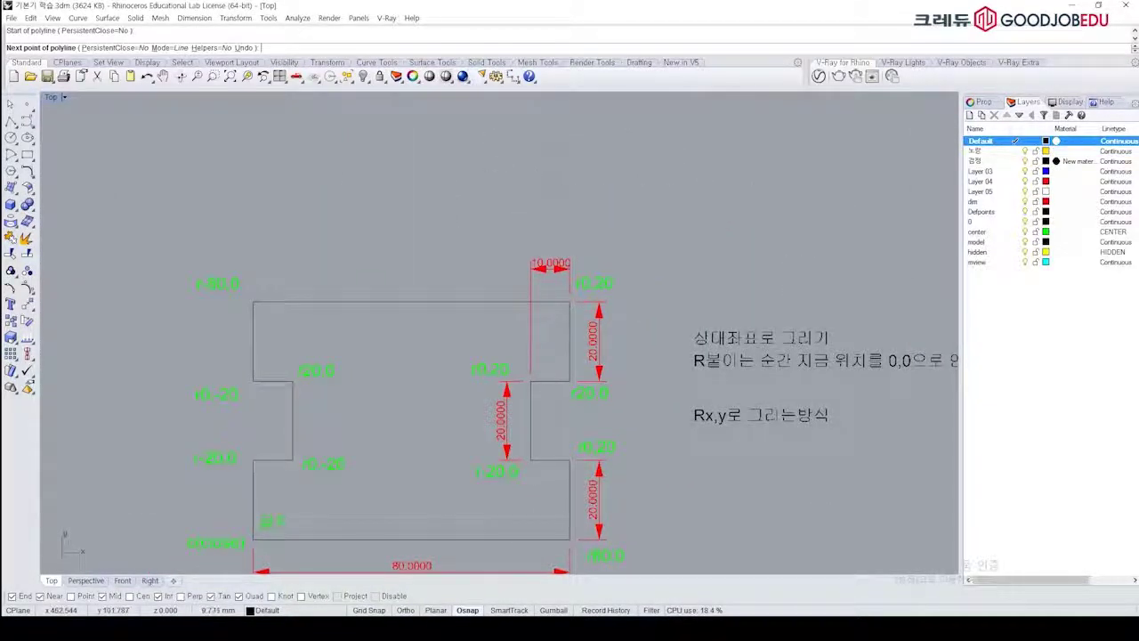
{"action": "right_click_drag", "start_coordinate": [621, 295], "coordinate": [529, 234]}
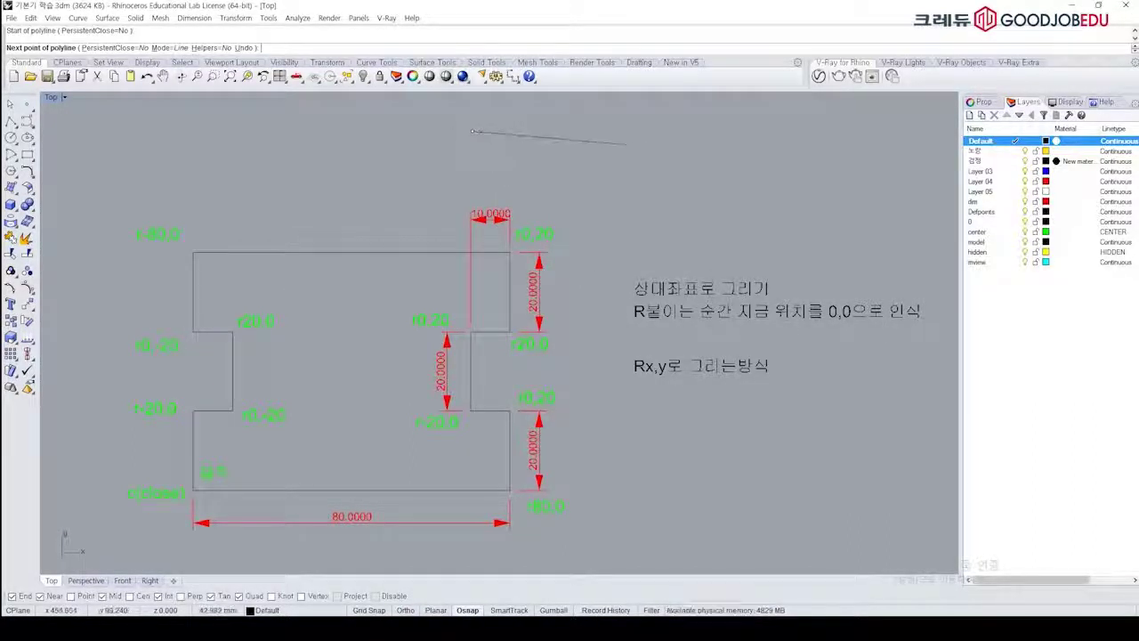
{"action": "type", "text": "r80,0"}
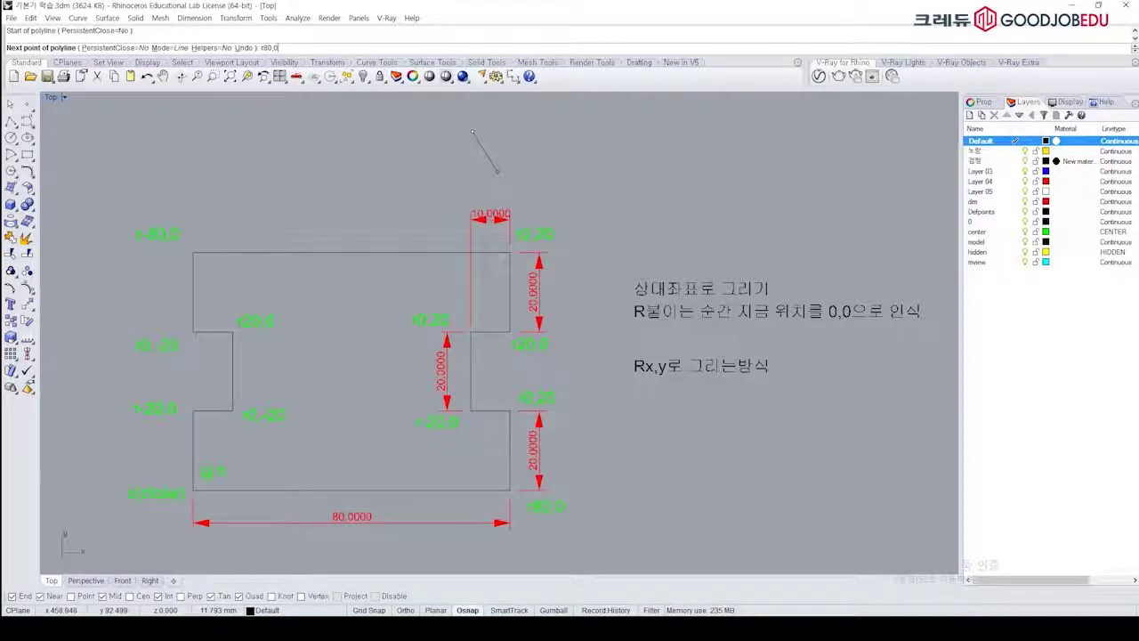
{"action": "key", "text": "Return"}
{"action": "scroll", "coordinate": [634, 165], "scroll_direction": "down", "scroll_amount": 3}
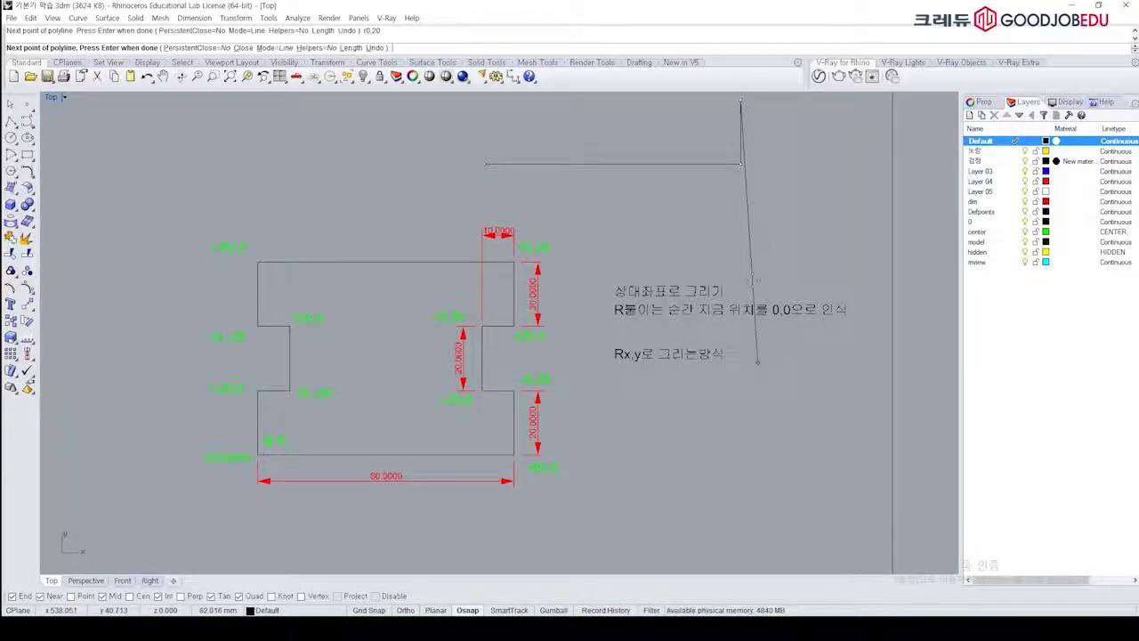
{"action": "right_click_drag", "start_coordinate": [737, 235], "coordinate": [750, 269]}
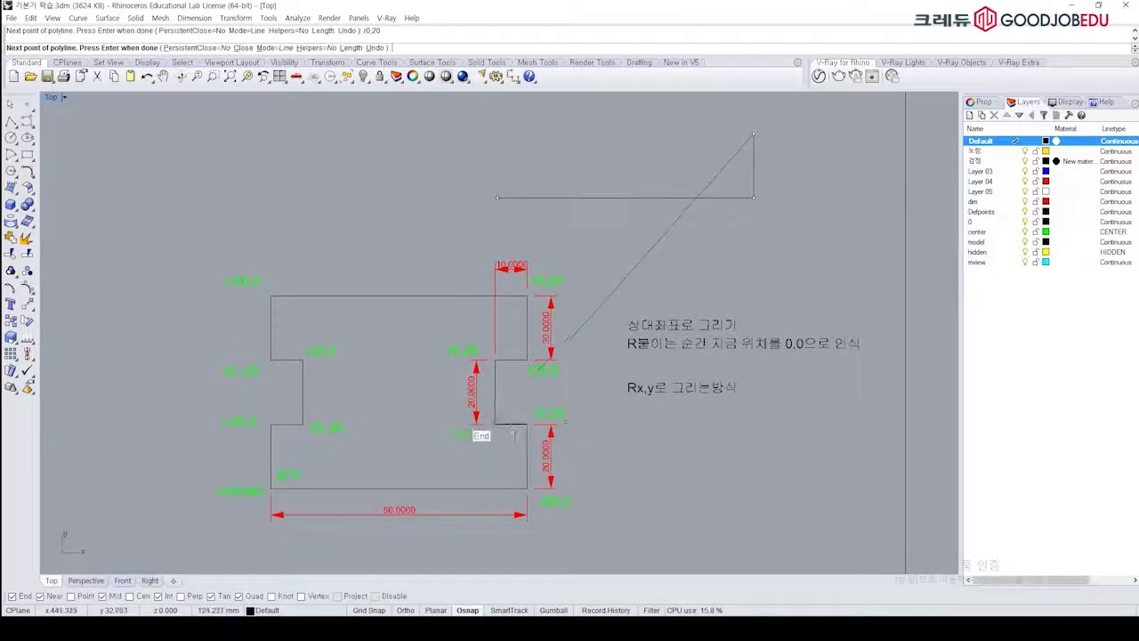
Step: Draw the right notch's lower edge inward with the relative polyline point r-10,0
{"action": "type", "text": "r"}
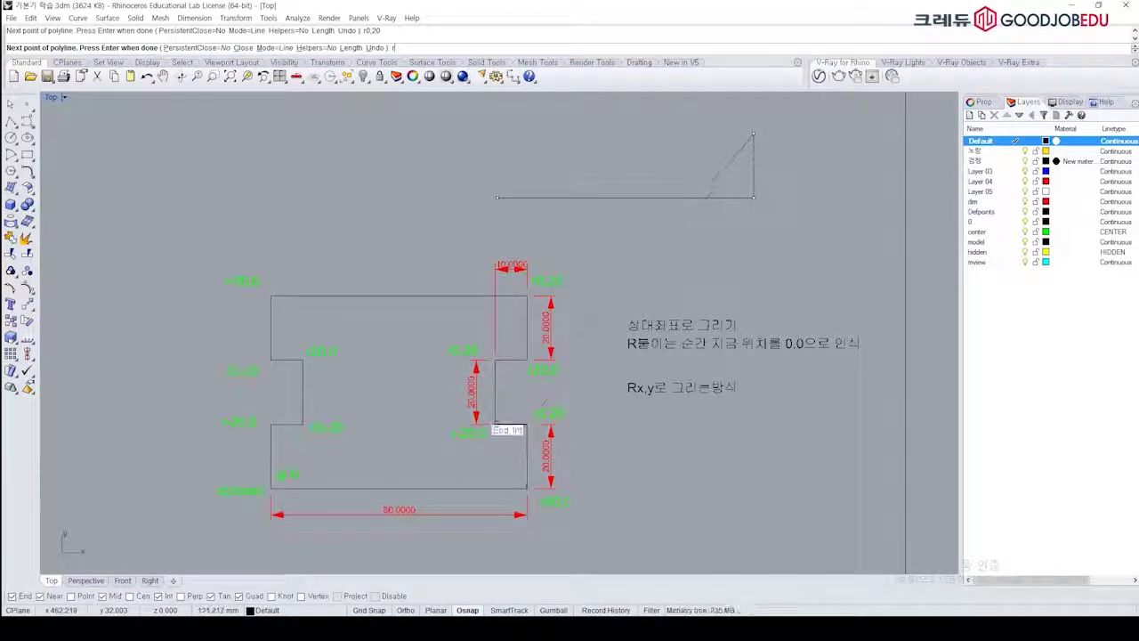
{"action": "right_click_drag", "start_coordinate": [640, 165], "coordinate": [638, 193]}
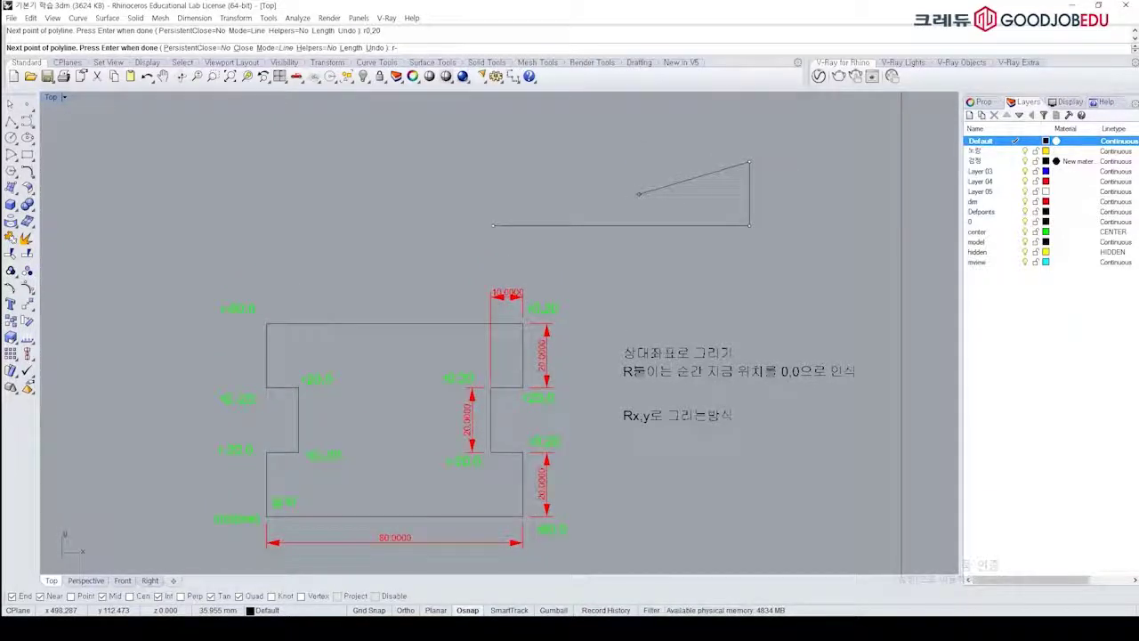
{"action": "key", "text": "Return"}
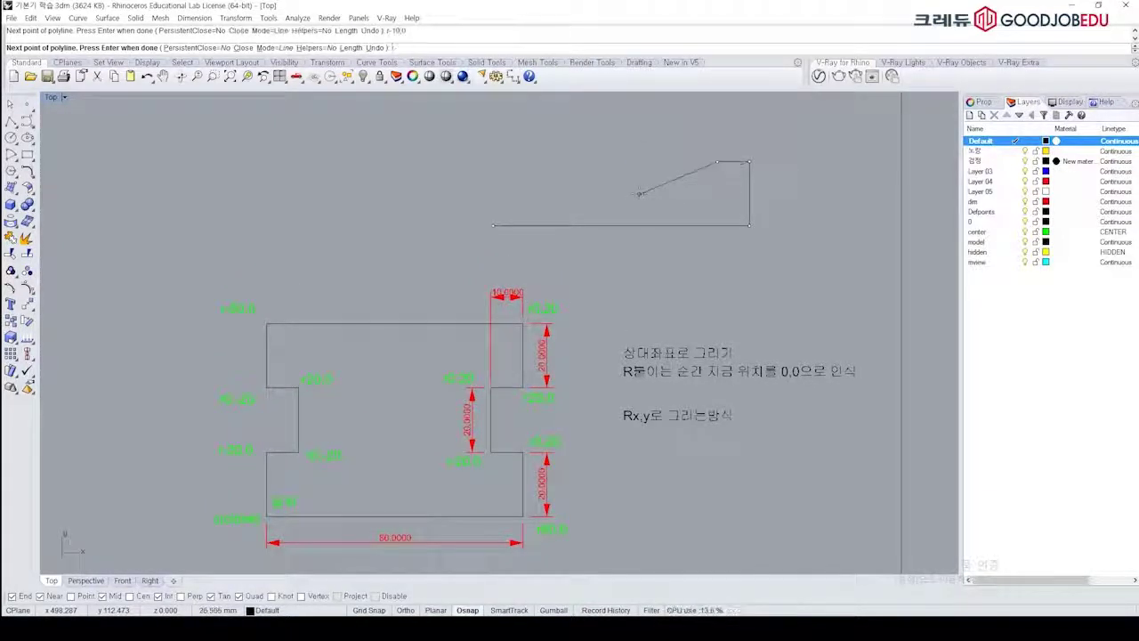
{"action": "right_click_drag", "start_coordinate": [717, 164], "coordinate": [664, 179]}
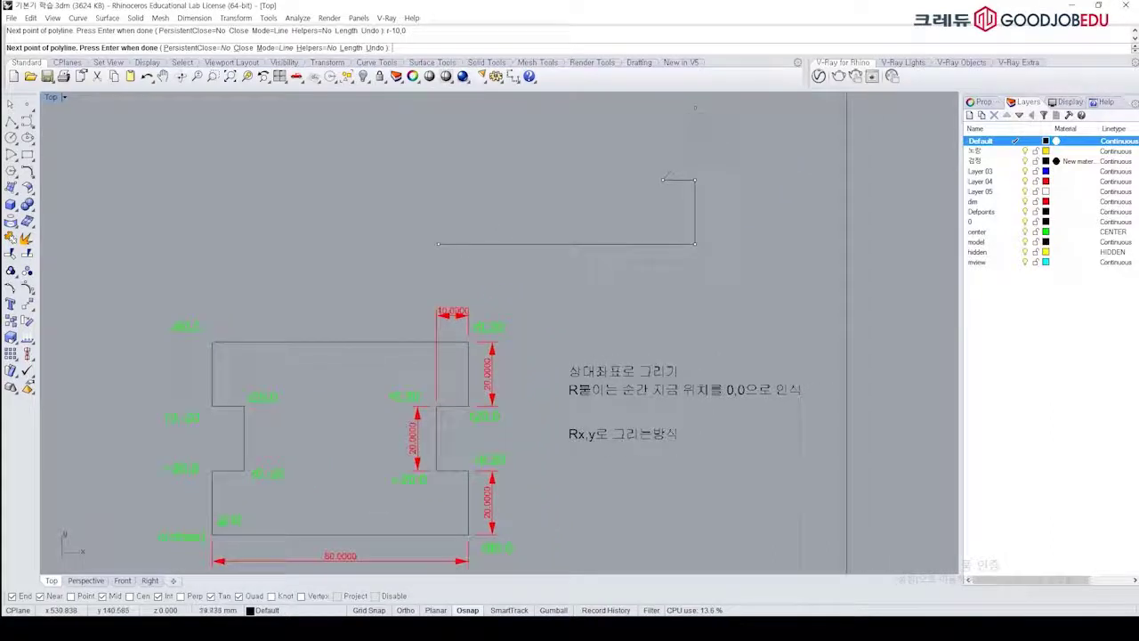
Step: Draw the right notch's vertical edge with the relative polyline point r0,20 and end the polyline
{"action": "type", "text": "r"}
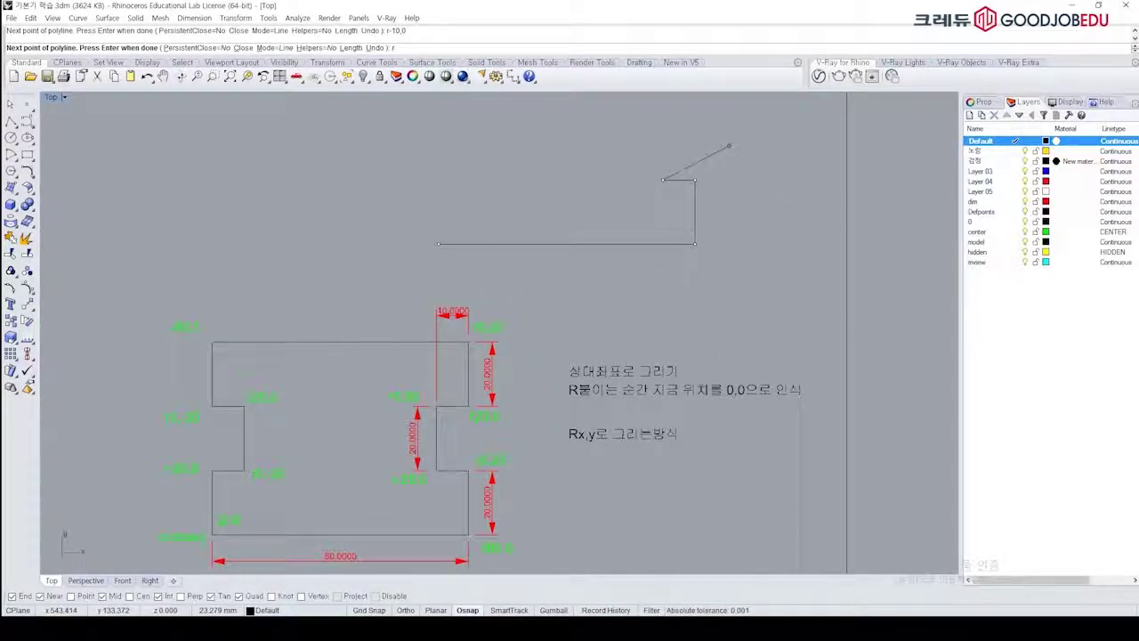
{"action": "type", "text": "0"}
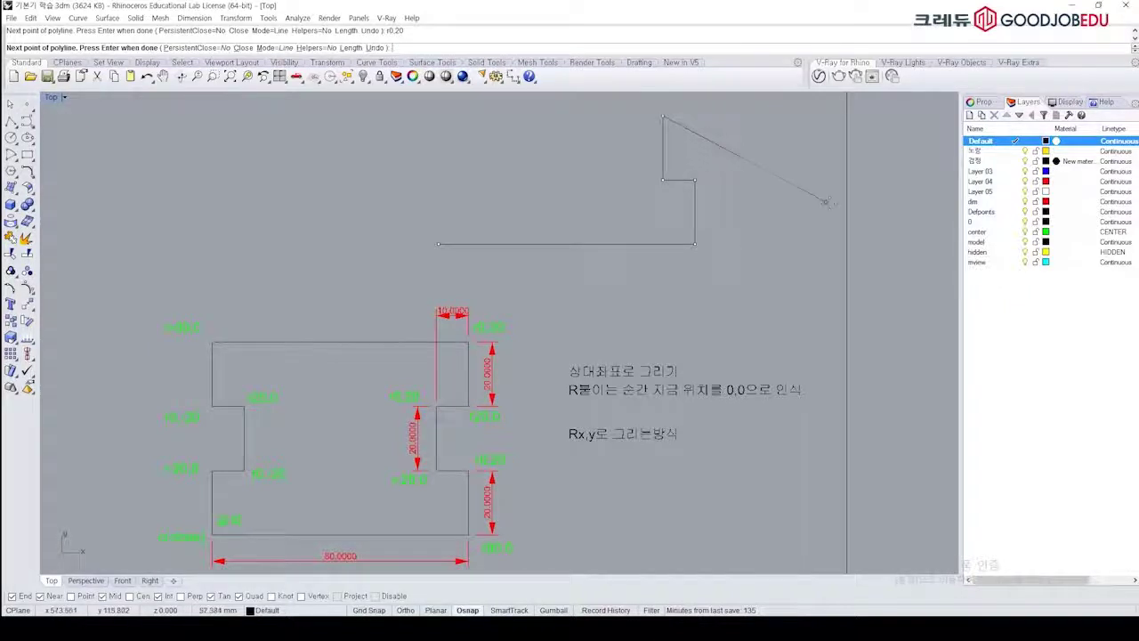
{"action": "right_click_drag", "start_coordinate": [610, 348], "coordinate": [633, 300]}
{"action": "right_click", "coordinate": [495, 323]}
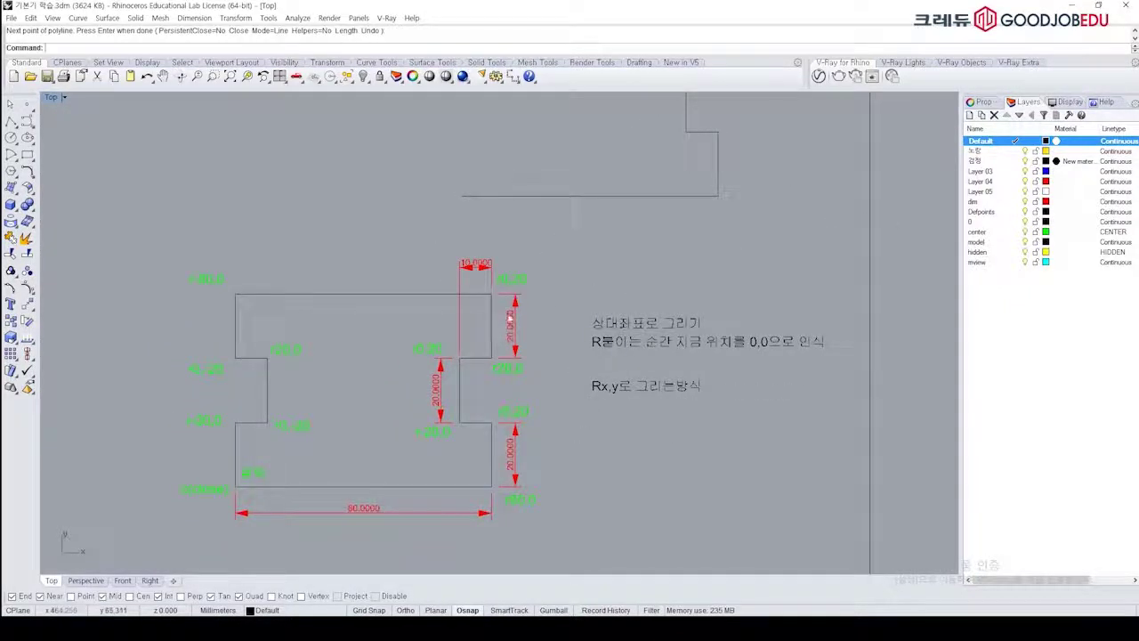
Step: Examine the dimensioned stepped outline and the arrow-shaped outline below the relative-coordinate example
{"action": "scroll", "coordinate": [549, 313], "scroll_direction": "down", "scroll_amount": 4}
{"action": "scroll", "coordinate": [455, 534], "scroll_direction": "up", "scroll_amount": 4}
{"action": "right_click_drag", "start_coordinate": [455, 534], "coordinate": [529, 222]}
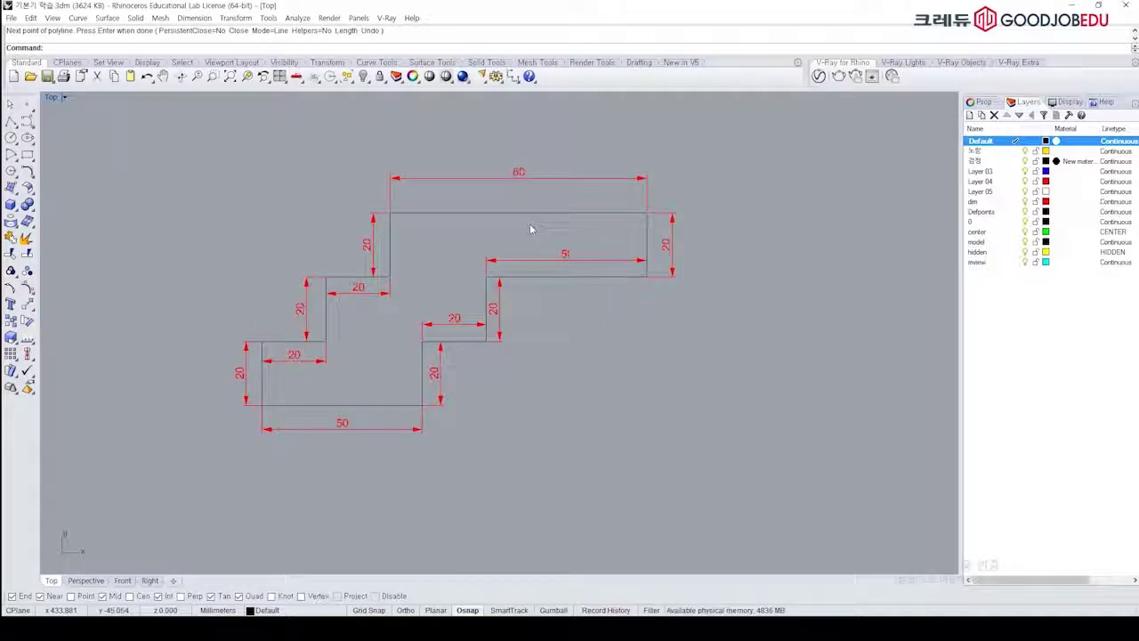
{"action": "scroll", "coordinate": [547, 329], "scroll_direction": "up", "scroll_amount": 4}
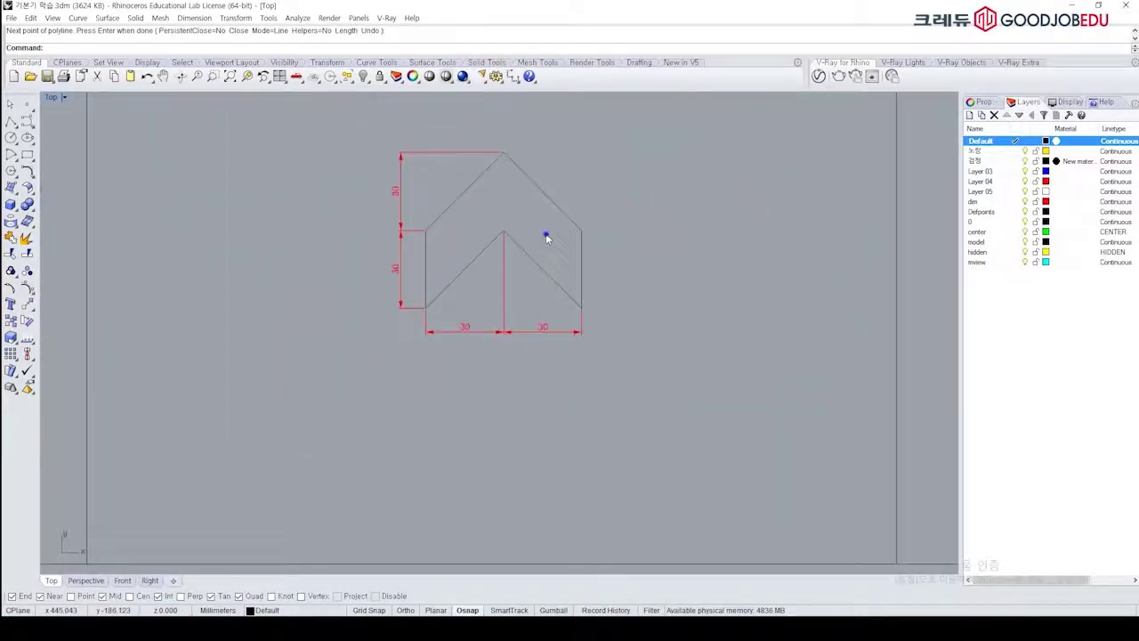
{"action": "right_click_drag", "start_coordinate": [545, 234], "coordinate": [542, 313]}
{"action": "scroll", "coordinate": [538, 298], "scroll_direction": "up", "scroll_amount": 4}
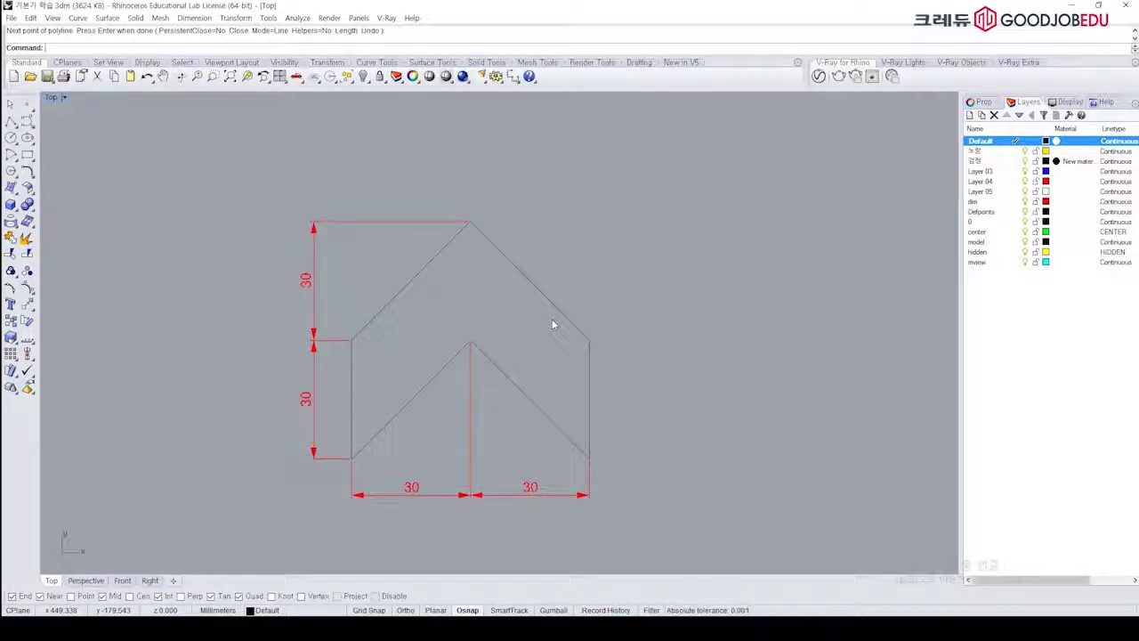
{"action": "scroll", "coordinate": [534, 316], "scroll_direction": "down", "scroll_amount": 3}
{"action": "right_click_drag", "start_coordinate": [560, 274], "coordinate": [550, 285]}
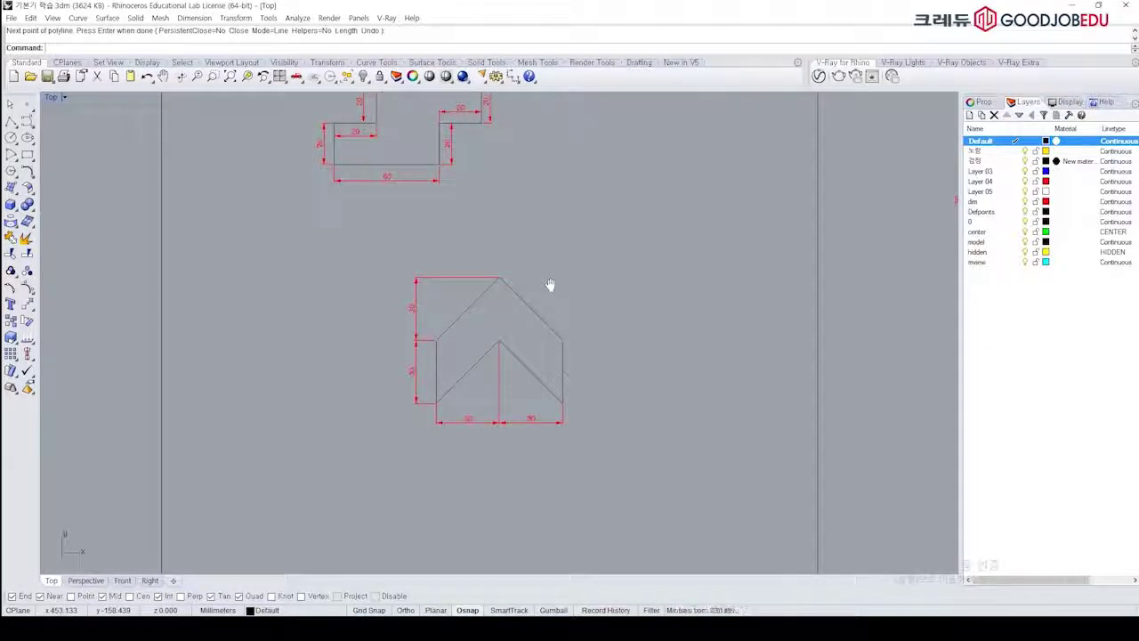
{"action": "scroll", "coordinate": [525, 301], "scroll_direction": "up", "scroll_amount": 2}
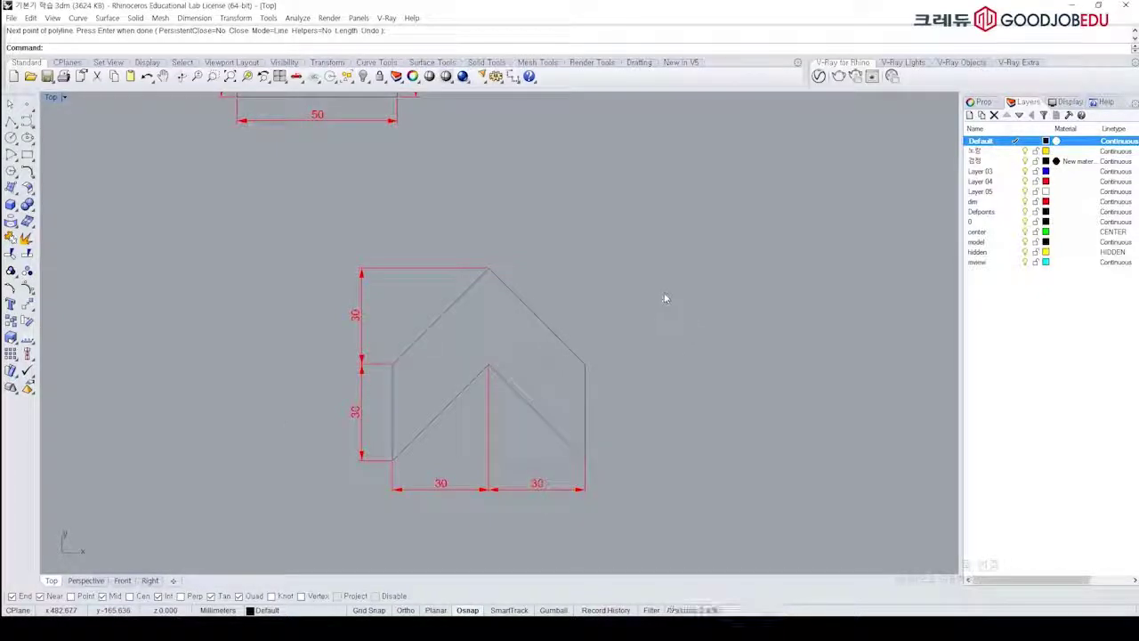
{"action": "scroll", "coordinate": [639, 286], "scroll_direction": "down", "scroll_amount": 3}
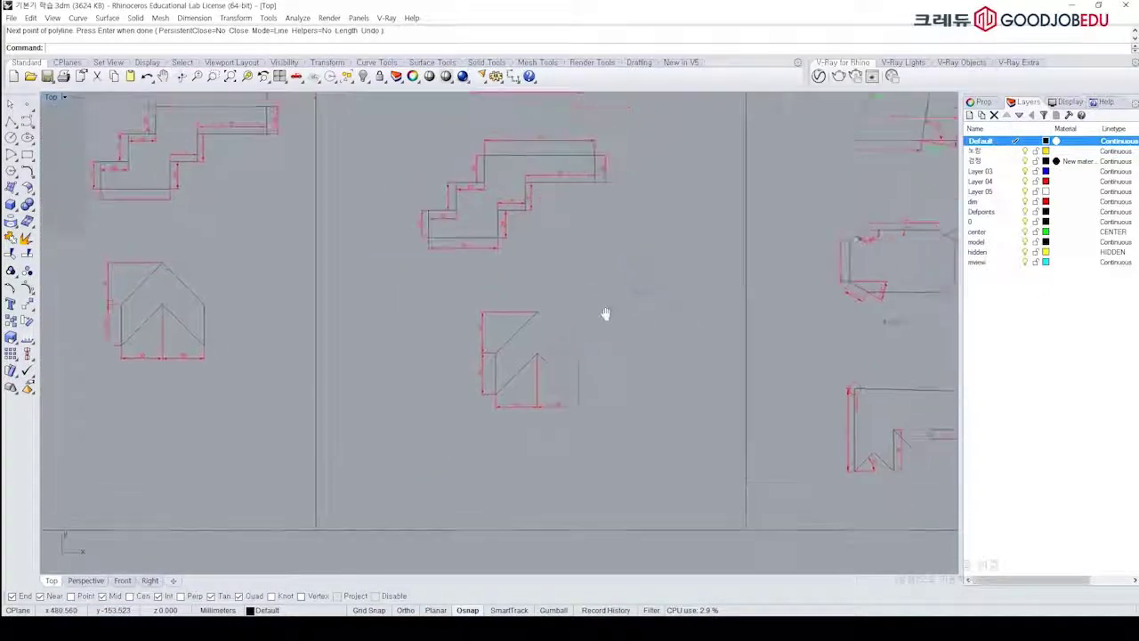
Step: Examine the angle-direction circle and its notes on counterclockwise and clockwise signs
{"action": "right_click_drag", "start_coordinate": [657, 249], "coordinate": [334, 379]}
{"action": "scroll", "coordinate": [538, 233], "scroll_direction": "up", "scroll_amount": 5}
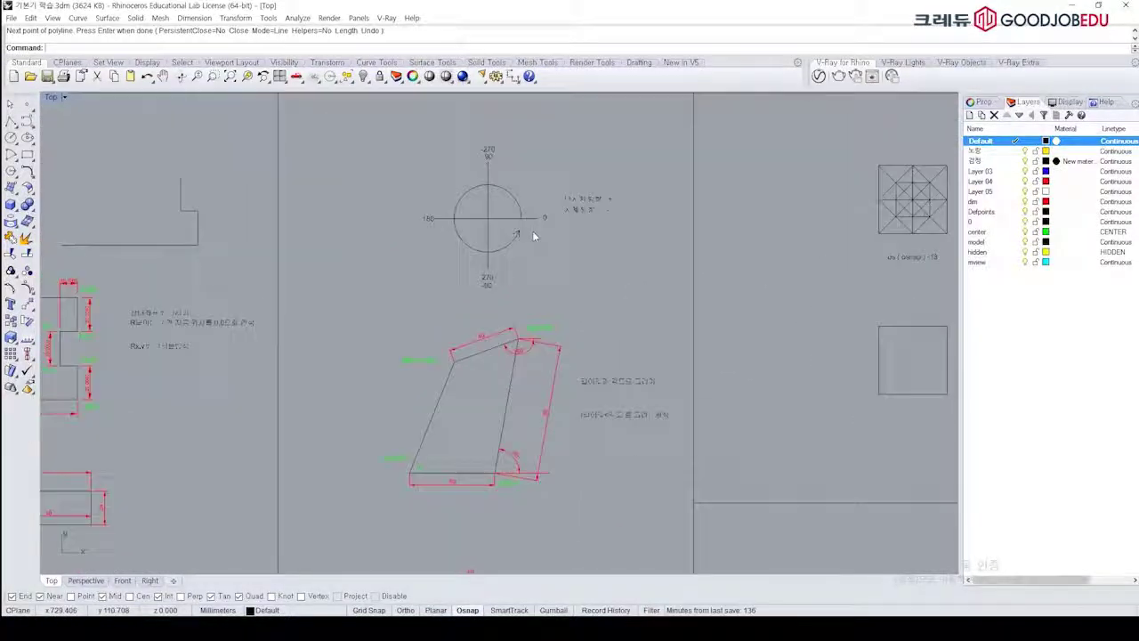
{"action": "scroll", "coordinate": [536, 231], "scroll_direction": "up", "scroll_amount": 2}
{"action": "right_click_drag", "start_coordinate": [548, 229], "coordinate": [549, 307]}
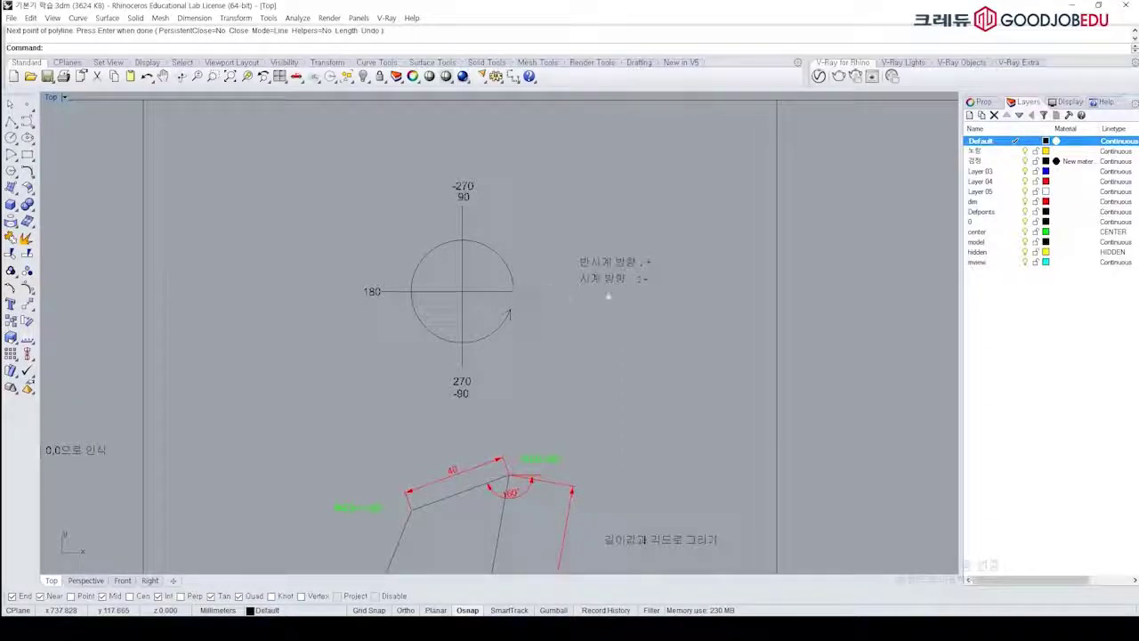
{"action": "mouse_move", "coordinate": [652, 282]}
{"action": "right_mouse_down"}
{"action": "mouse_move", "coordinate": [644, 269]}
{"action": "mouse_move", "coordinate": [672, 285]}
{"action": "right_mouse_up"}
{"action": "scroll", "coordinate": [631, 259], "scroll_direction": "up", "scroll_amount": 4}
{"action": "scroll", "coordinate": [630, 318], "scroll_direction": "down", "scroll_amount": 8}
{"action": "right_click_drag", "start_coordinate": [651, 374], "coordinate": [712, 245]}
Step: Compare the absolute and relative coordinate examples with the length-and-angle example, and read its r length<angle notes
{"action": "scroll", "coordinate": [713, 245], "scroll_direction": "down", "scroll_amount": 8}
{"action": "right_click_drag", "start_coordinate": [358, 348], "coordinate": [586, 337]}
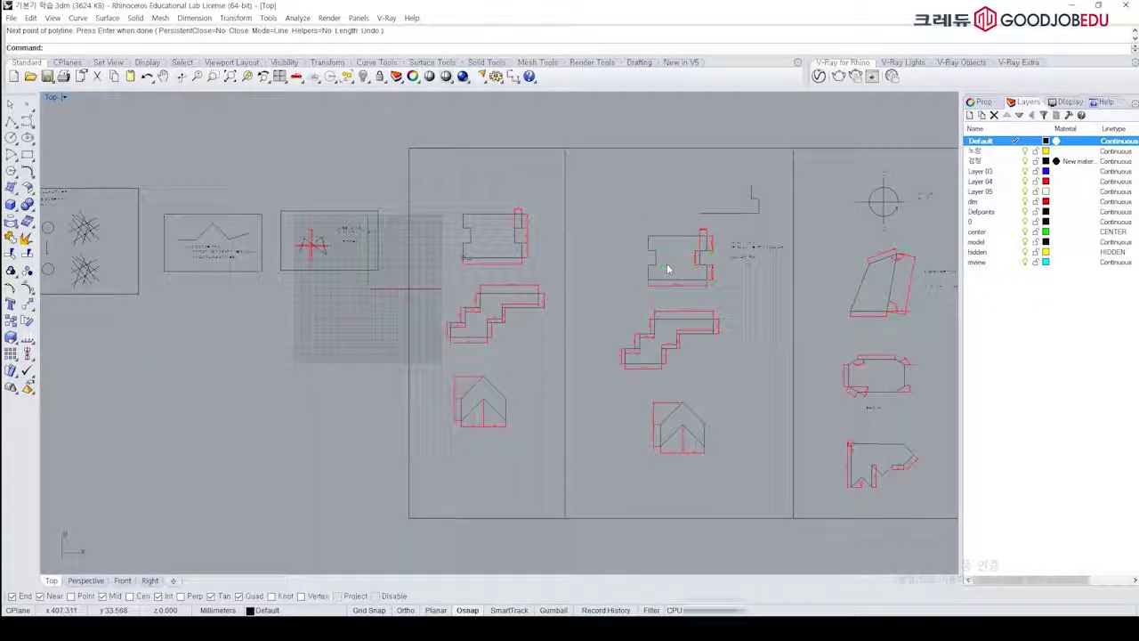
{"action": "scroll", "coordinate": [375, 291], "scroll_direction": "up", "scroll_amount": 4}
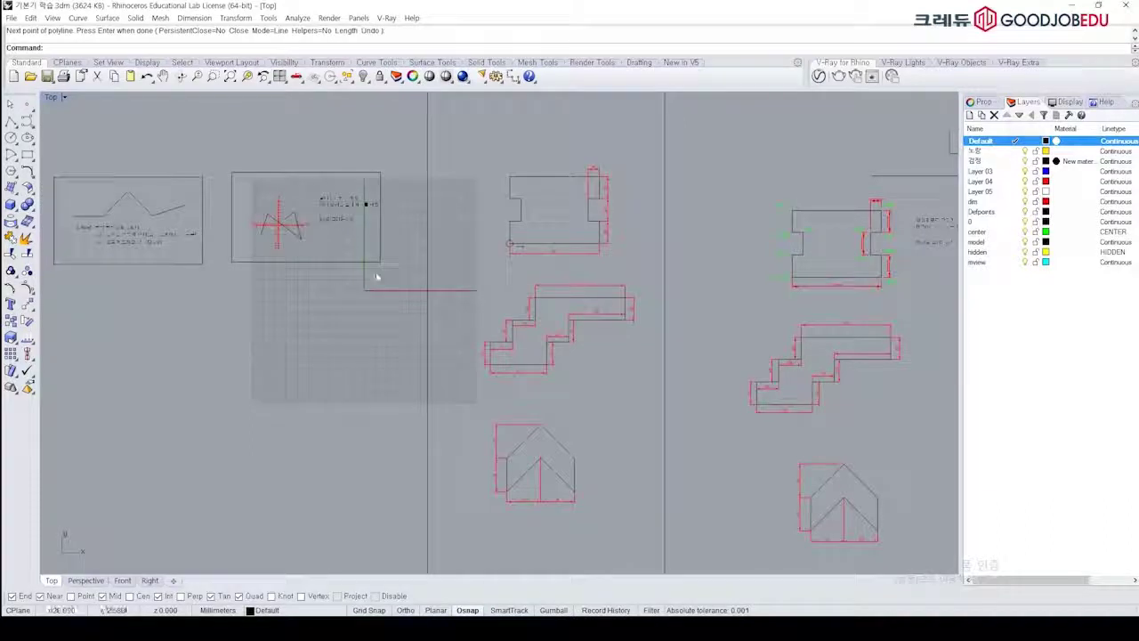
{"action": "right_click_drag", "start_coordinate": [694, 267], "coordinate": [422, 281]}
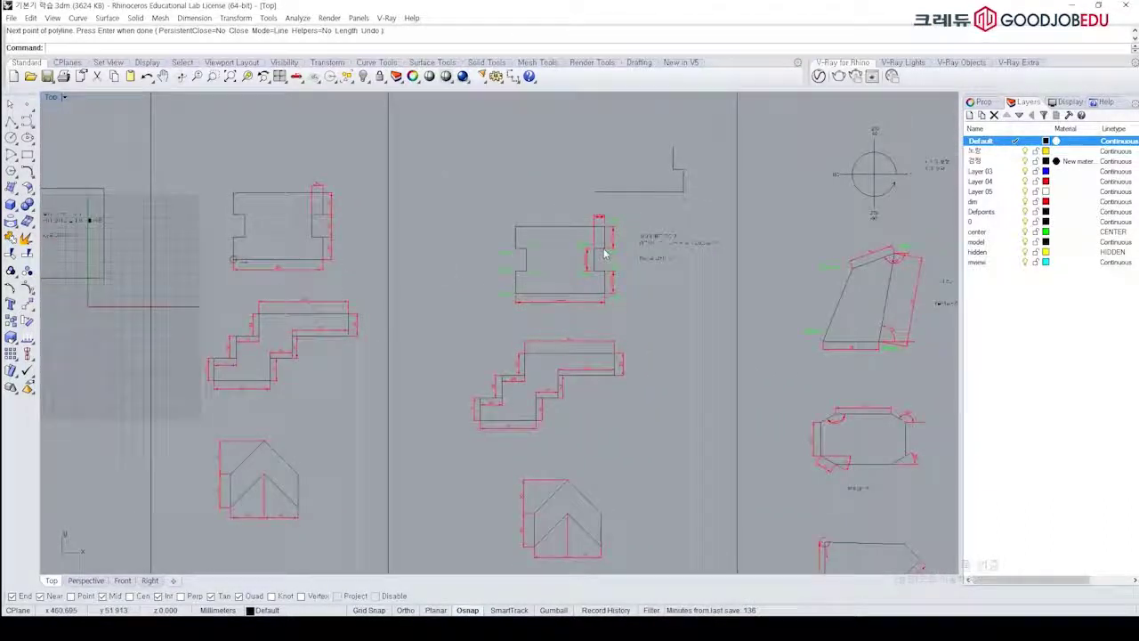
{"action": "right_click_drag", "start_coordinate": [677, 257], "coordinate": [294, 259]}
{"action": "scroll", "coordinate": [537, 291], "scroll_direction": "up", "scroll_amount": 6}
{"action": "scroll", "coordinate": [582, 320], "scroll_direction": "up", "scroll_amount": 3}
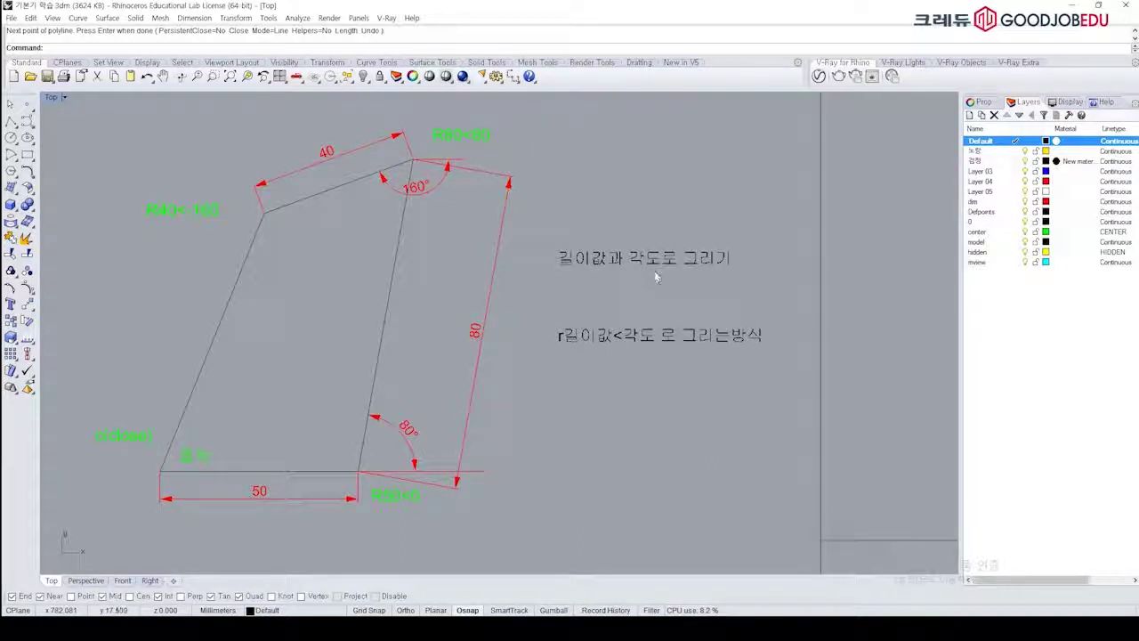
{"action": "scroll", "coordinate": [655, 277], "scroll_direction": "down", "scroll_amount": 3}
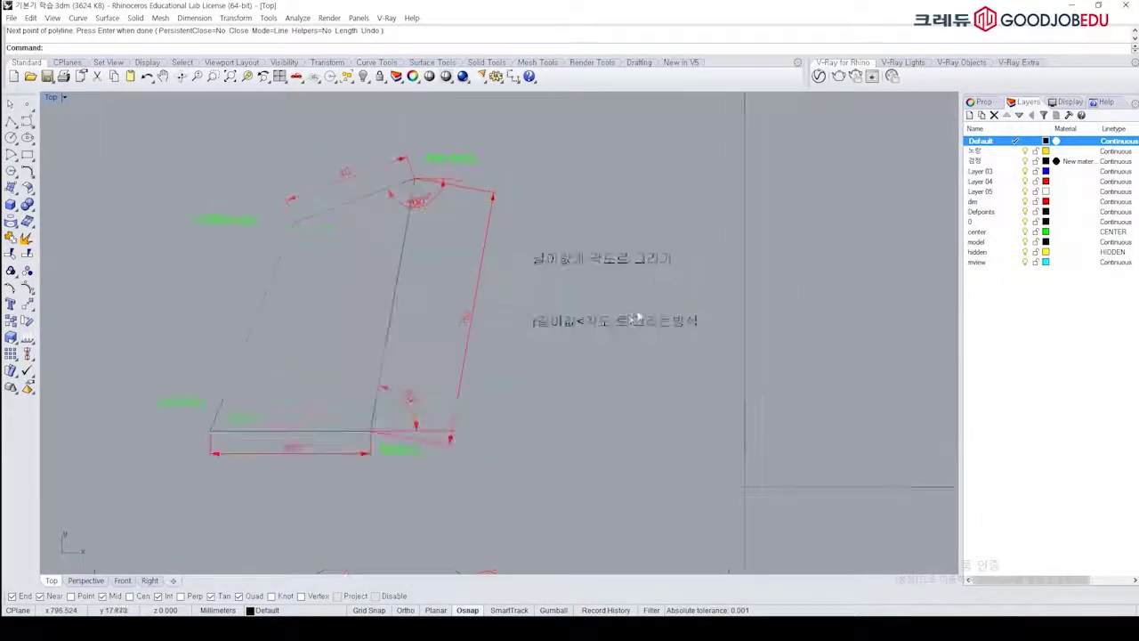
{"action": "scroll", "coordinate": [523, 322], "scroll_direction": "up", "scroll_amount": 4}
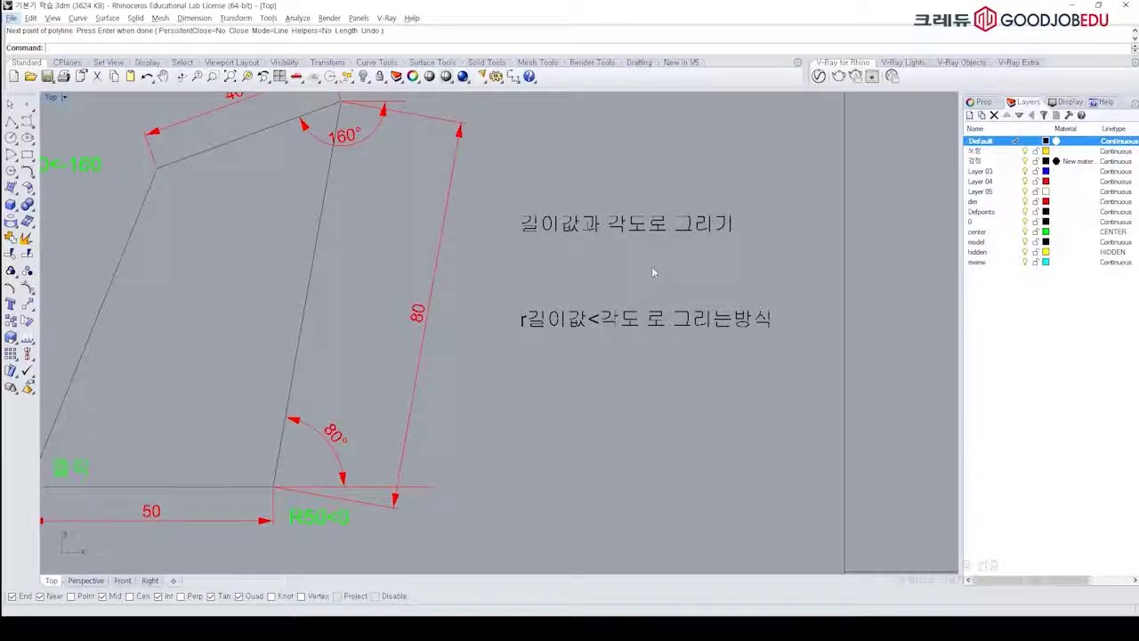
{"action": "right_click_drag", "start_coordinate": [645, 276], "coordinate": [657, 269]}
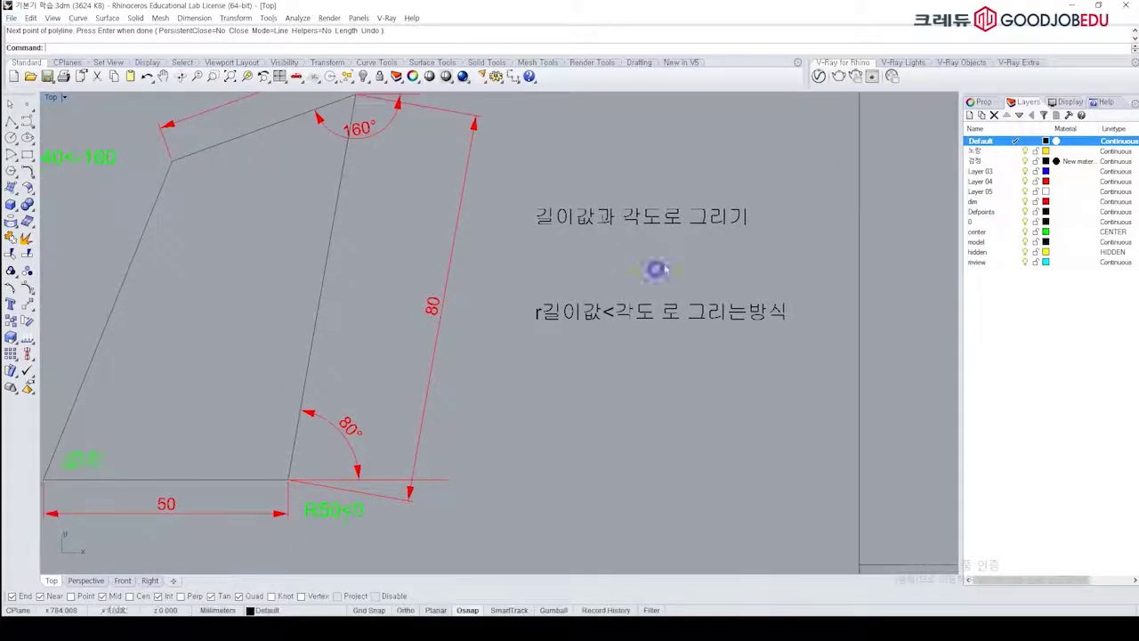
Step: Sketch a small two-segment angle symbol with a polyline below the length-and-angle notes, and delete it
{"action": "right_click", "coordinate": [658, 269]}
{"action": "right_click_drag", "start_coordinate": [683, 365], "coordinate": [674, 302]}
{"action": "left_click", "coordinate": [640, 333]}
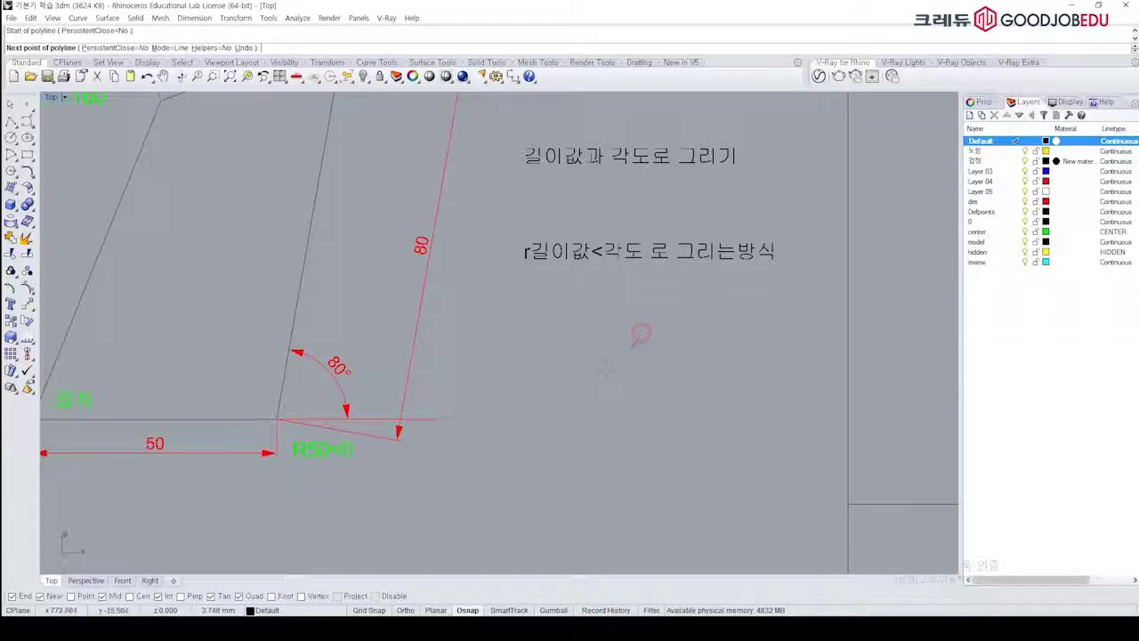
{"action": "left_click", "coordinate": [641, 386]}
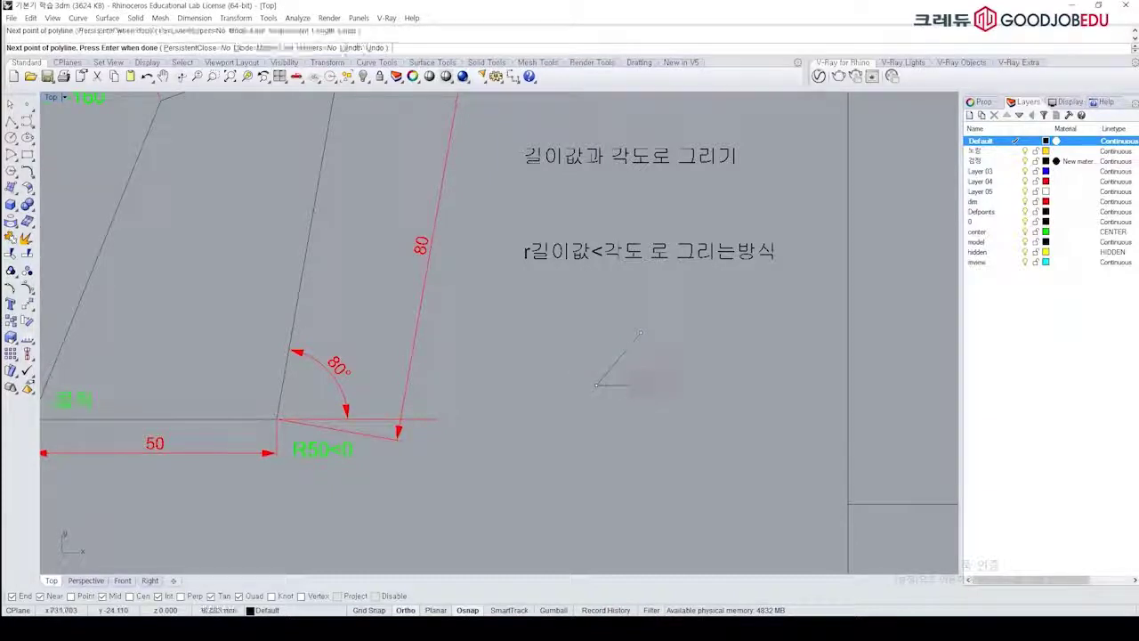
{"action": "right_click", "coordinate": [610, 351]}
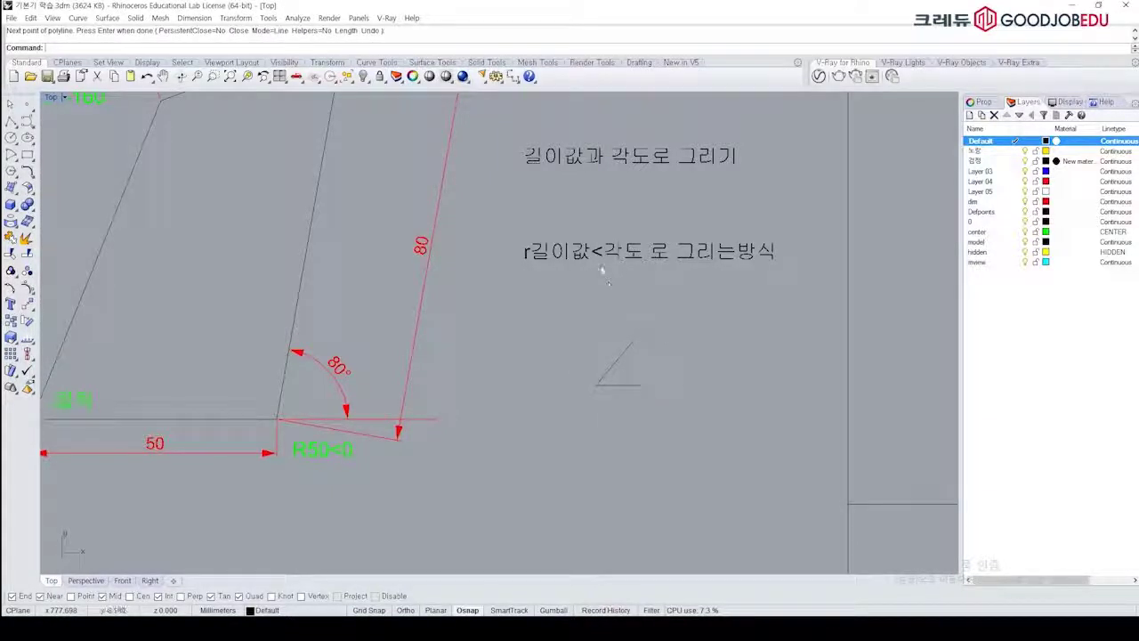
{"action": "left_click", "coordinate": [641, 330]}
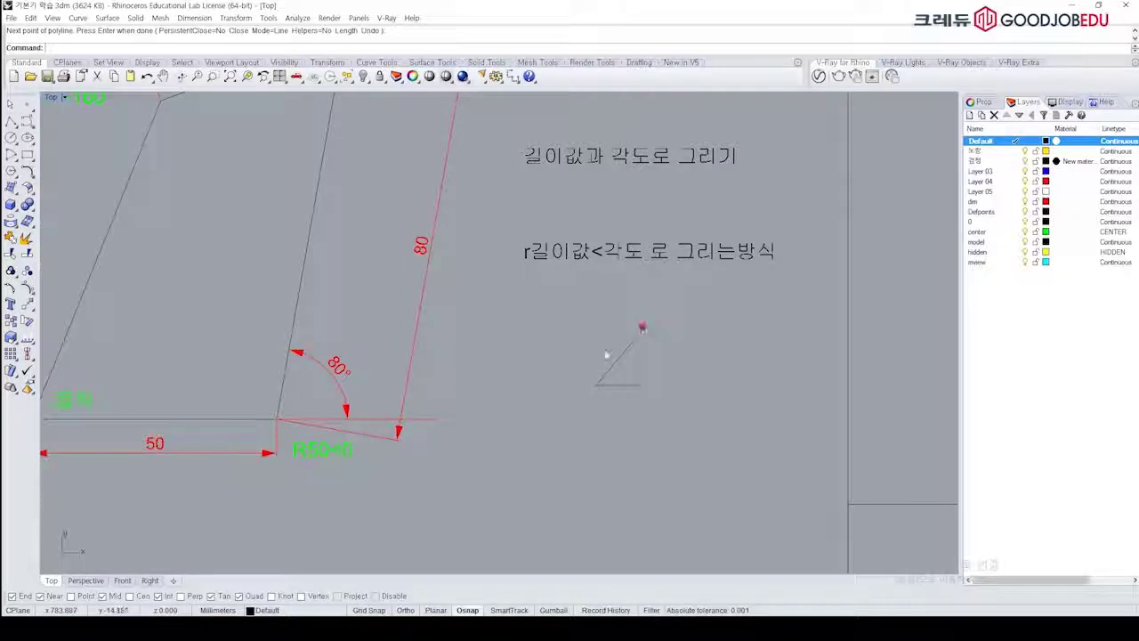
{"action": "key", "text": "Delete"}
{"action": "scroll", "coordinate": [654, 325], "scroll_direction": "down", "scroll_amount": 2}
{"action": "right_click_drag", "start_coordinate": [625, 281], "coordinate": [715, 260]}
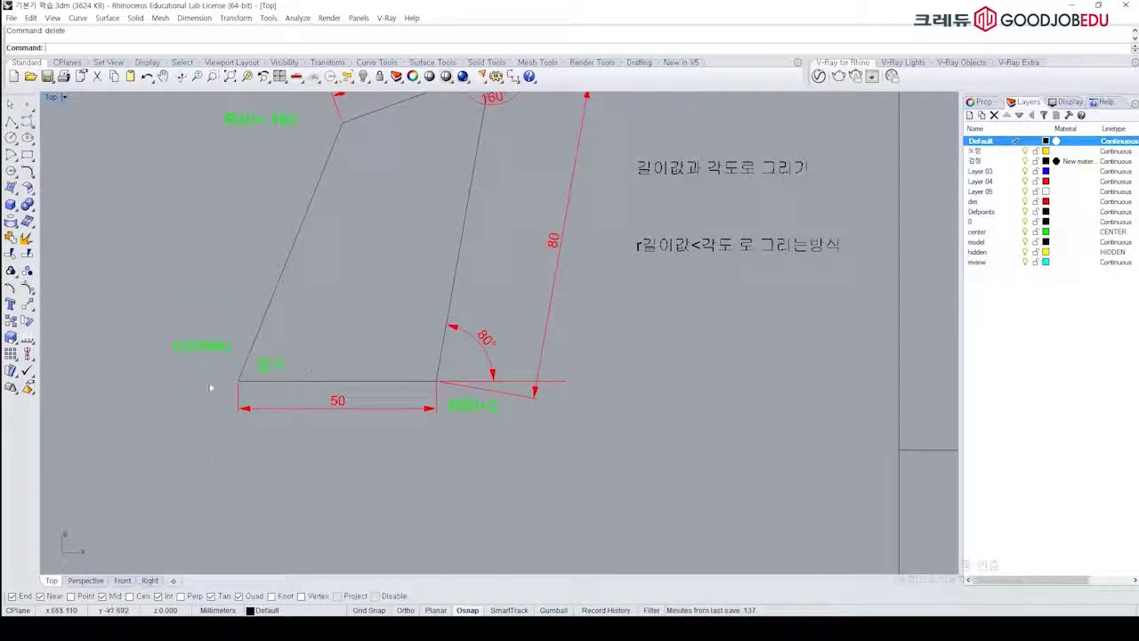
{"action": "scroll", "coordinate": [278, 357], "scroll_direction": "down", "scroll_amount": 2}
{"action": "right_click_drag", "start_coordinate": [315, 369], "coordinate": [367, 343]}
{"action": "right_click", "coordinate": [364, 347]}
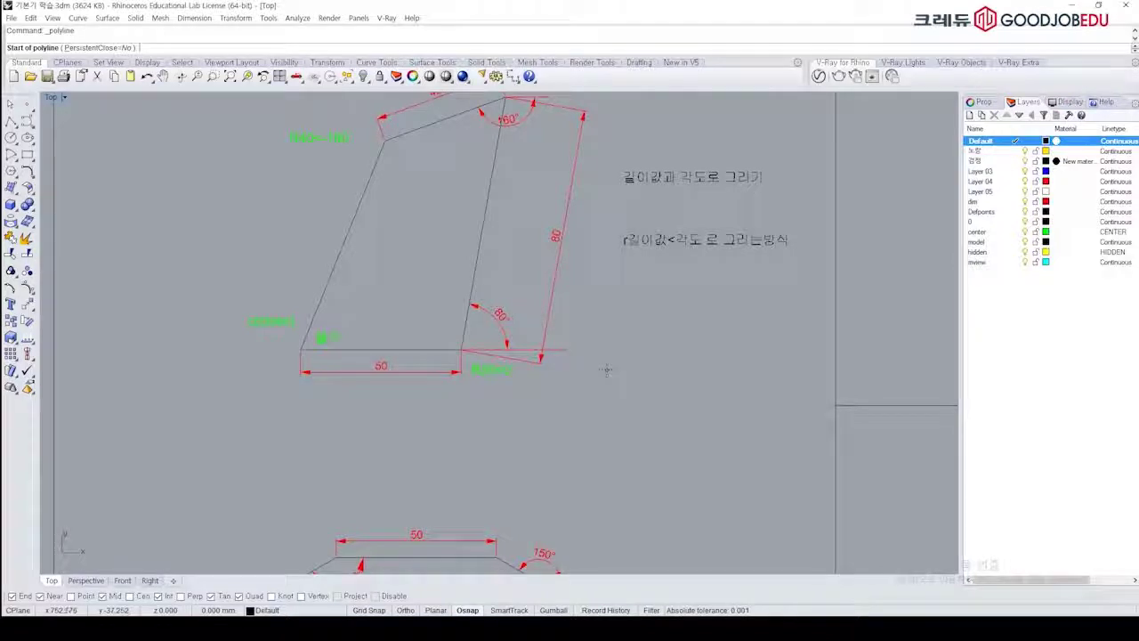
{"action": "right_click_drag", "start_coordinate": [584, 312], "coordinate": [584, 356]}
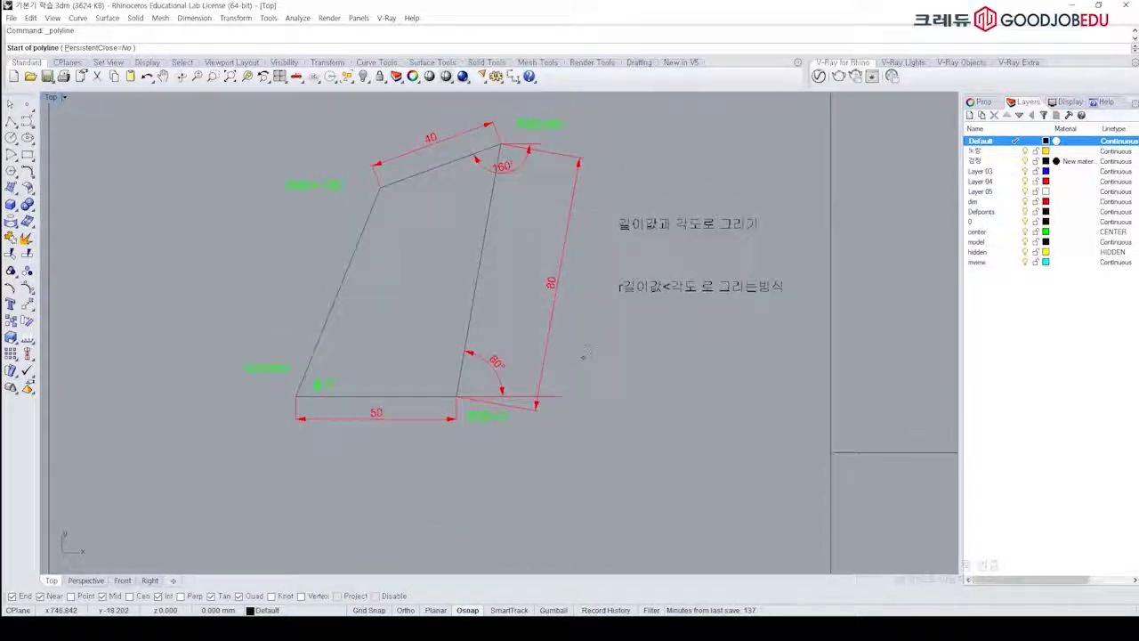
{"action": "scroll", "coordinate": [591, 343], "scroll_direction": "down", "scroll_amount": 2}
{"action": "key", "text": "Escape"}
Step: Trace angle directions with a trial polyline from the centre of the angle-direction circle, and cancel it
{"action": "right_click_drag", "start_coordinate": [575, 241], "coordinate": [566, 464]}
{"action": "scroll", "coordinate": [531, 312], "scroll_direction": "up", "scroll_amount": 4}
{"action": "right_click_drag", "start_coordinate": [529, 309], "coordinate": [534, 347]}
{"action": "right_click", "coordinate": [534, 347]}
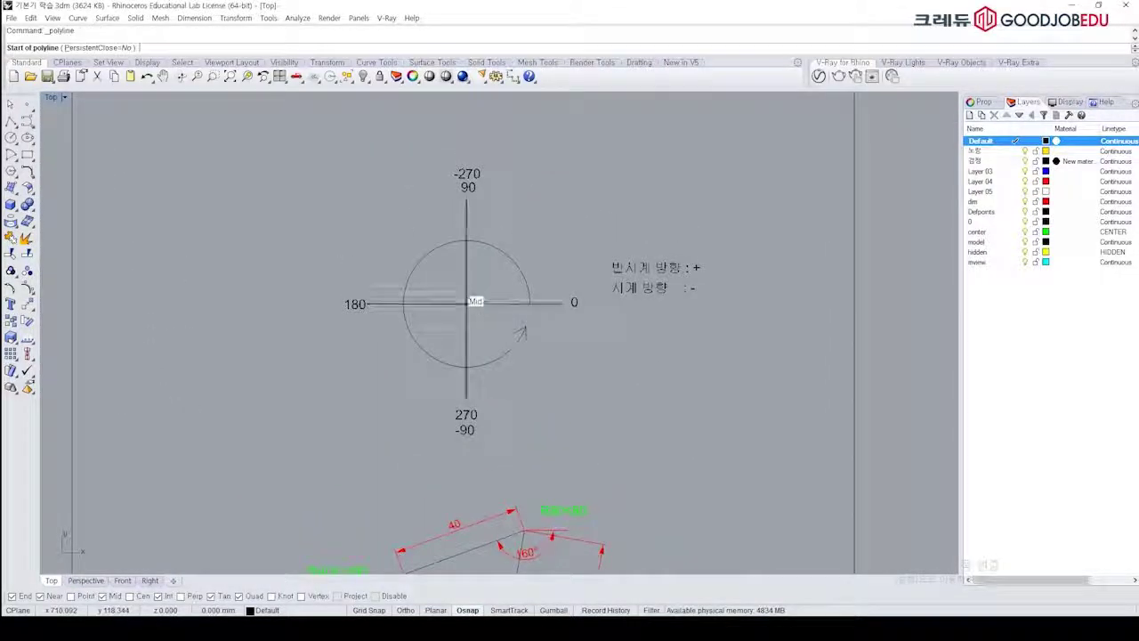
{"action": "left_click", "coordinate": [466, 304]}
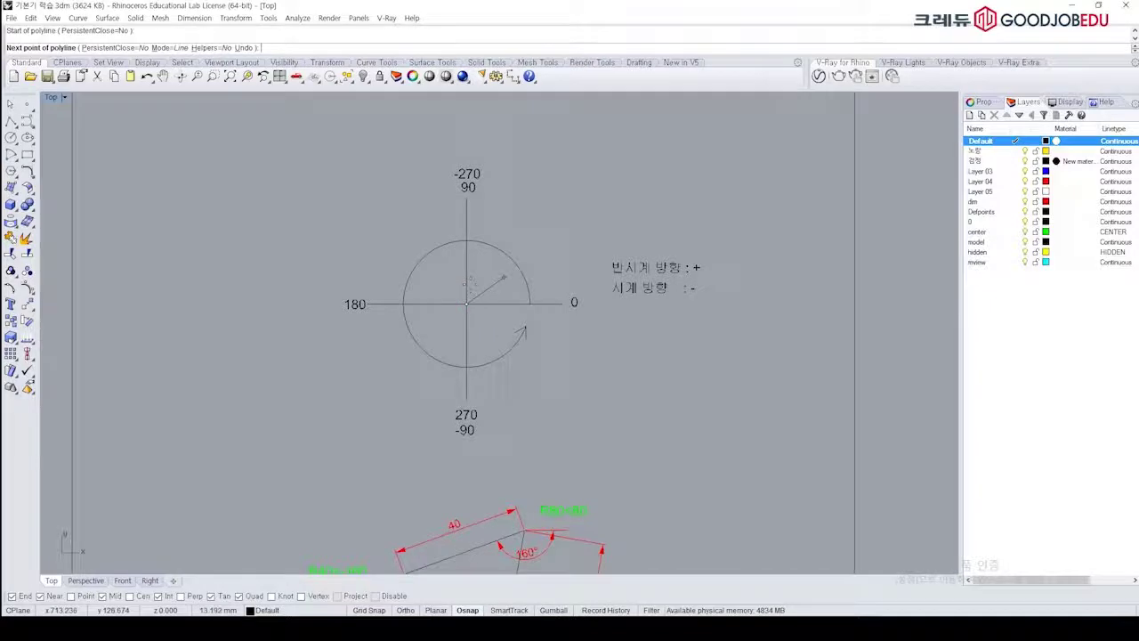
{"action": "scroll", "coordinate": [466, 307], "scroll_direction": "up", "scroll_amount": 2}
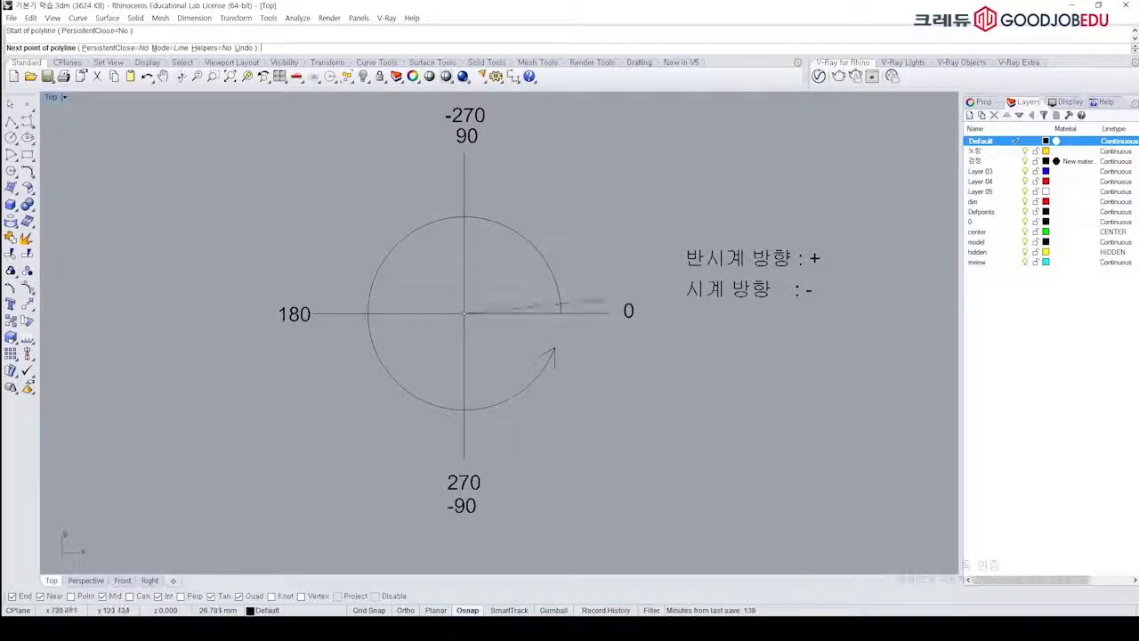
{"action": "scroll", "coordinate": [592, 266], "scroll_direction": "down", "scroll_amount": 3}
{"action": "key", "text": "Escape"}
Step: Mark the starting corner of the length-and-angle example with a small circle centred on its lower-left endpoint
{"action": "right_click_drag", "start_coordinate": [648, 414], "coordinate": [634, 263]}
{"action": "scroll", "coordinate": [634, 264], "scroll_direction": "down", "scroll_amount": 2}
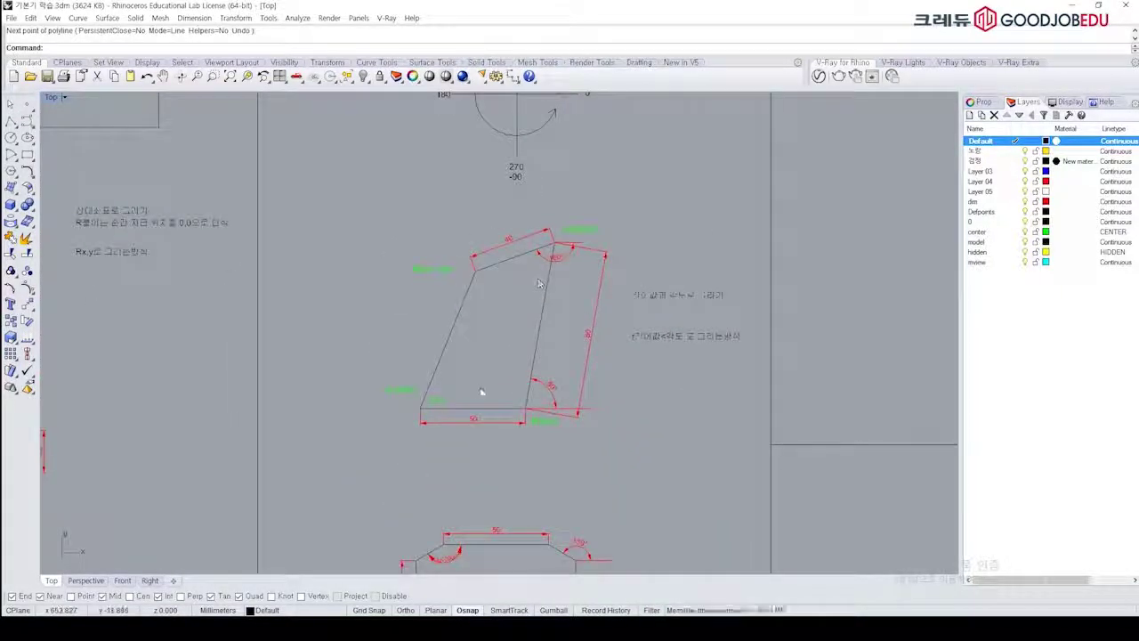
{"action": "scroll", "coordinate": [454, 392], "scroll_direction": "up", "scroll_amount": 3}
{"action": "type", "text": "c"}
{"action": "key", "text": "Return"}
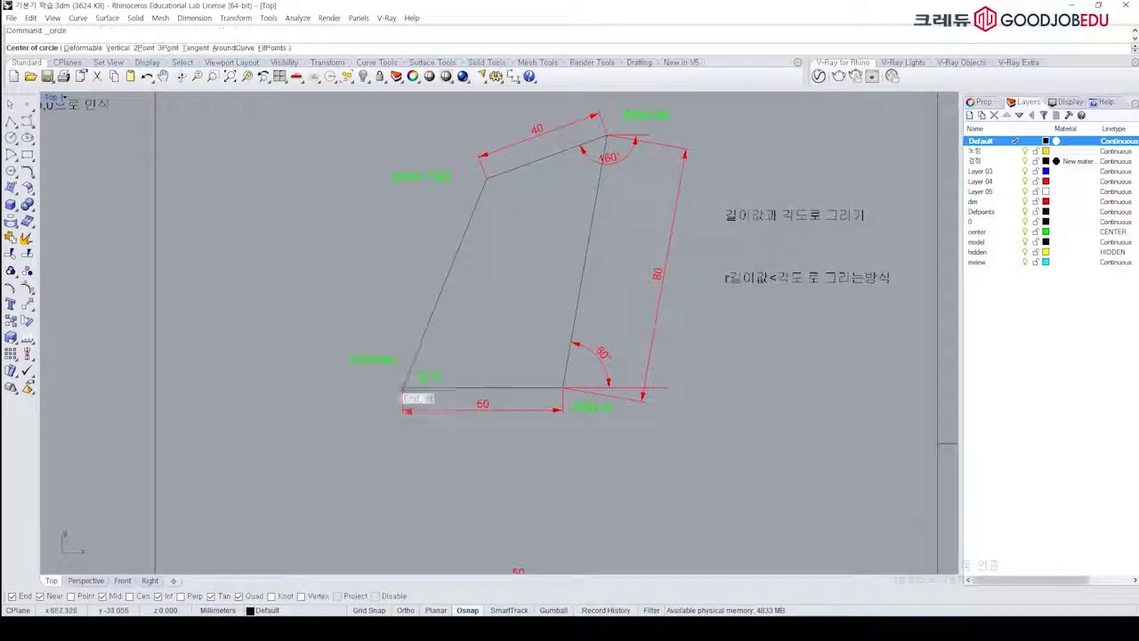
{"action": "left_click", "coordinate": [404, 388]}
{"action": "scroll", "coordinate": [421, 406], "scroll_direction": "up", "scroll_amount": 2}
Step: Draw a small polyline arrow pointing right beside the circle at the example's starting corner
{"action": "type", "text": "pl"}
{"action": "key", "text": "Return"}
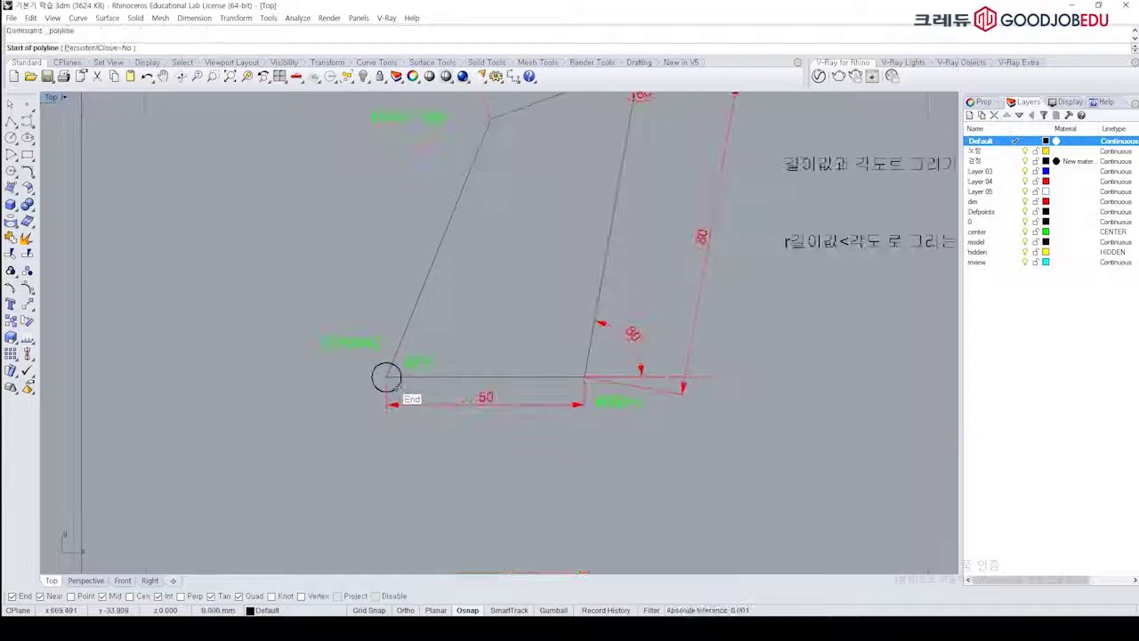
{"action": "scroll", "coordinate": [406, 385], "scroll_direction": "up", "scroll_amount": 4}
{"action": "left_click", "coordinate": [405, 383]}
{"action": "left_click", "coordinate": [449, 383]}
{"action": "scroll", "coordinate": [543, 352], "scroll_direction": "down", "scroll_amount": 5}
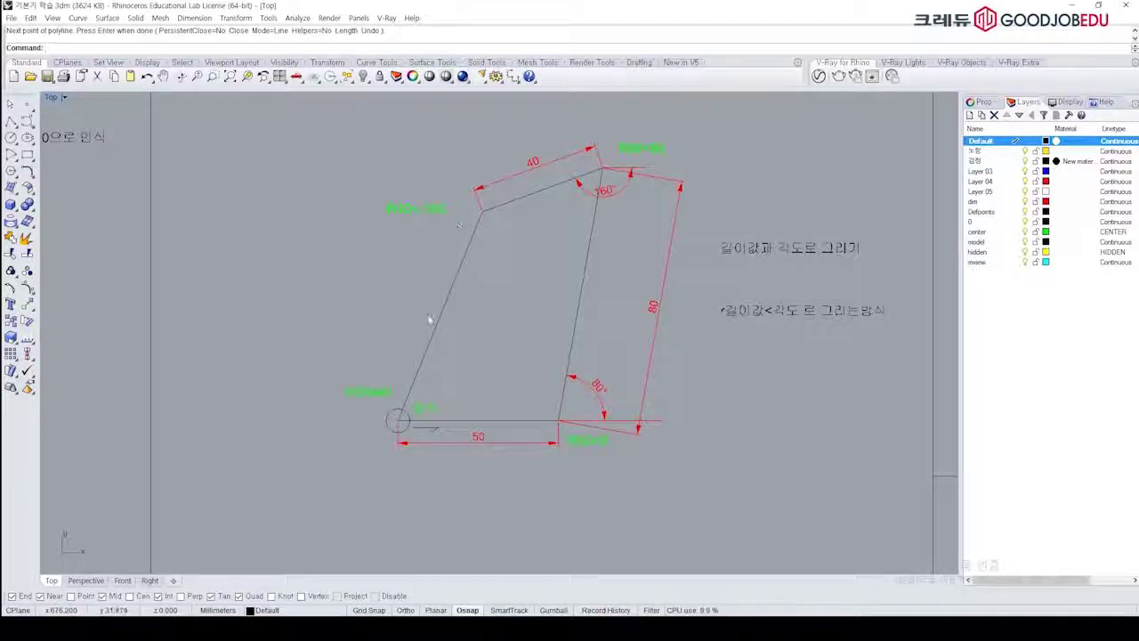
{"action": "left_click_drag", "start_coordinate": [379, 371], "coordinate": [332, 405]}
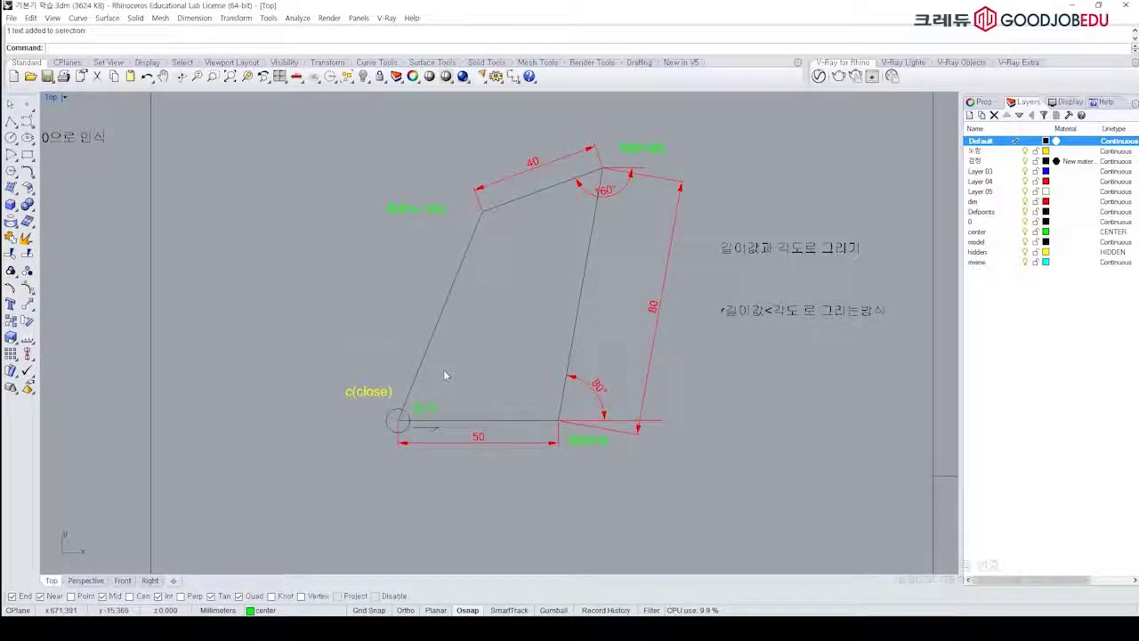
{"action": "left_click", "coordinate": [480, 352]}
{"action": "right_click_drag", "start_coordinate": [574, 354], "coordinate": [474, 341]}
{"action": "key", "text": "space"}
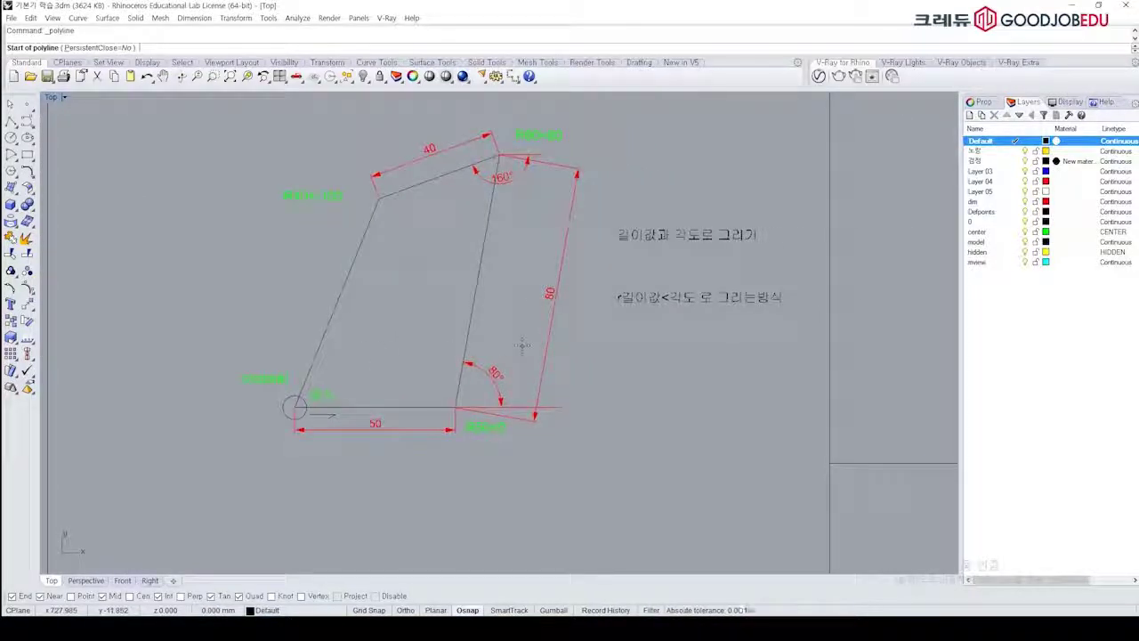
{"action": "mouse_move", "coordinate": [600, 442]}
{"action": "right_mouse_down"}
{"action": "mouse_move", "coordinate": [610, 435]}
{"action": "mouse_move", "coordinate": [618, 449]}
{"action": "right_mouse_up"}
{"action": "scroll", "coordinate": [658, 391], "scroll_direction": "down", "scroll_amount": 2}
{"action": "key", "text": "Escape"}
Step: Move the two length-and-angle notes straight up beside the example outline
{"action": "right_click_drag", "start_coordinate": [698, 366], "coordinate": [667, 374]}
{"action": "type", "text": "m"}
{"action": "key", "text": "space"}
{"action": "left_click_drag", "start_coordinate": [670, 242], "coordinate": [594, 395]}
{"action": "key", "text": "space"}
{"action": "left_click", "coordinate": [672, 338]}
{"action": "left_click", "coordinate": [664, 211]}
Step: Move the whole quadrilateral example, including its dimensions, labels and two notes, horizontally left to free space beside it
{"action": "right_click_drag", "start_coordinate": [618, 308], "coordinate": [631, 320]}
{"action": "scroll", "coordinate": [664, 316], "scroll_direction": "down", "scroll_amount": 2}
{"action": "key", "text": "space"}
{"action": "left_click_drag", "start_coordinate": [722, 181], "coordinate": [560, 303]}
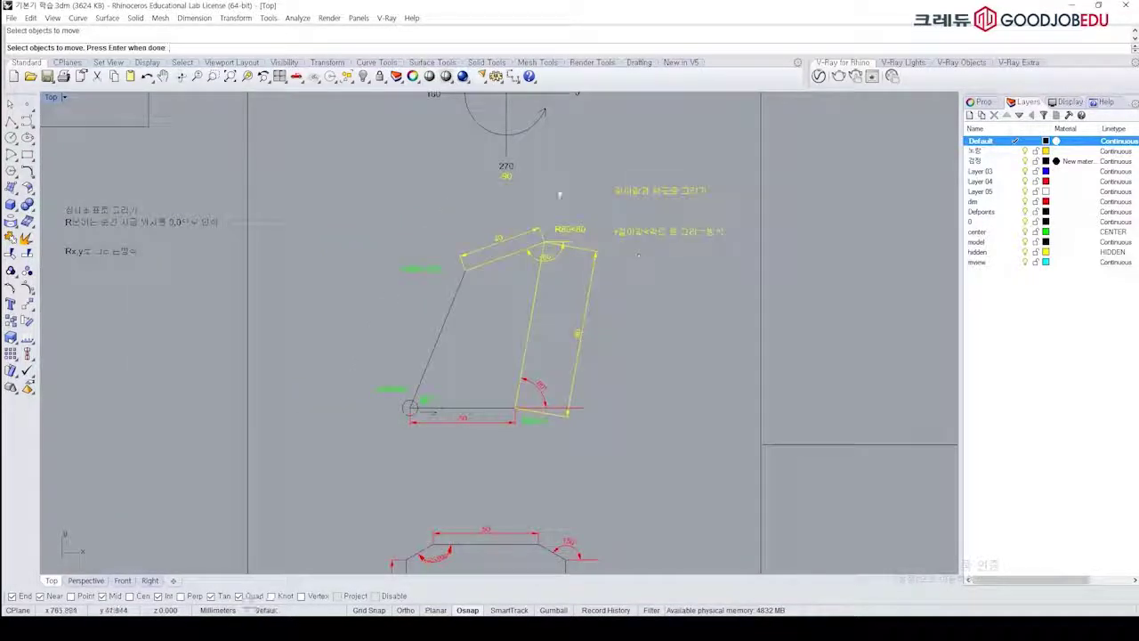
{"action": "left_click", "coordinate": [521, 180]}
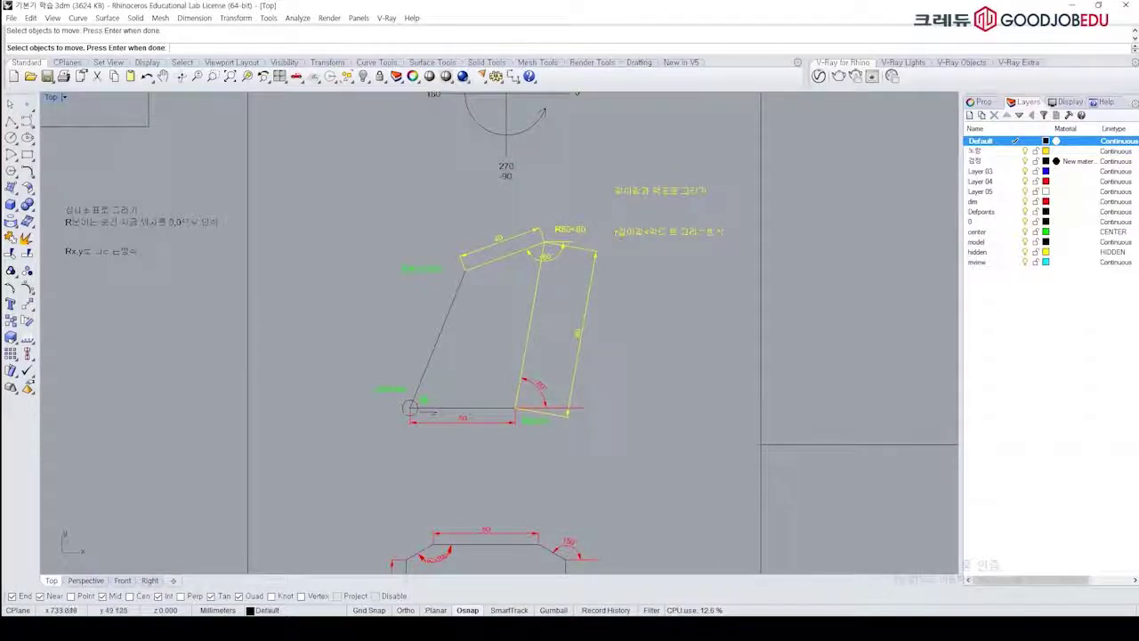
{"action": "left_click_drag", "start_coordinate": [351, 458], "coordinate": [614, 242]}
{"action": "key", "text": "Return"}
{"action": "left_click", "coordinate": [623, 451]}
{"action": "left_click", "coordinate": [534, 453]}
Step: Start a polyline in the empty space right of the quadrilateral example and draw its base with r50<0
{"action": "mouse_move", "coordinate": [600, 376]}
{"action": "right_mouse_down"}
{"action": "mouse_move", "coordinate": [589, 324]}
{"action": "mouse_move", "coordinate": [574, 333]}
{"action": "mouse_move", "coordinate": [665, 375]}
{"action": "right_mouse_up"}
{"action": "scroll", "coordinate": [576, 321], "scroll_direction": "up", "scroll_amount": 4}
{"action": "right_click_drag", "start_coordinate": [526, 392], "coordinate": [500, 391]}
{"action": "type", "text": "pl"}
{"action": "key", "text": "Return"}
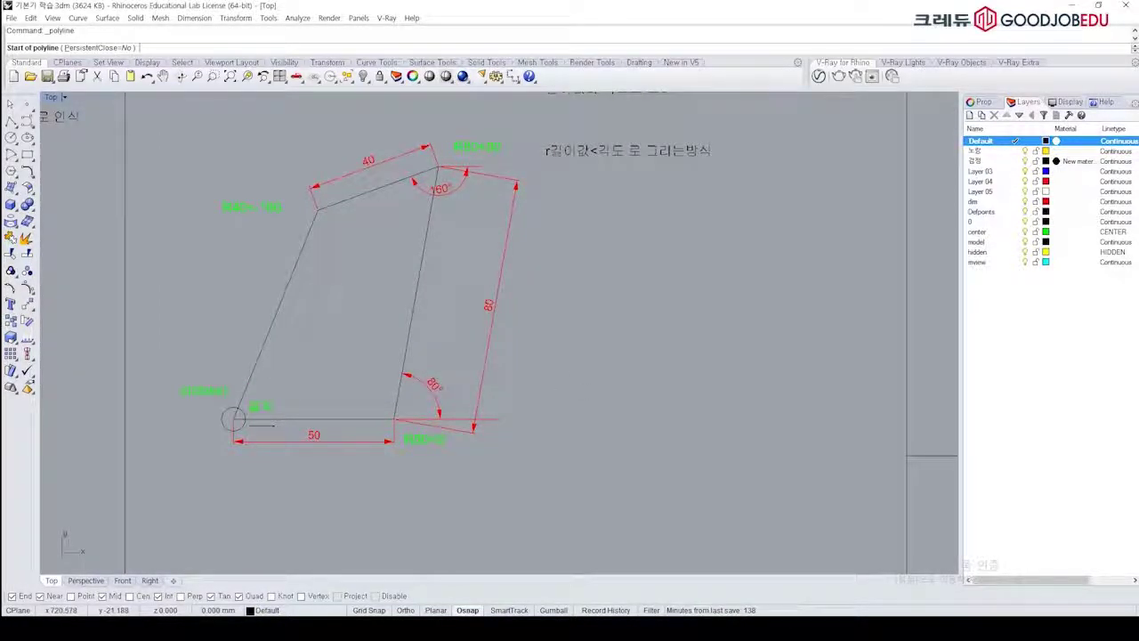
{"action": "left_click", "coordinate": [589, 397]}
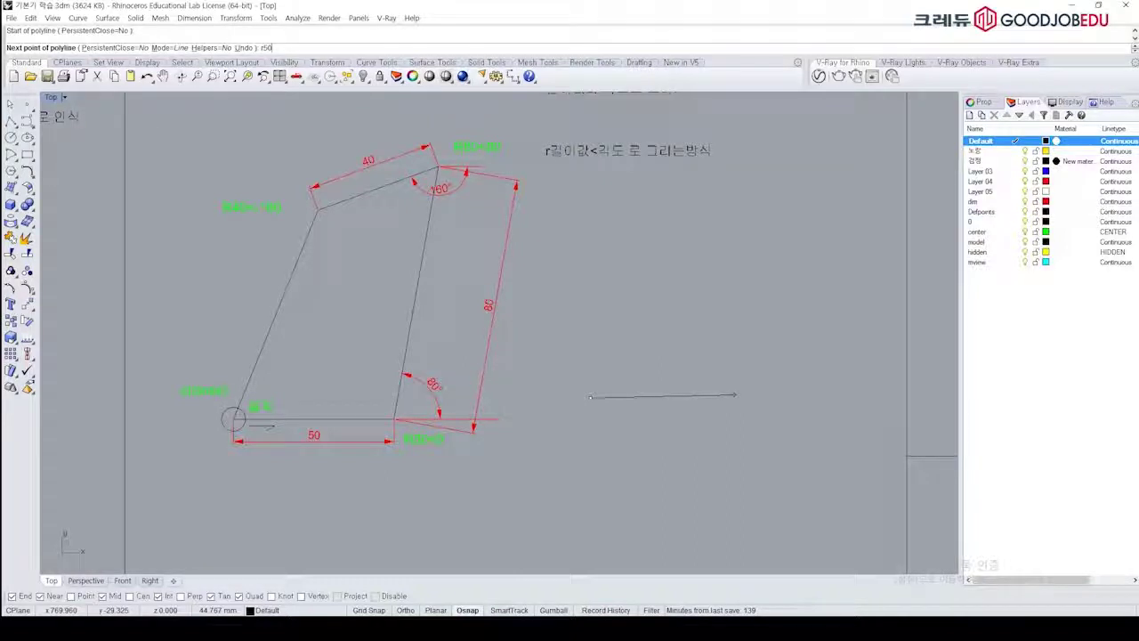
{"action": "type", "text": "<"}
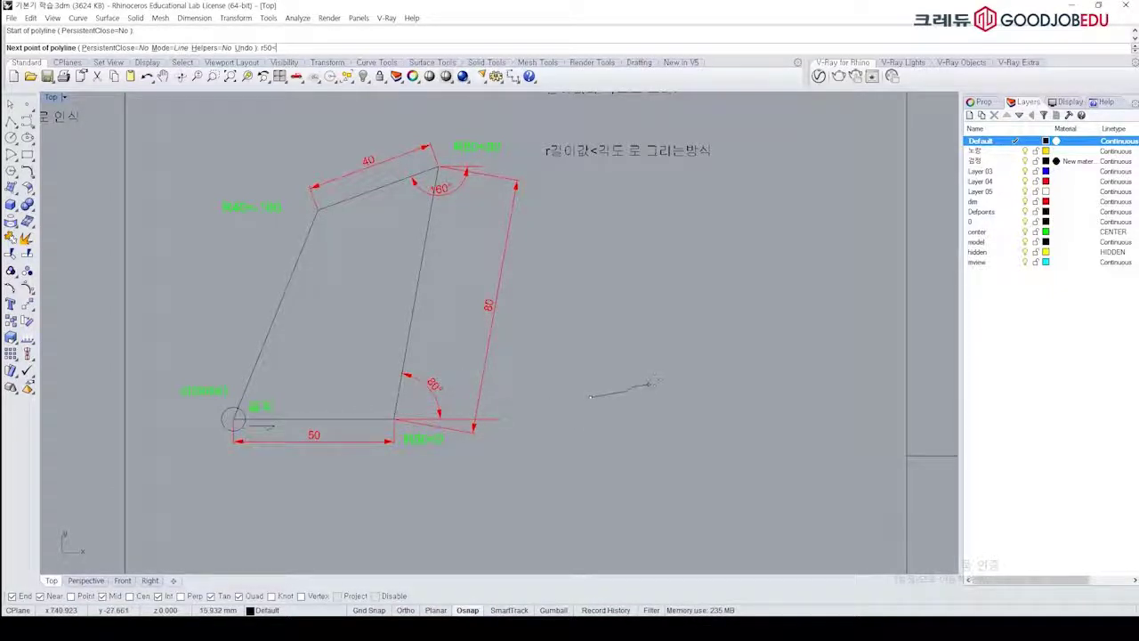
{"action": "type", "text": "0"}
{"action": "key", "text": "Return"}
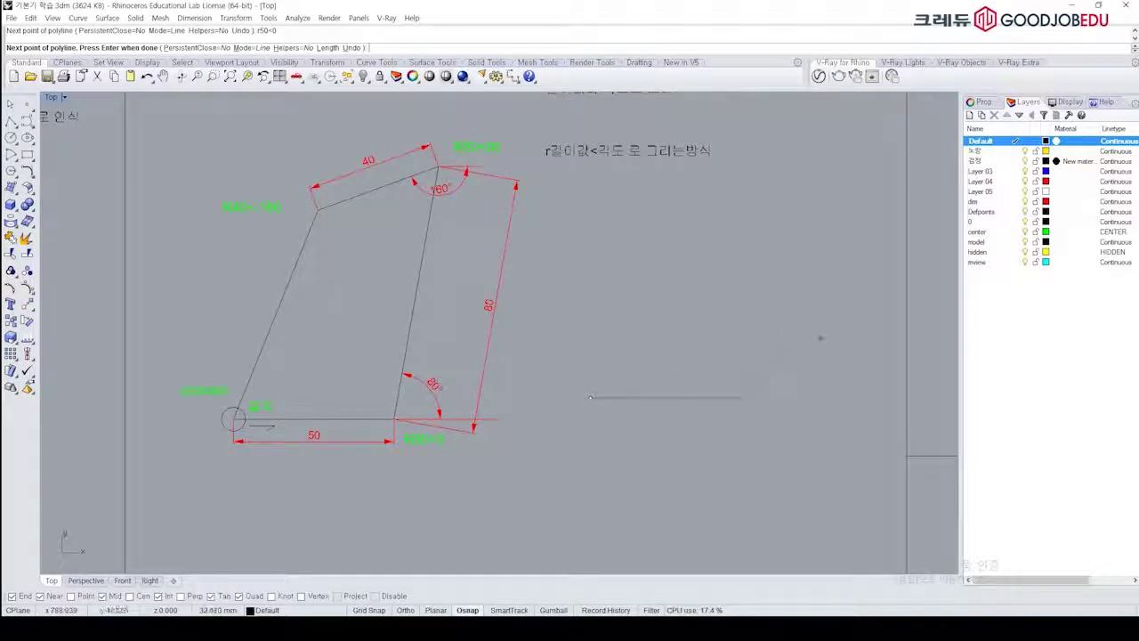
Step: Add the steep right-hand side of the practice quadrilateral with r80<80
{"action": "type", "text": "80<80"}
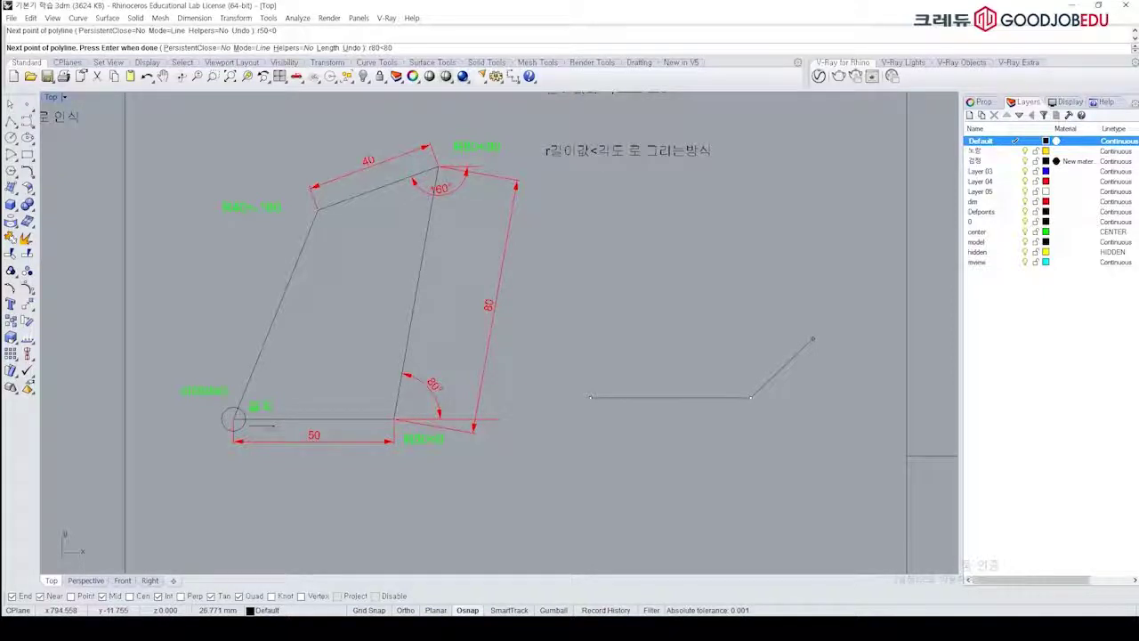
{"action": "key", "text": "Return"}
{"action": "right_click_drag", "start_coordinate": [744, 311], "coordinate": [756, 338]}
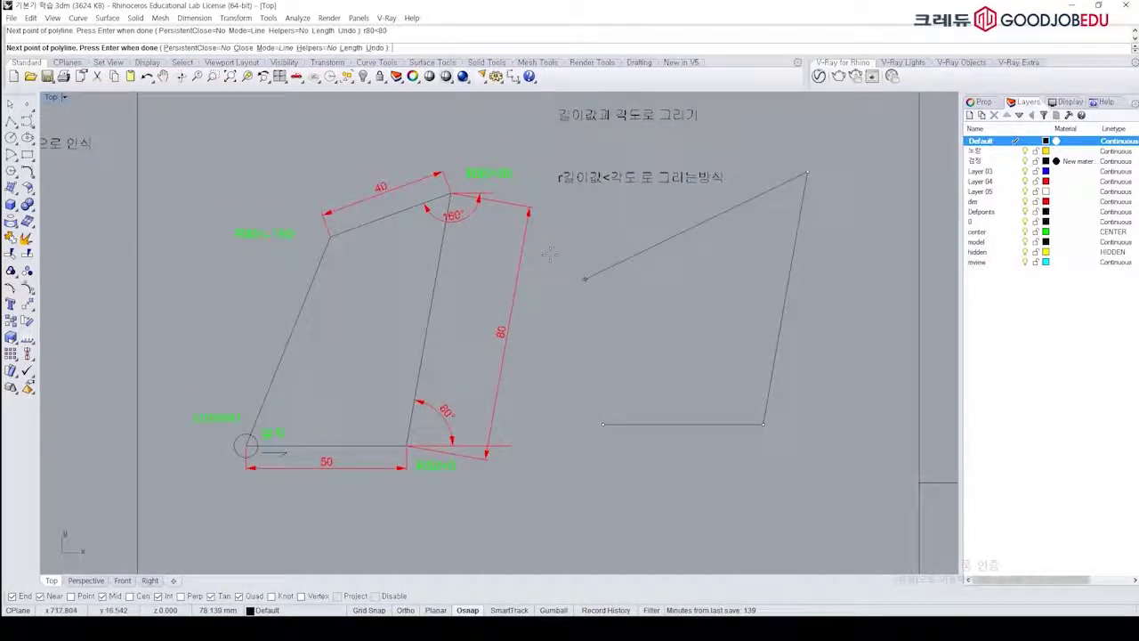
{"action": "scroll", "coordinate": [454, 200], "scroll_direction": "up", "scroll_amount": 3}
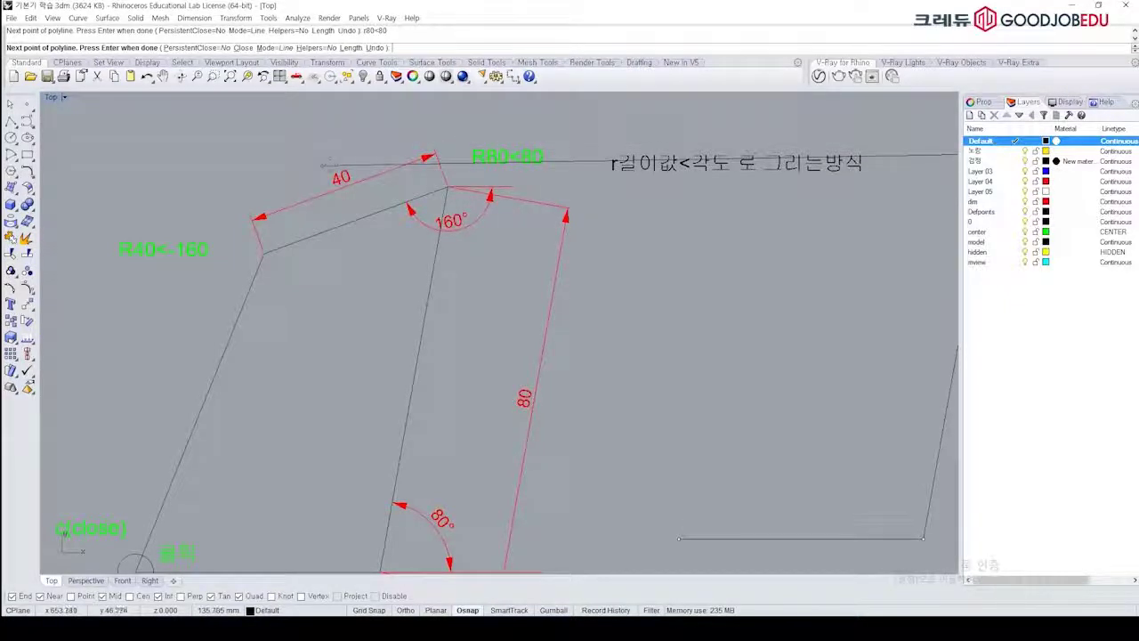
Step: Add the sloping upper side of the practice quadrilateral with r40<-160, and close the polyline back to its starting point
{"action": "type", "text": "r40<"}
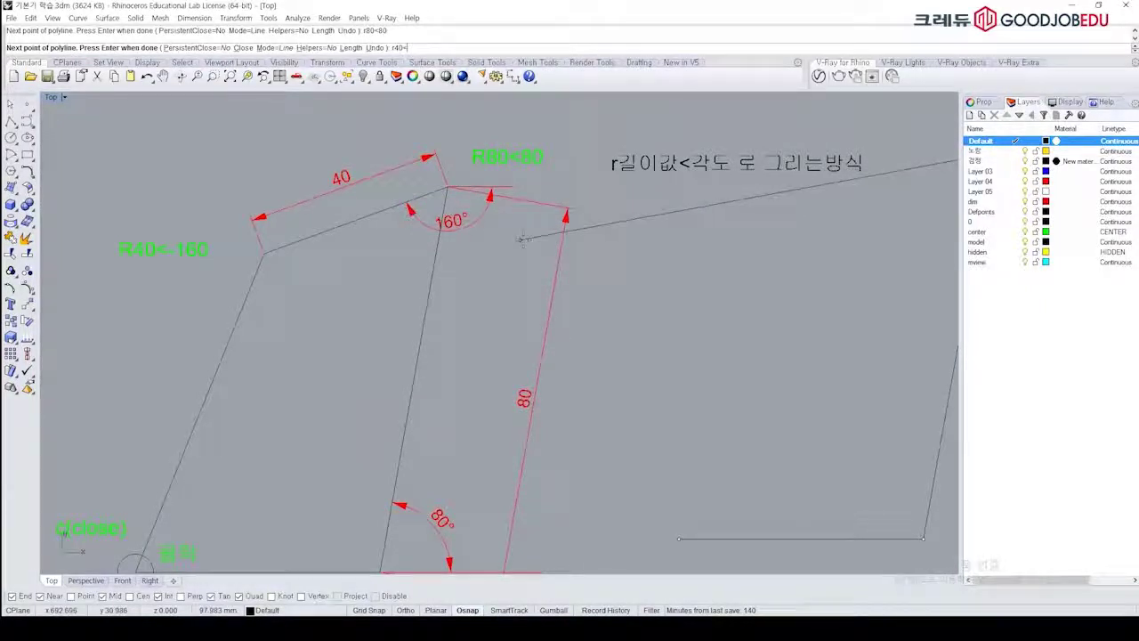
{"action": "type", "text": "-160"}
{"action": "key", "text": "Return"}
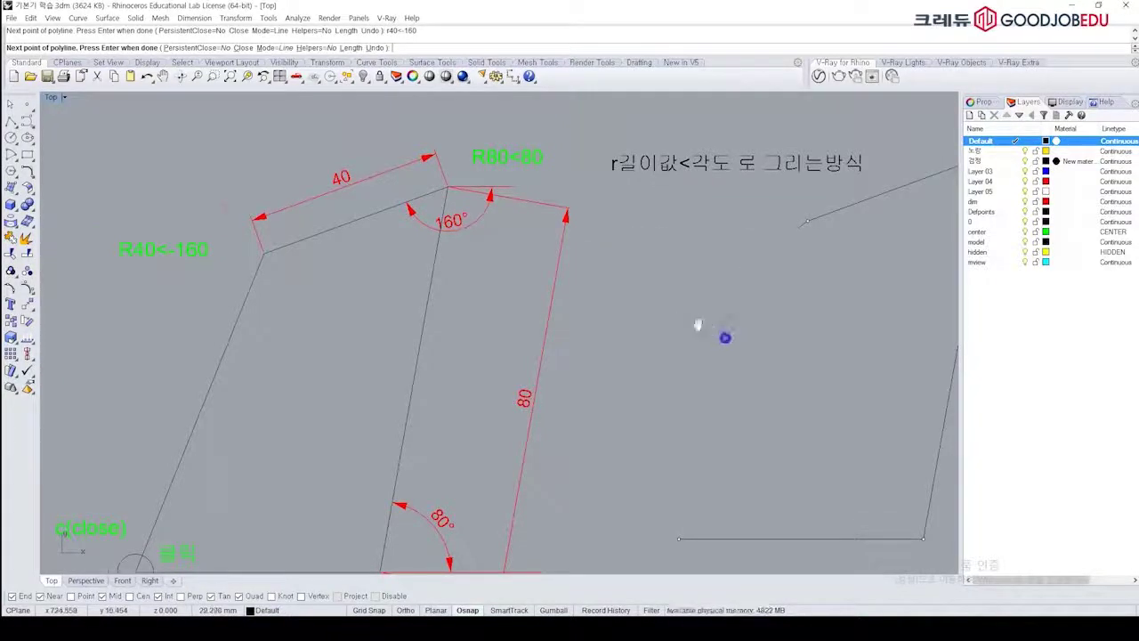
{"action": "right_click_drag", "start_coordinate": [727, 338], "coordinate": [652, 293]}
{"action": "scroll", "coordinate": [660, 283], "scroll_direction": "down", "scroll_amount": 2}
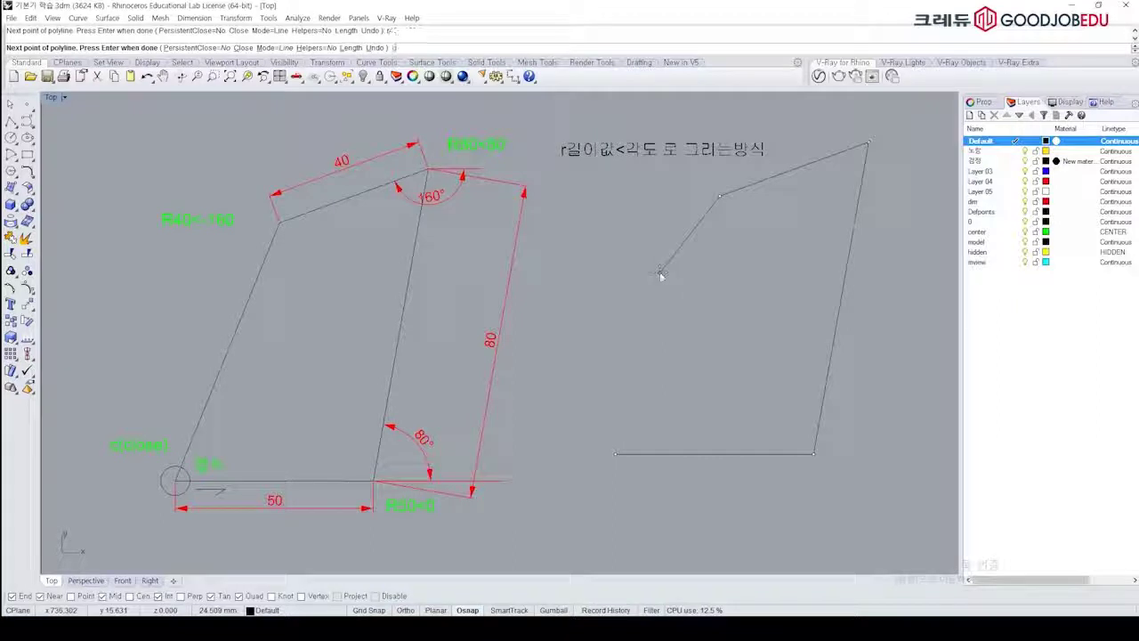
{"action": "type", "text": "c"}
{"action": "key", "text": "Return"}
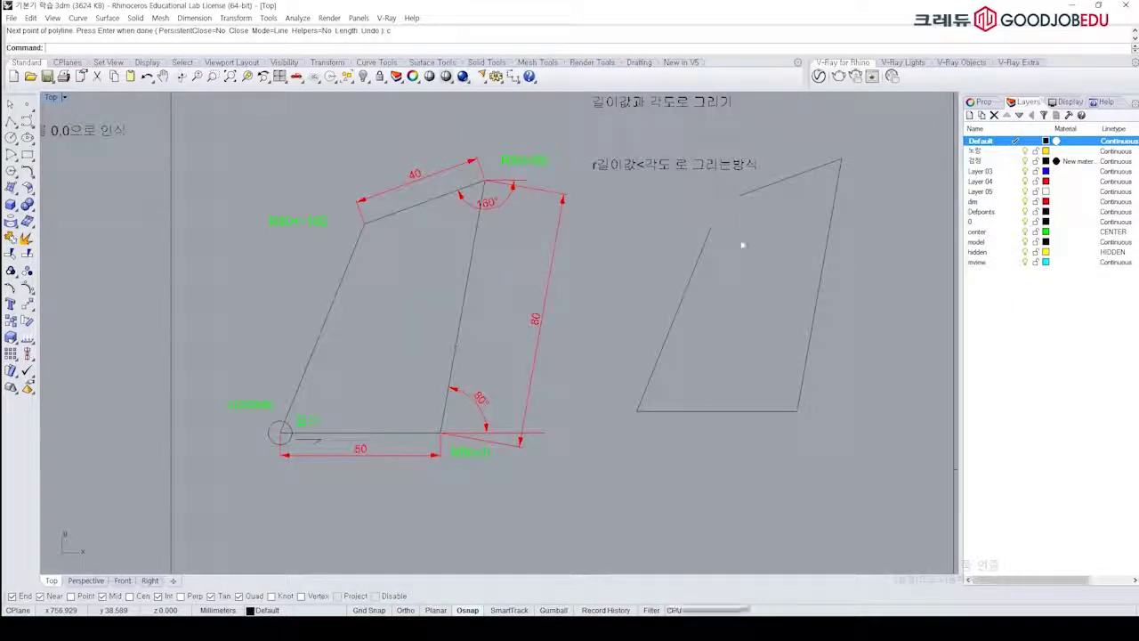
Step: Bring the eight-sided example with 15 mm angled corners, below the quadrilateral, into view
{"action": "scroll", "coordinate": [738, 244], "scroll_direction": "down", "scroll_amount": 5}
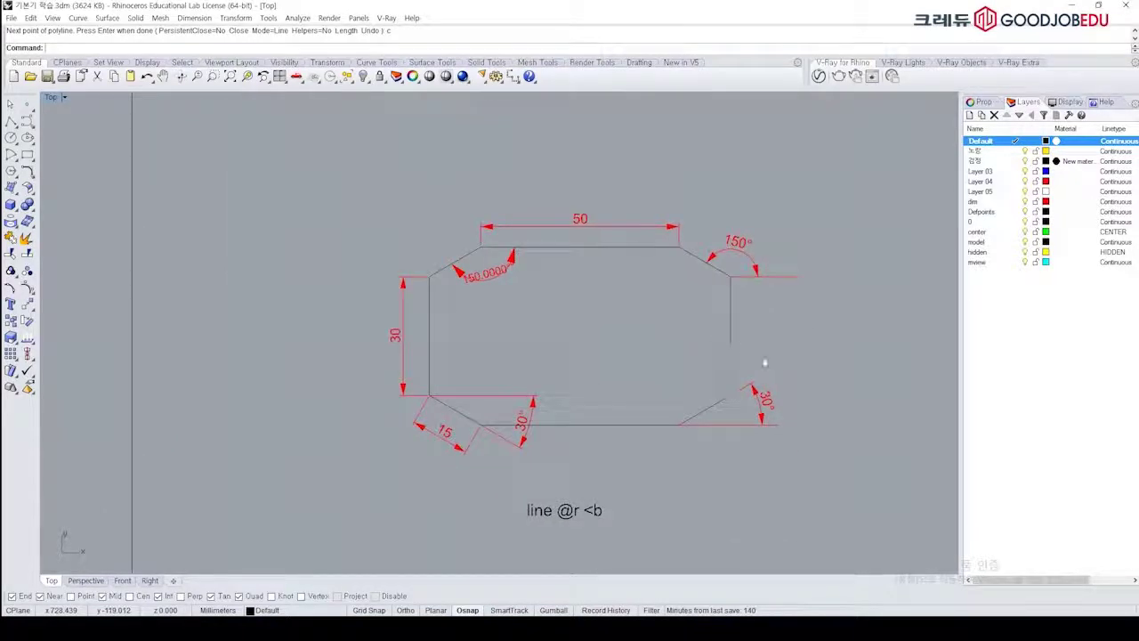
{"action": "right_click_drag", "start_coordinate": [691, 330], "coordinate": [682, 290]}
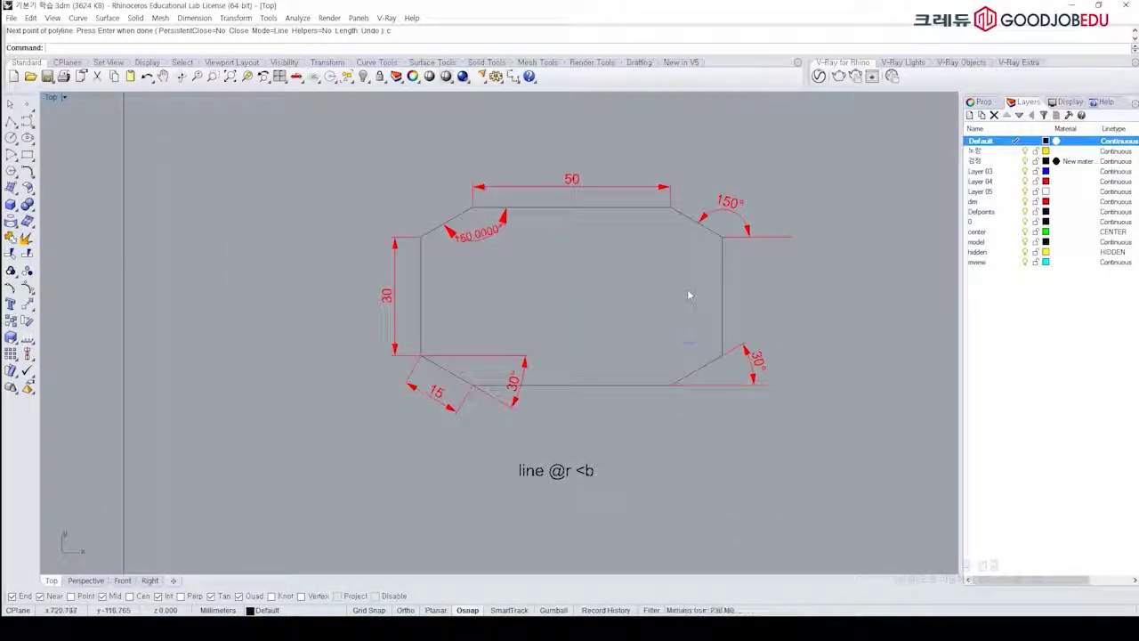
Step: Examine the dimensioned octagon exercise and the angled polyline exercise below it
{"action": "scroll", "coordinate": [715, 287], "scroll_direction": "down", "scroll_amount": 8}
{"action": "right_click_drag", "start_coordinate": [721, 378], "coordinate": [626, 143]}
{"action": "scroll", "coordinate": [614, 338], "scroll_direction": "up", "scroll_amount": 5}
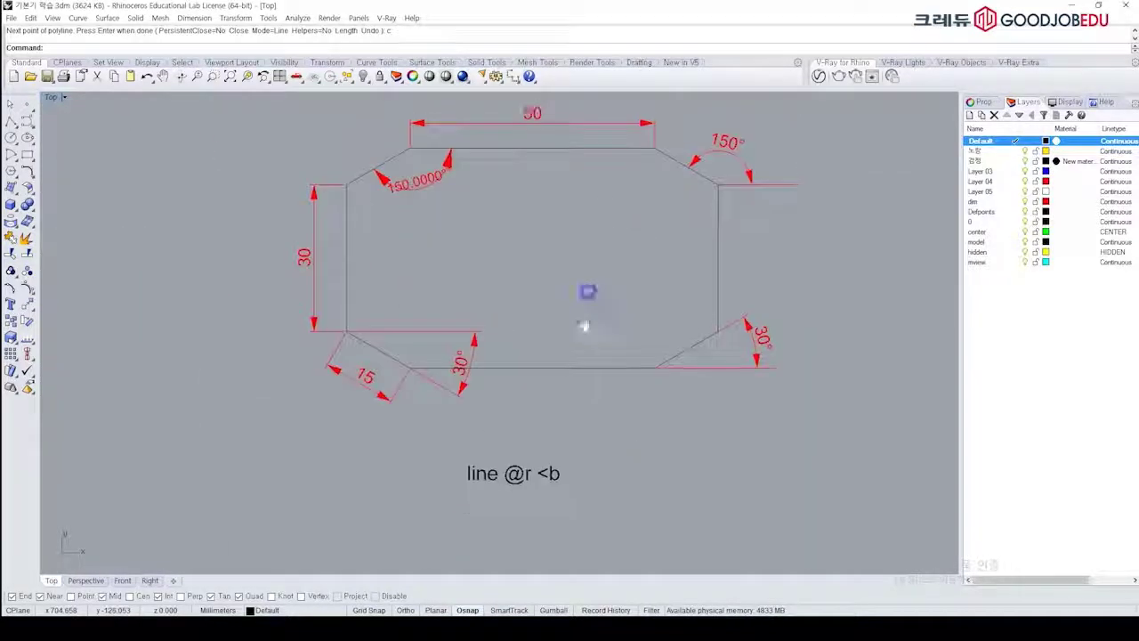
{"action": "right_click_drag", "start_coordinate": [588, 294], "coordinate": [587, 365]}
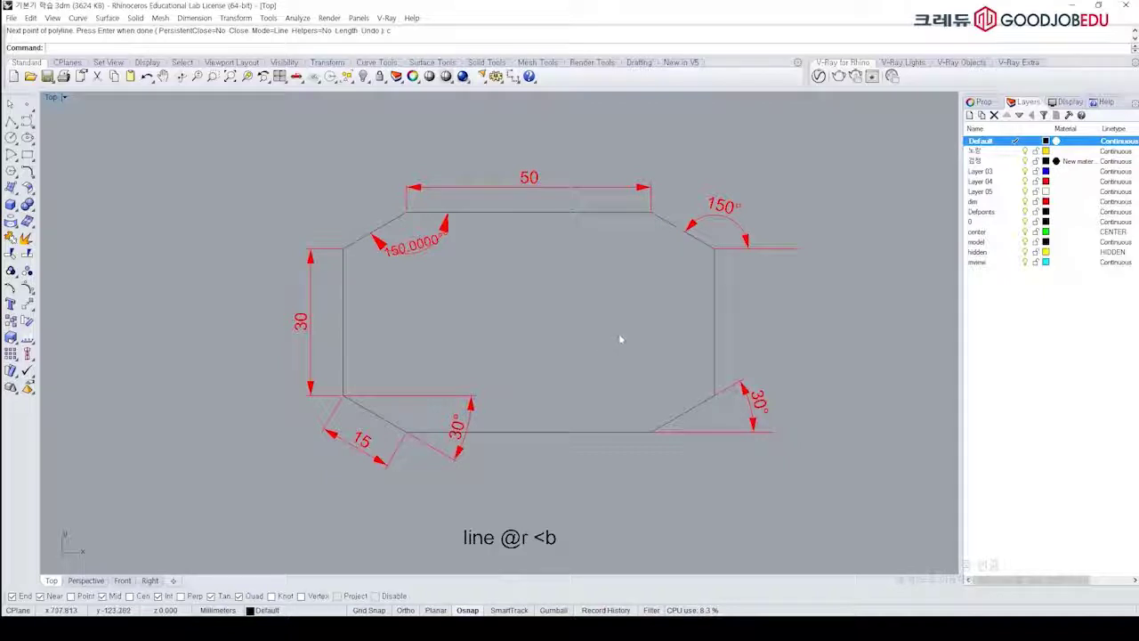
{"action": "scroll", "coordinate": [619, 338], "scroll_direction": "down", "scroll_amount": 12}
{"action": "mouse_move", "coordinate": [624, 466]}
{"action": "right_mouse_down"}
{"action": "mouse_move", "coordinate": [608, 343]}
{"action": "mouse_move", "coordinate": [626, 257]}
{"action": "mouse_move", "coordinate": [659, 256]}
{"action": "right_mouse_up"}
{"action": "scroll", "coordinate": [608, 344], "scroll_direction": "up", "scroll_amount": 10}
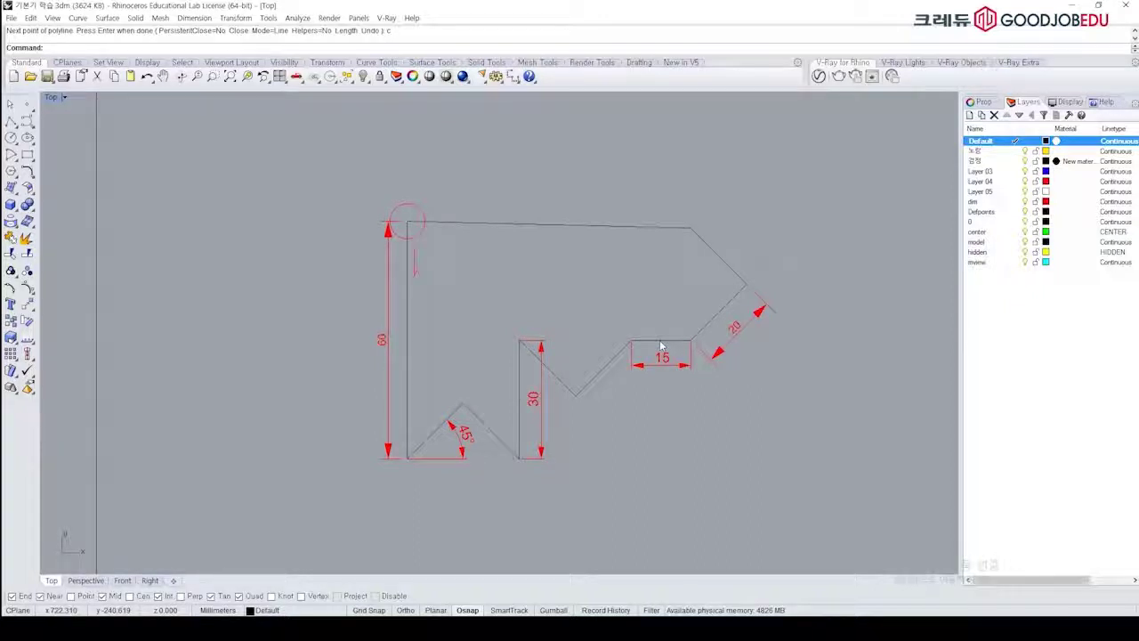
{"action": "scroll", "coordinate": [704, 286], "scroll_direction": "down", "scroll_amount": 6}
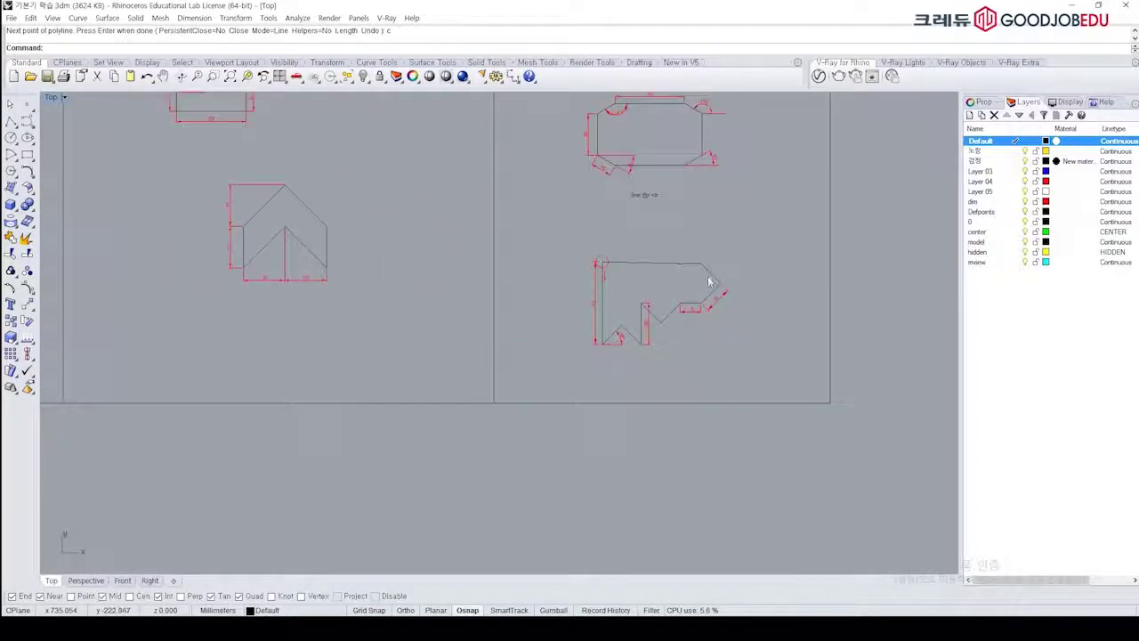
Step: Examine the 스냅 사용하기 practice sheet, from the square to the paired and concentric circles
{"action": "right_click_drag", "start_coordinate": [727, 239], "coordinate": [562, 432]}
{"action": "mouse_move", "coordinate": [689, 254]}
{"action": "right_mouse_down"}
{"action": "mouse_move", "coordinate": [651, 279]}
{"action": "mouse_move", "coordinate": [468, 300]}
{"action": "right_mouse_up"}
{"action": "scroll", "coordinate": [592, 291], "scroll_direction": "up", "scroll_amount": 6}
{"action": "right_click_drag", "start_coordinate": [638, 298], "coordinate": [608, 310]}
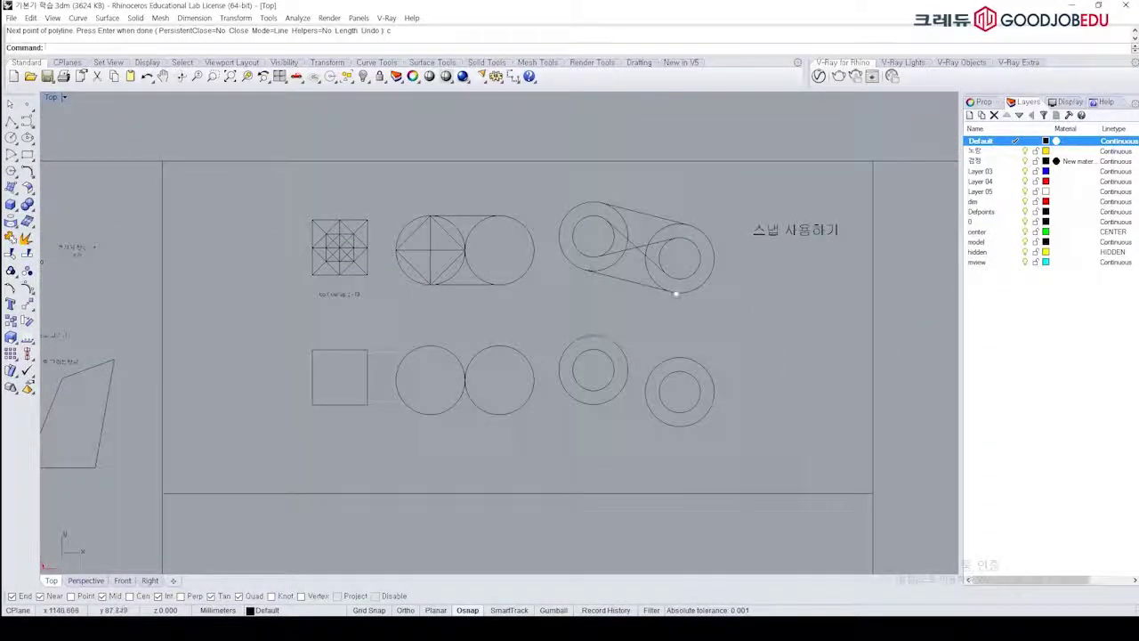
{"action": "right_click_drag", "start_coordinate": [600, 175], "coordinate": [558, 174]}
{"action": "key", "text": "Escape"}
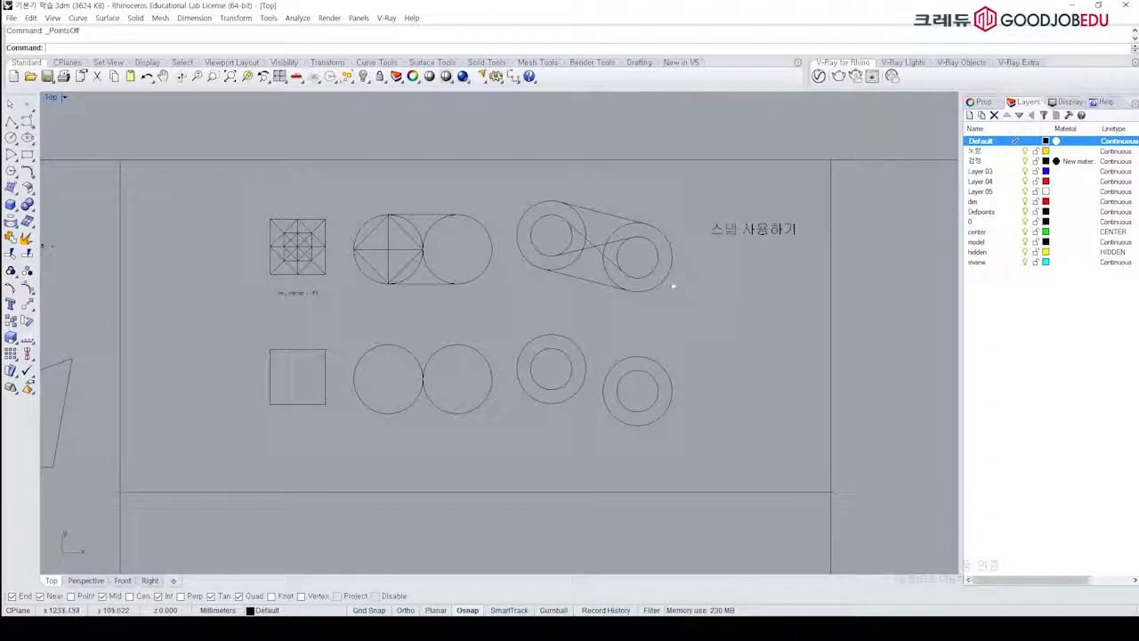
{"action": "right_click_drag", "start_coordinate": [416, 345], "coordinate": [422, 342]}
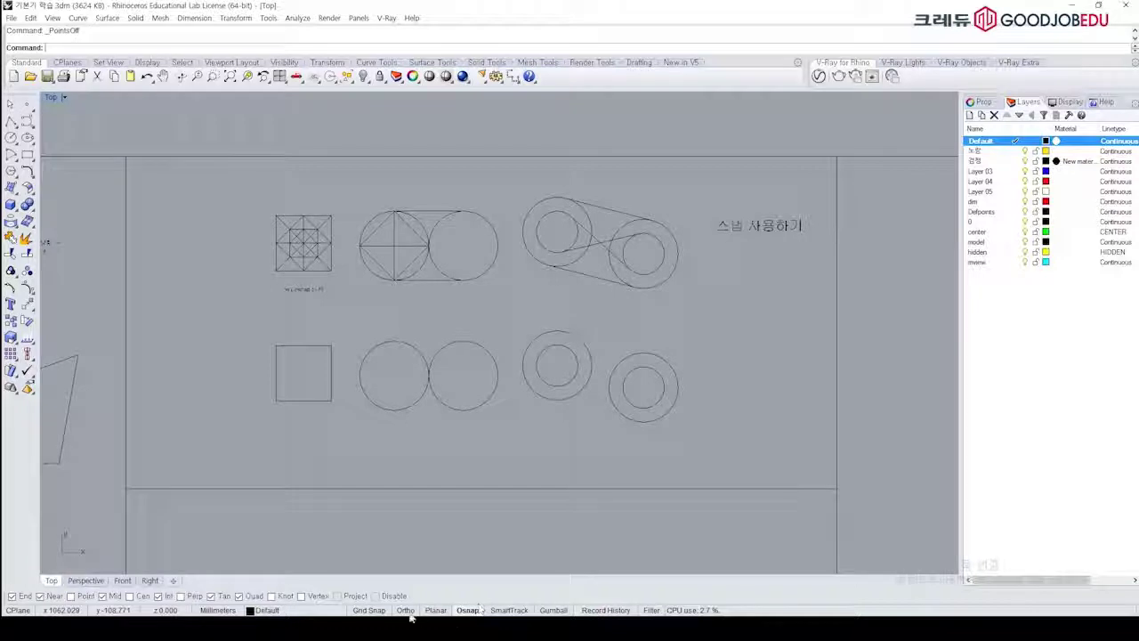
{"action": "left_click", "coordinate": [467, 611]}
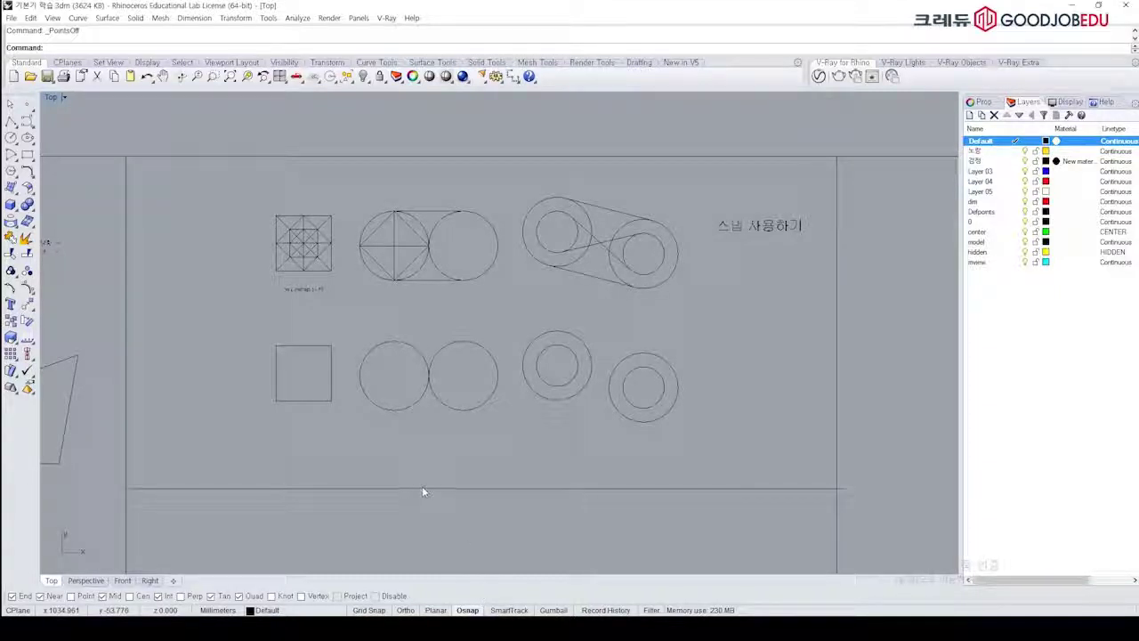
{"action": "right_click_drag", "start_coordinate": [315, 308], "coordinate": [318, 319]}
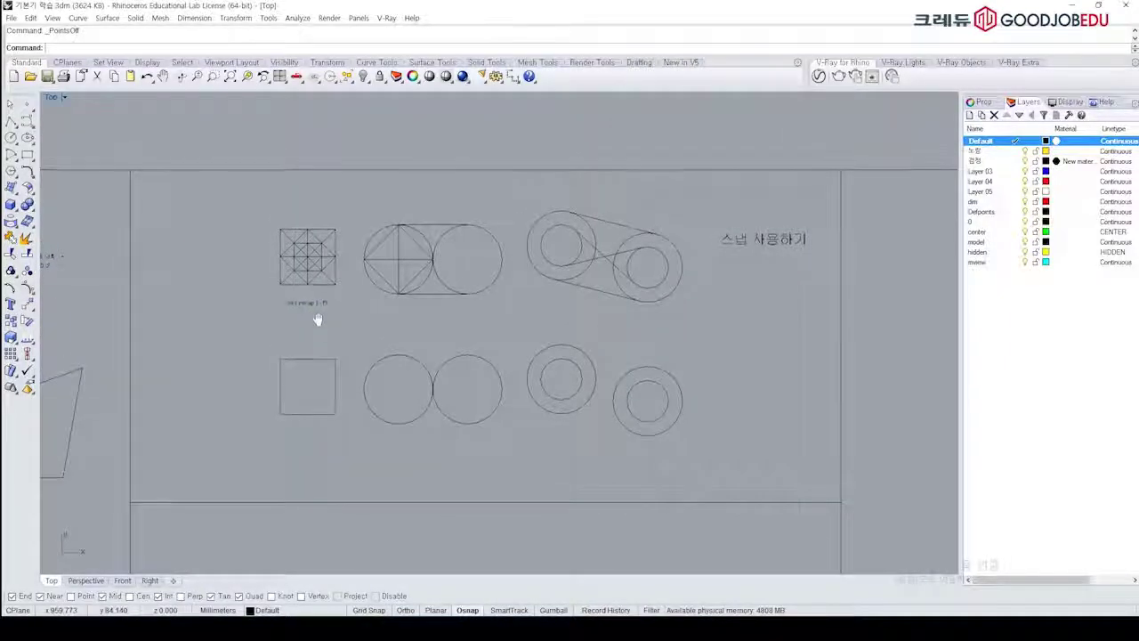
{"action": "scroll", "coordinate": [325, 318], "scroll_direction": "up", "scroll_amount": 2}
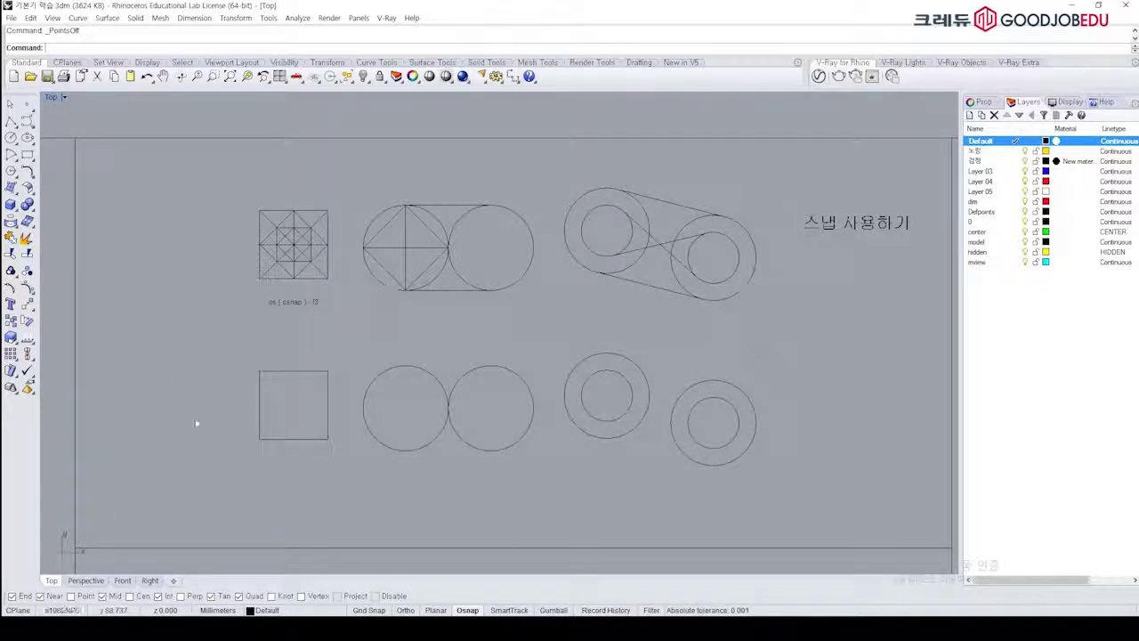
{"action": "right_click_drag", "start_coordinate": [360, 423], "coordinate": [367, 380]}
{"action": "scroll", "coordinate": [367, 380], "scroll_direction": "up", "scroll_amount": 2}
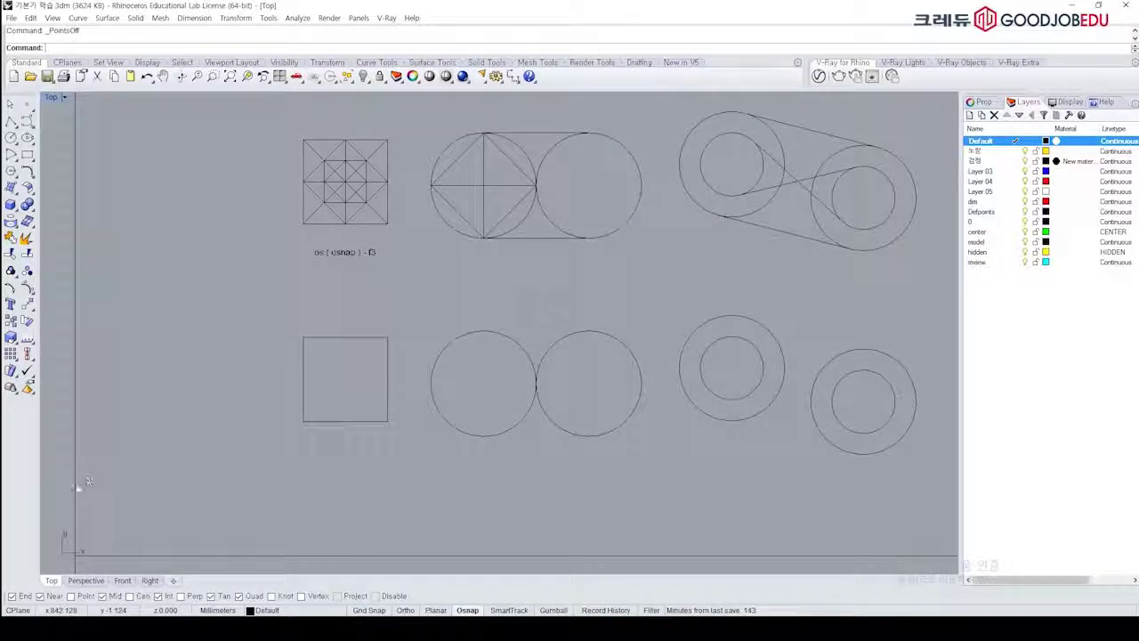
Step: Turn off the End, Mid, Int, Tan, Quad and Near object snaps
{"action": "left_click", "coordinate": [13, 596]}
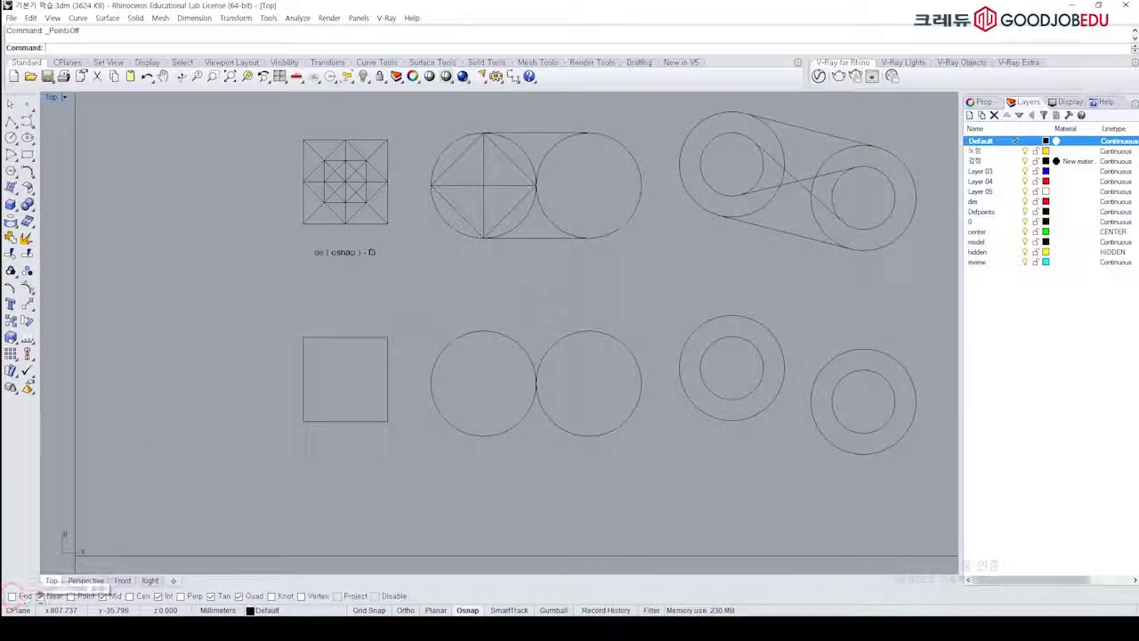
{"action": "left_click", "coordinate": [103, 595]}
{"action": "left_click", "coordinate": [158, 596]}
{"action": "left_click", "coordinate": [210, 595]}
{"action": "left_click", "coordinate": [240, 595]}
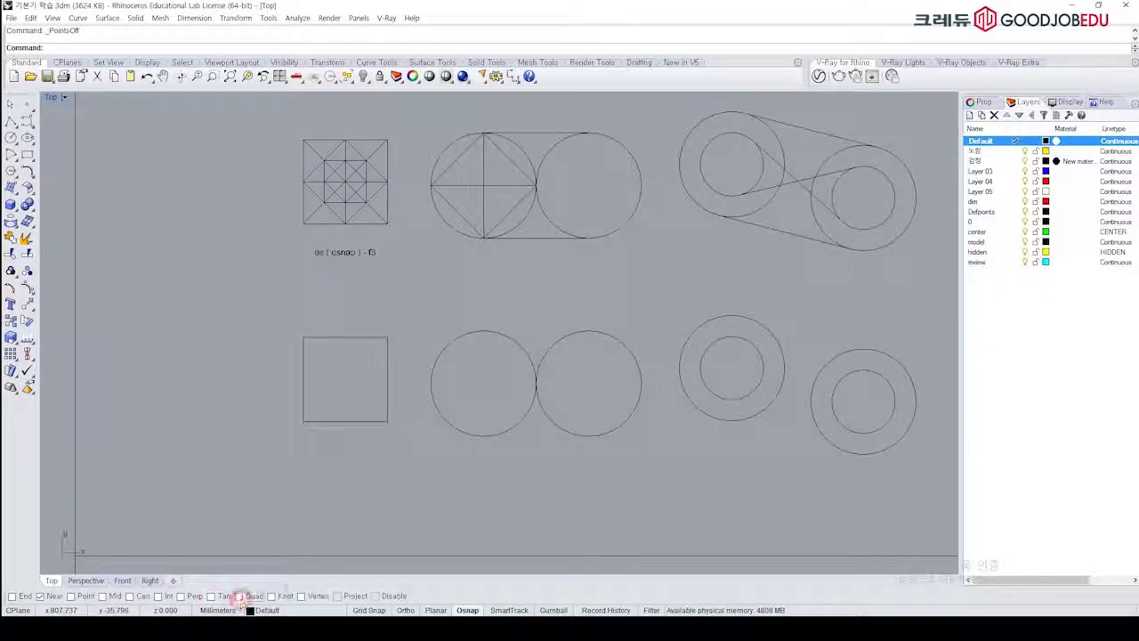
{"action": "left_click", "coordinate": [468, 611]}
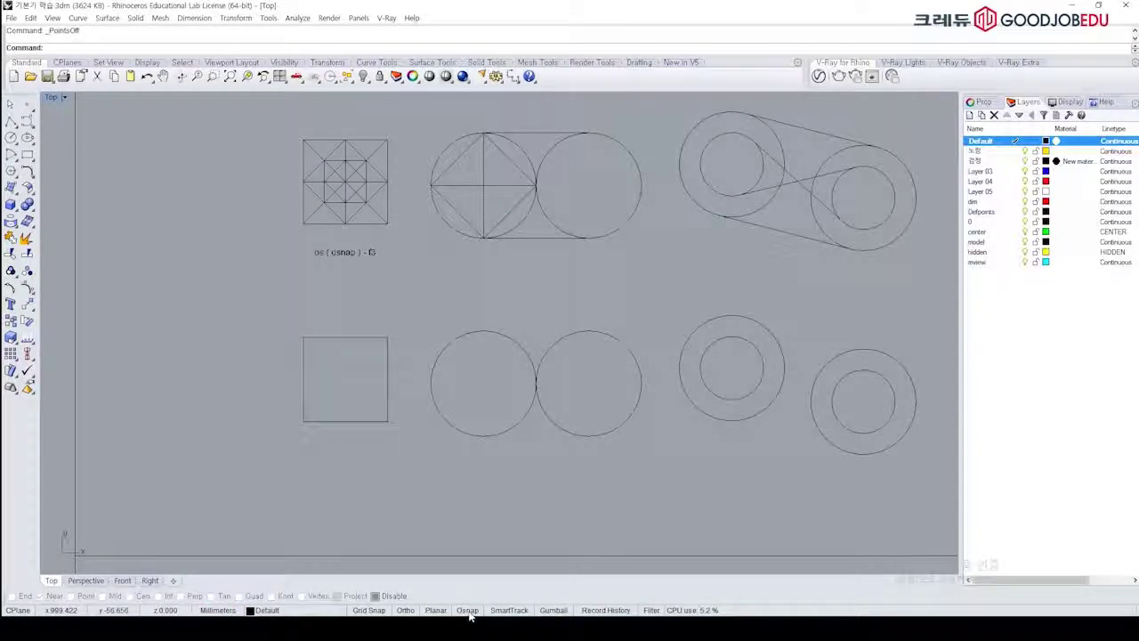
{"action": "left_click", "coordinate": [467, 610]}
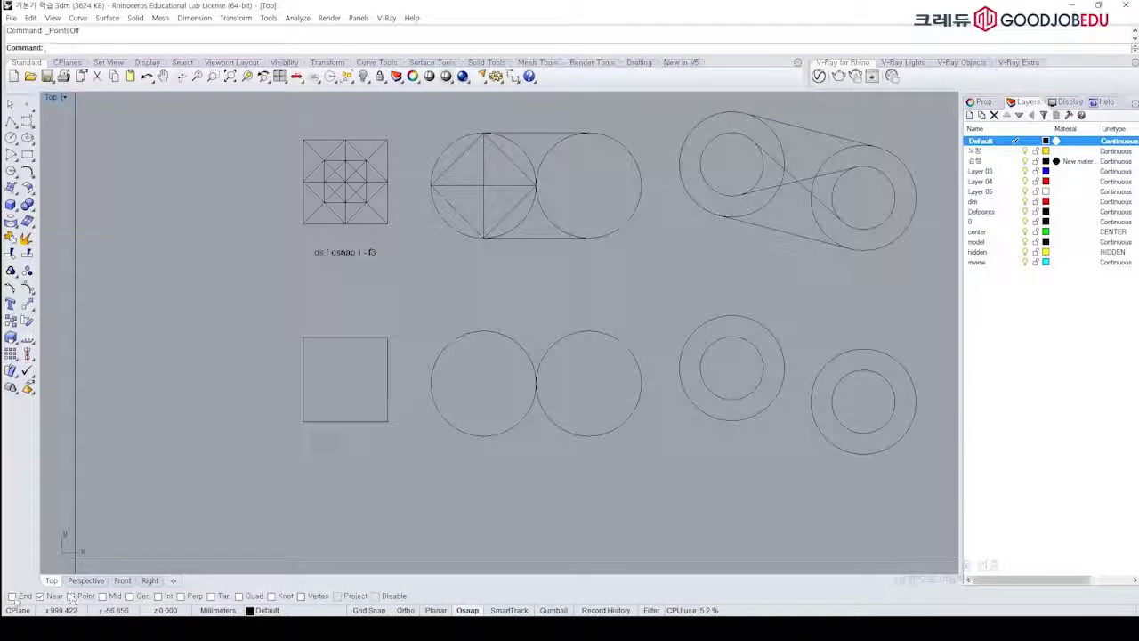
{"action": "left_click", "coordinate": [40, 597]}
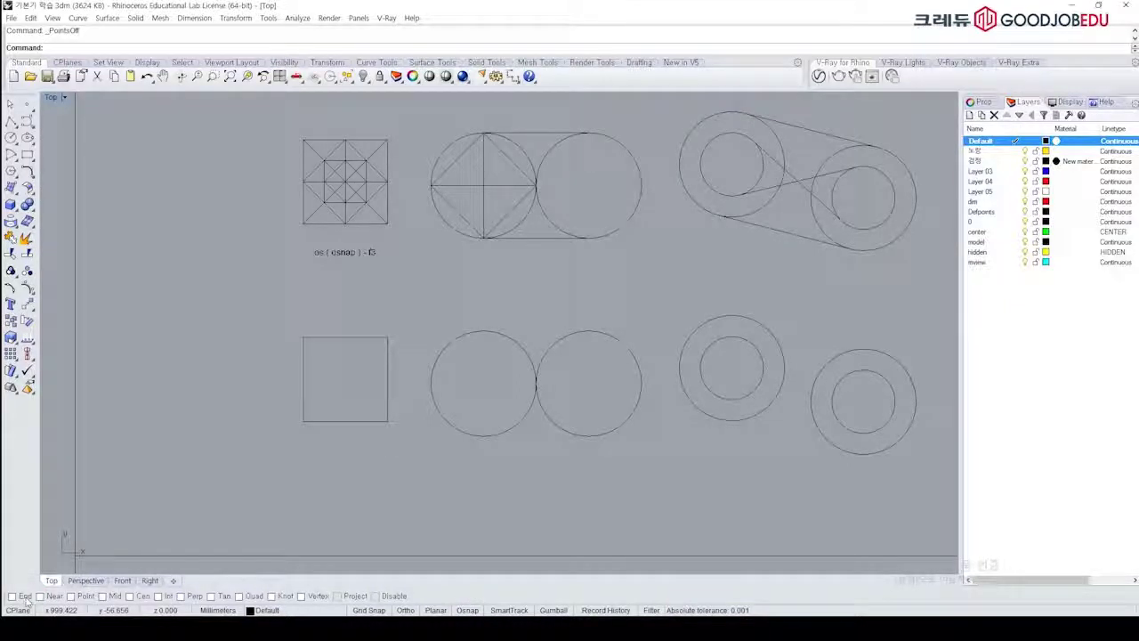
{"action": "left_click", "coordinate": [12, 595]}
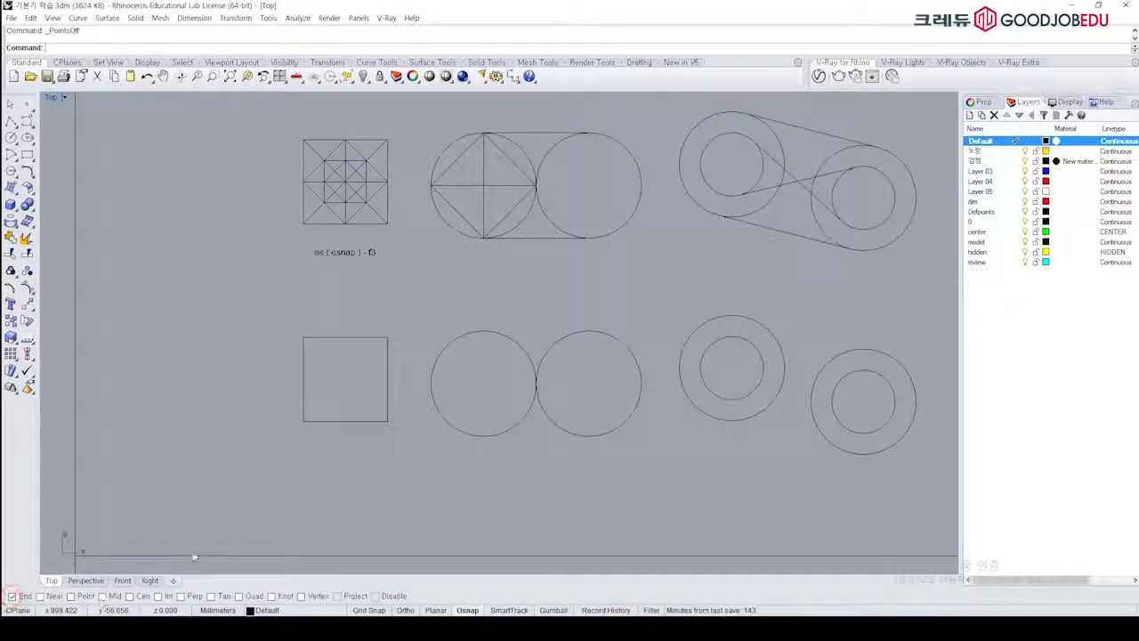
{"action": "scroll", "coordinate": [267, 406], "scroll_direction": "up", "scroll_amount": 3}
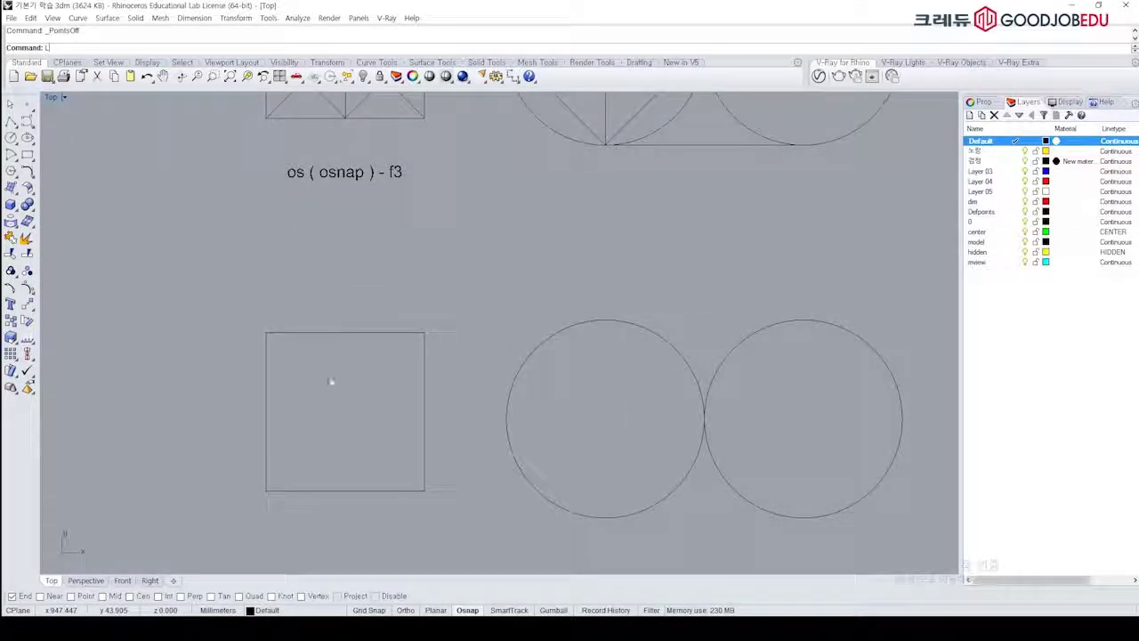
{"action": "key", "text": "Return"}
{"action": "scroll", "coordinate": [526, 270], "scroll_direction": "up", "scroll_amount": 2}
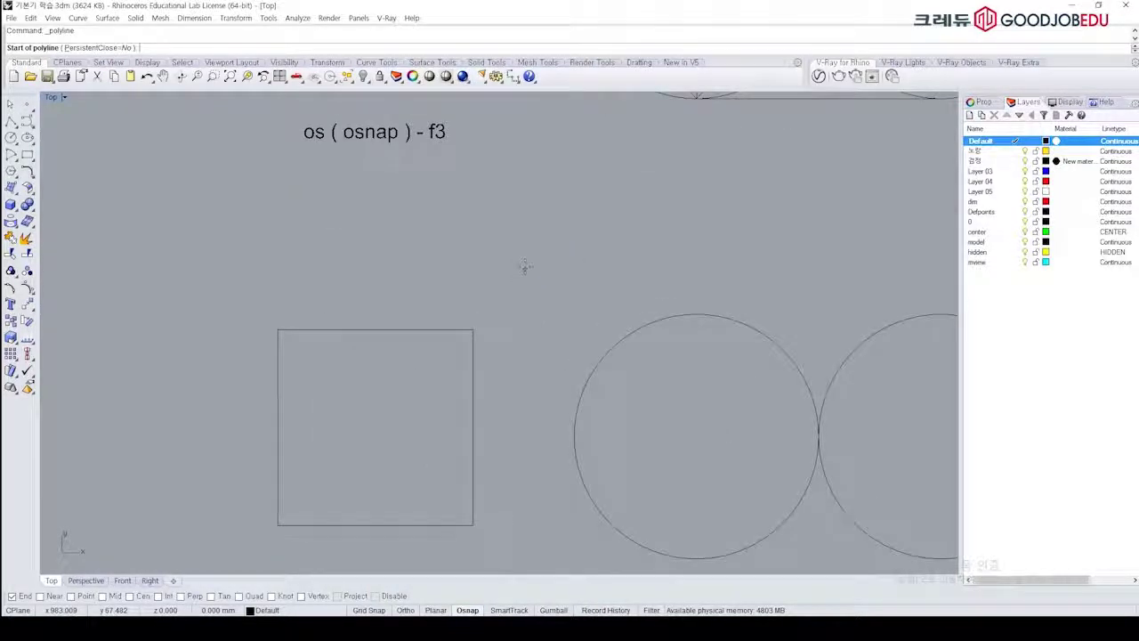
{"action": "key", "text": "Escape"}
{"action": "left_click", "coordinate": [15, 596]}
Step: Draw a test line by eye from open space to the practice square's upper-left corner without object snaps, and delete it
{"action": "right_click_drag", "start_coordinate": [175, 452], "coordinate": [393, 452]}
{"action": "key", "text": "Return"}
{"action": "left_click", "coordinate": [226, 279]}
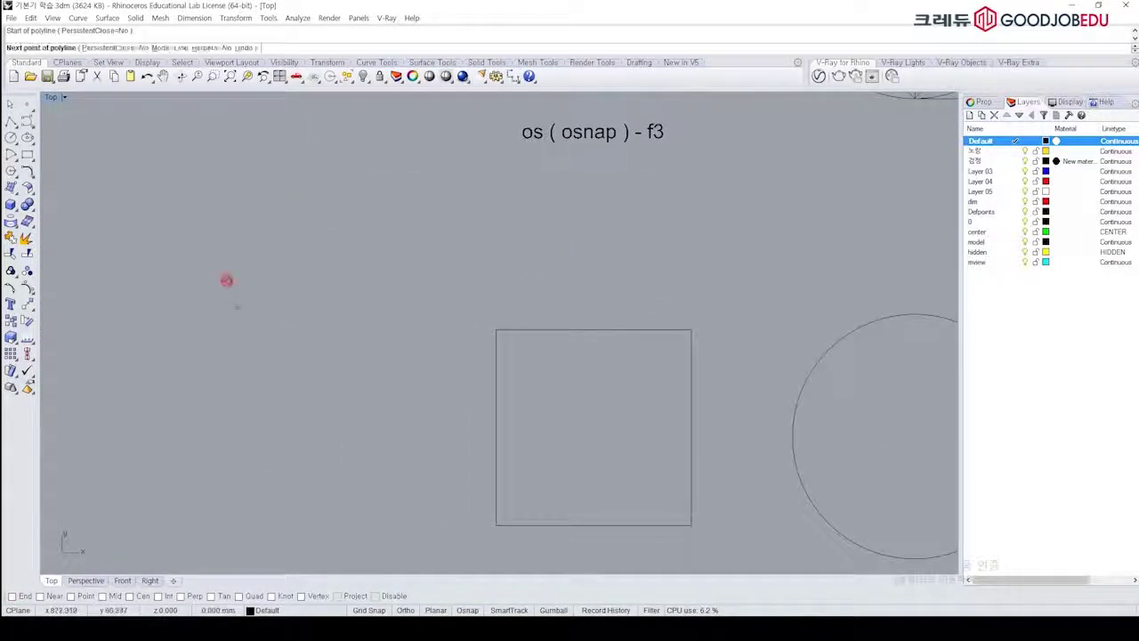
{"action": "left_click", "coordinate": [495, 329]}
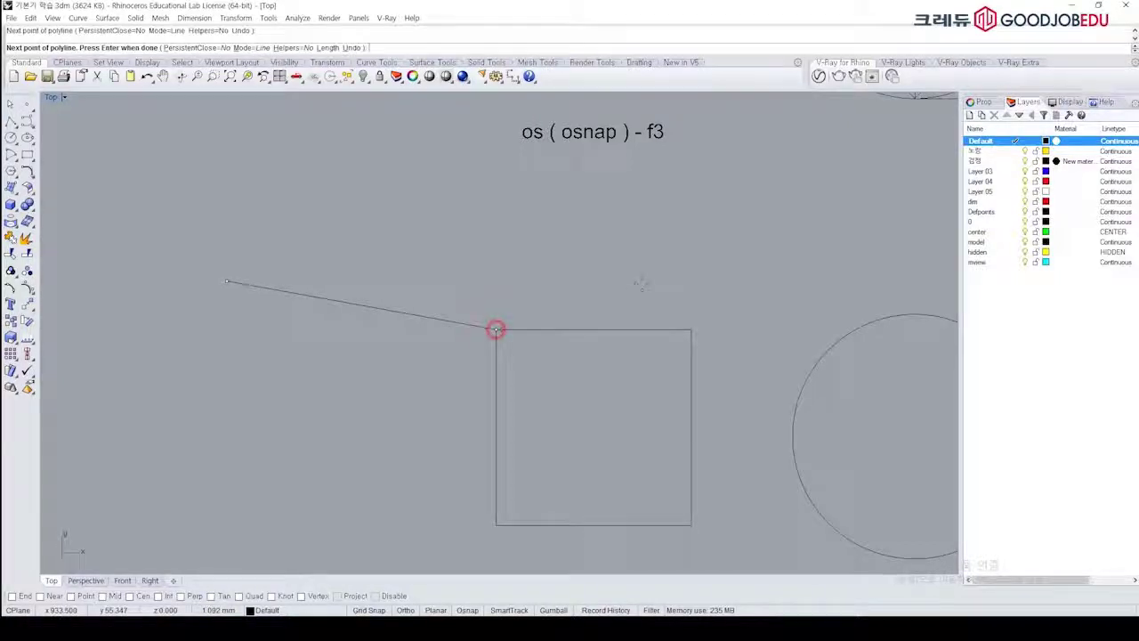
{"action": "scroll", "coordinate": [498, 335], "scroll_direction": "up", "scroll_amount": 5}
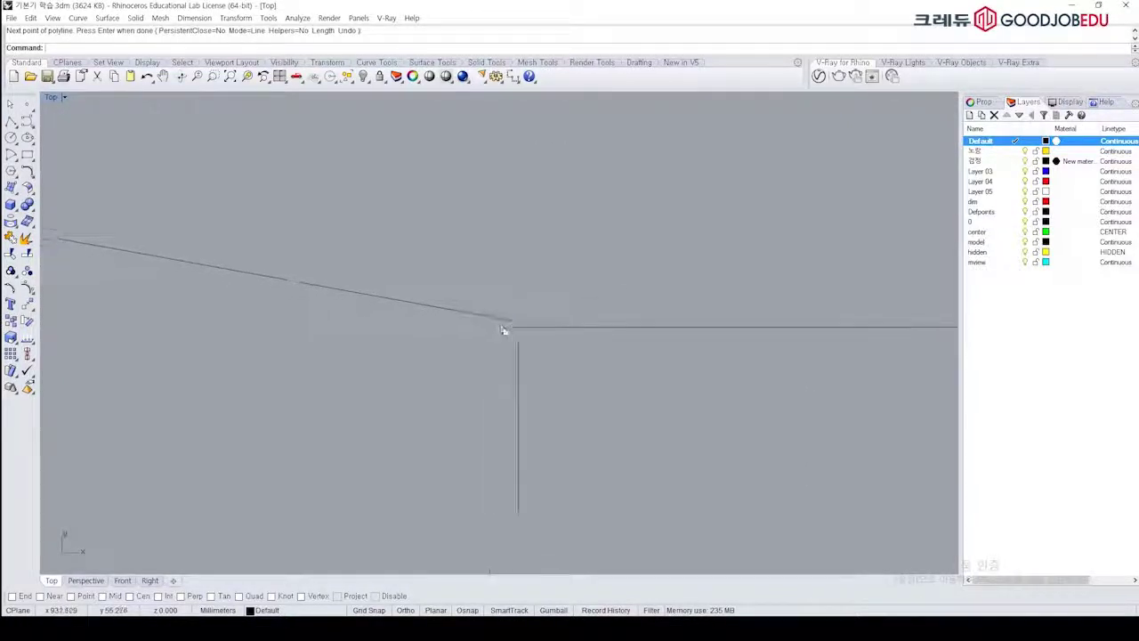
{"action": "right_click_drag", "start_coordinate": [510, 307], "coordinate": [478, 285]}
{"action": "left_click_drag", "start_coordinate": [427, 255], "coordinate": [334, 342]}
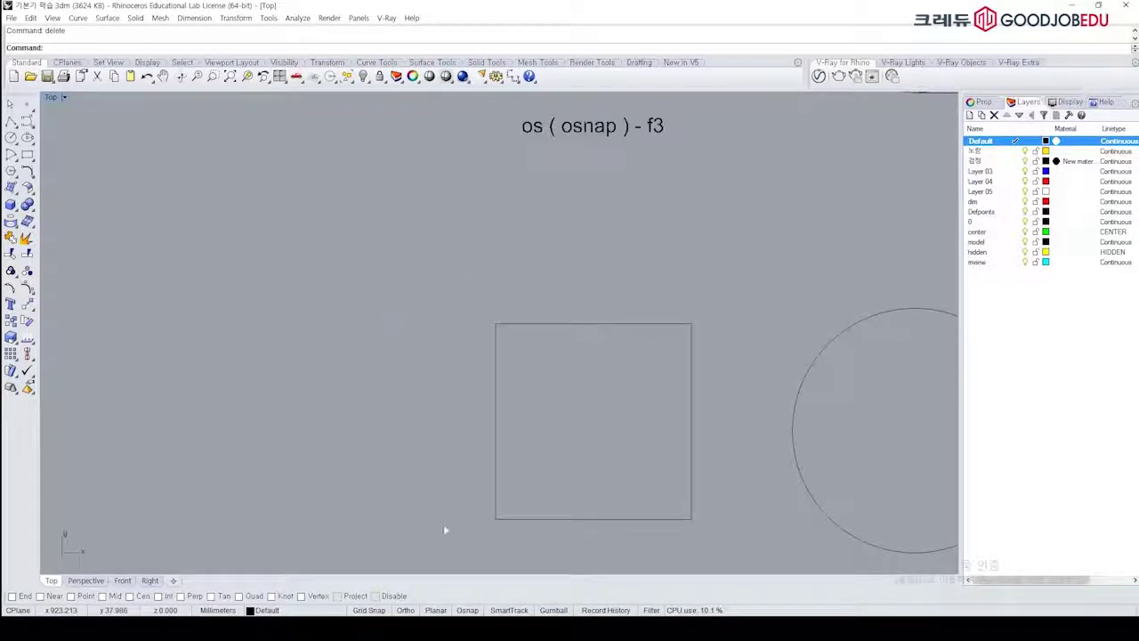
Step: Turn on only the End object snap
{"action": "left_click", "coordinate": [467, 609]}
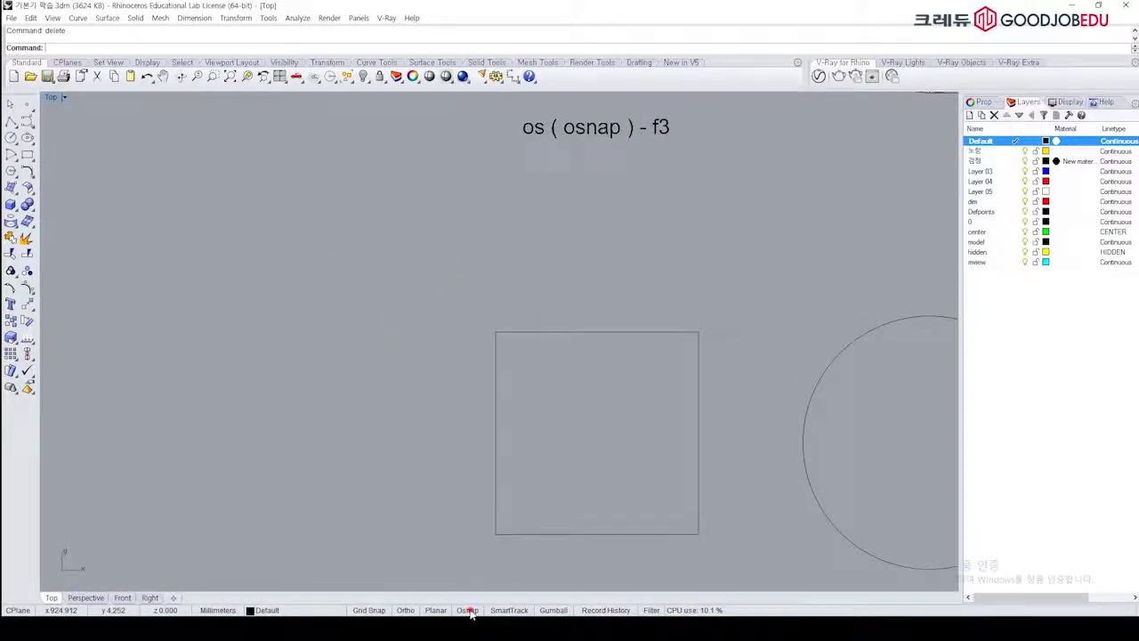
{"action": "left_click", "coordinate": [469, 611]}
{"action": "left_click", "coordinate": [13, 598]}
{"action": "right_click_drag", "start_coordinate": [267, 428], "coordinate": [333, 413]}
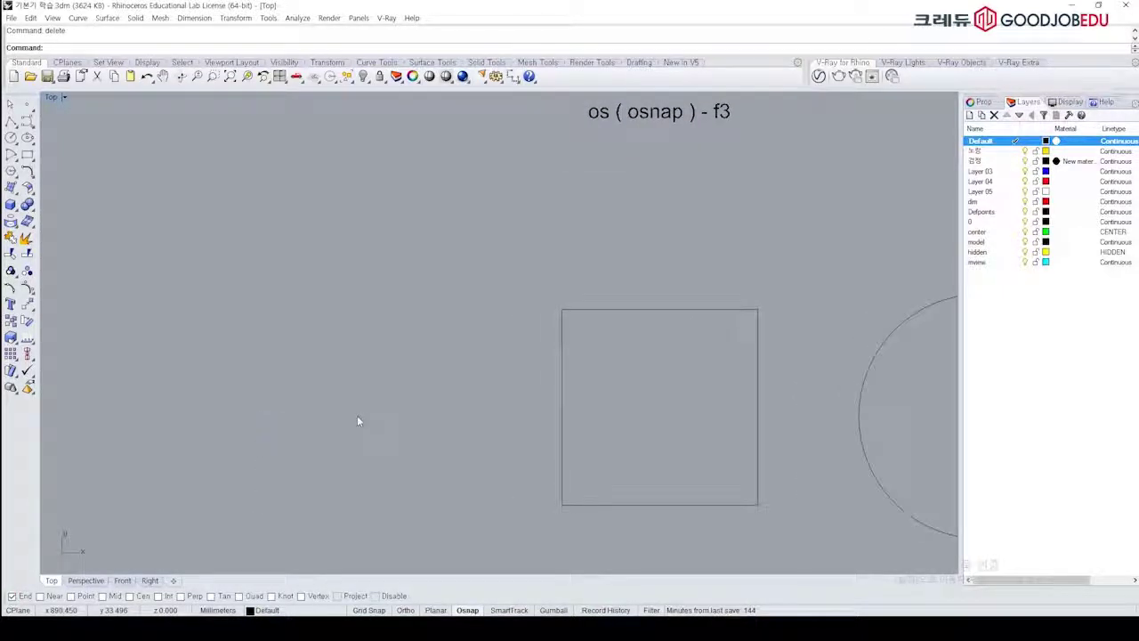
Step: Draw a single-segment polyline from open space to the practice square's upper-left corner using the End snap, and inspect the joint closely
{"action": "type", "text": "pl"}
{"action": "key", "text": "Return"}
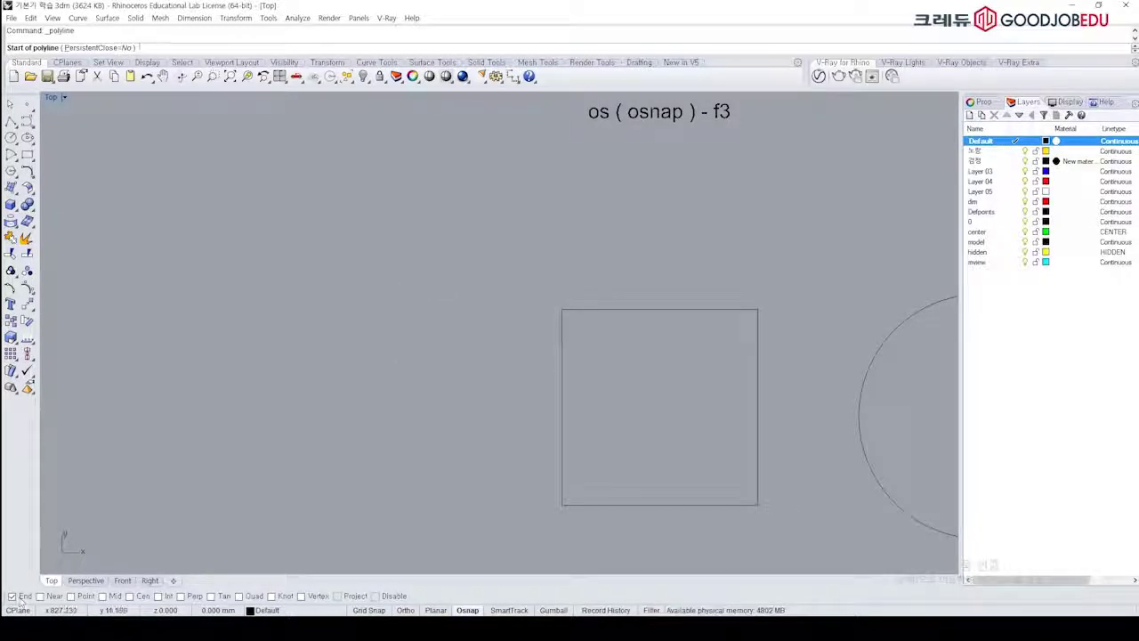
{"action": "left_click", "coordinate": [310, 215]}
{"action": "scroll", "coordinate": [480, 302], "scroll_direction": "up", "scroll_amount": 1}
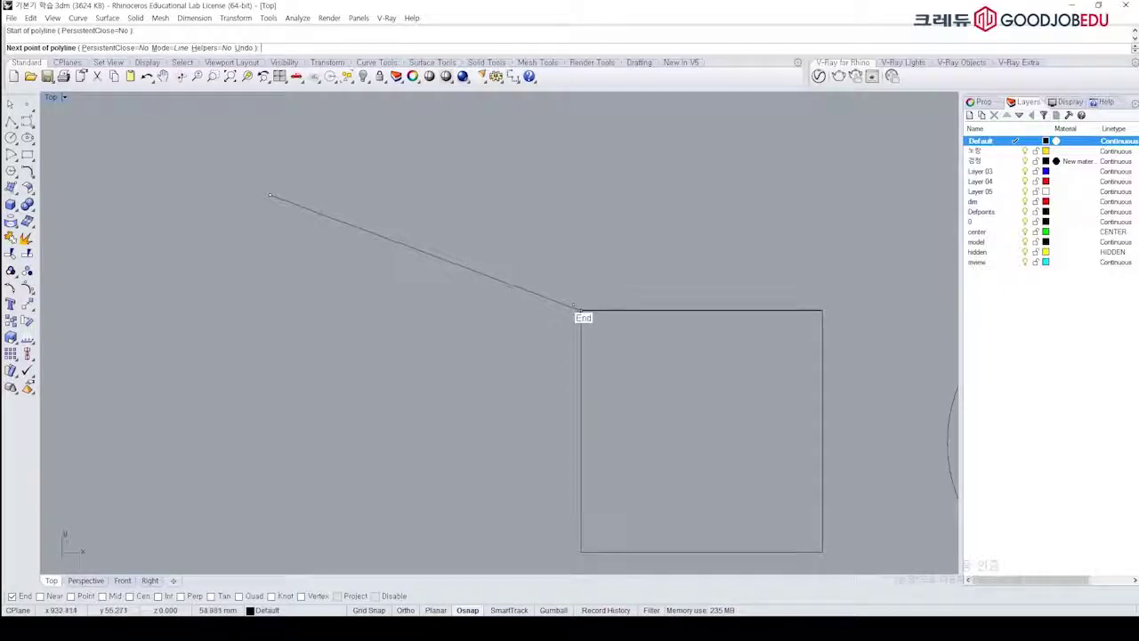
{"action": "left_click", "coordinate": [579, 312]}
{"action": "key", "text": "Return"}
{"action": "scroll", "coordinate": [534, 313], "scroll_direction": "up", "scroll_amount": 3}
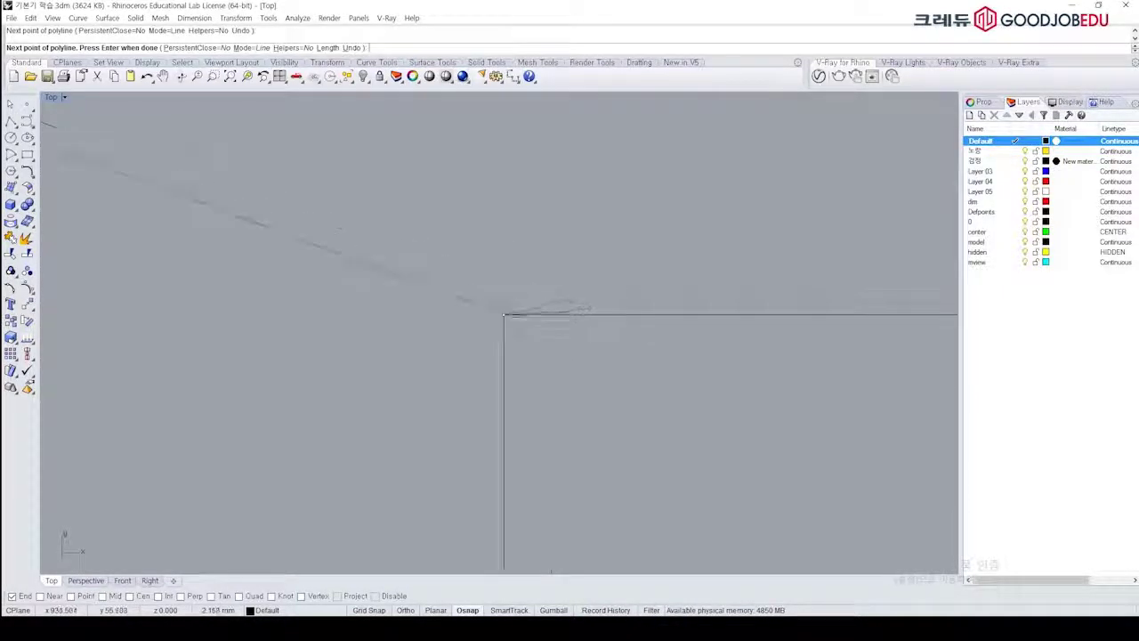
{"action": "scroll", "coordinate": [516, 307], "scroll_direction": "up", "scroll_amount": 3}
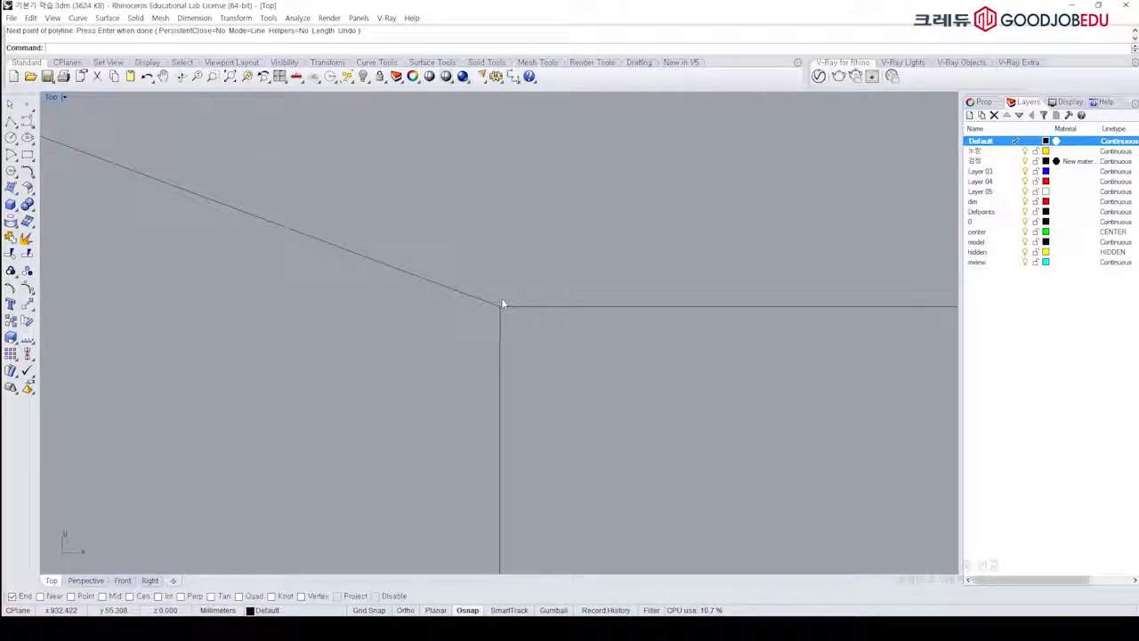
{"action": "scroll", "coordinate": [500, 307], "scroll_direction": "down", "scroll_amount": 5}
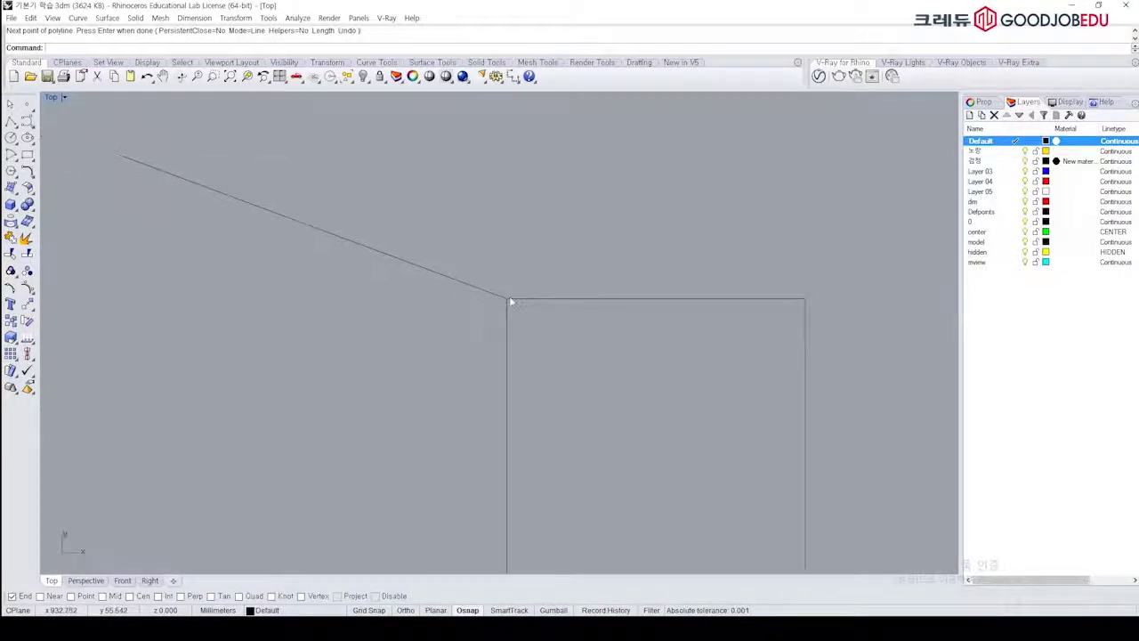
Step: Delete the test line attached to the square's upper-left corner
{"action": "left_click_drag", "start_coordinate": [490, 275], "coordinate": [445, 318]}
{"action": "key", "text": "Delete"}
{"action": "key", "text": "Right"}
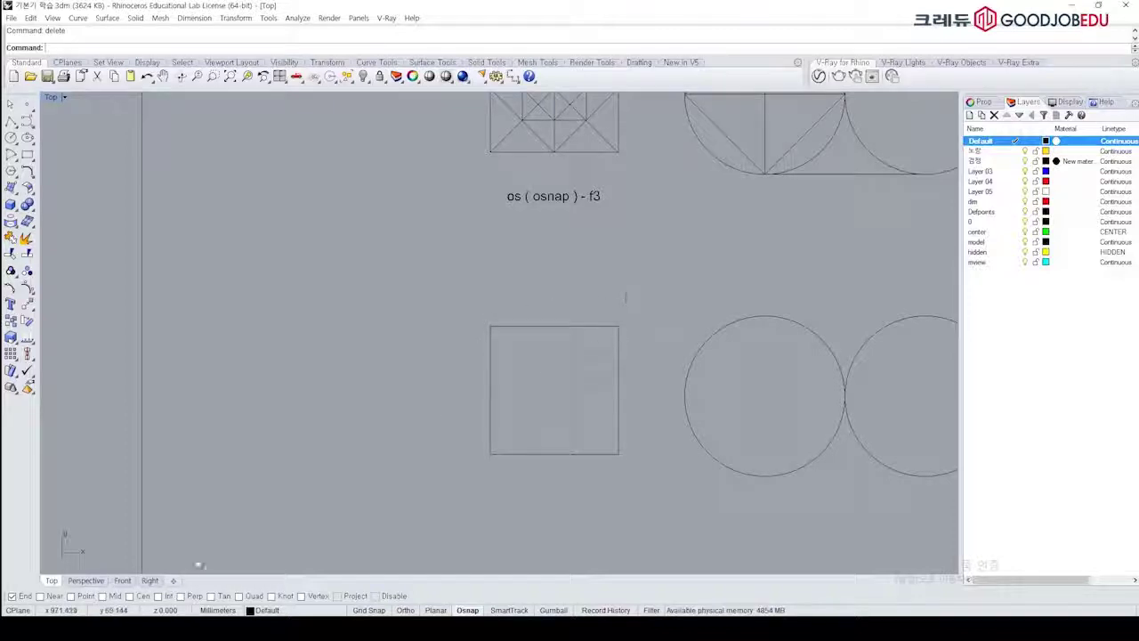
Step: Turn off the End object snap and enable only the Near snap
{"action": "left_click", "coordinate": [11, 595]}
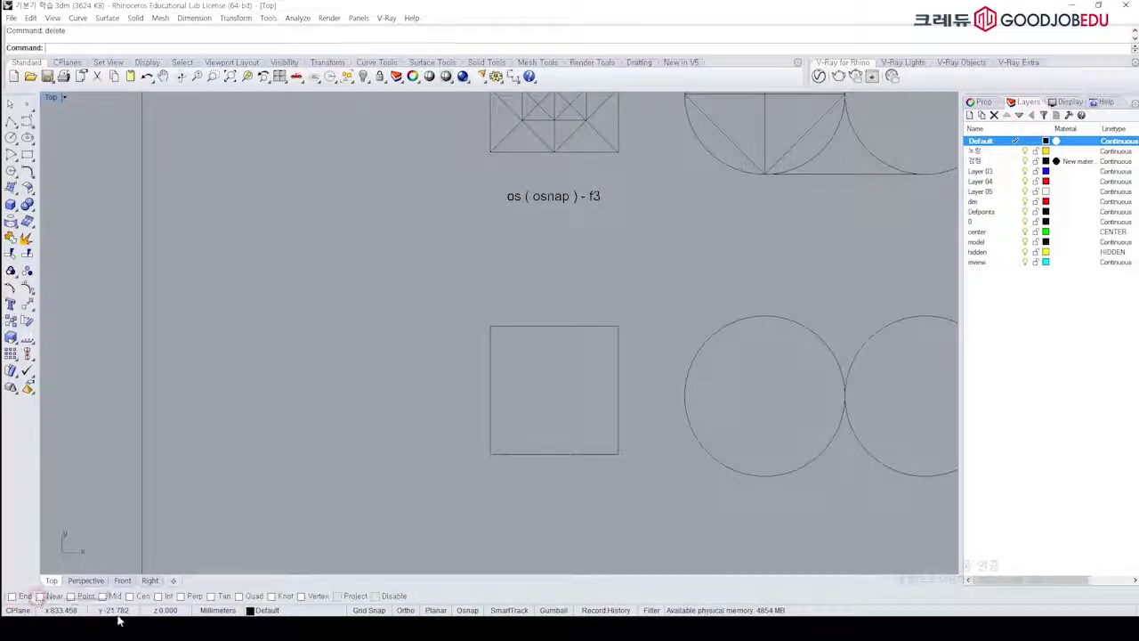
{"action": "left_click", "coordinate": [39, 595]}
{"action": "key", "text": "F3"}
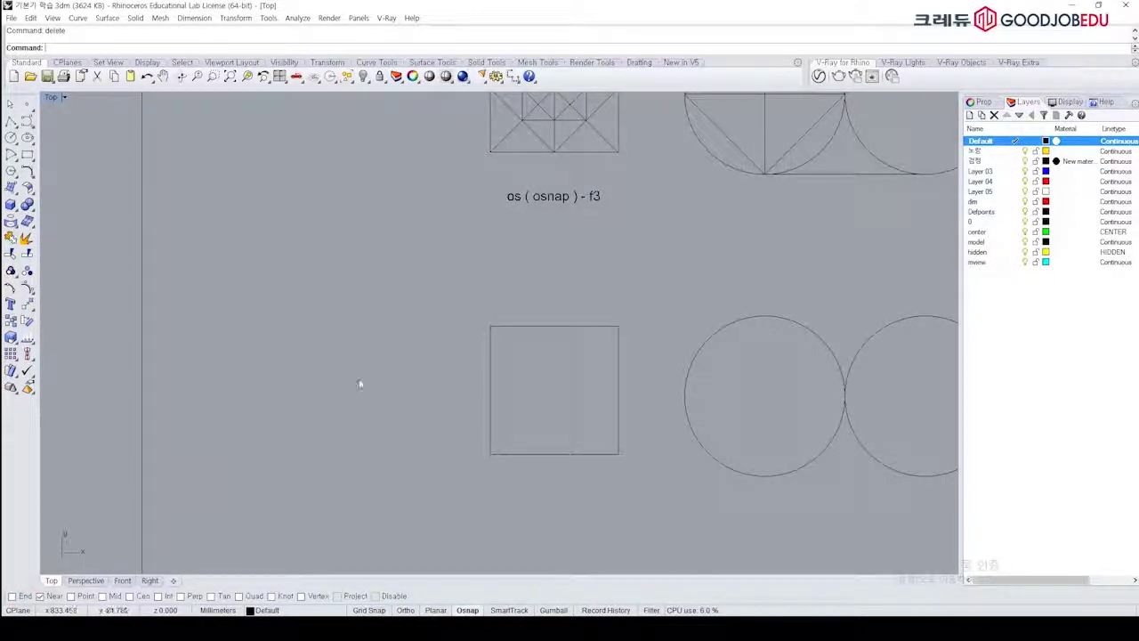
Step: Draw a short line upward from an arbitrary point on the practice square's top edge using the Near snap
{"action": "right_click_drag", "start_coordinate": [413, 386], "coordinate": [397, 383]}
{"action": "type", "text": "pl"}
{"action": "key", "text": "space"}
{"action": "scroll", "coordinate": [496, 358], "scroll_direction": "up", "scroll_amount": 8}
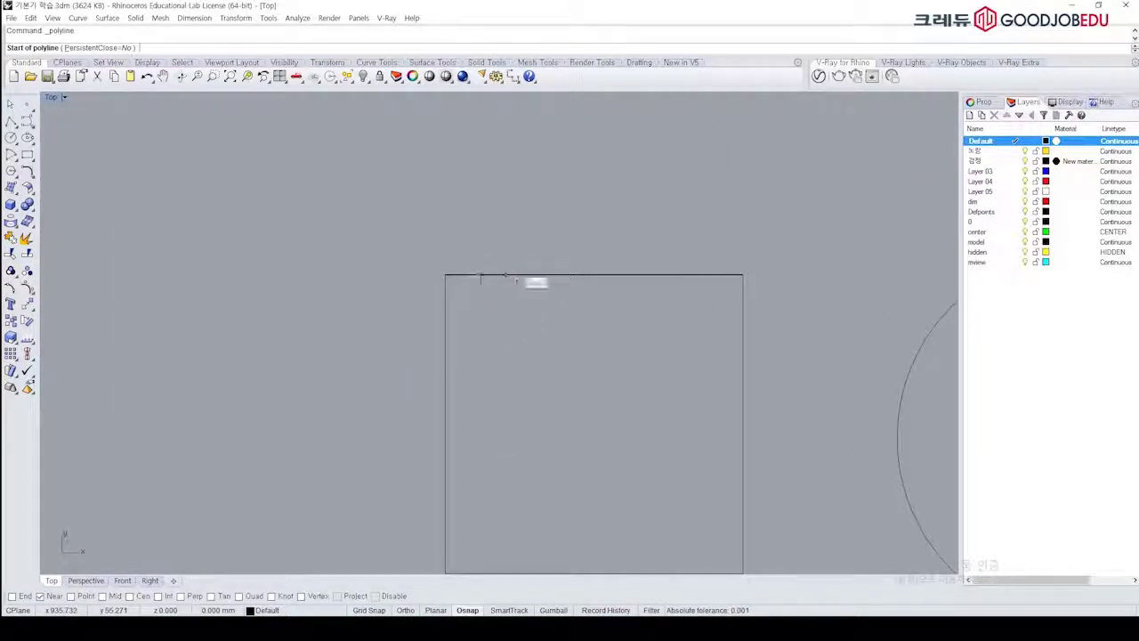
{"action": "scroll", "coordinate": [486, 275], "scroll_direction": "up", "scroll_amount": 2}
{"action": "scroll", "coordinate": [486, 273], "scroll_direction": "up", "scroll_amount": 4}
{"action": "left_click", "coordinate": [487, 277]}
{"action": "left_click", "coordinate": [507, 205]}
{"action": "key", "text": "space"}
Step: Draw two more Near-snapped lines from the square's top edge, one down into the square and one upward
{"action": "key", "text": "space"}
{"action": "left_click", "coordinate": [555, 278]}
{"action": "left_click", "coordinate": [563, 355]}
{"action": "key", "text": "space"}
{"action": "key", "text": "space"}
{"action": "left_click", "coordinate": [631, 278]}
{"action": "left_click", "coordinate": [642, 202]}
{"action": "key", "text": "space"}
Step: Draw a fourth short line from the square's top edge down into the square, and delete the Near snap test lines
{"action": "right_click_drag", "start_coordinate": [693, 245], "coordinate": [555, 303]}
{"action": "key", "text": "space"}
{"action": "left_click", "coordinate": [621, 303]}
{"action": "left_click", "coordinate": [625, 355]}
{"action": "key", "text": "space"}
{"action": "left_click_drag", "start_coordinate": [677, 339], "coordinate": [588, 389]}
{"action": "key", "text": "Delete"}
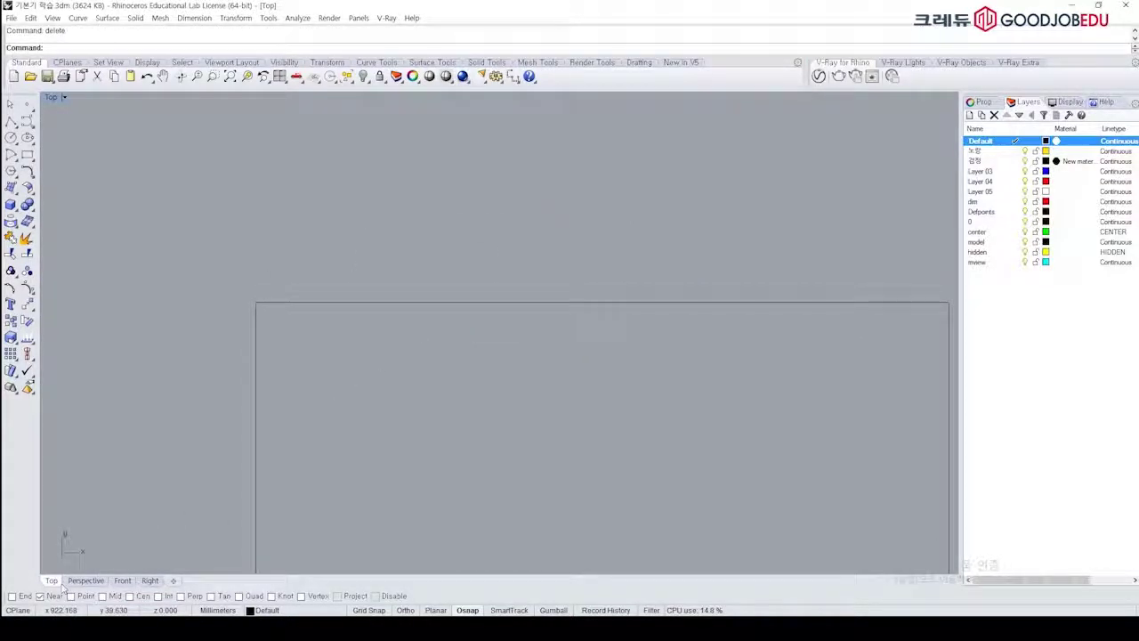
Step: Turn off the Near object snap and enable only the Mid snap
{"action": "left_click", "coordinate": [39, 595]}
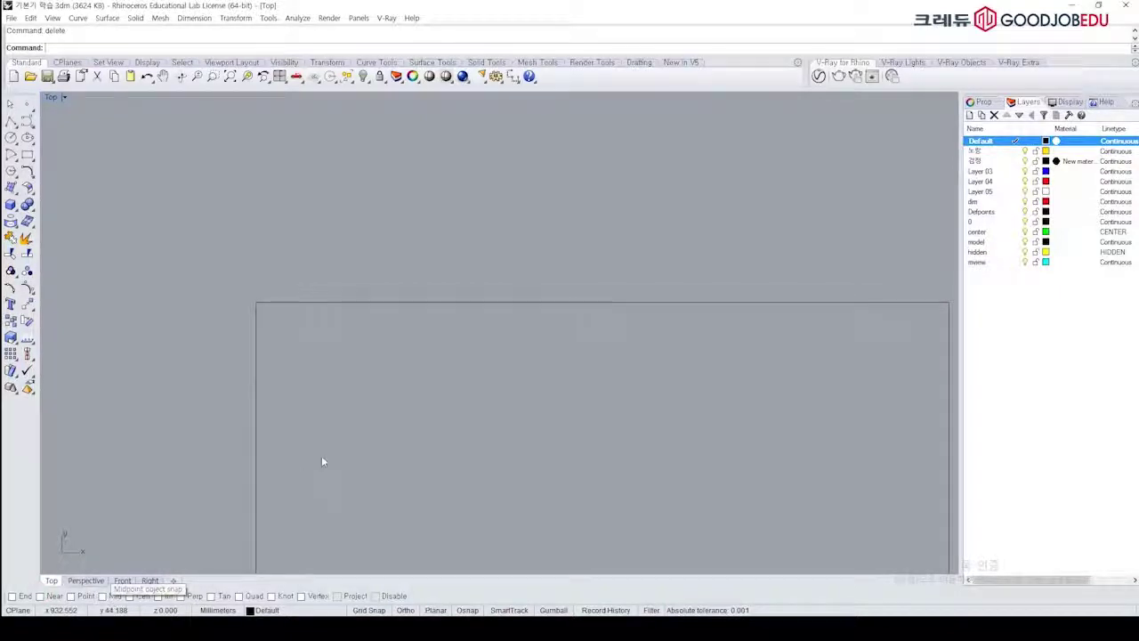
{"action": "left_click", "coordinate": [103, 596]}
{"action": "scroll", "coordinate": [452, 351], "scroll_direction": "down", "scroll_amount": 4}
Step: Draw two Mid-snapped test lines on the practice square, one from the top edge's midpoint inward and one from the right edge's midpoint outward
{"action": "type", "text": "l"}
{"action": "key", "text": "space"}
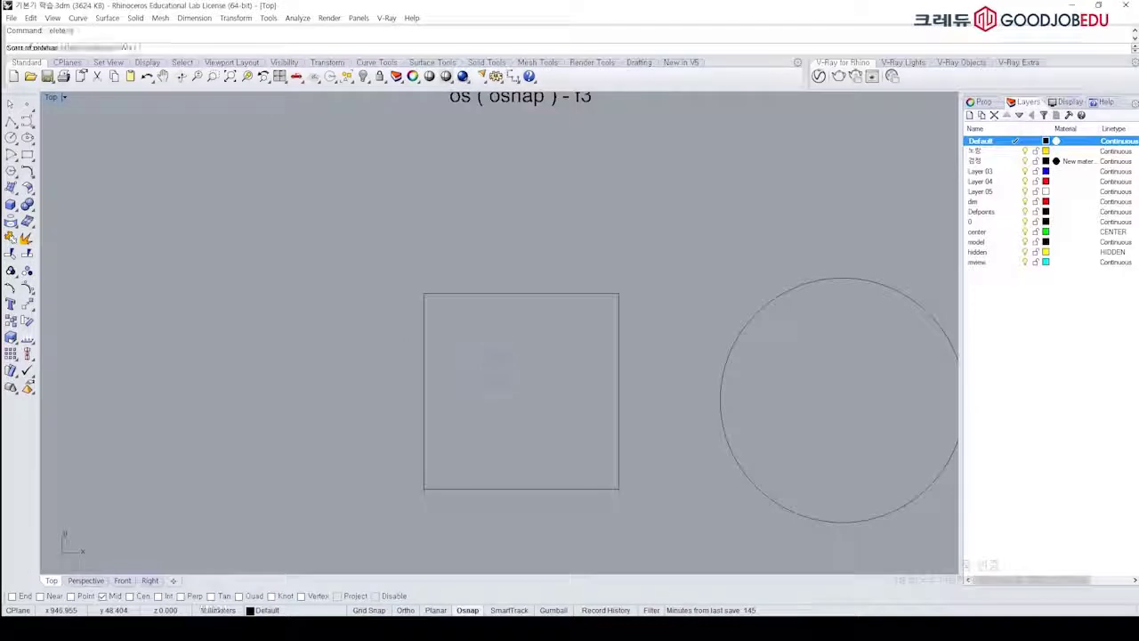
{"action": "left_click", "coordinate": [522, 293]}
{"action": "left_click", "coordinate": [543, 368]}
{"action": "key", "text": "space"}
{"action": "key", "text": "space"}
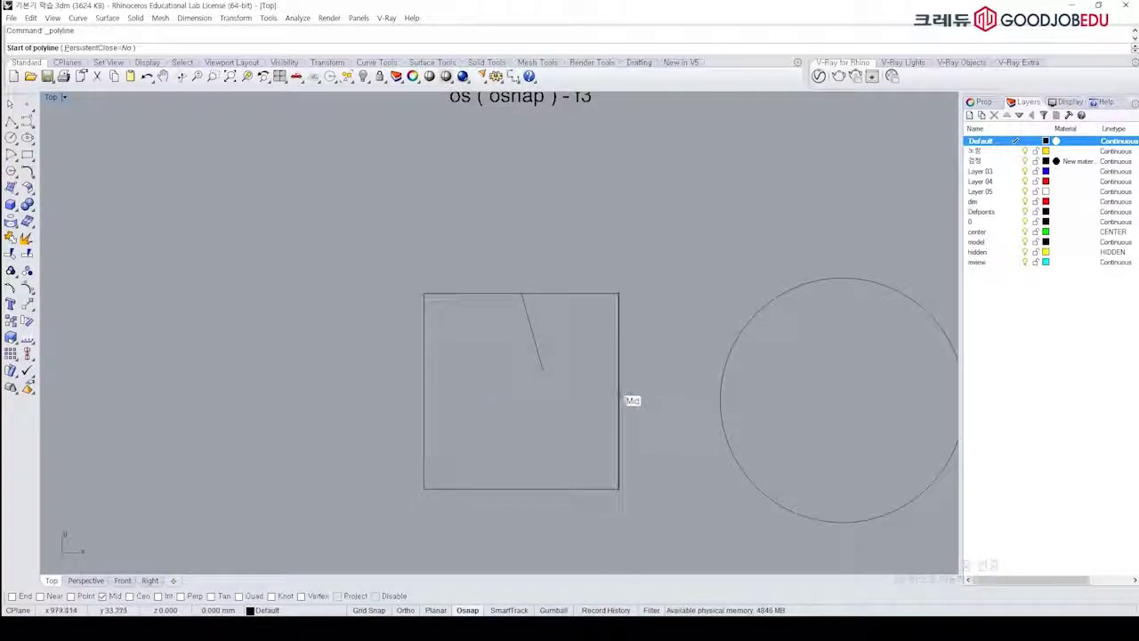
{"action": "left_click", "coordinate": [620, 391]}
{"action": "left_click", "coordinate": [670, 323]}
Step: Delete the two midpoint test lines from the practice square
{"action": "left_click_drag", "start_coordinate": [680, 378], "coordinate": [623, 347]}
{"action": "key", "text": "Delete"}
{"action": "left_click_drag", "start_coordinate": [543, 315], "coordinate": [500, 340]}
{"action": "key", "text": "Delete"}
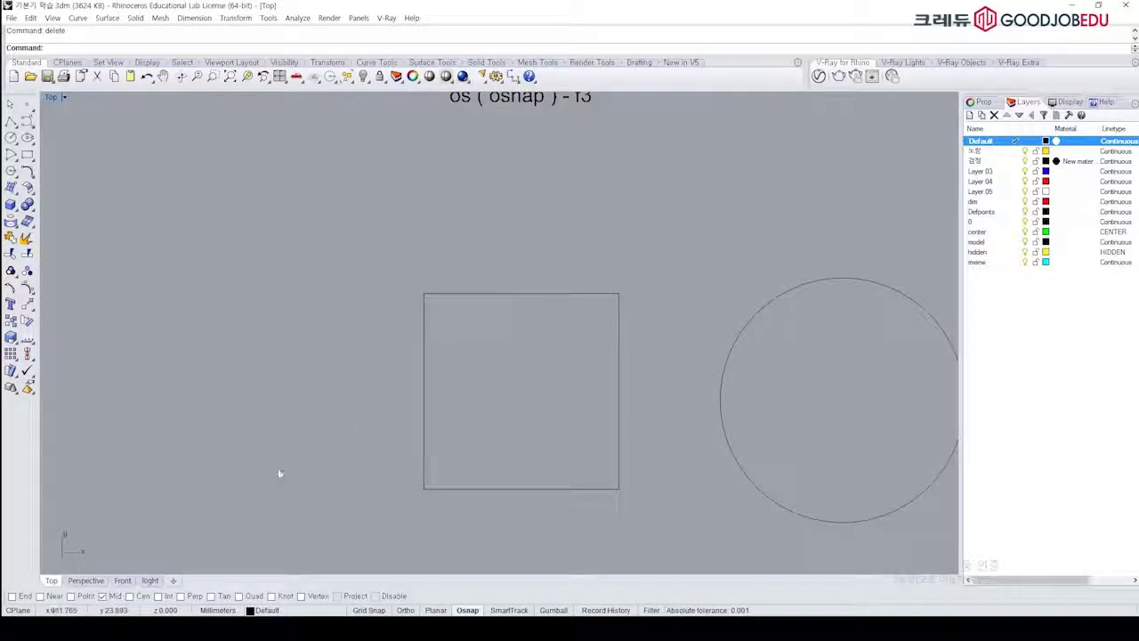
Step: Switch the object snap from Mid to Cen and try starting a polyline at the left circle's centre
{"action": "left_click", "coordinate": [102, 595]}
{"action": "left_click", "coordinate": [130, 596]}
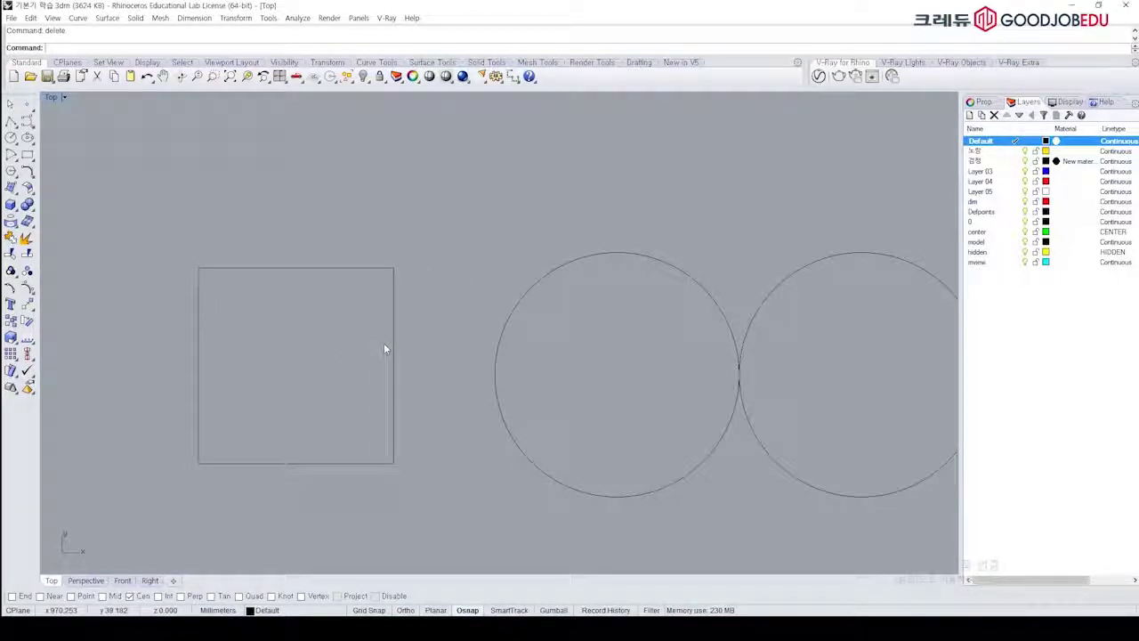
{"action": "right_click_drag", "start_coordinate": [488, 317], "coordinate": [470, 326]}
{"action": "type", "text": "L"}
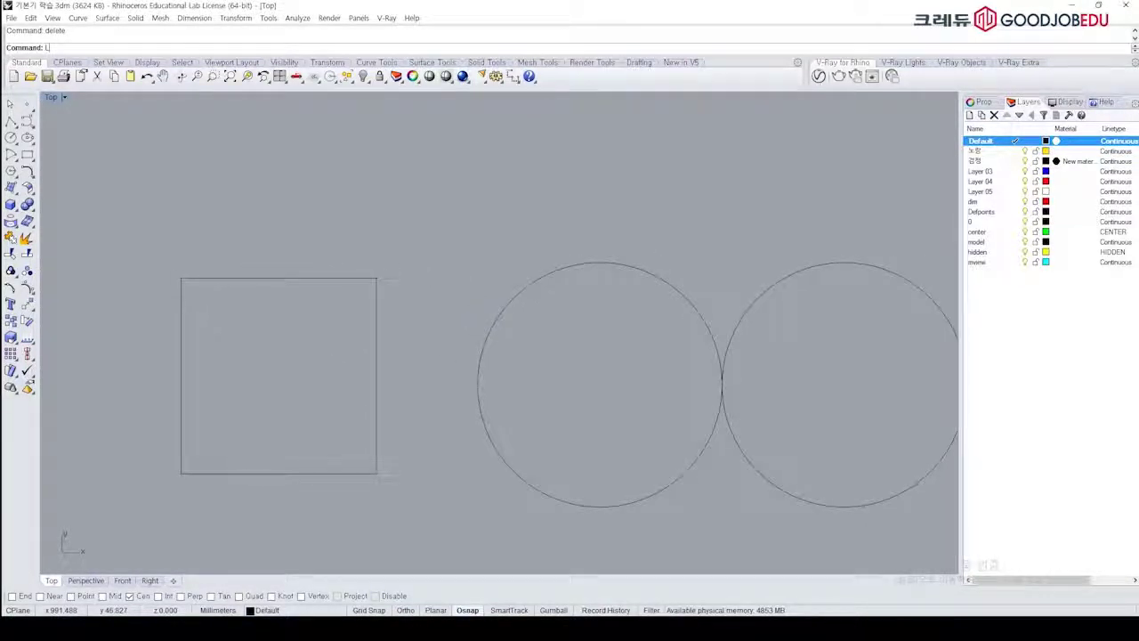
{"action": "key", "text": "Return"}
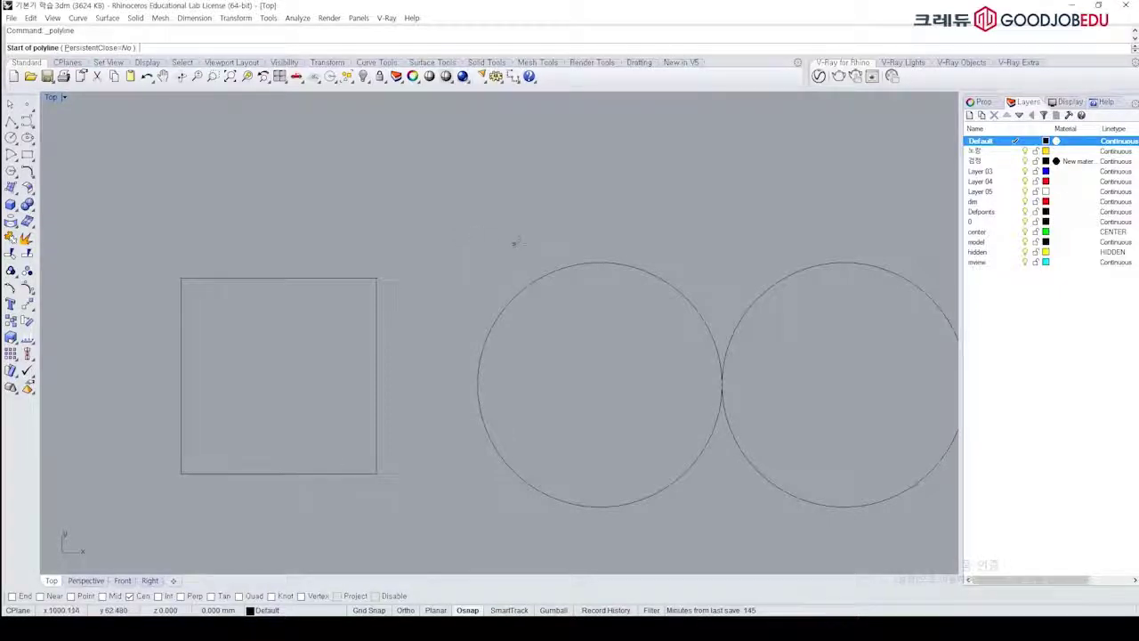
{"action": "left_click", "coordinate": [526, 297]}
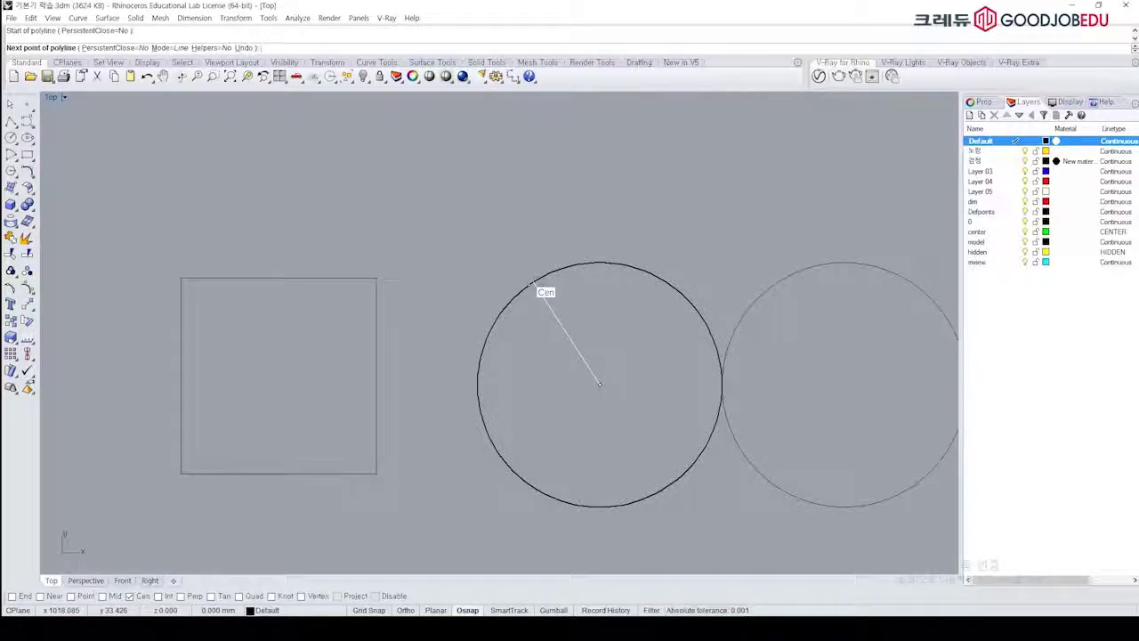
{"action": "key", "text": "Escape"}
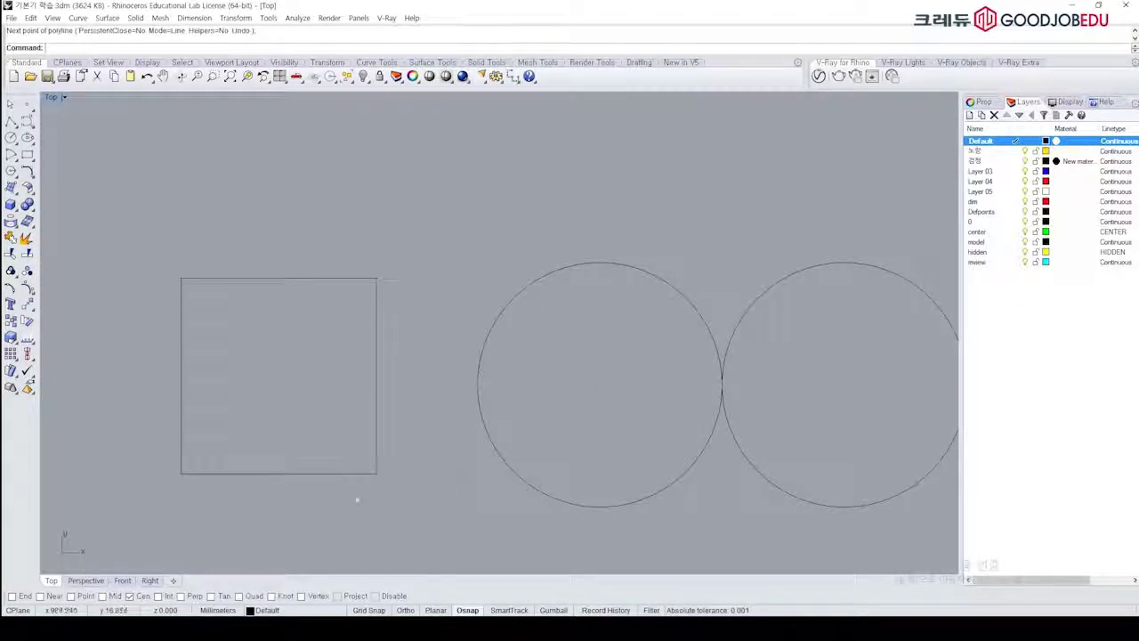
Step: Turn off the Cen object snap and enable only the Int snap
{"action": "left_click", "coordinate": [129, 595]}
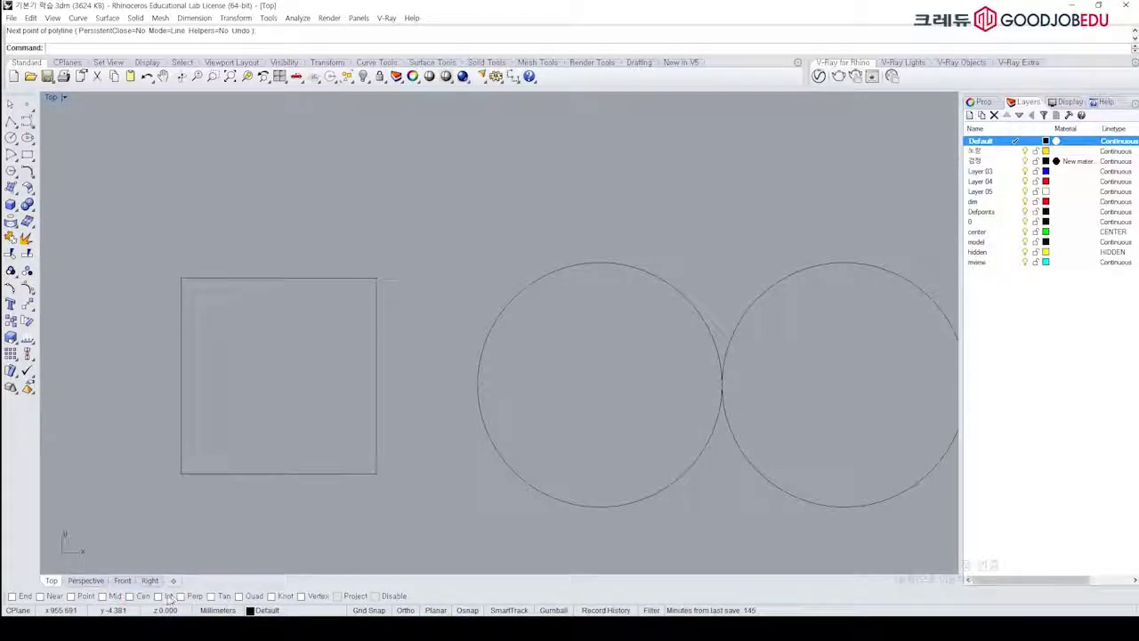
{"action": "left_click", "coordinate": [160, 597]}
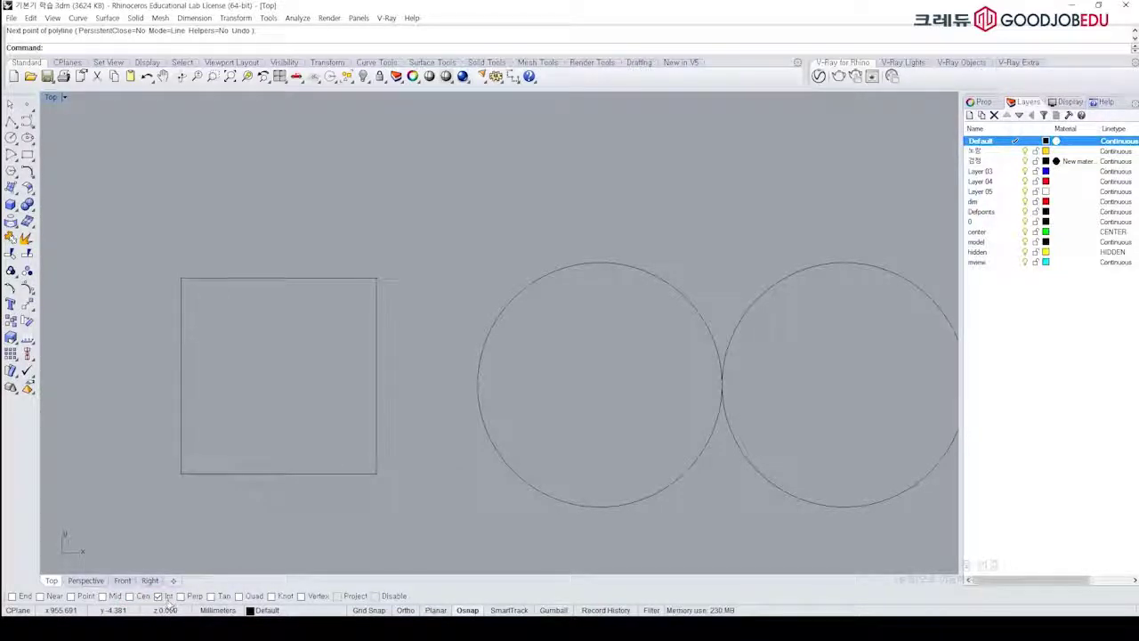
{"action": "right_click_drag", "start_coordinate": [434, 296], "coordinate": [452, 400]}
Step: Draw two test lines that cross each other for trying the Int snap
{"action": "scroll", "coordinate": [454, 398], "scroll_direction": "down", "scroll_amount": 2}
{"action": "right_click_drag", "start_coordinate": [488, 350], "coordinate": [501, 351]}
{"action": "key", "text": "space"}
{"action": "left_click", "coordinate": [581, 242]}
{"action": "left_click", "coordinate": [483, 312]}
{"action": "key", "text": "space"}
{"action": "key", "text": "space"}
{"action": "left_click", "coordinate": [615, 322]}
{"action": "left_click", "coordinate": [483, 248]}
{"action": "key", "text": "space"}
Step: Draw a line upward from the two lines' intersection using the Int snap, and delete all the Int test lines
{"action": "scroll", "coordinate": [573, 283], "scroll_direction": "up", "scroll_amount": 3}
{"action": "key", "text": "space"}
{"action": "left_click", "coordinate": [529, 283]}
{"action": "left_click", "coordinate": [525, 207]}
{"action": "right_click_drag", "start_coordinate": [602, 265], "coordinate": [533, 256]}
{"action": "left_click_drag", "start_coordinate": [590, 216], "coordinate": [374, 333]}
{"action": "key", "text": "Delete"}
Step: Turn off the Int object snap and enable only the Quad snap
{"action": "right_click_drag", "start_coordinate": [431, 395], "coordinate": [392, 306]}
{"action": "left_click", "coordinate": [158, 596]}
{"action": "left_click", "coordinate": [238, 595]}
{"action": "right_click_drag", "start_coordinate": [628, 516], "coordinate": [617, 356]}
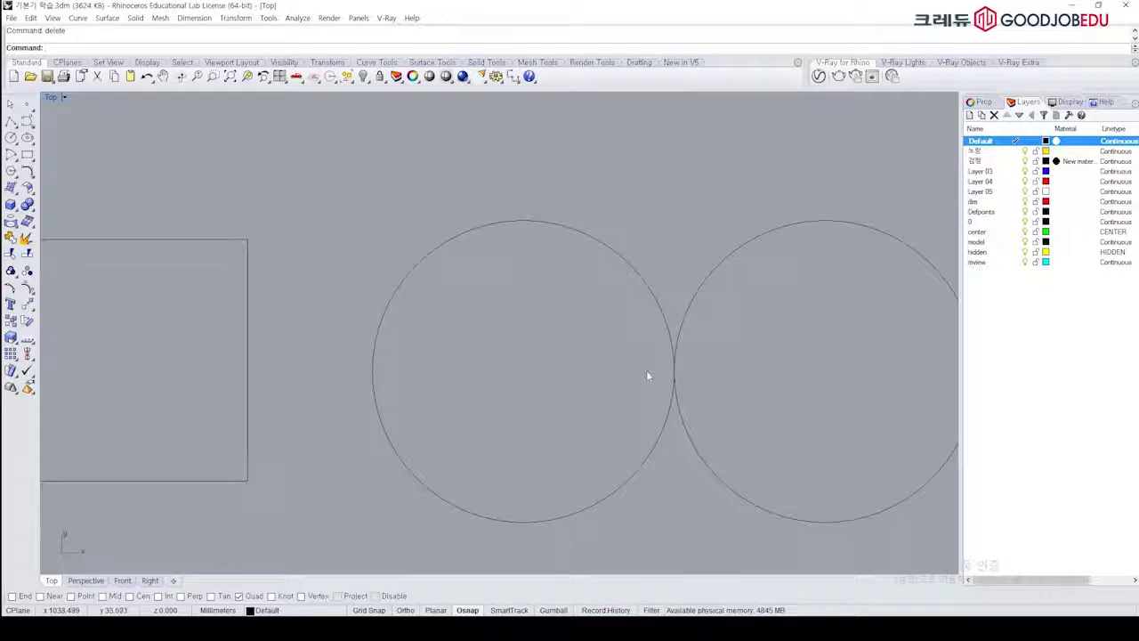
Step: Draw a closed diamond polyline through the four quadrant points of the left practice circle
{"action": "type", "text": "pl"}
{"action": "key", "text": "Return"}
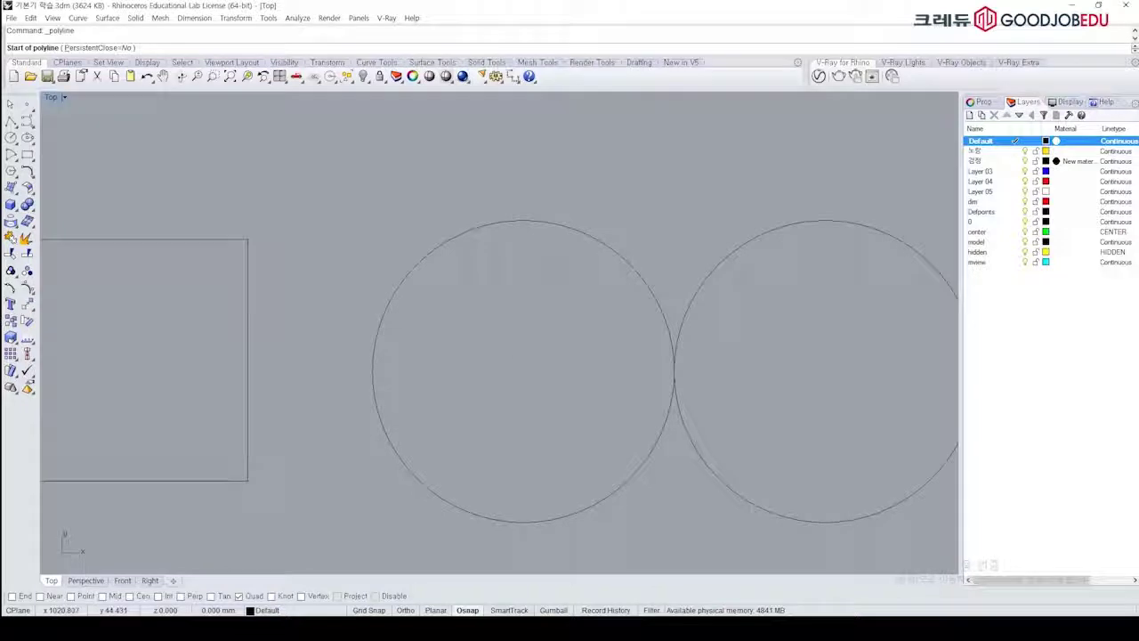
{"action": "left_click", "coordinate": [522, 220]}
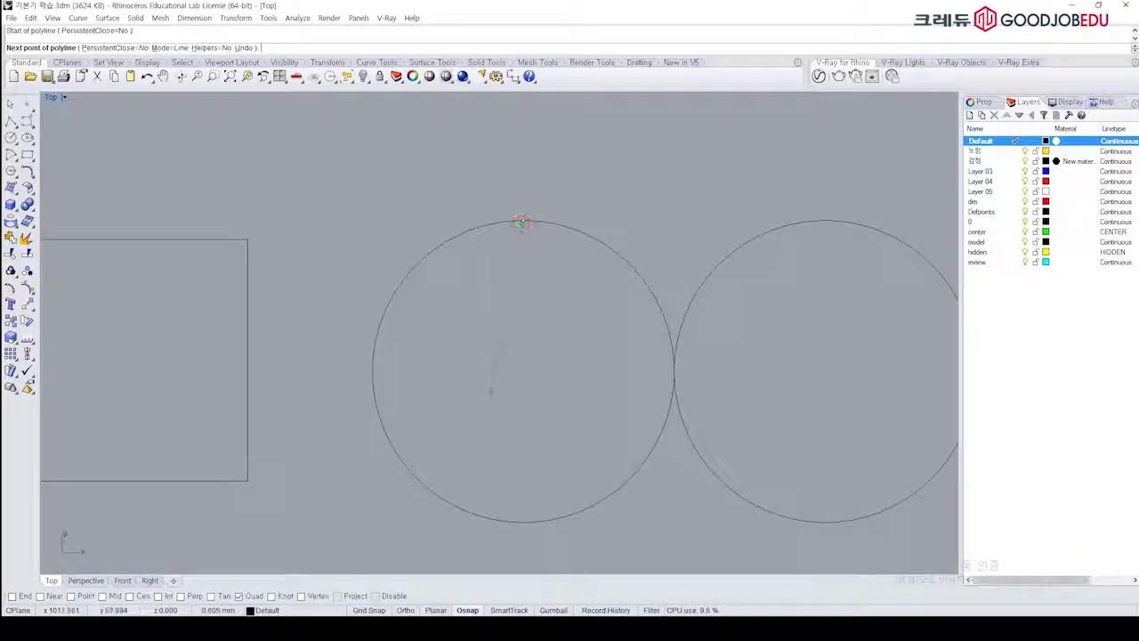
{"action": "left_click", "coordinate": [373, 371]}
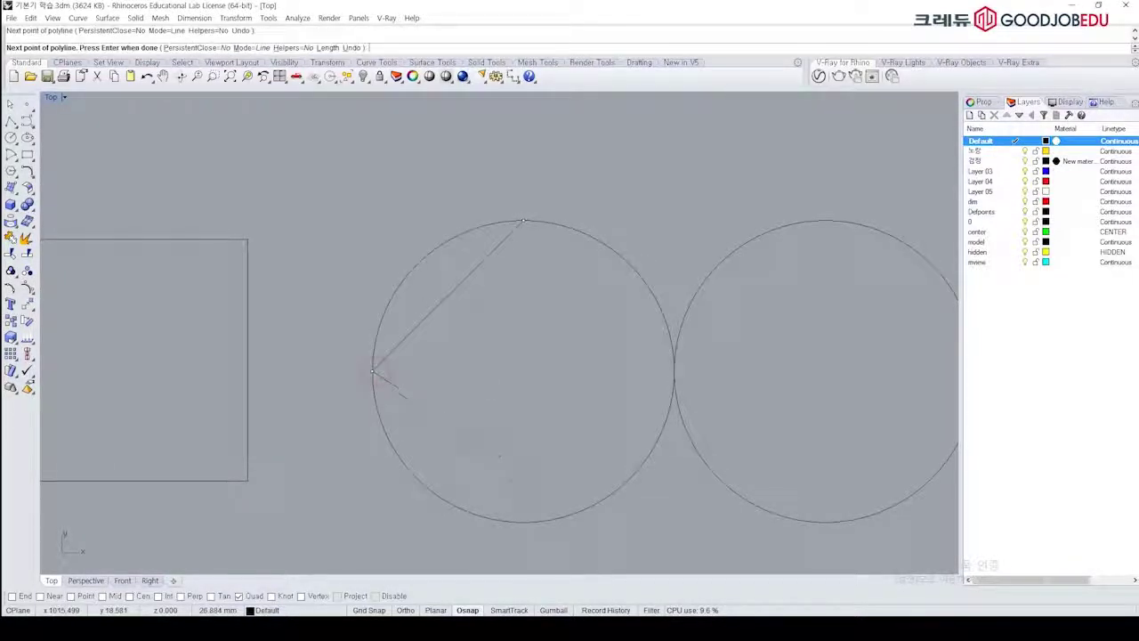
{"action": "left_click", "coordinate": [522, 521]}
{"action": "left_click", "coordinate": [674, 371]}
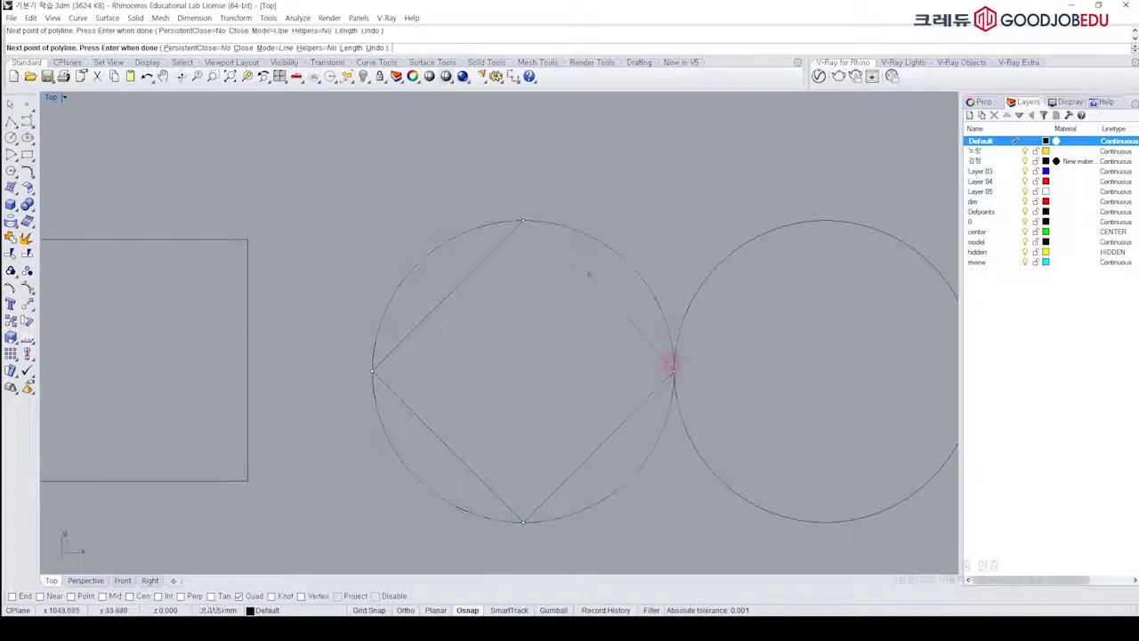
{"action": "left_click", "coordinate": [522, 221]}
{"action": "right_click_drag", "start_coordinate": [634, 400], "coordinate": [589, 367]}
Step: Delete the diamond polyline inside the left practice circle
{"action": "left_click", "coordinate": [580, 286]}
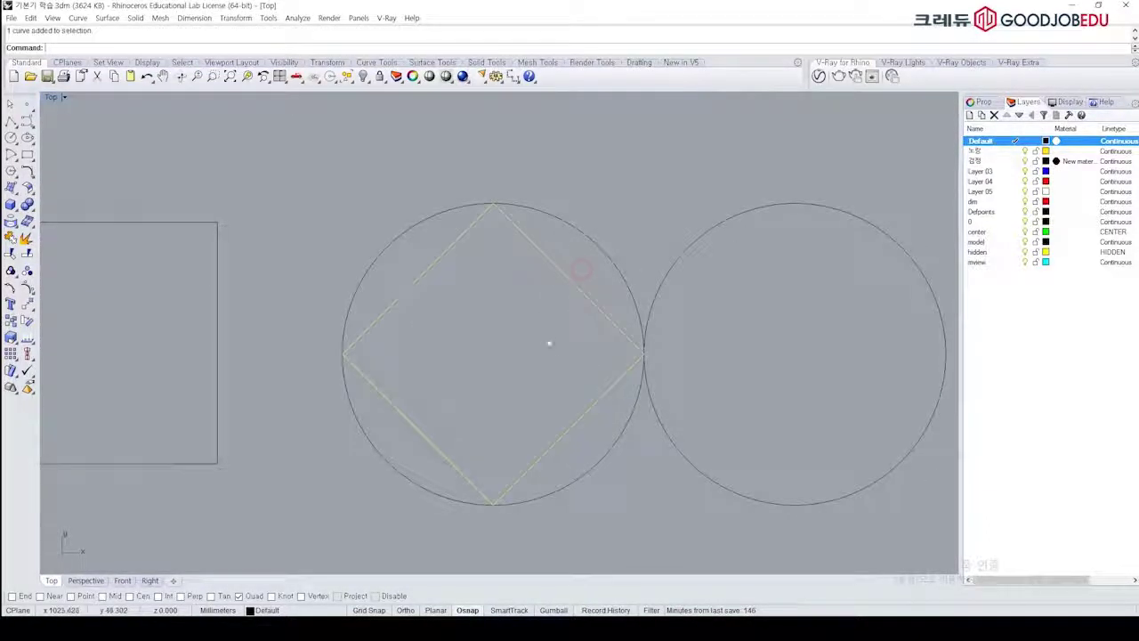
{"action": "key", "text": "Delete"}
{"action": "scroll", "coordinate": [528, 247], "scroll_direction": "down", "scroll_amount": 5}
{"action": "right_click_drag", "start_coordinate": [583, 254], "coordinate": [566, 286]}
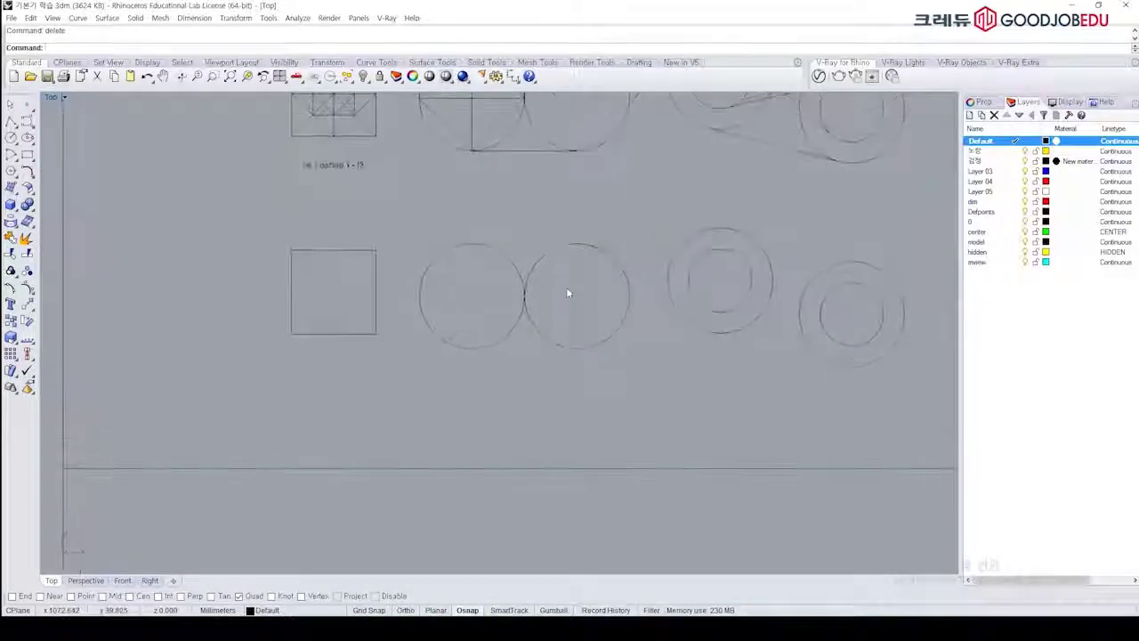
Step: Start a polyline for the lower practice square and enable the End snap in addition to Quad
{"action": "right_click_drag", "start_coordinate": [497, 283], "coordinate": [494, 387]}
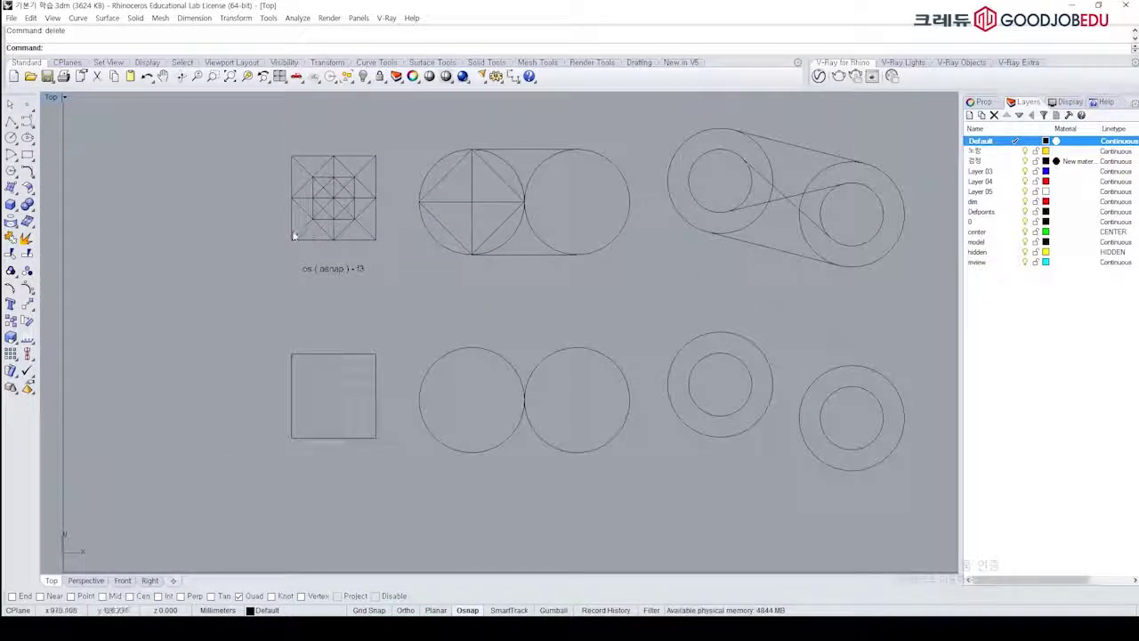
{"action": "scroll", "coordinate": [325, 278], "scroll_direction": "up", "scroll_amount": 2}
{"action": "scroll", "coordinate": [424, 293], "scroll_direction": "down", "scroll_amount": 2}
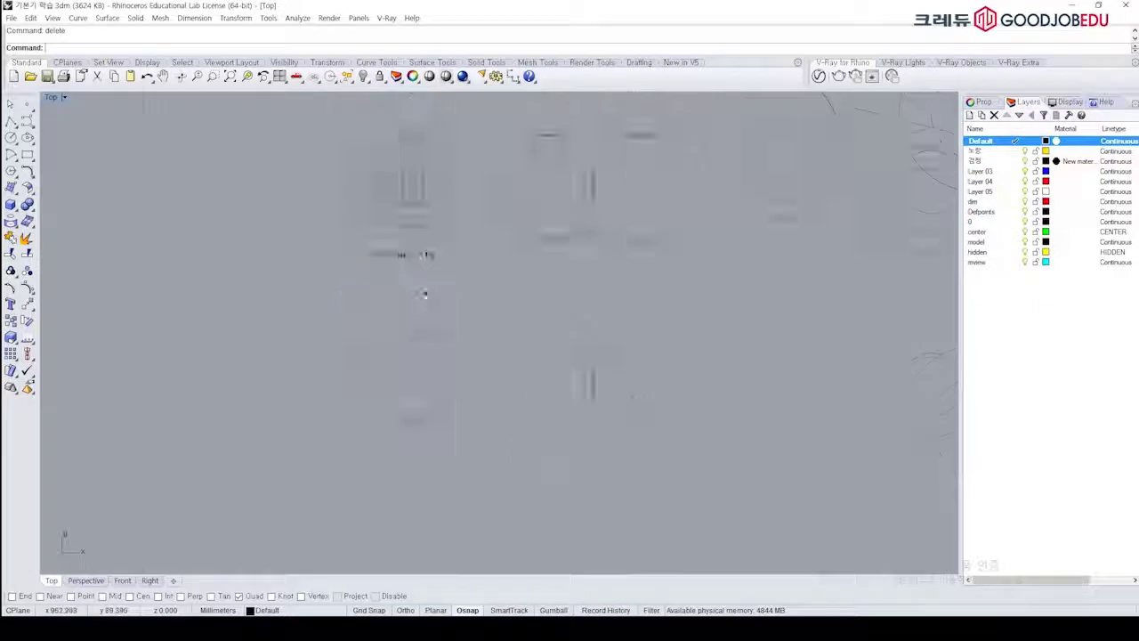
{"action": "right_click_drag", "start_coordinate": [429, 331], "coordinate": [450, 309]}
{"action": "type", "text": "pl"}
{"action": "key", "text": "Return"}
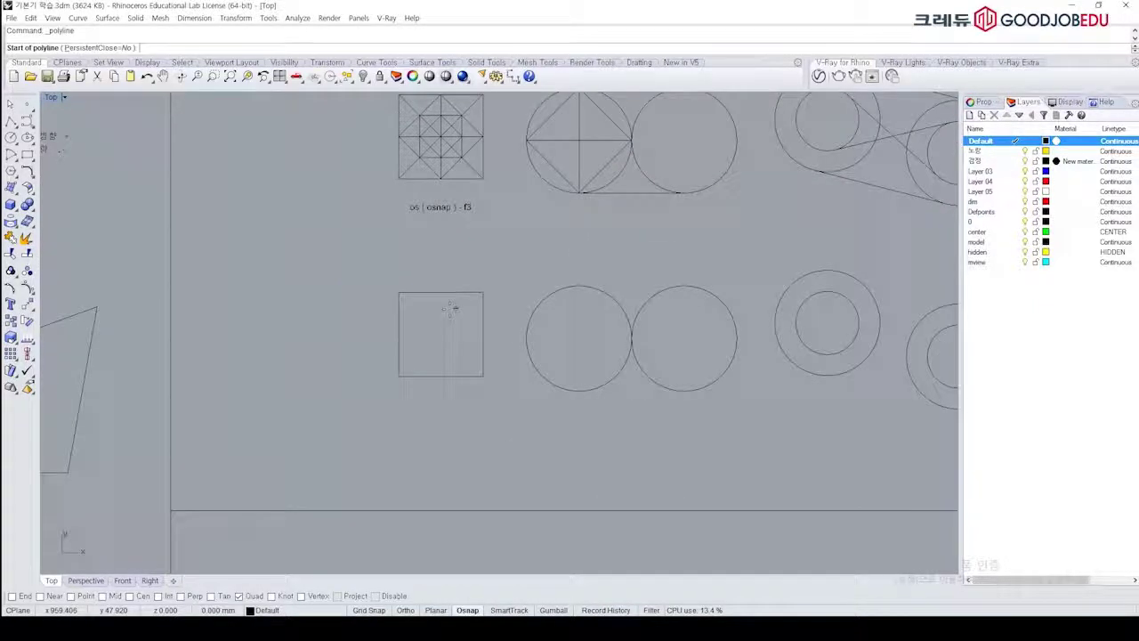
{"action": "right_click_drag", "start_coordinate": [402, 128], "coordinate": [402, 158]}
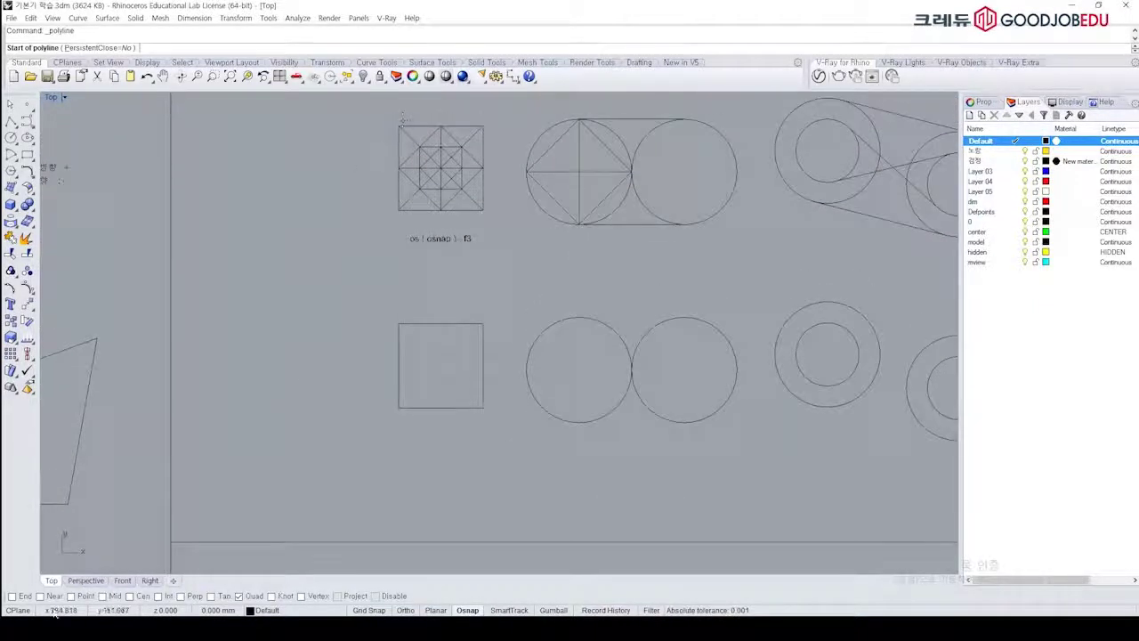
{"action": "left_click", "coordinate": [12, 595]}
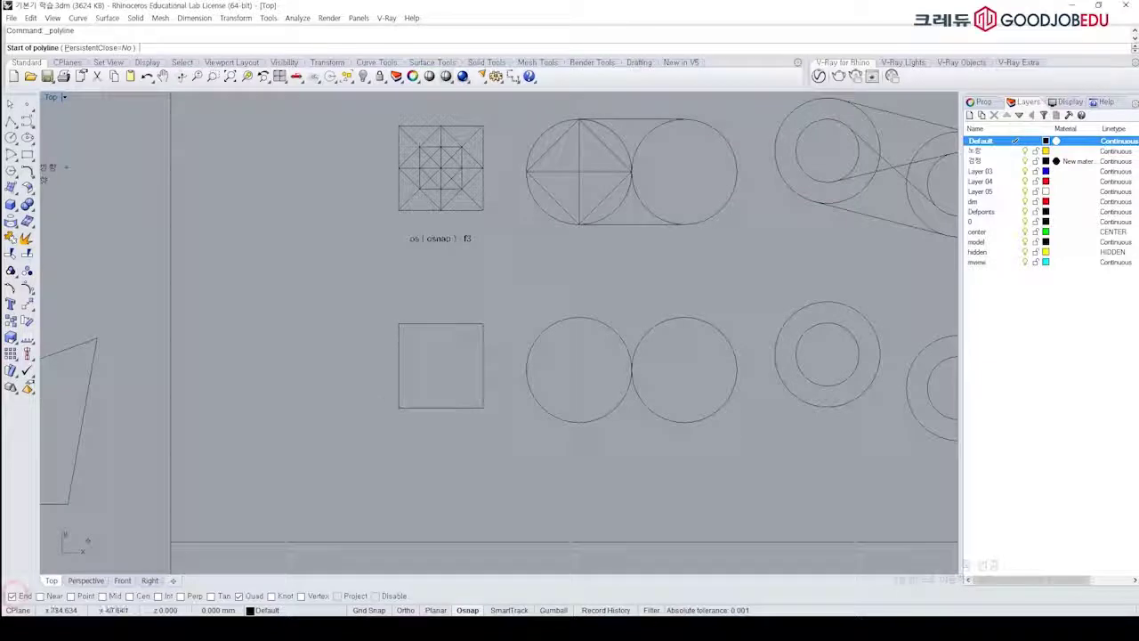
Step: Draw both diagonals of the lower practice square between its opposite corners using the End snap
{"action": "left_click", "coordinate": [399, 324]}
{"action": "left_click", "coordinate": [482, 406]}
{"action": "key", "text": "Return"}
{"action": "key", "text": "Return"}
{"action": "left_click", "coordinate": [481, 324]}
{"action": "left_click", "coordinate": [399, 407]}
{"action": "scroll", "coordinate": [463, 329], "scroll_direction": "up", "scroll_amount": 2}
{"action": "right_click_drag", "start_coordinate": [434, 334], "coordinate": [443, 356]}
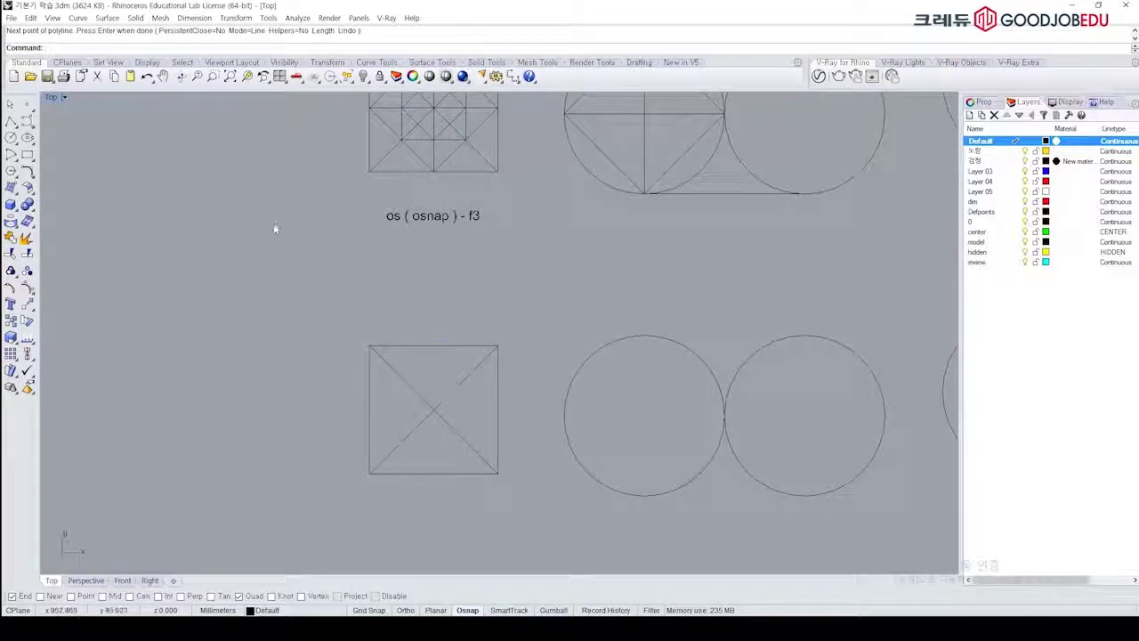
{"action": "key", "text": "Return"}
{"action": "key", "text": "Return"}
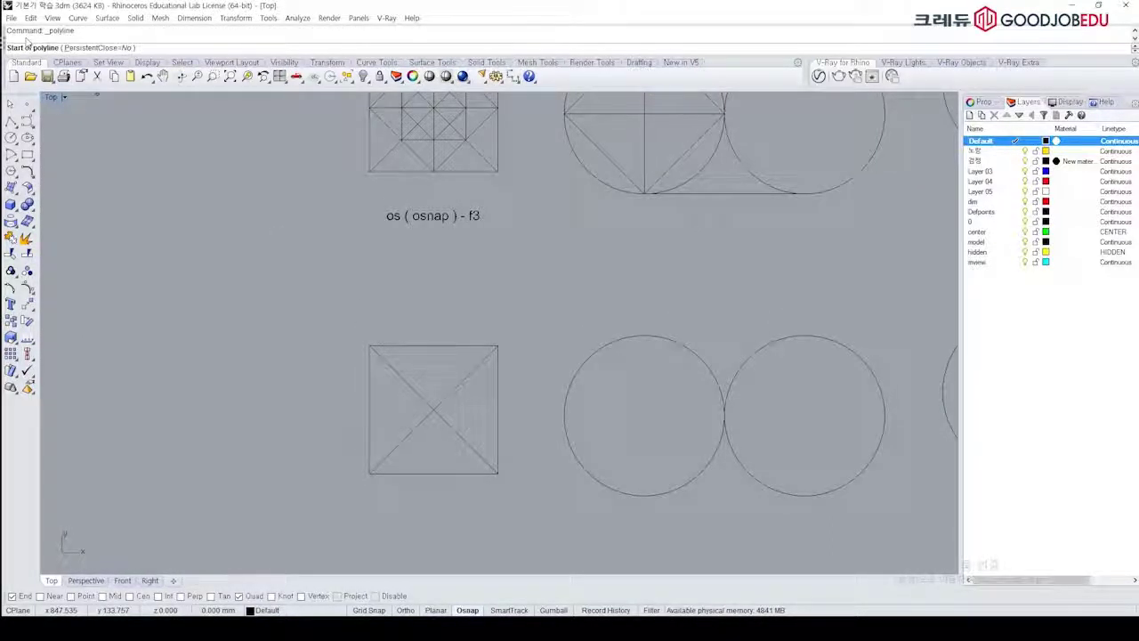
{"action": "key", "text": "Escape"}
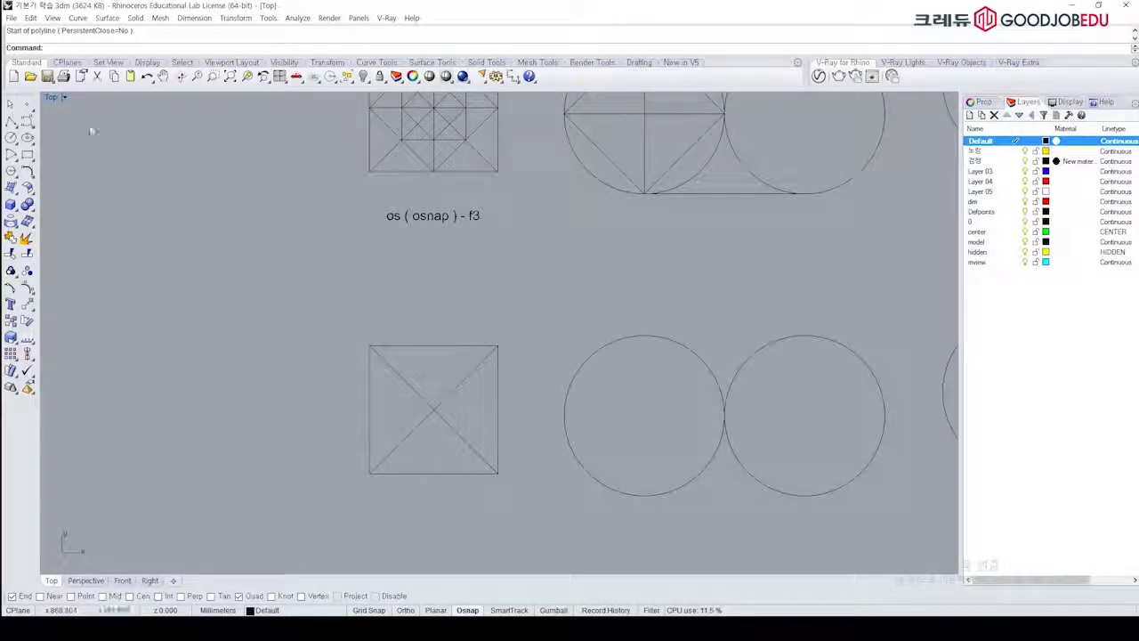
{"action": "key", "text": "Return"}
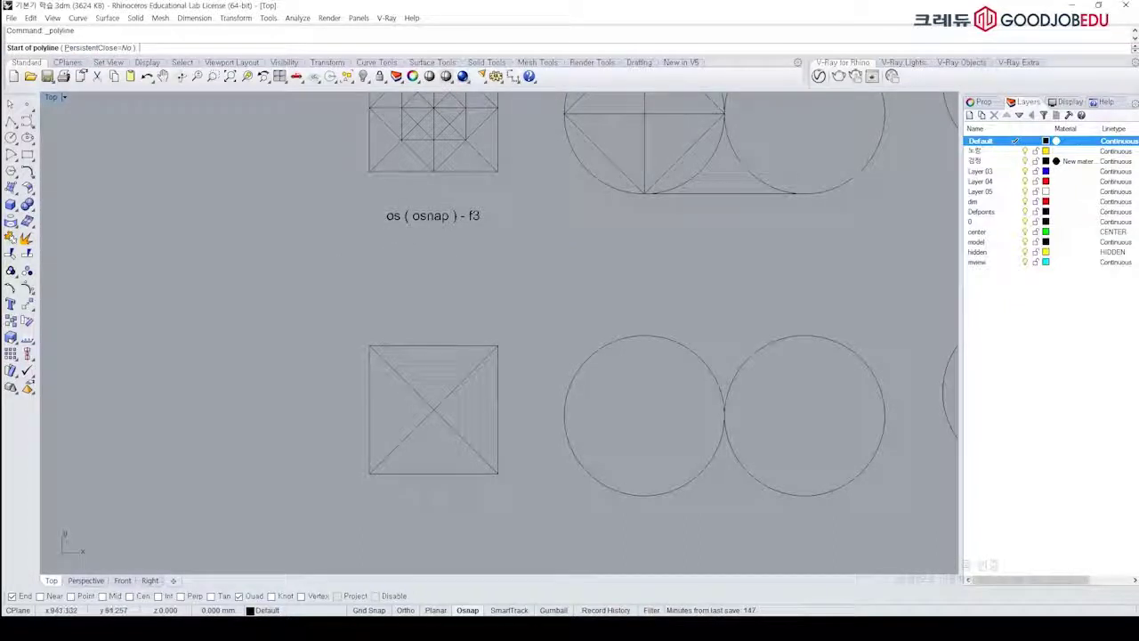
{"action": "right_click_drag", "start_coordinate": [406, 450], "coordinate": [414, 432]}
{"action": "key", "text": "Escape"}
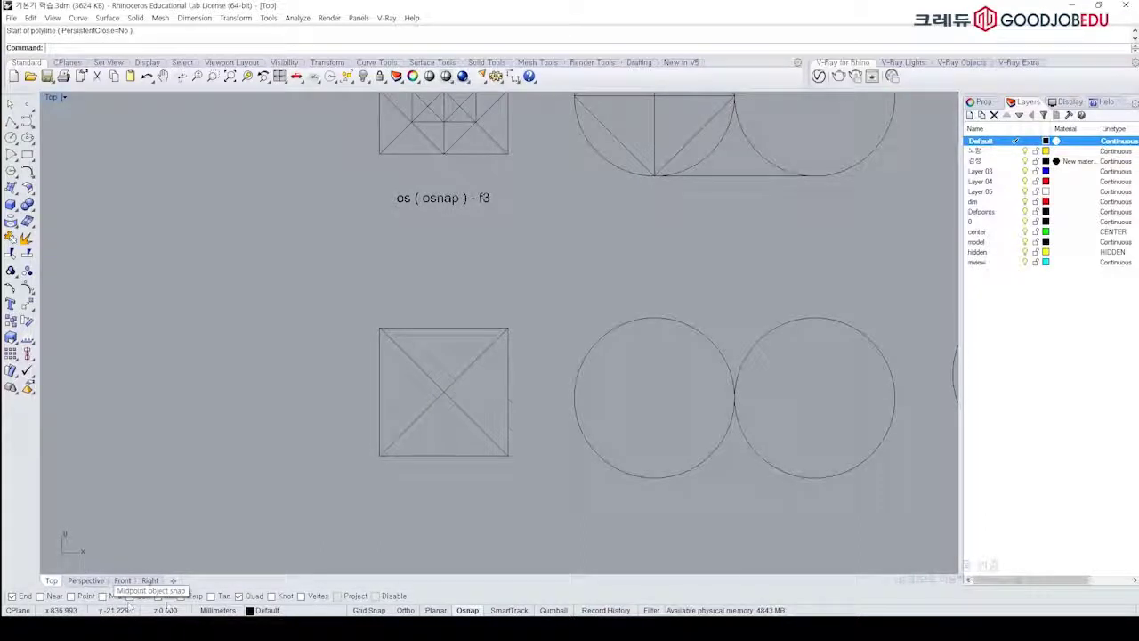
Step: Enable the Mid snap and draw the lower square's vertical and horizontal centre lines between opposite edge midpoints
{"action": "right_click_drag", "start_coordinate": [432, 401], "coordinate": [433, 420]}
{"action": "scroll", "coordinate": [440, 386], "scroll_direction": "down", "scroll_amount": 2}
{"action": "right_click_drag", "start_coordinate": [443, 381], "coordinate": [446, 391]}
{"action": "right_click", "coordinate": [446, 391]}
{"action": "left_click", "coordinate": [444, 362]}
{"action": "left_click", "coordinate": [444, 468]}
{"action": "right_click", "coordinate": [494, 415]}
{"action": "right_click", "coordinate": [496, 413]}
{"action": "left_click", "coordinate": [495, 415]}
{"action": "right_click_drag", "start_coordinate": [493, 382], "coordinate": [506, 366]}
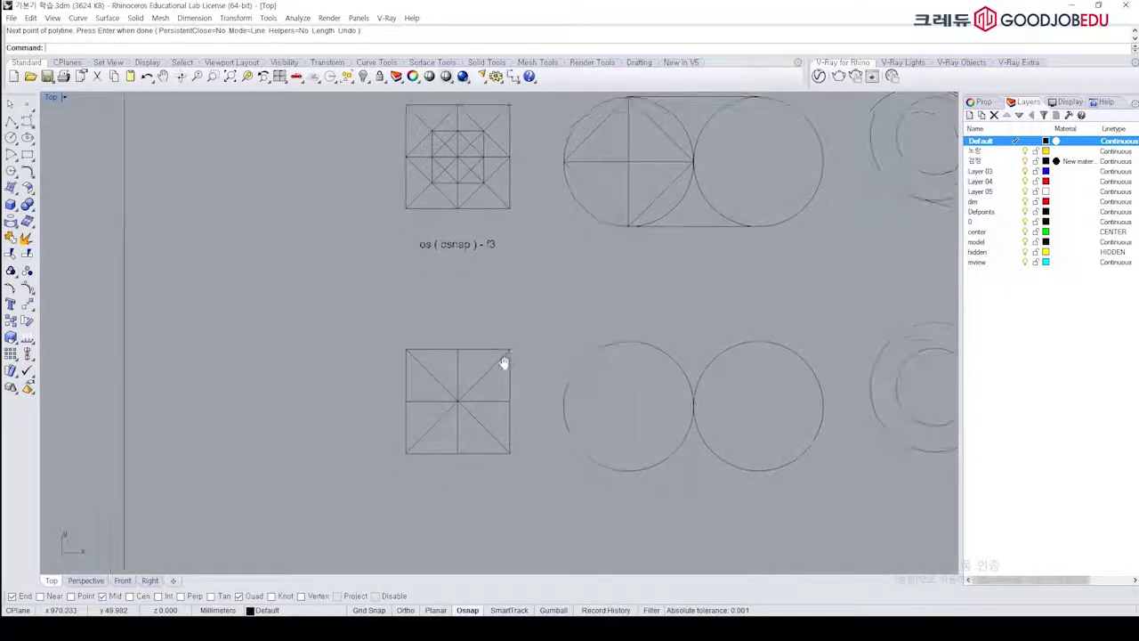
Step: Draw a closed diamond polyline through the four edge midpoints of the lower practice square
{"action": "scroll", "coordinate": [477, 371], "scroll_direction": "up", "scroll_amount": 2}
{"action": "key", "text": "space"}
{"action": "left_click", "coordinate": [452, 345]}
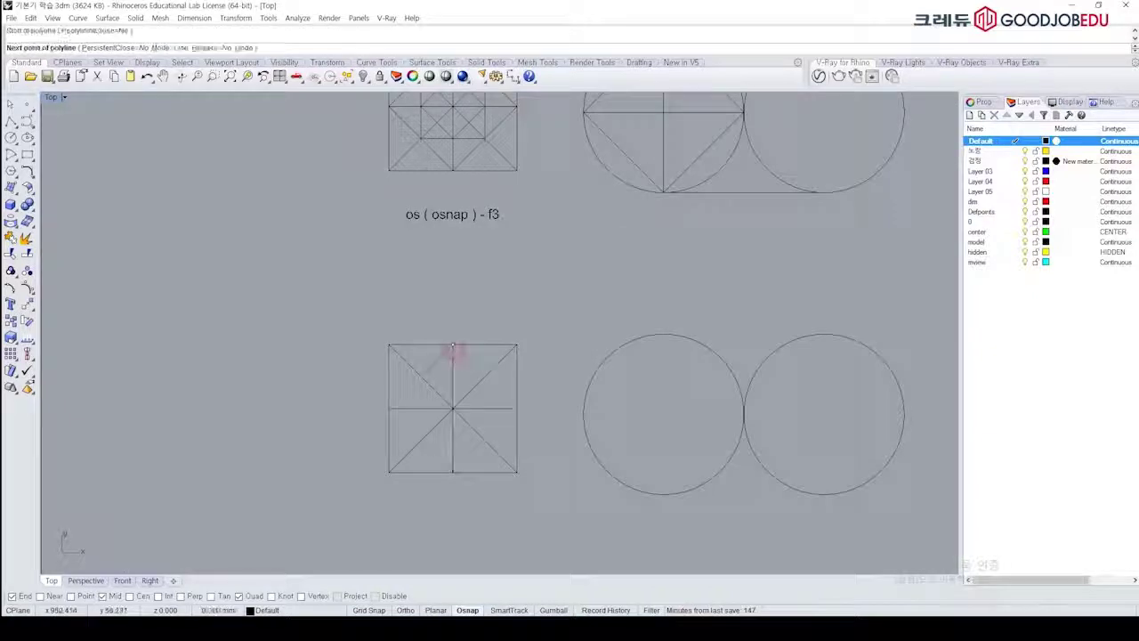
{"action": "left_click", "coordinate": [389, 408]}
{"action": "left_click", "coordinate": [453, 472]}
{"action": "left_click", "coordinate": [516, 410]}
{"action": "left_click", "coordinate": [453, 346]}
{"action": "key", "text": "space"}
Step: Draw a closed inner square polyline through the midpoints of the diamond's four sides
{"action": "right_click_drag", "start_coordinate": [502, 322], "coordinate": [488, 354]}
{"action": "left_click", "coordinate": [409, 429]}
{"action": "left_click", "coordinate": [471, 429]}
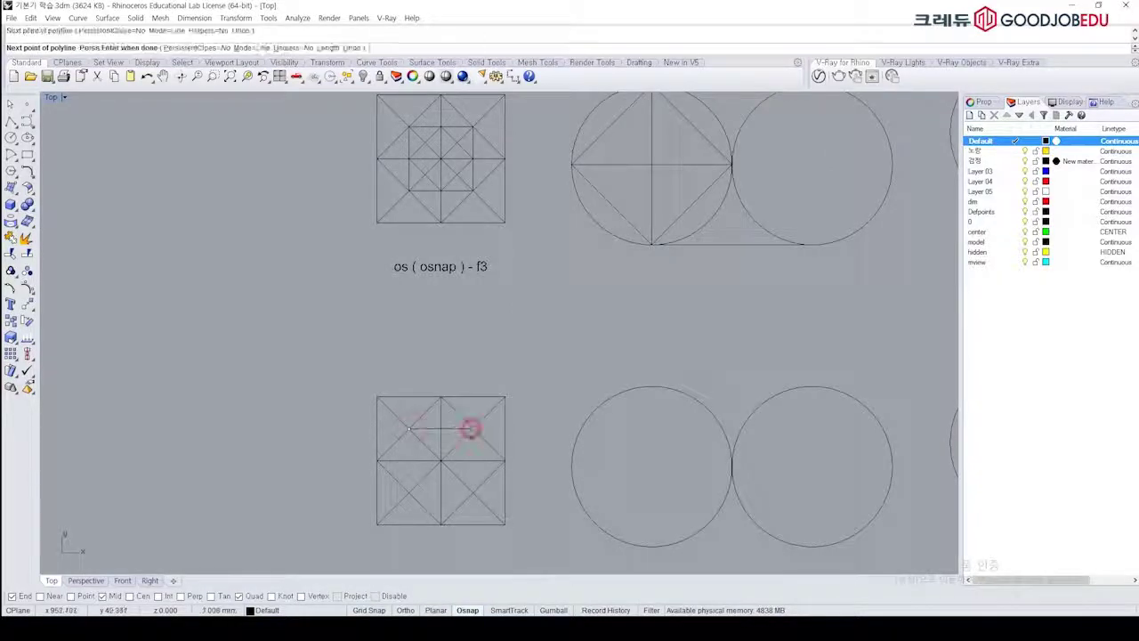
{"action": "left_click", "coordinate": [473, 492]}
{"action": "left_click", "coordinate": [409, 493]}
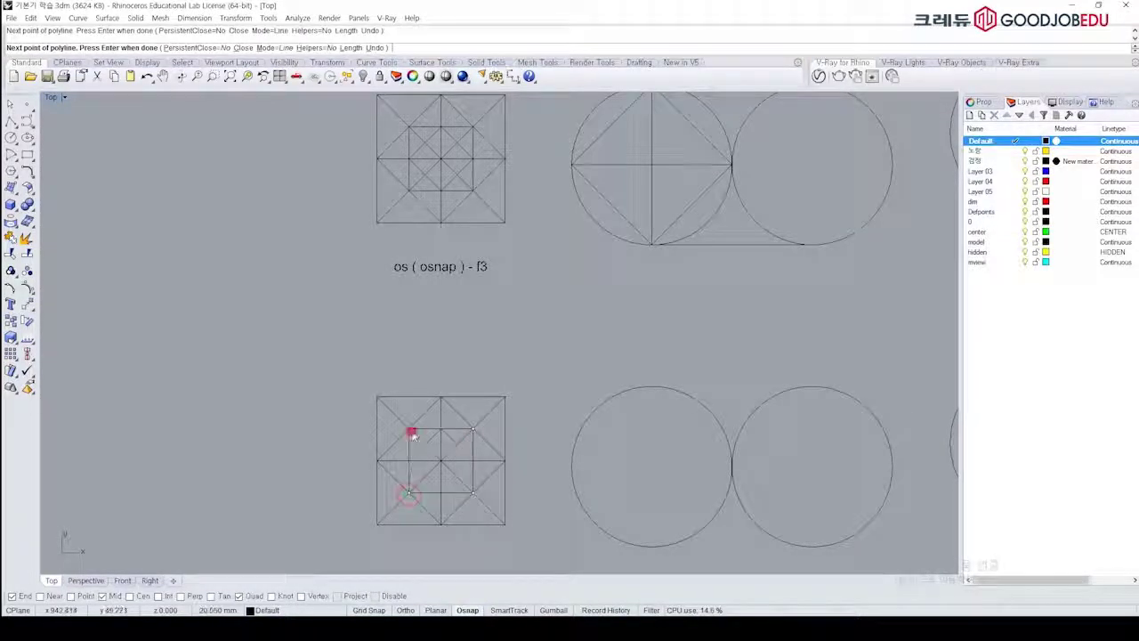
{"action": "left_click", "coordinate": [409, 429]}
{"action": "key", "text": "space"}
Step: Draw a smaller closed diamond polyline through the midpoints of the inner square's four sides
{"action": "left_click", "coordinate": [440, 429]}
{"action": "left_click", "coordinate": [473, 461]}
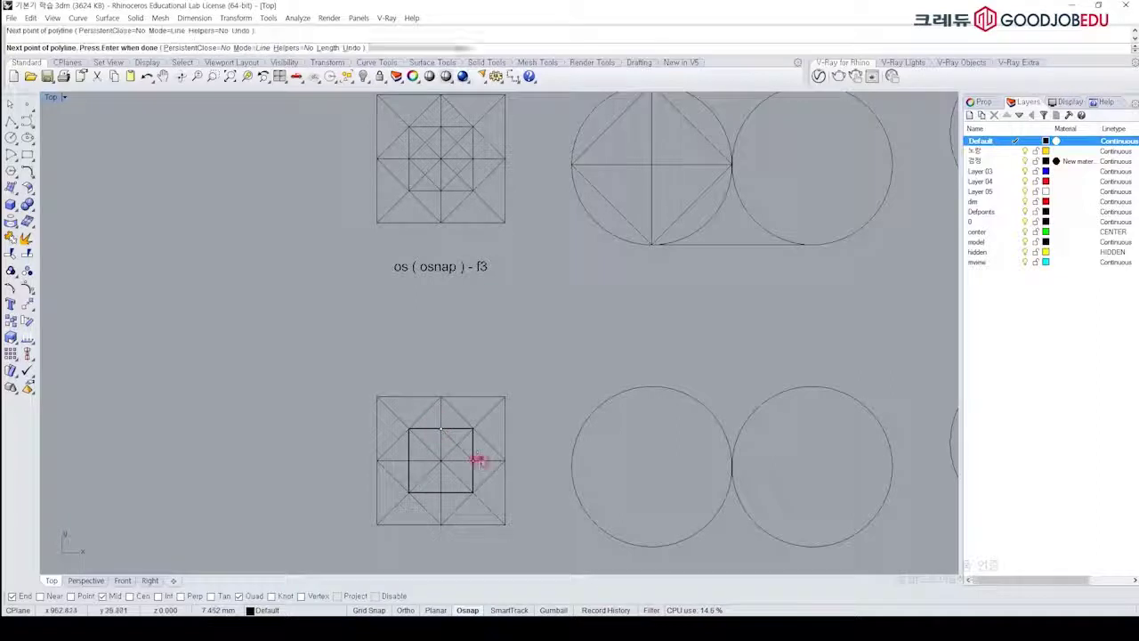
{"action": "left_click", "coordinate": [440, 492]}
{"action": "left_click", "coordinate": [408, 460]}
{"action": "left_click", "coordinate": [439, 428]}
{"action": "key", "text": "space"}
{"action": "mouse_move", "coordinate": [525, 397]}
{"action": "right_mouse_down"}
{"action": "mouse_move", "coordinate": [529, 442]}
{"action": "mouse_move", "coordinate": [540, 386]}
{"action": "mouse_move", "coordinate": [540, 398]}
{"action": "right_mouse_up"}
{"action": "key", "text": "Escape"}
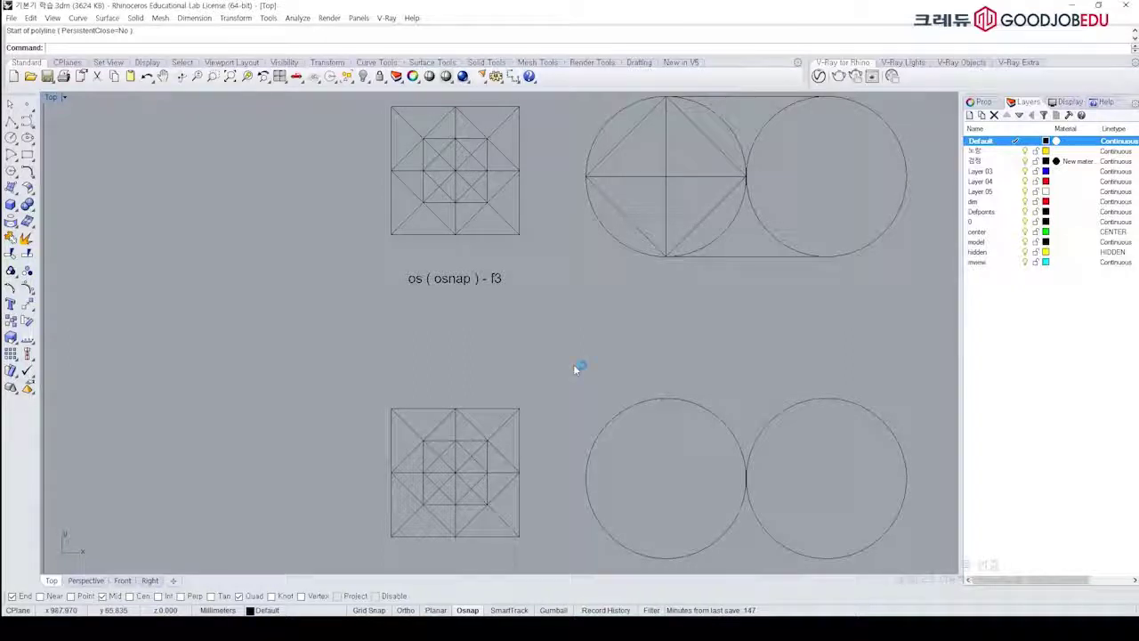
Step: Draw two horizontal lines joining the lower practice circles, one between their top quadrants and one between their bottom quadrants
{"action": "right_click_drag", "start_coordinate": [647, 381], "coordinate": [437, 373]}
{"action": "key", "text": "space"}
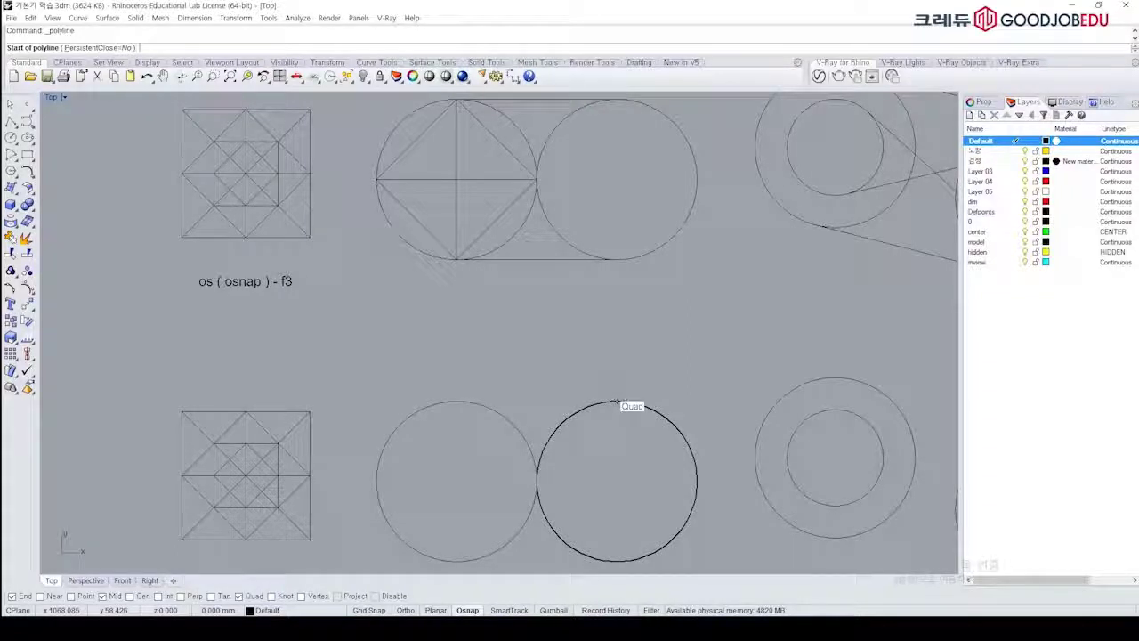
{"action": "left_click", "coordinate": [618, 402]}
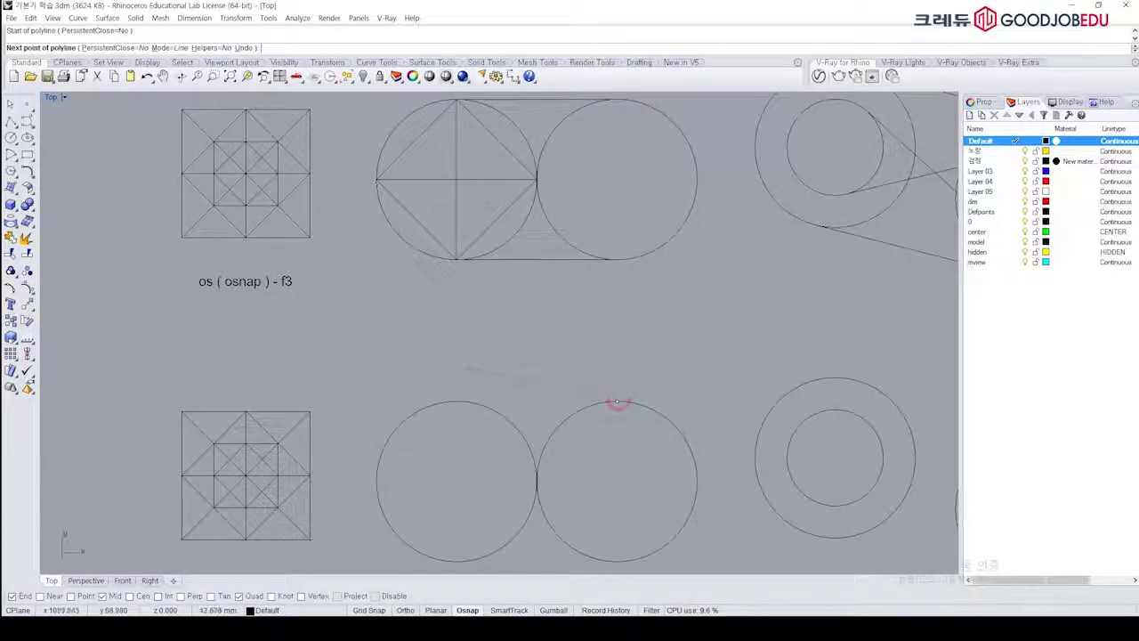
{"action": "left_click", "coordinate": [458, 401]}
{"action": "key", "text": "space"}
{"action": "right_click_drag", "start_coordinate": [649, 456], "coordinate": [628, 317]}
{"action": "key", "text": "space"}
{"action": "left_click", "coordinate": [596, 423]}
{"action": "left_click", "coordinate": [436, 423]}
{"action": "key", "text": "space"}
{"action": "right_click_drag", "start_coordinate": [545, 324], "coordinate": [575, 430]}
Step: Draw a closed diamond polyline through the four quadrant points of the left lower practice circle
{"action": "scroll", "coordinate": [585, 372], "scroll_direction": "down", "scroll_amount": 2}
{"action": "right_click_drag", "start_coordinate": [585, 372], "coordinate": [587, 340]}
{"action": "key", "text": "space"}
{"action": "left_click", "coordinate": [490, 344]}
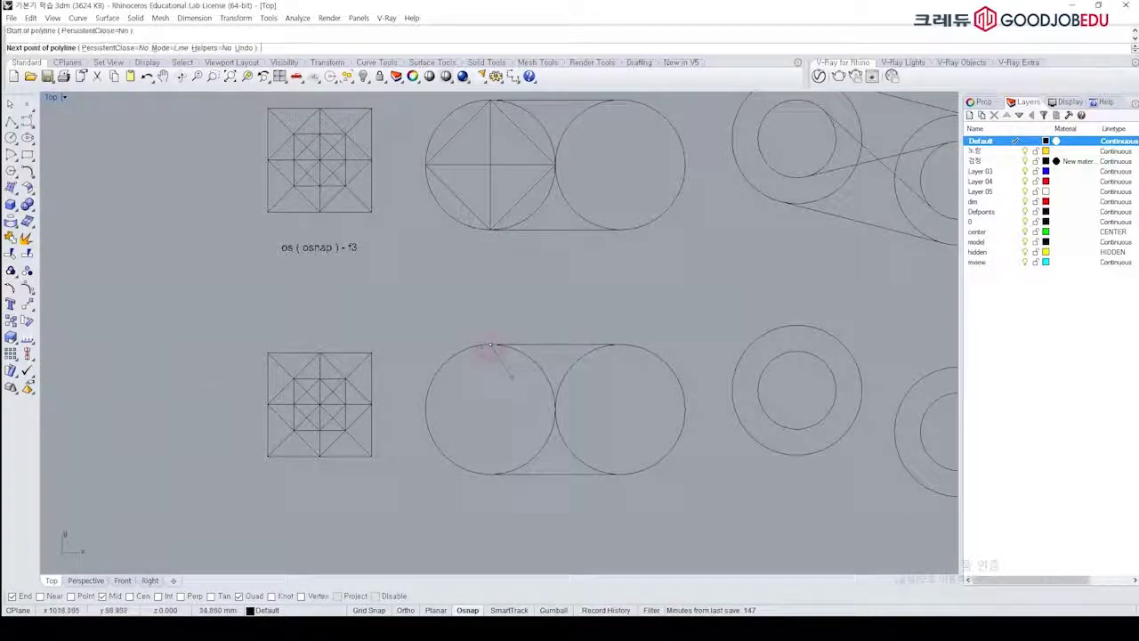
{"action": "left_click", "coordinate": [554, 410]}
{"action": "left_click", "coordinate": [488, 474]}
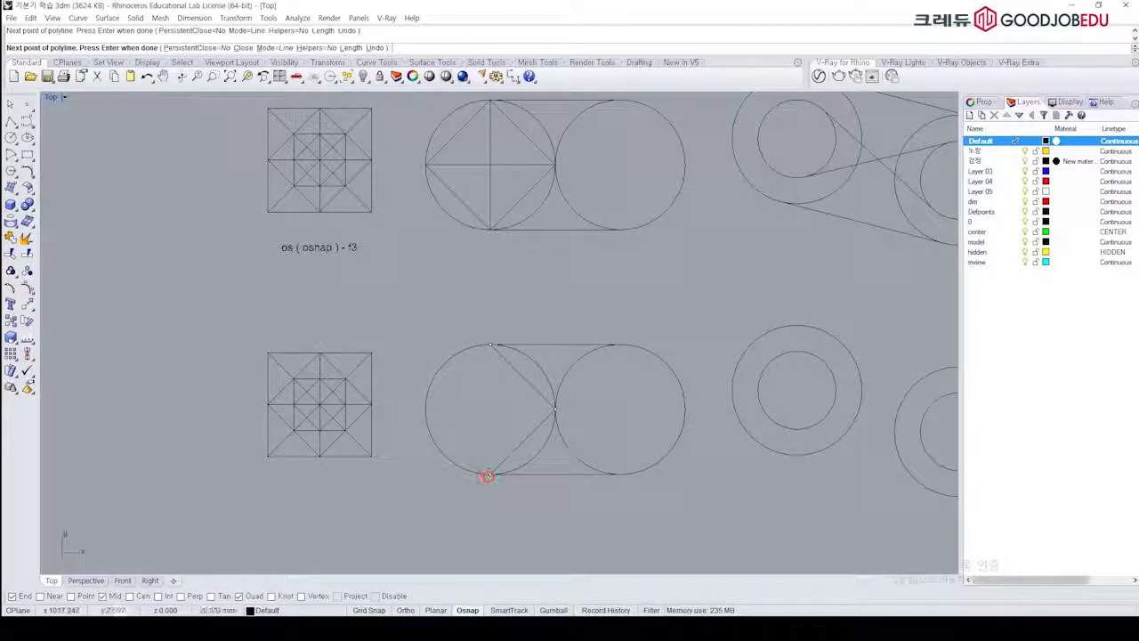
{"action": "left_click", "coordinate": [426, 409]}
{"action": "left_click", "coordinate": [489, 344]}
Step: Draw the horizontal and vertical diameters of the left lower practice circle between its opposite quadrant points
{"action": "key", "text": "space"}
{"action": "left_click", "coordinate": [425, 409]}
{"action": "left_click", "coordinate": [555, 410]}
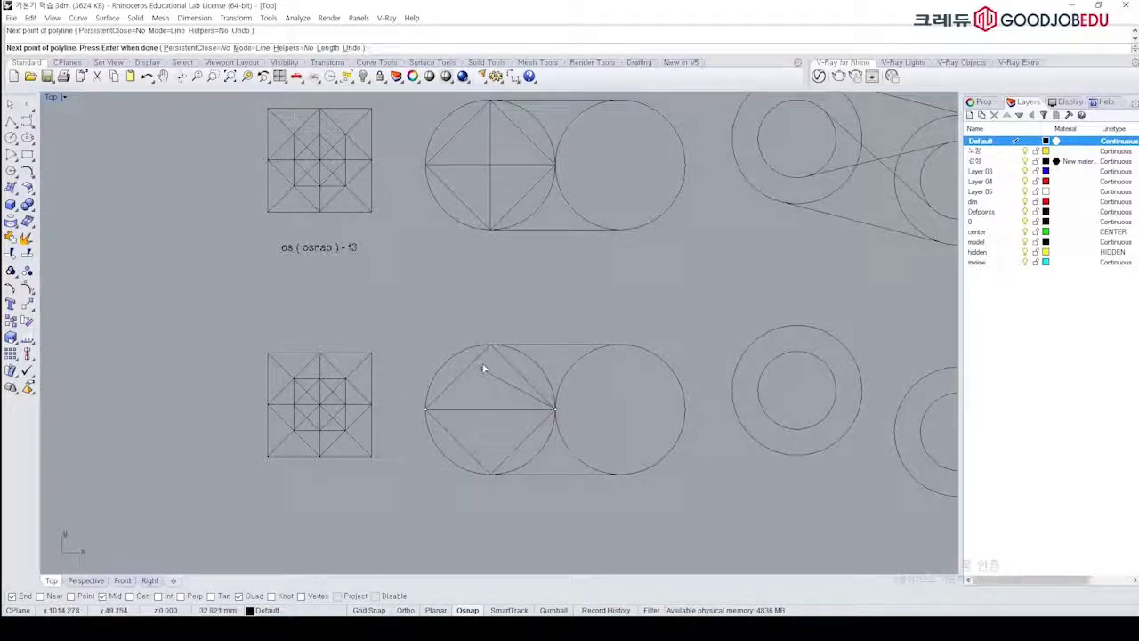
{"action": "left_click", "coordinate": [490, 344]}
{"action": "left_click", "coordinate": [490, 475]}
{"action": "key", "text": "Return"}
Step: Open the Lines tool group and float it as a separate palette over the drawing
{"action": "scroll", "coordinate": [667, 360], "scroll_direction": "down", "scroll_amount": 2}
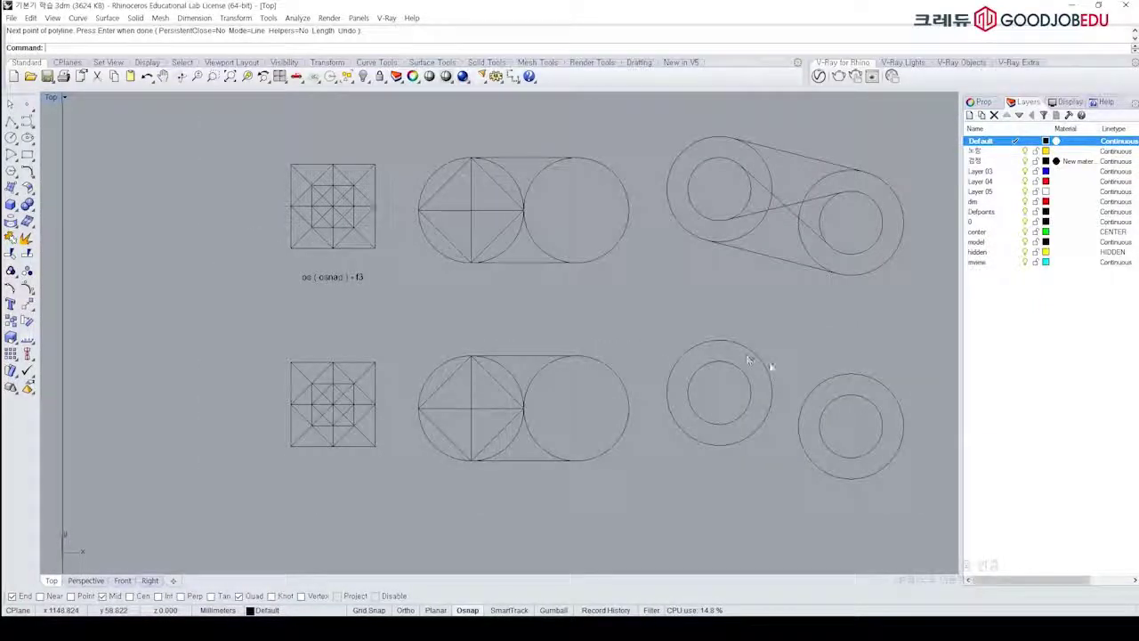
{"action": "right_click_drag", "start_coordinate": [765, 361], "coordinate": [603, 323]}
{"action": "right_click_drag", "start_coordinate": [764, 271], "coordinate": [737, 282]}
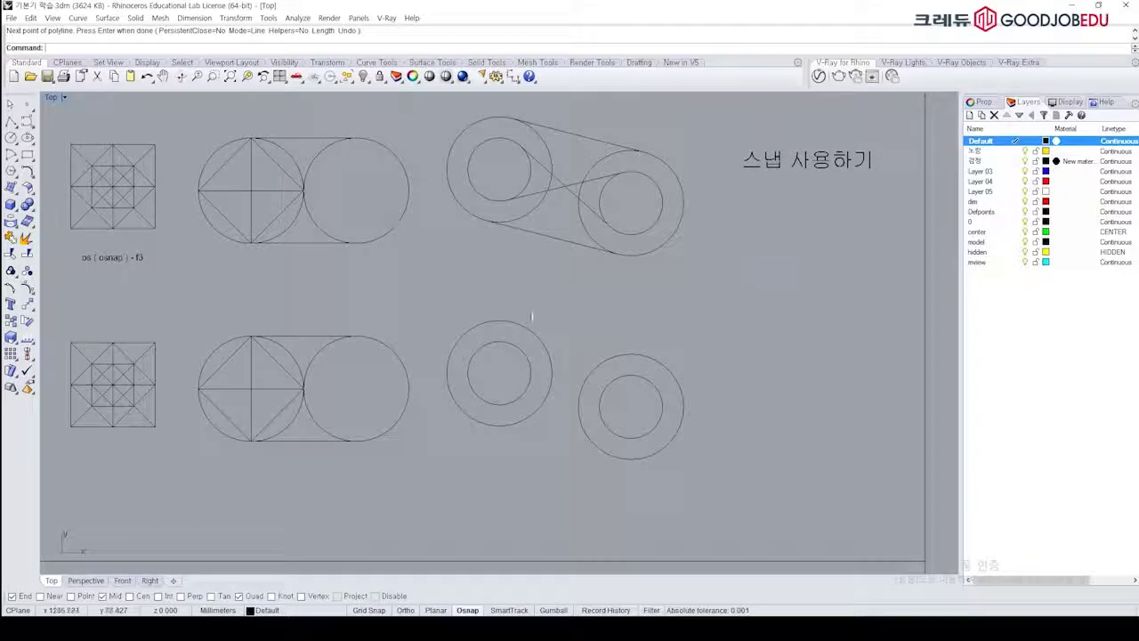
{"action": "scroll", "coordinate": [537, 349], "scroll_direction": "up", "scroll_amount": 1}
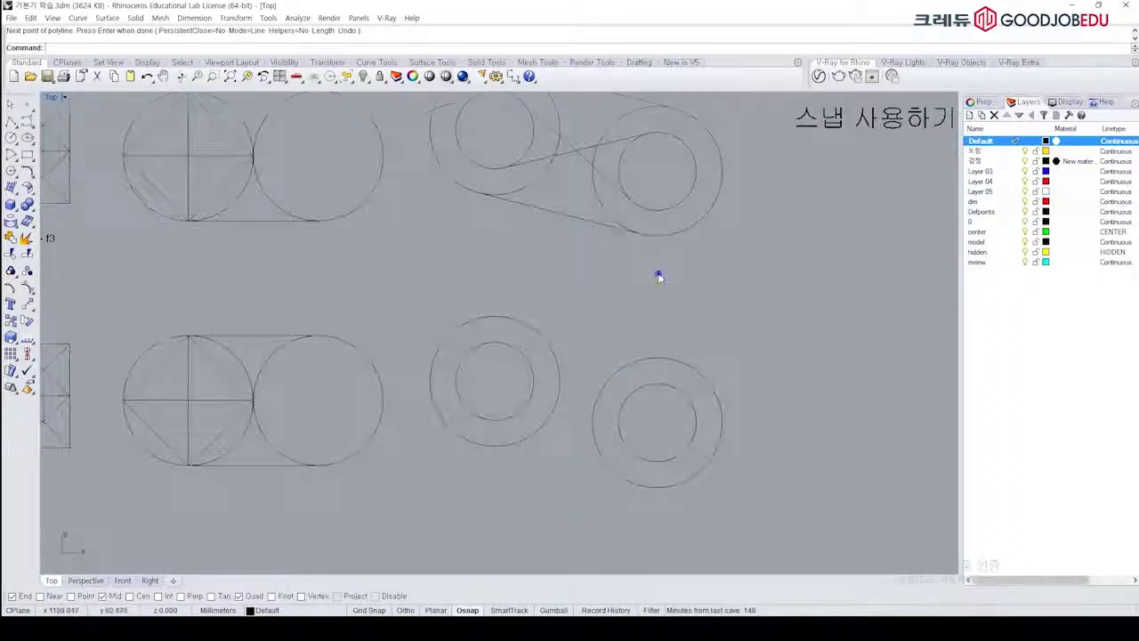
{"action": "right_click_drag", "start_coordinate": [659, 276], "coordinate": [624, 326]}
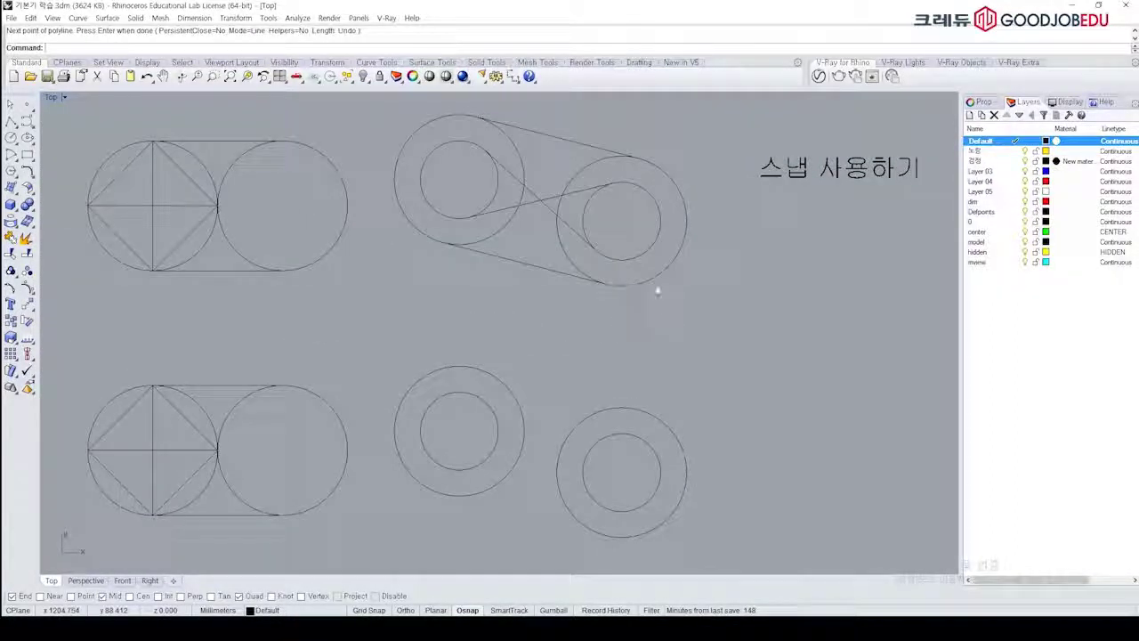
{"action": "left_click", "coordinate": [10, 125]}
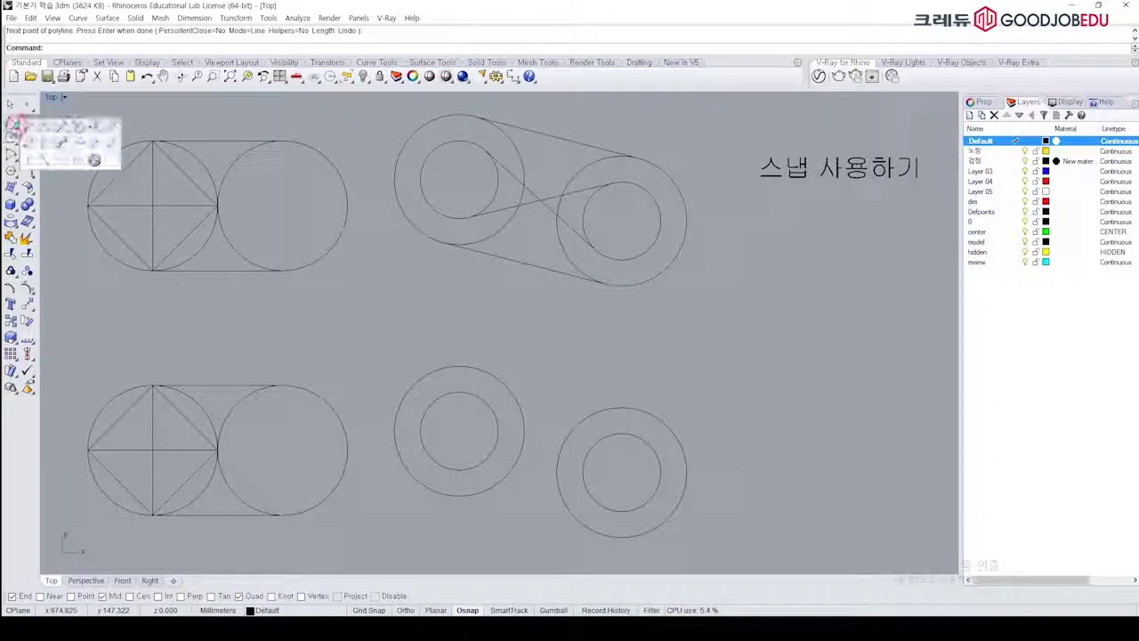
{"action": "left_click_drag", "start_coordinate": [44, 120], "coordinate": [97, 131]}
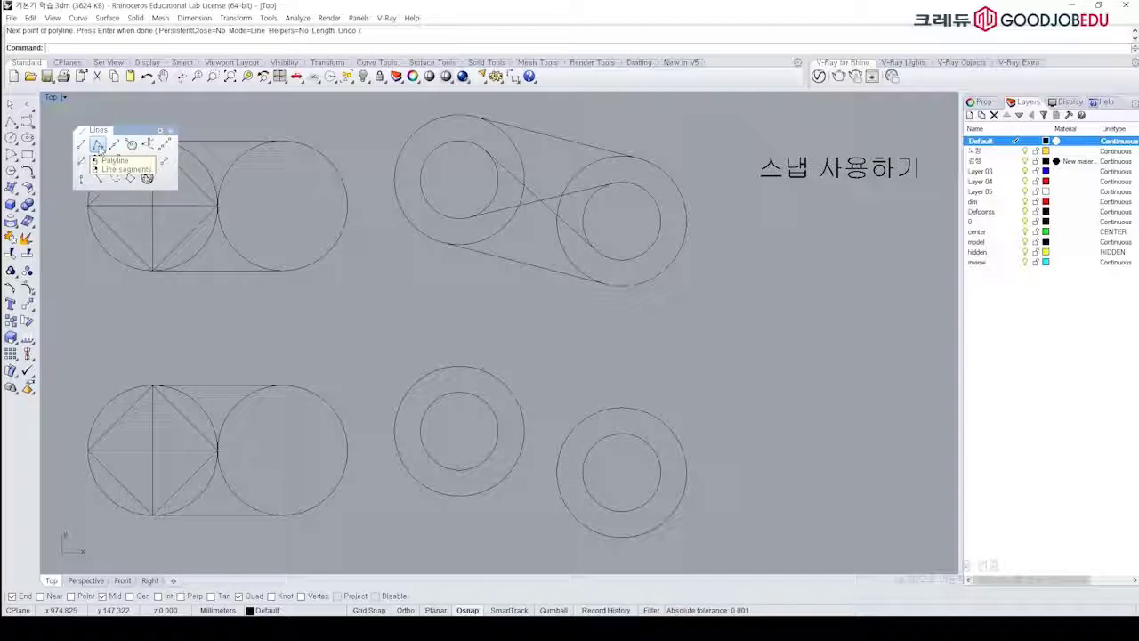
Step: Draw an open sample polyline of three segments in the blank area between the two rows of figures
{"action": "left_click", "coordinate": [98, 145]}
{"action": "left_click", "coordinate": [327, 301]}
{"action": "left_click", "coordinate": [345, 348]}
{"action": "left_click", "coordinate": [423, 315]}
{"action": "left_click", "coordinate": [498, 314]}
{"action": "key", "text": "Return"}
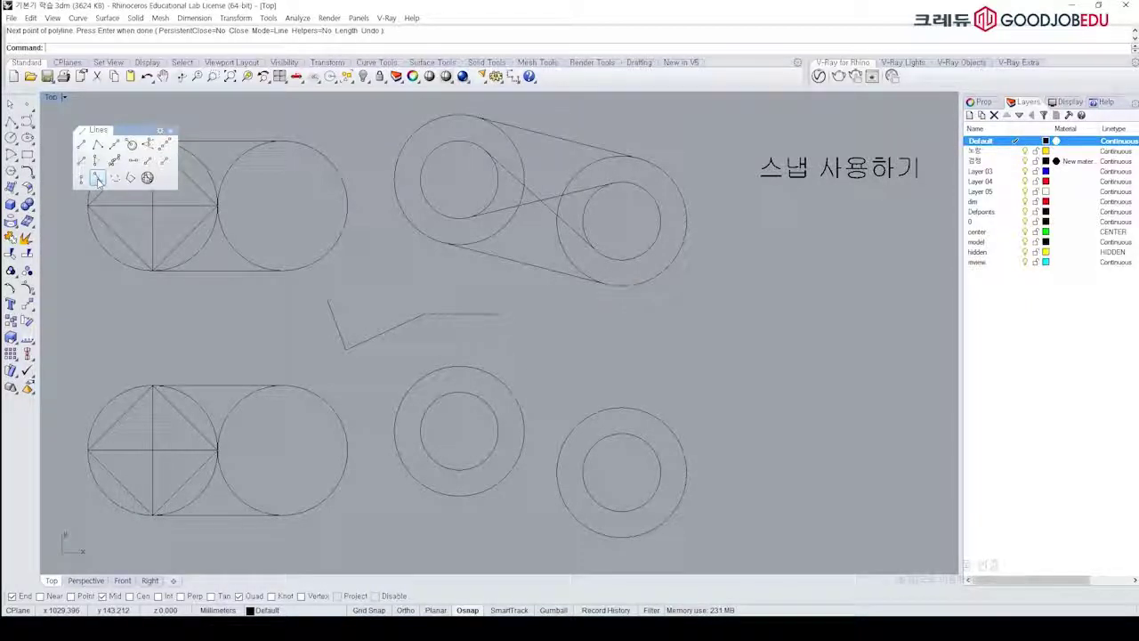
Step: Draw a line tangent to the upper sides of the two lower outer circles with Line: Tangent to 2 curves
{"action": "left_click", "coordinate": [98, 178]}
{"action": "right_click_drag", "start_coordinate": [445, 312], "coordinate": [400, 282]}
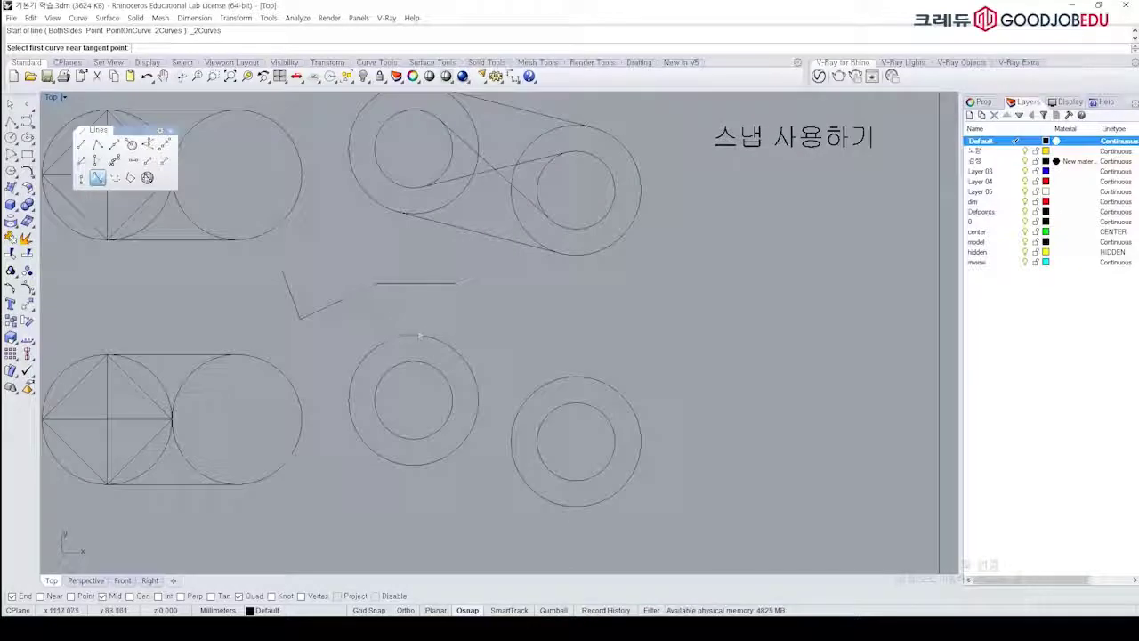
{"action": "left_click", "coordinate": [428, 336]}
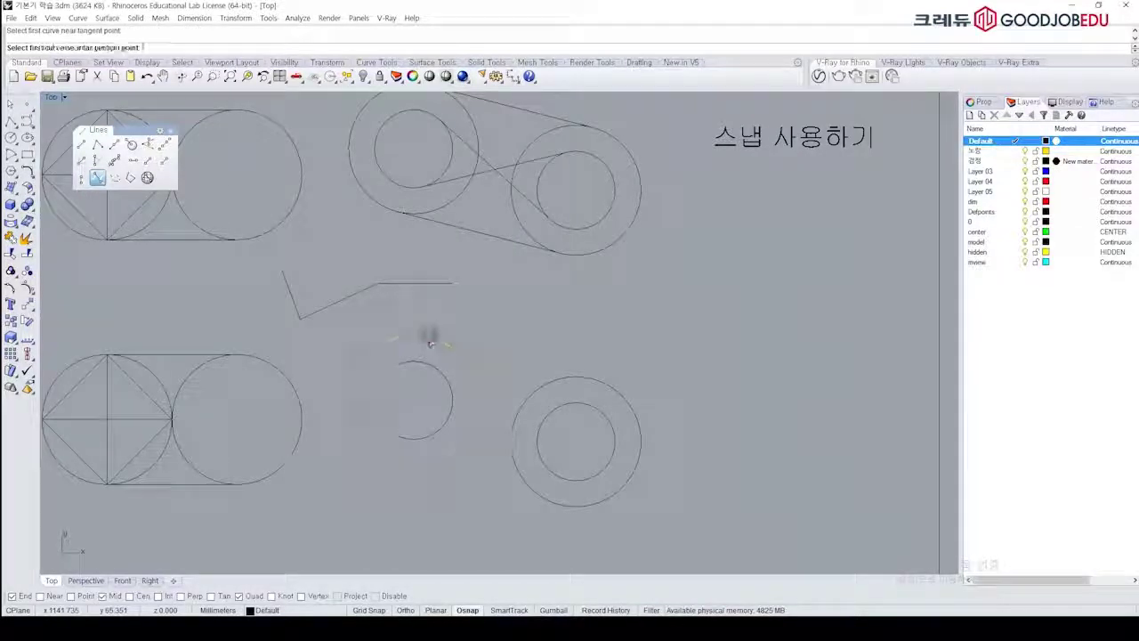
{"action": "left_click", "coordinate": [589, 381]}
{"action": "scroll", "coordinate": [609, 381], "scroll_direction": "up", "scroll_amount": 2}
{"action": "scroll", "coordinate": [598, 380], "scroll_direction": "down", "scroll_amount": 1}
{"action": "scroll", "coordinate": [432, 311], "scroll_direction": "up", "scroll_amount": 5}
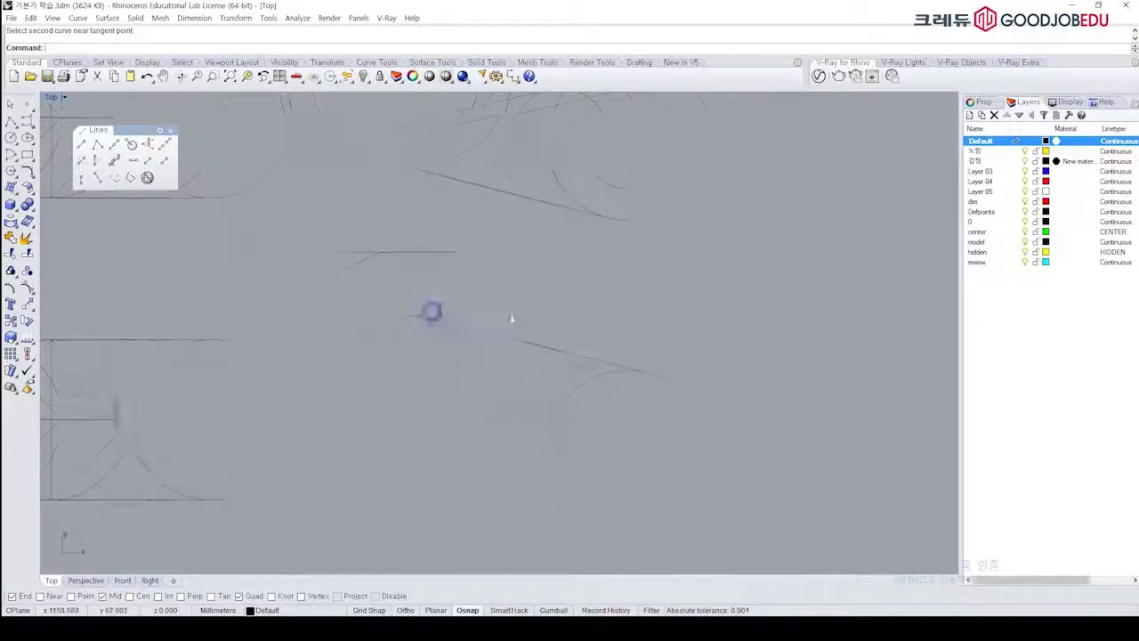
Step: Delete the tangent line between the two lower outer circles
{"action": "left_click", "coordinate": [602, 326]}
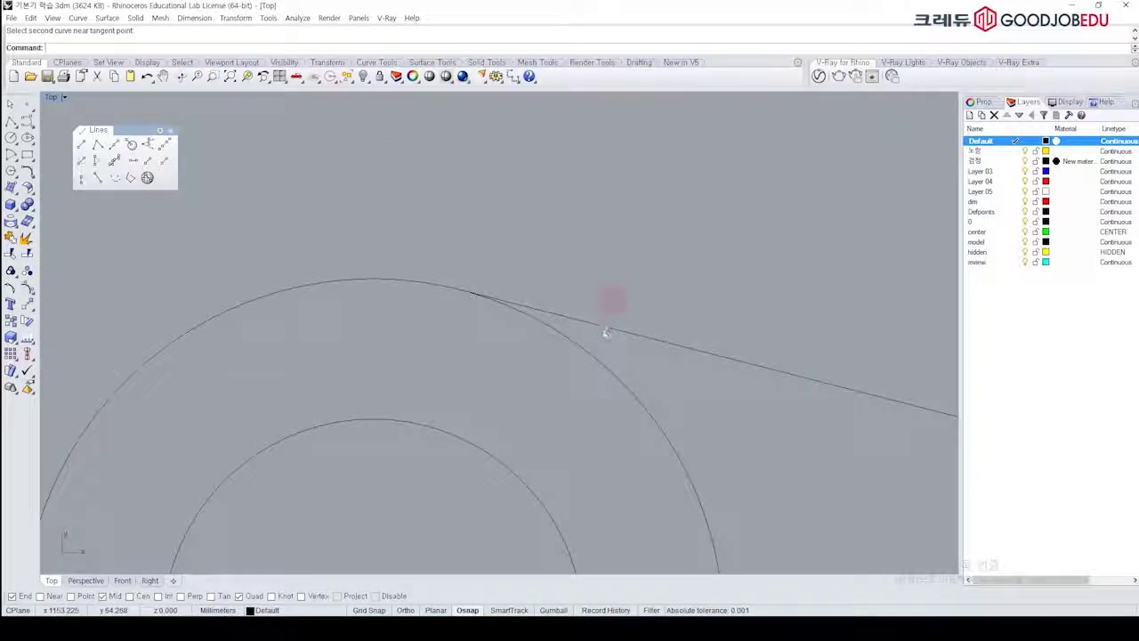
{"action": "key", "text": "Delete"}
{"action": "scroll", "coordinate": [609, 317], "scroll_direction": "down", "scroll_amount": 5}
Step: Draw a polyline segment from the left outer circle's top quadrant to the right outer circle's top quadrant
{"action": "right_click", "coordinate": [614, 316]}
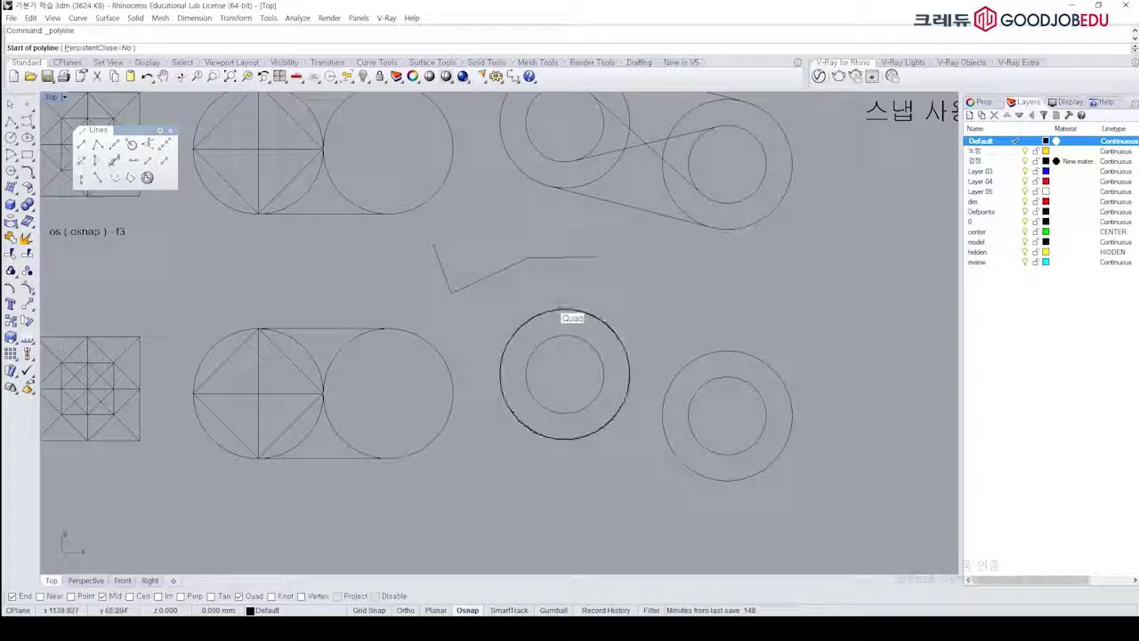
{"action": "left_click", "coordinate": [564, 310]}
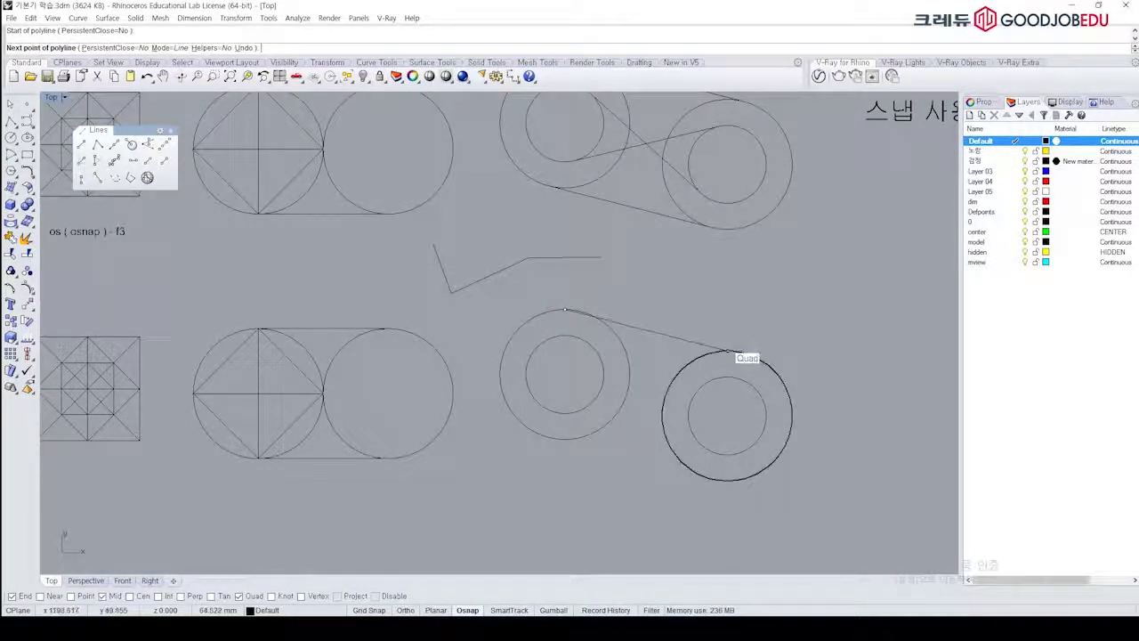
{"action": "right_click", "coordinate": [735, 350]}
Step: Examine up close how the line between the top quadrants meets the outer circles, compared with a true tangent
{"action": "scroll", "coordinate": [584, 315], "scroll_direction": "up", "scroll_amount": 9}
{"action": "scroll", "coordinate": [494, 287], "scroll_direction": "up", "scroll_amount": 4}
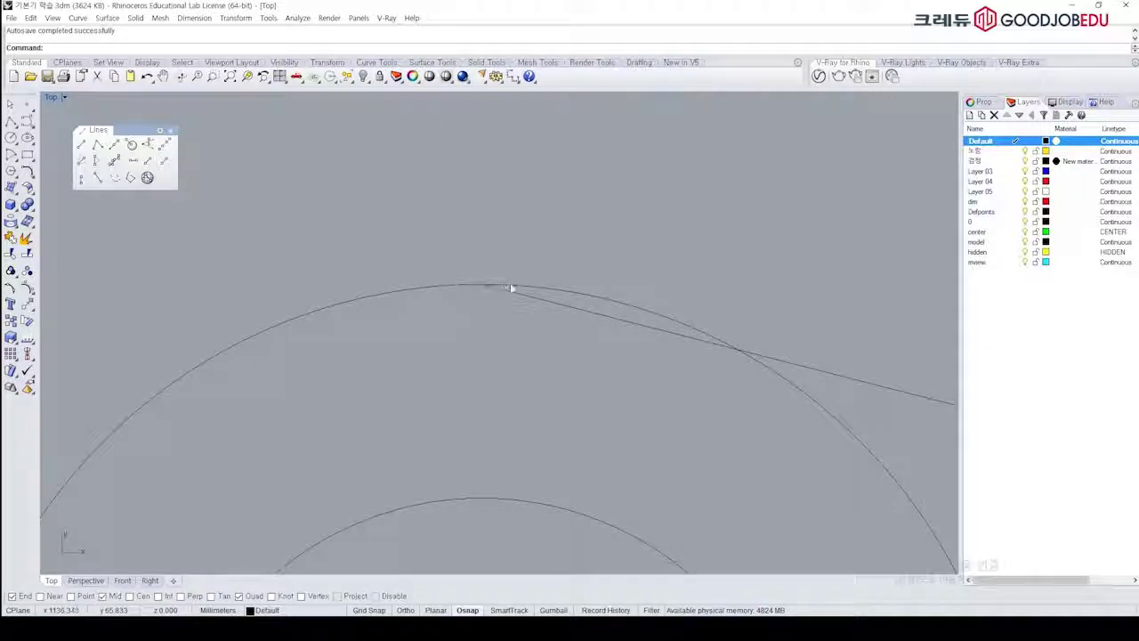
{"action": "scroll", "coordinate": [743, 338], "scroll_direction": "up", "scroll_amount": 5}
{"action": "right_click_drag", "start_coordinate": [547, 309], "coordinate": [392, 271]}
{"action": "right_click_drag", "start_coordinate": [818, 358], "coordinate": [788, 367]}
{"action": "scroll", "coordinate": [749, 370], "scroll_direction": "up", "scroll_amount": 5}
{"action": "scroll", "coordinate": [710, 353], "scroll_direction": "down", "scroll_amount": 4}
{"action": "scroll", "coordinate": [700, 355], "scroll_direction": "up", "scroll_amount": 5}
{"action": "scroll", "coordinate": [678, 354], "scroll_direction": "up", "scroll_amount": 2}
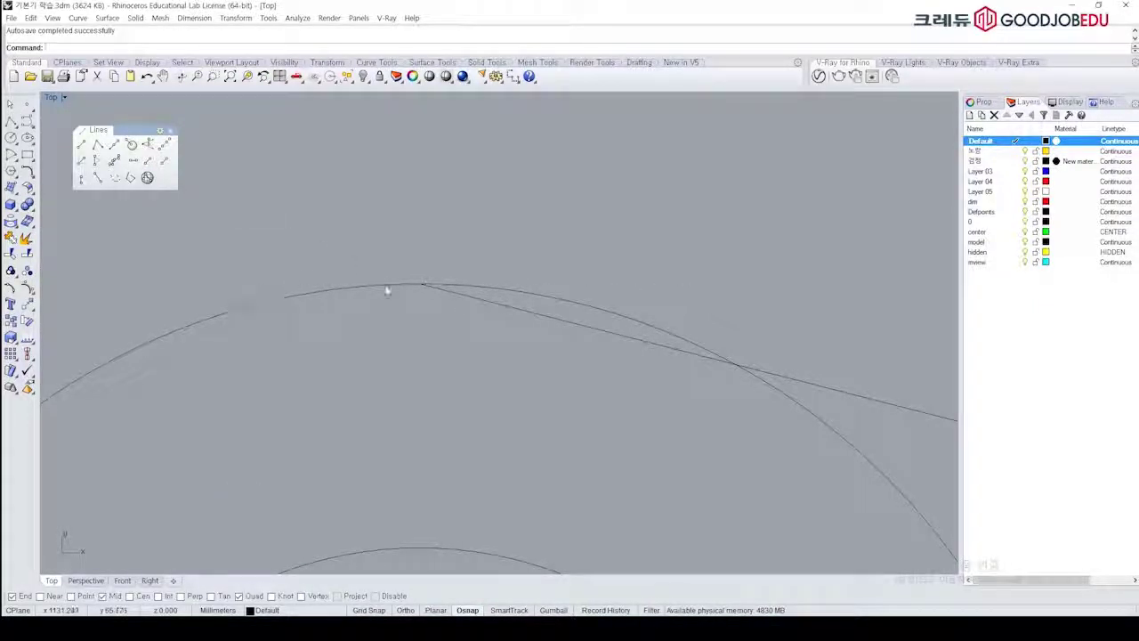
Step: Delete the line drawn between the outer circles' top quadrants
{"action": "scroll", "coordinate": [239, 249], "scroll_direction": "down", "scroll_amount": 10}
{"action": "right_click_drag", "start_coordinate": [603, 306], "coordinate": [514, 282]}
{"action": "left_click_drag", "start_coordinate": [557, 289], "coordinate": [534, 340]}
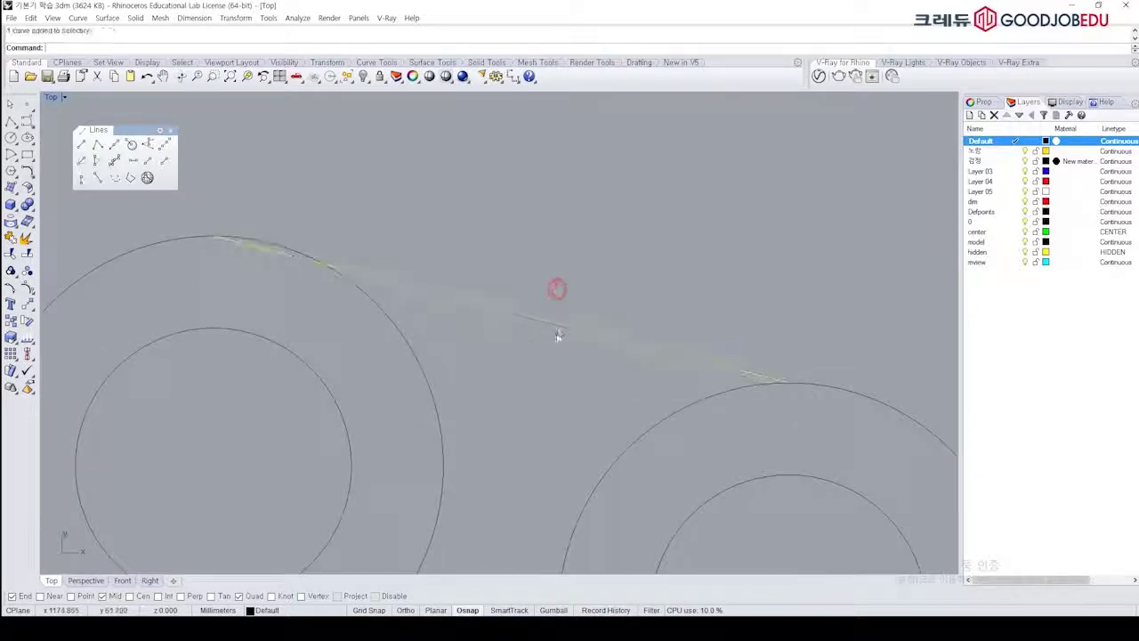
{"action": "key", "text": "Delete"}
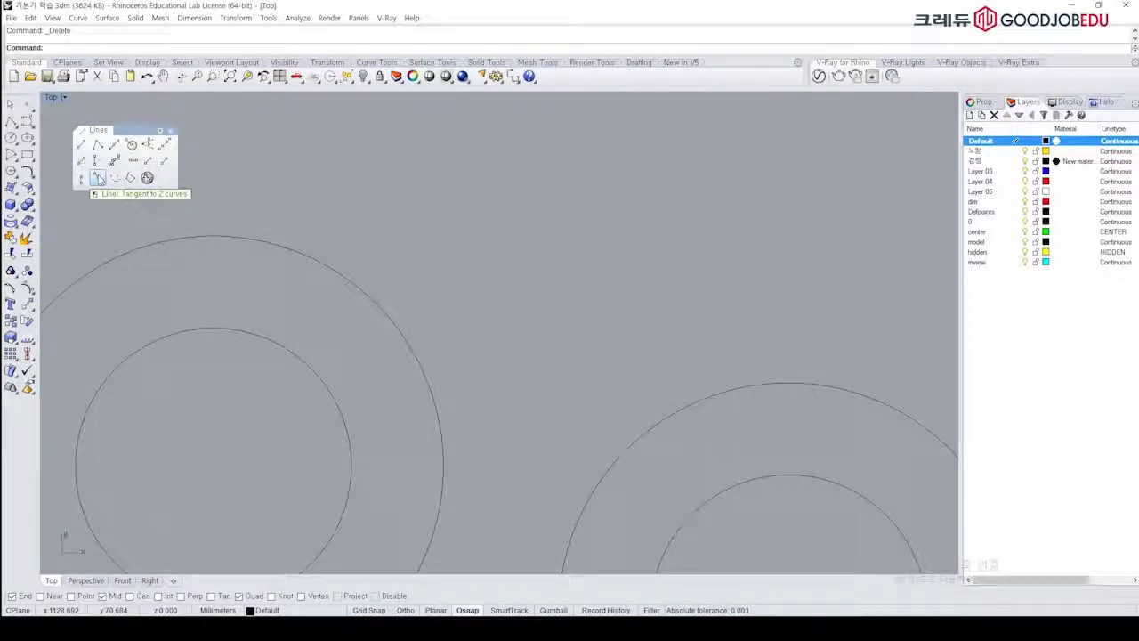
Step: Join the lower pair's outer circles with a Tangent to 2 curves line along their upper sides and check both contact points
{"action": "left_click", "coordinate": [98, 178]}
{"action": "scroll", "coordinate": [267, 230], "scroll_direction": "down", "scroll_amount": 3}
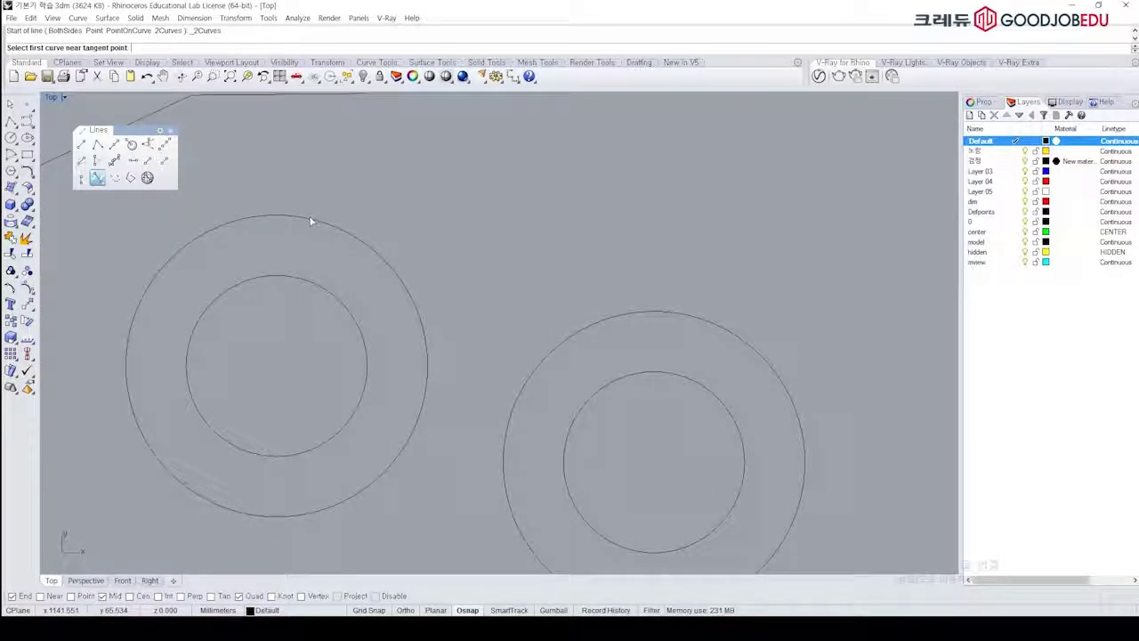
{"action": "left_click", "coordinate": [308, 220]}
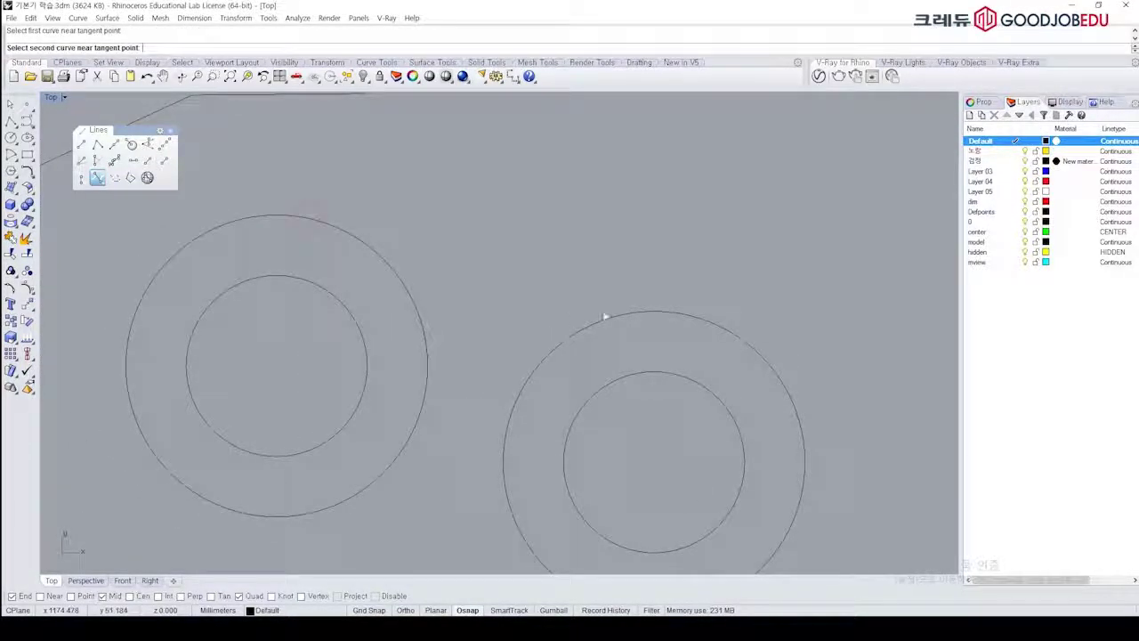
{"action": "left_click", "coordinate": [684, 316]}
{"action": "scroll", "coordinate": [334, 225], "scroll_direction": "up", "scroll_amount": 3}
{"action": "scroll", "coordinate": [342, 222], "scroll_direction": "up", "scroll_amount": 2}
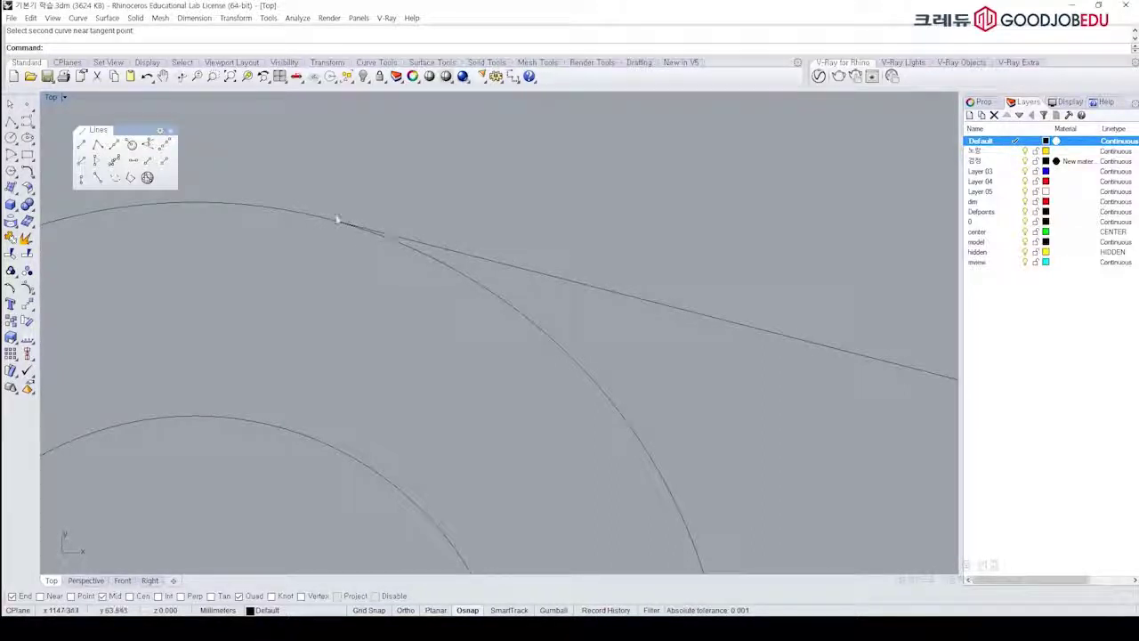
{"action": "scroll", "coordinate": [368, 215], "scroll_direction": "down", "scroll_amount": 5}
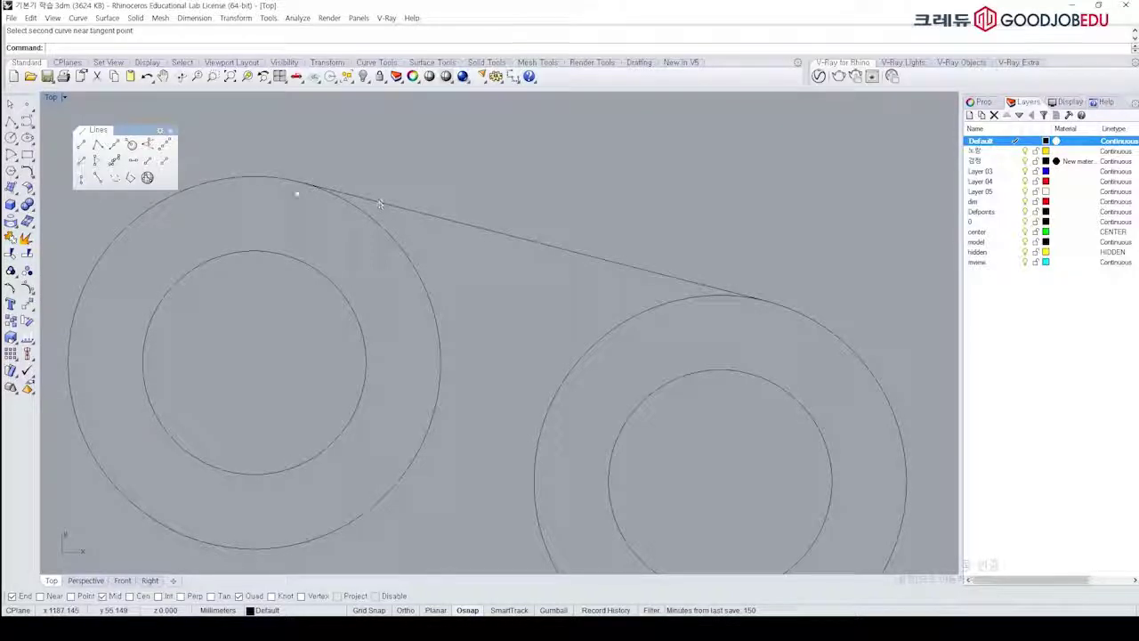
{"action": "scroll", "coordinate": [613, 262], "scroll_direction": "up", "scroll_amount": 5}
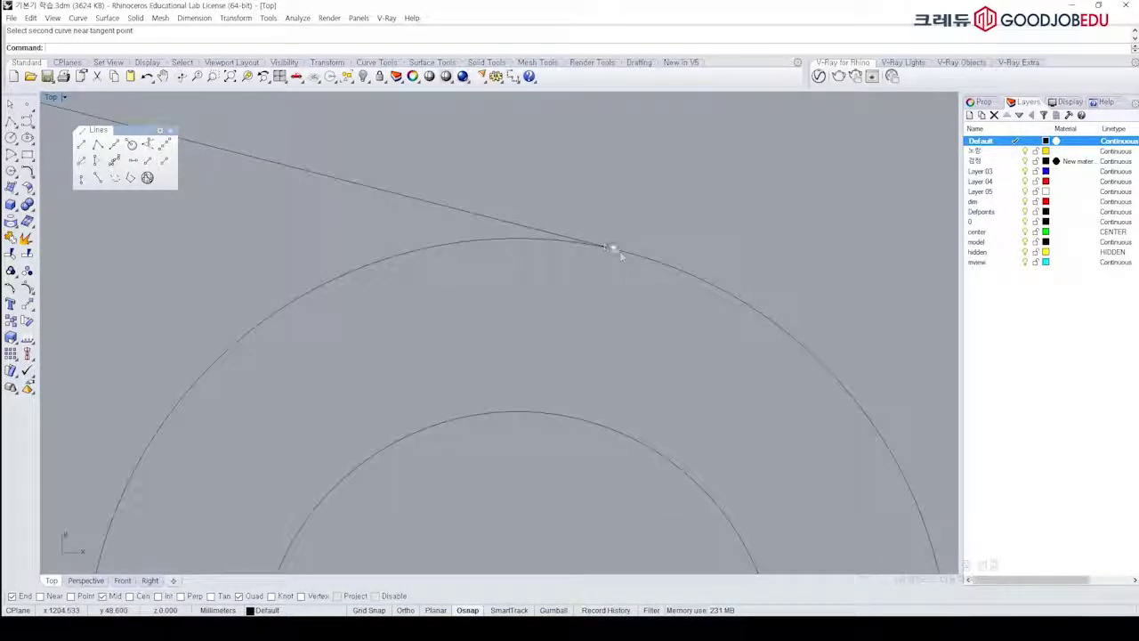
{"action": "scroll", "coordinate": [610, 245], "scroll_direction": "down", "scroll_amount": 5}
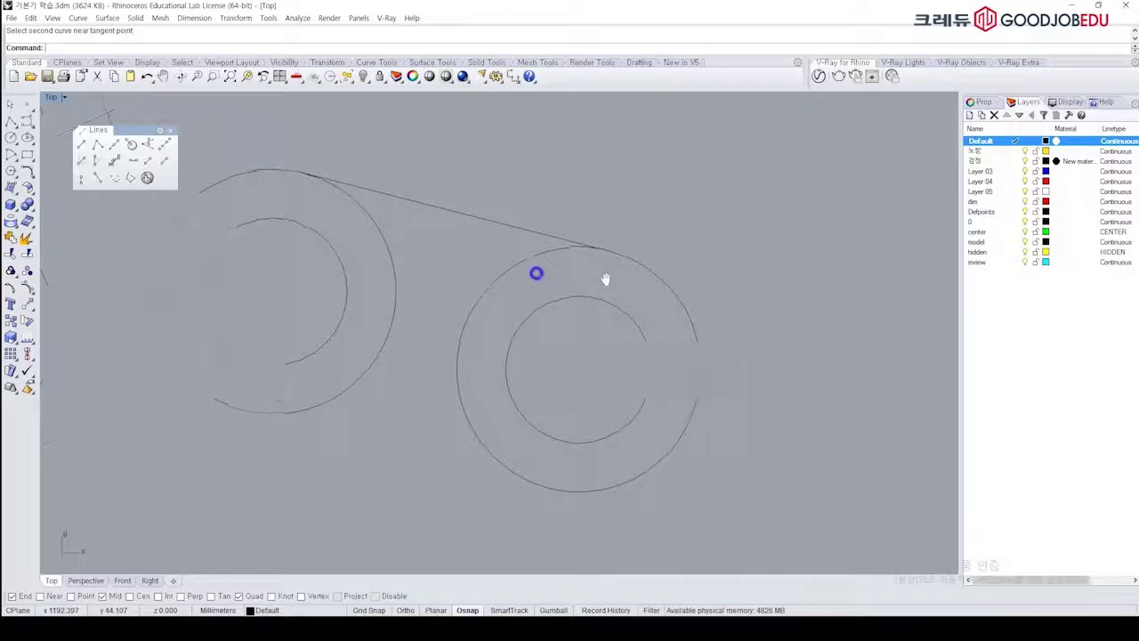
Step: Draw a crossing tangent line from the top of the right inner circle to the bottom of the left inner circle
{"action": "left_click", "coordinate": [97, 178]}
{"action": "left_click", "coordinate": [640, 300]}
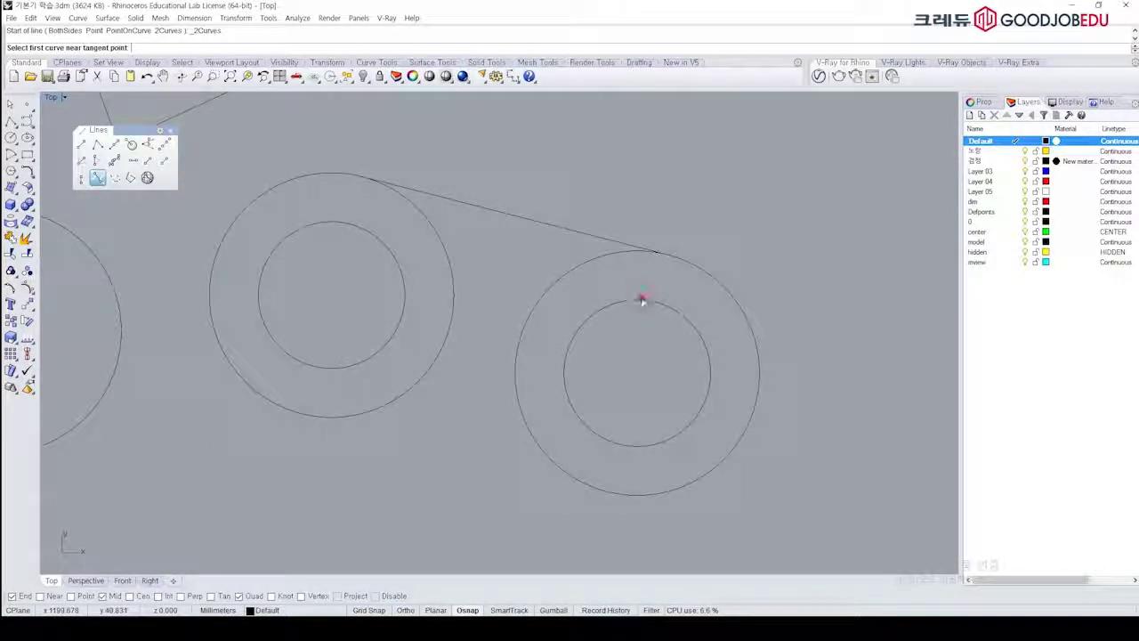
{"action": "left_click", "coordinate": [358, 362]}
{"action": "scroll", "coordinate": [517, 276], "scroll_direction": "down", "scroll_amount": 5}
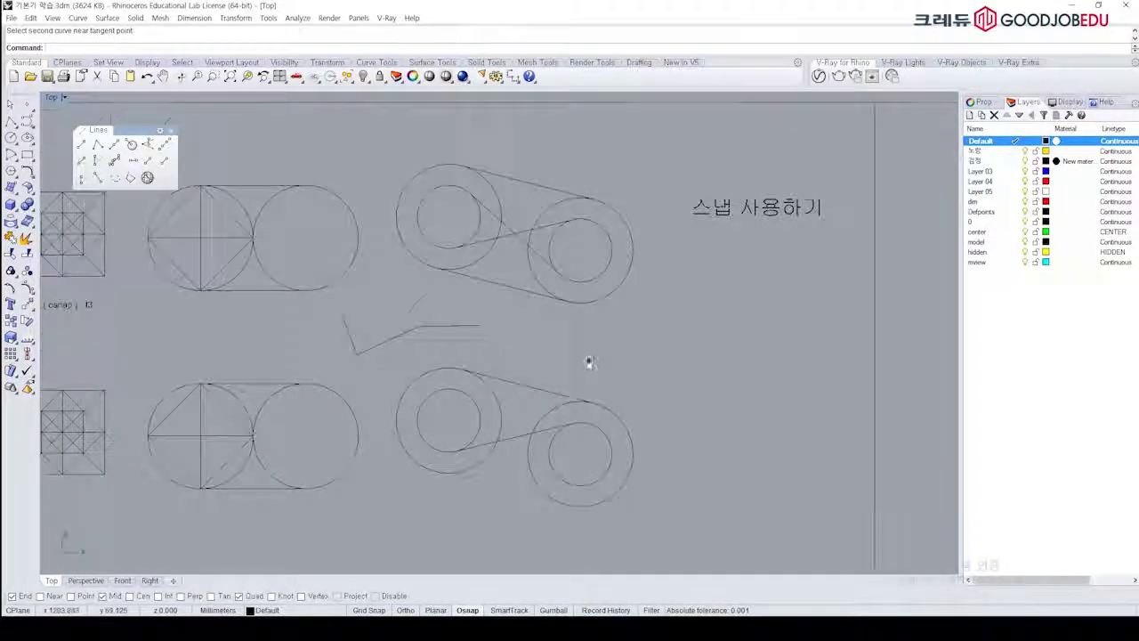
Step: Try a line tangent to the upper sides of both inner circles, and delete it
{"action": "scroll", "coordinate": [588, 370], "scroll_direction": "up", "scroll_amount": 5}
{"action": "key", "text": "Return"}
{"action": "left_click", "coordinate": [410, 252]}
{"action": "left_click", "coordinate": [684, 311]}
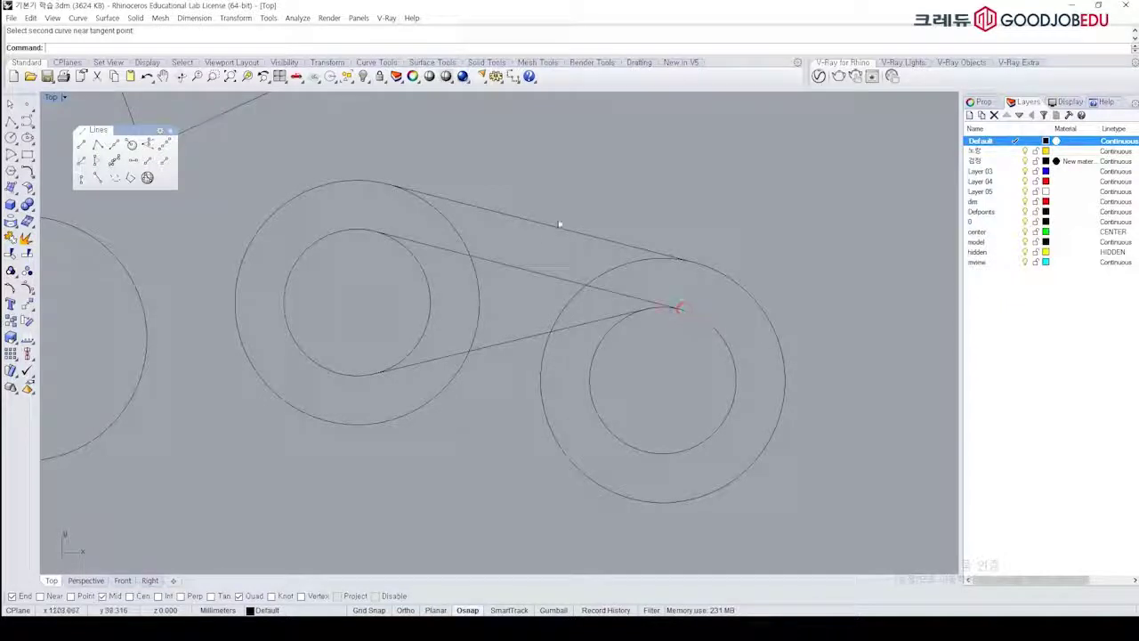
{"action": "left_click", "coordinate": [524, 279]}
{"action": "key", "text": "Delete"}
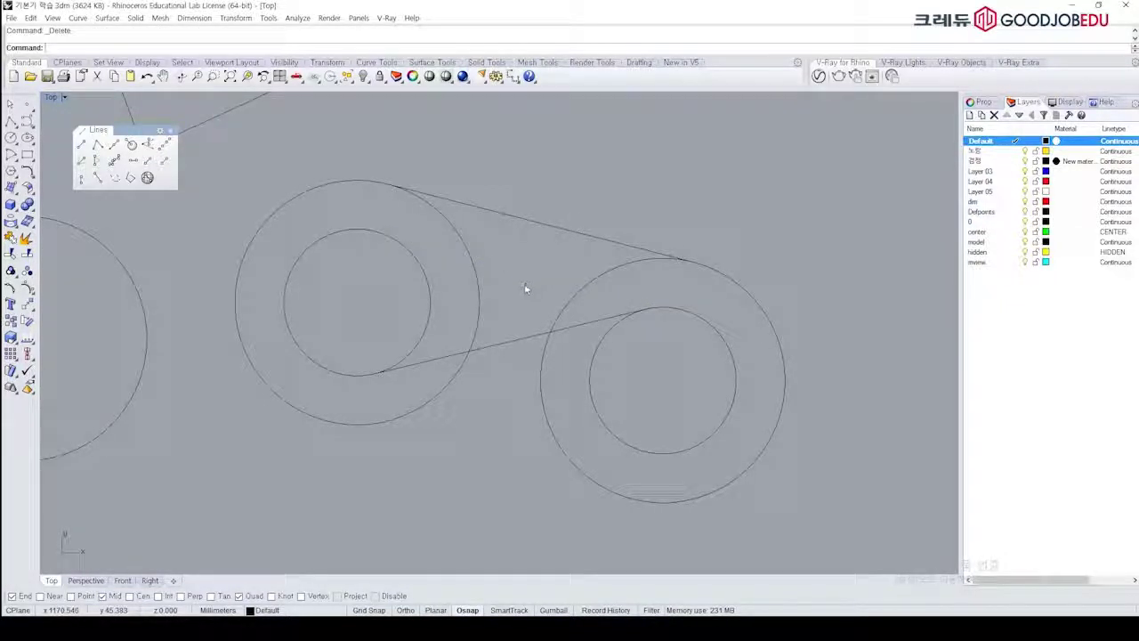
Step: Draw the second crossing tangent line from the left inner circle's upper side to the right inner circle's lower side
{"action": "left_click", "coordinate": [97, 178]}
{"action": "left_click", "coordinate": [395, 241]}
{"action": "left_click", "coordinate": [606, 432]}
{"action": "scroll", "coordinate": [685, 409], "scroll_direction": "down", "scroll_amount": 3}
{"action": "scroll", "coordinate": [685, 411], "scroll_direction": "down", "scroll_amount": 6}
Step: Draw a line tangent to the lower sides of the two lower outer circles
{"action": "right_click_drag", "start_coordinate": [684, 455], "coordinate": [664, 414]}
{"action": "scroll", "coordinate": [652, 399], "scroll_direction": "up", "scroll_amount": 8}
{"action": "right_click", "coordinate": [639, 384]}
{"action": "left_click", "coordinate": [639, 378]}
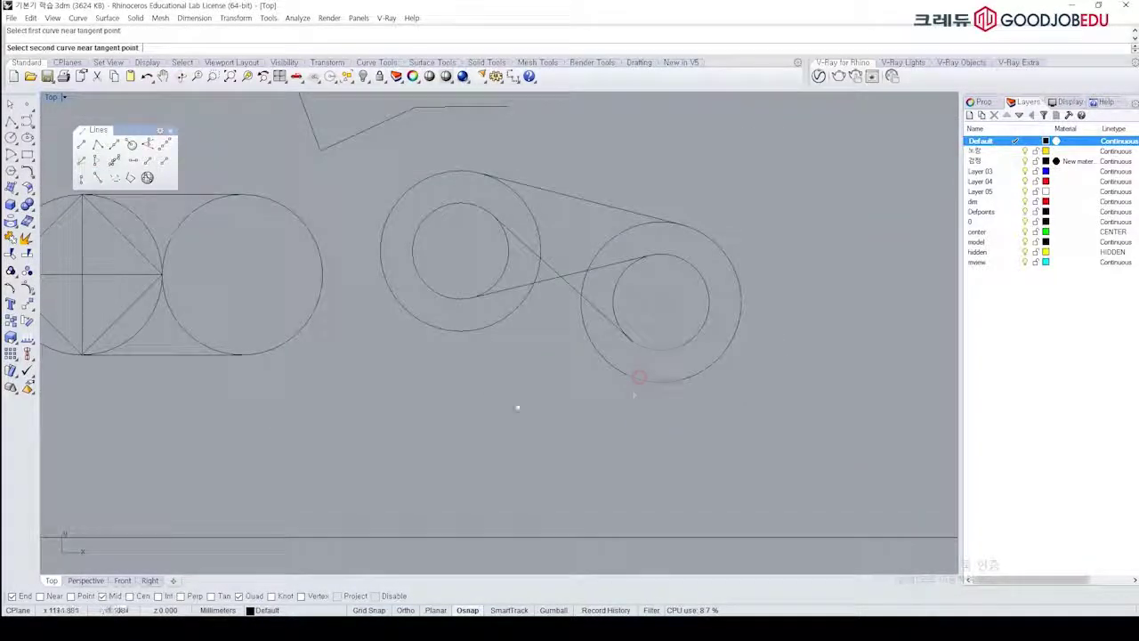
{"action": "left_click", "coordinate": [446, 326]}
{"action": "scroll", "coordinate": [569, 373], "scroll_direction": "down", "scroll_amount": 3}
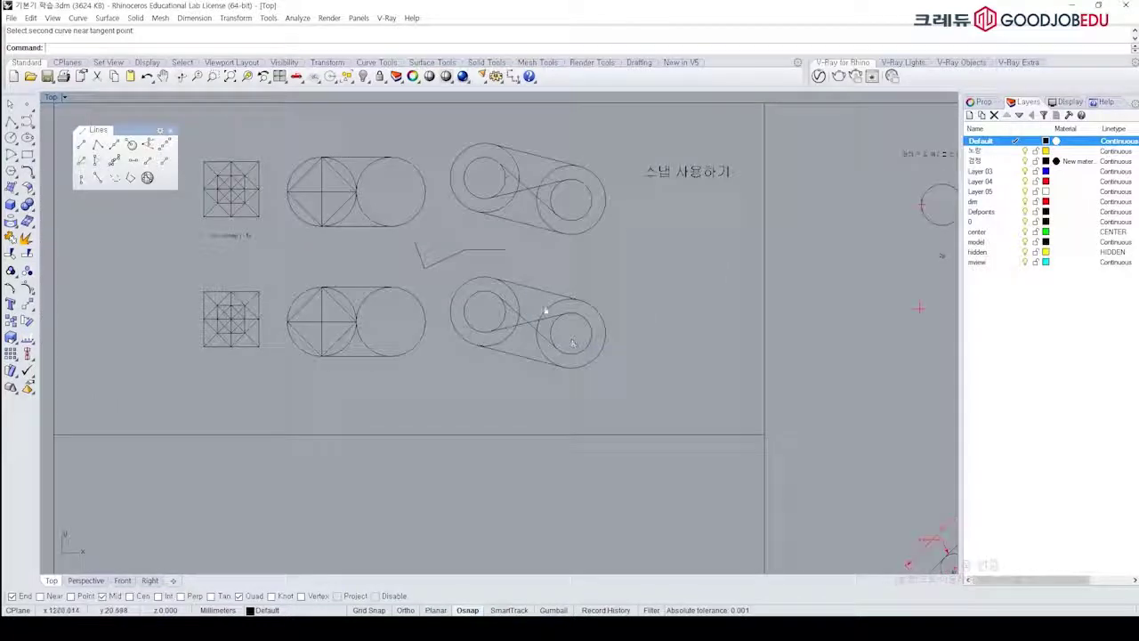
Step: Delete the sample polyline from the blank area between the two rows of figures
{"action": "scroll", "coordinate": [452, 244], "scroll_direction": "up", "scroll_amount": 6}
{"action": "left_click_drag", "start_coordinate": [574, 244], "coordinate": [457, 273]}
{"action": "key", "text": "Delete"}
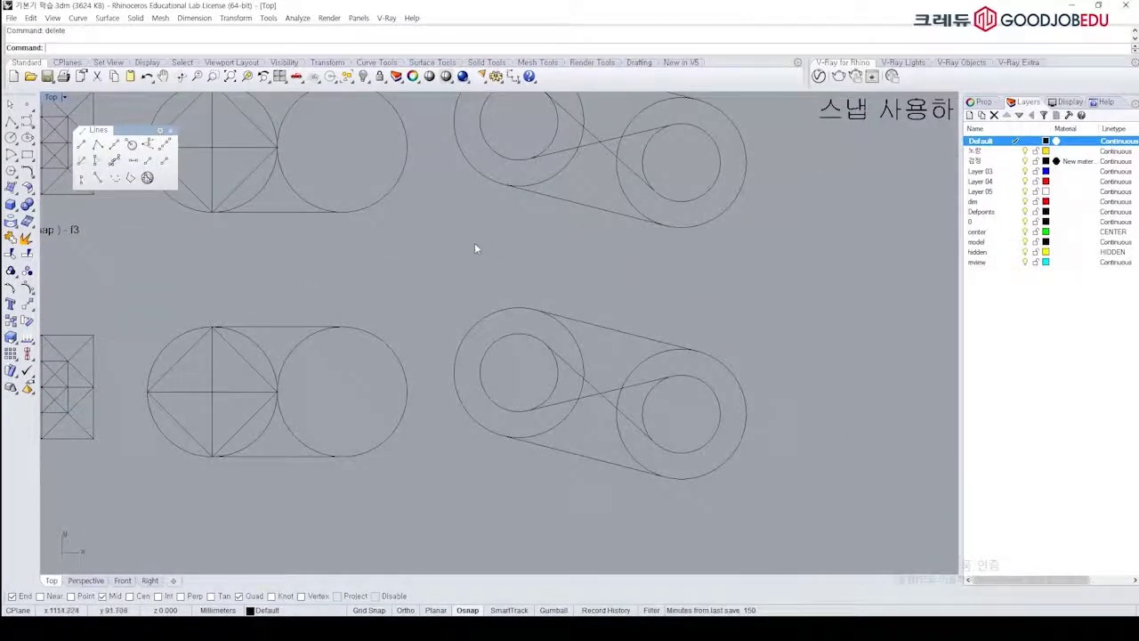
Step: Compare the finished snap figures with their samples, and examine the two-point and three-point circle exercises on the neighbouring sheet
{"action": "scroll", "coordinate": [499, 242], "scroll_direction": "down", "scroll_amount": 5}
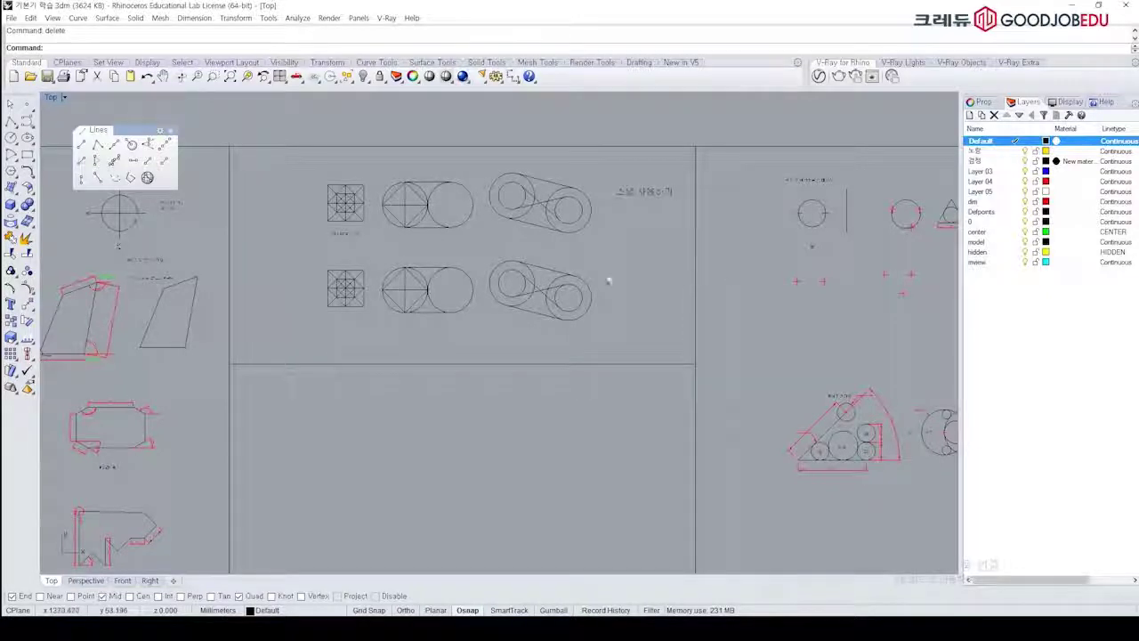
{"action": "scroll", "coordinate": [609, 281], "scroll_direction": "up", "scroll_amount": 5}
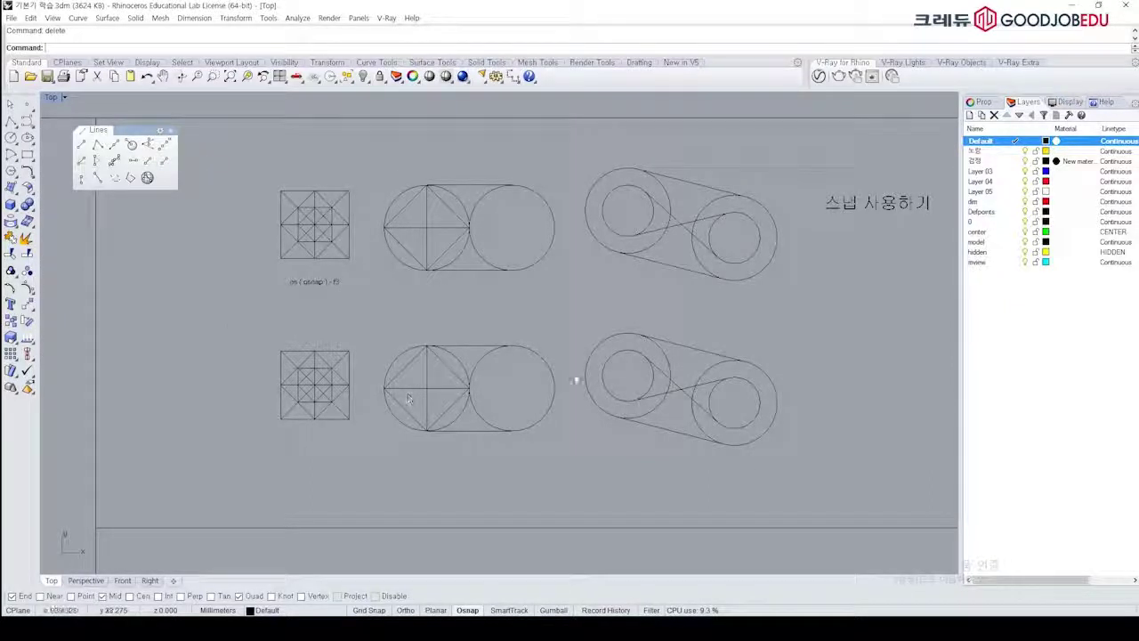
{"action": "scroll", "coordinate": [575, 381], "scroll_direction": "down", "scroll_amount": 5}
{"action": "right_click_drag", "start_coordinate": [780, 351], "coordinate": [318, 305]}
{"action": "scroll", "coordinate": [453, 249], "scroll_direction": "up", "scroll_amount": 6}
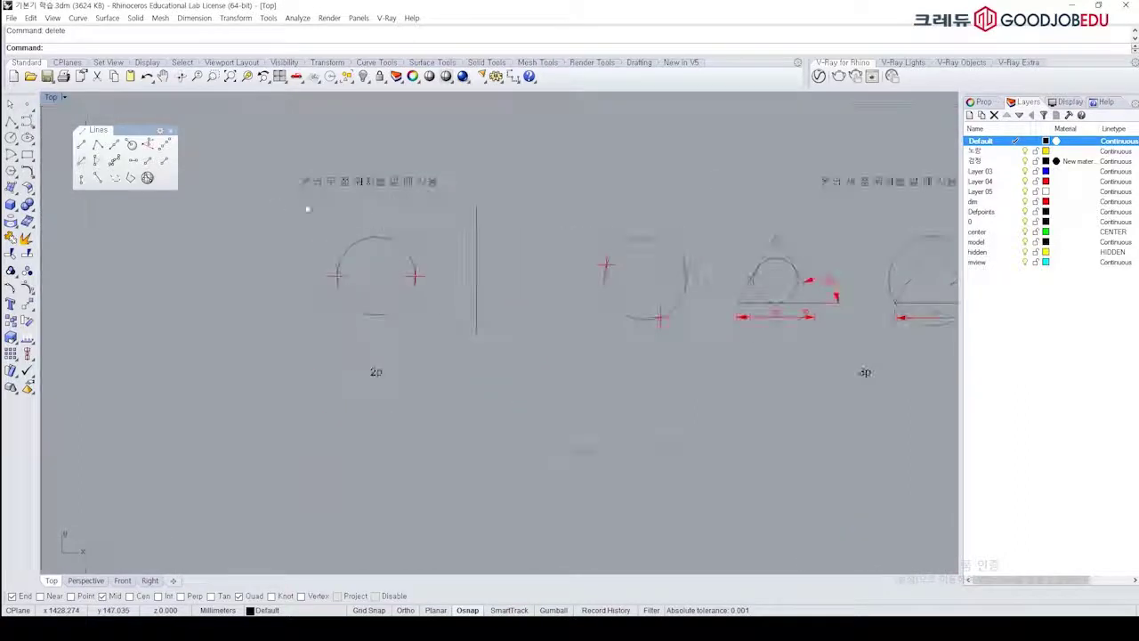
{"action": "right_click_drag", "start_coordinate": [674, 293], "coordinate": [582, 265]}
{"action": "scroll", "coordinate": [610, 256], "scroll_direction": "down", "scroll_amount": 5}
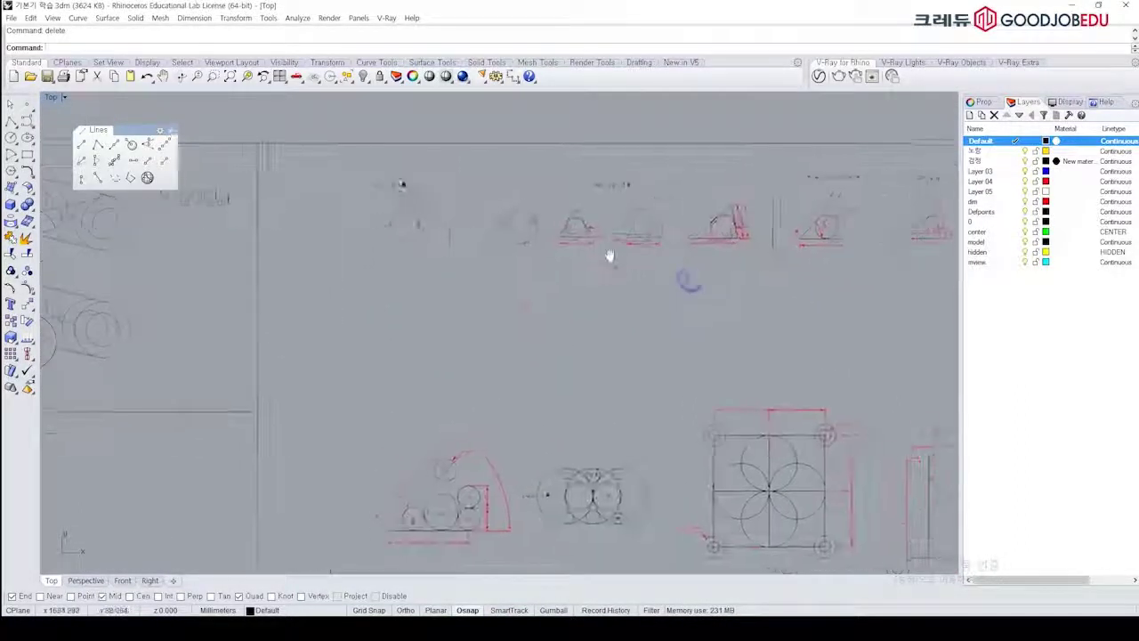
{"action": "scroll", "coordinate": [542, 254], "scroll_direction": "up", "scroll_amount": 4}
{"action": "scroll", "coordinate": [445, 263], "scroll_direction": "up", "scroll_amount": 2}
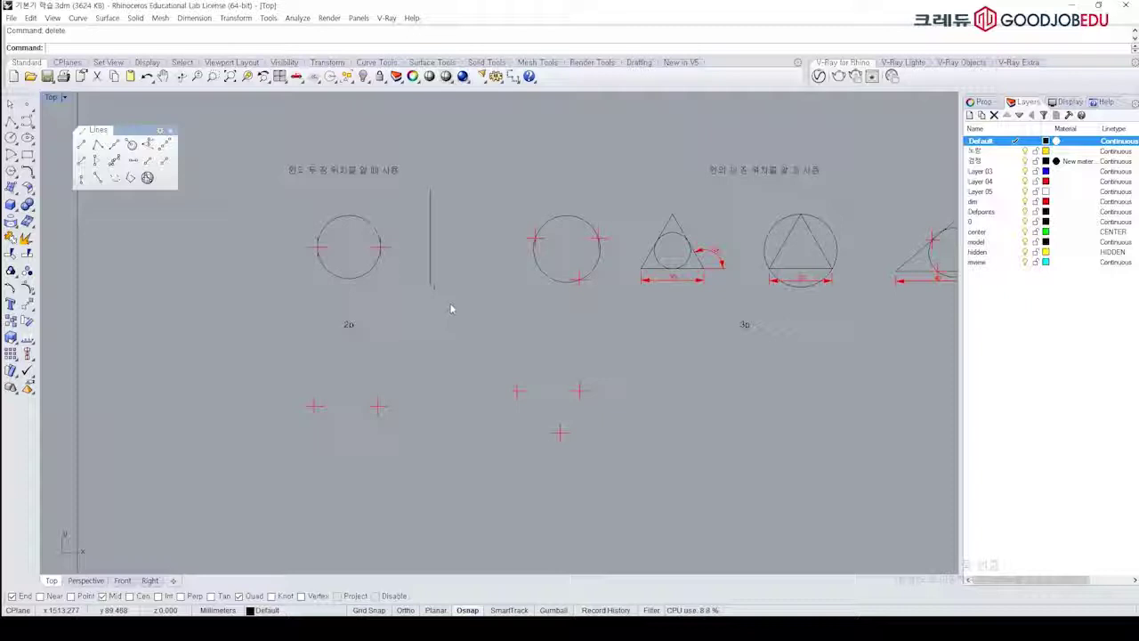
{"action": "mouse_move", "coordinate": [427, 312]}
{"action": "right_mouse_down"}
{"action": "mouse_move", "coordinate": [444, 307]}
{"action": "mouse_move", "coordinate": [409, 302]}
{"action": "right_mouse_up"}
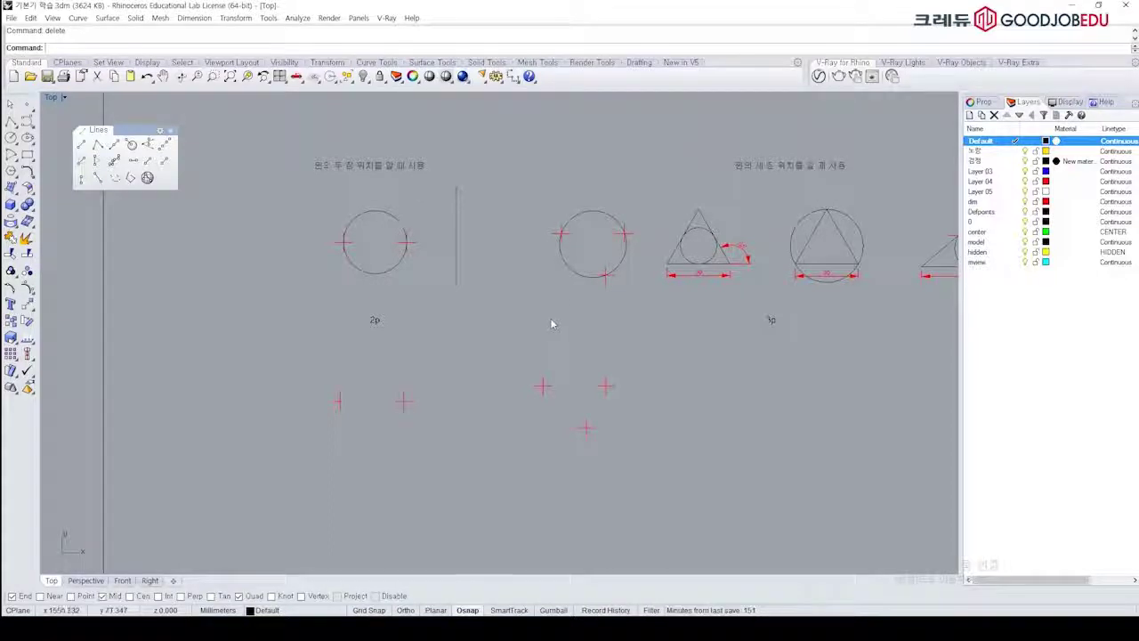
Step: Draw a centre-point circle with a radius of 5 mm in the blank area above the circle practice sheet
{"action": "key", "text": "Return"}
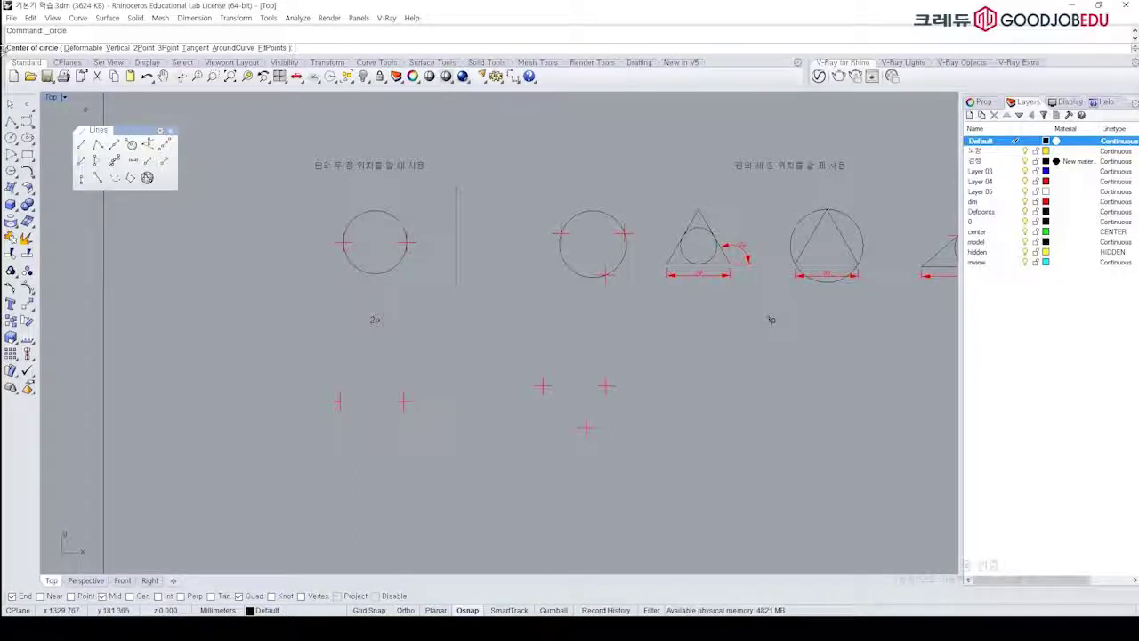
{"action": "mouse_move", "coordinate": [468, 251]}
{"action": "right_mouse_down"}
{"action": "mouse_move", "coordinate": [481, 290]}
{"action": "mouse_move", "coordinate": [463, 468]}
{"action": "right_mouse_up"}
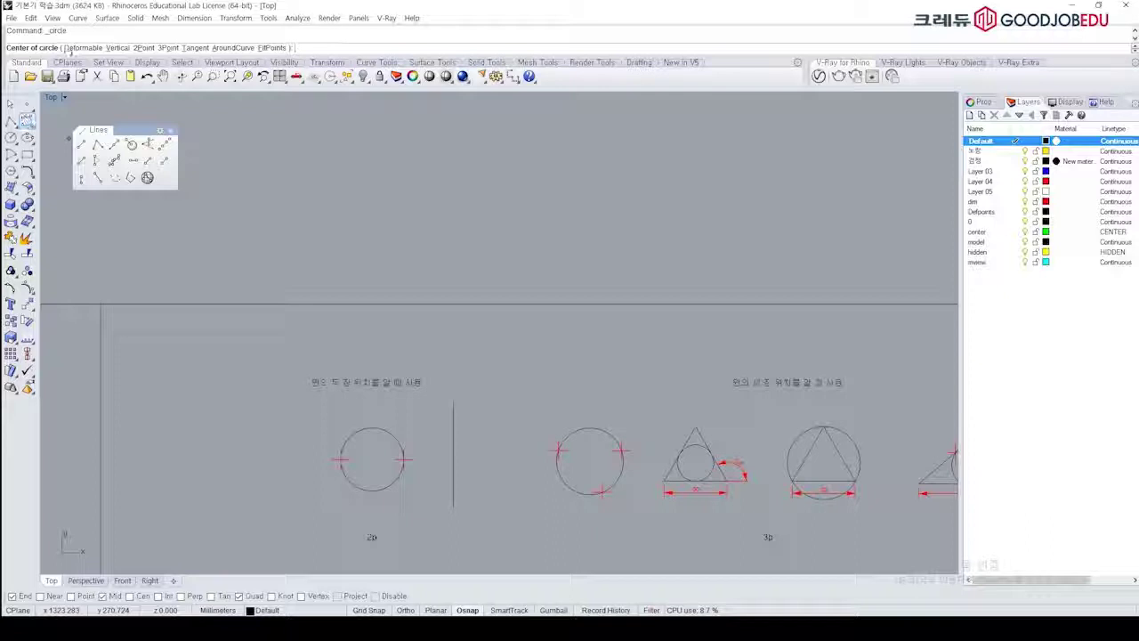
{"action": "right_click_drag", "start_coordinate": [516, 265], "coordinate": [517, 288]}
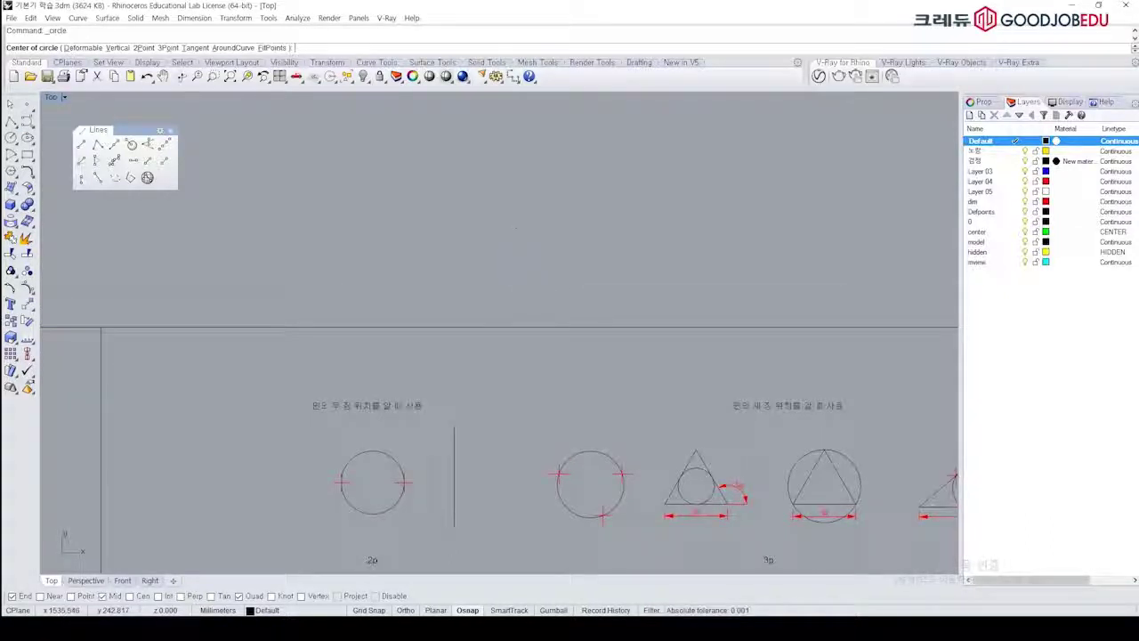
{"action": "left_click", "coordinate": [443, 196]}
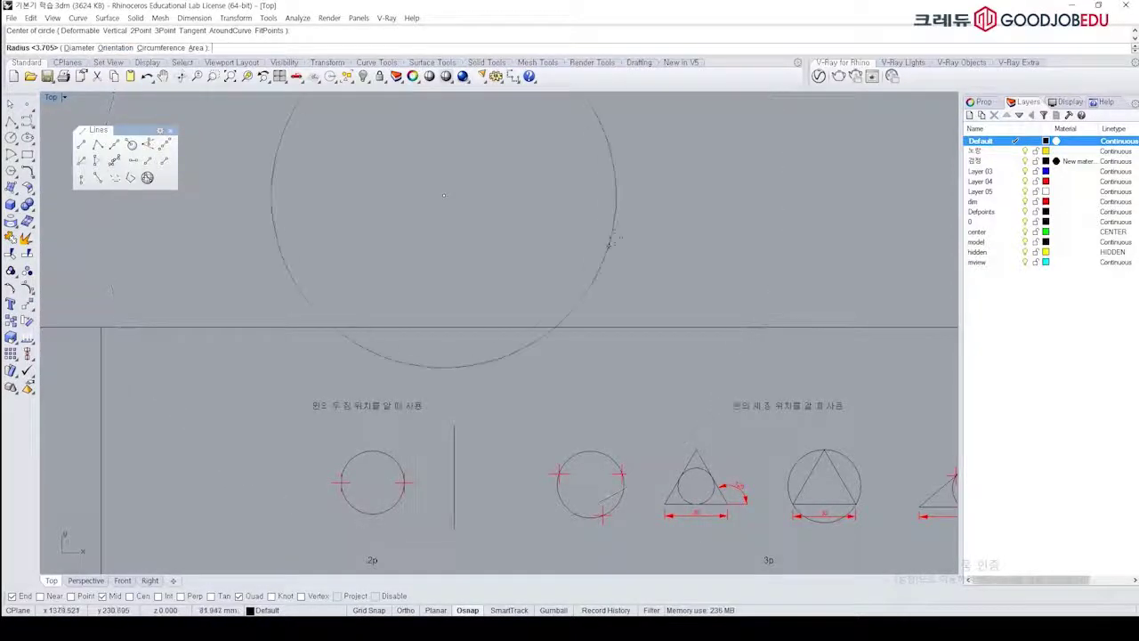
{"action": "type", "text": "5"}
{"action": "key", "text": "Return"}
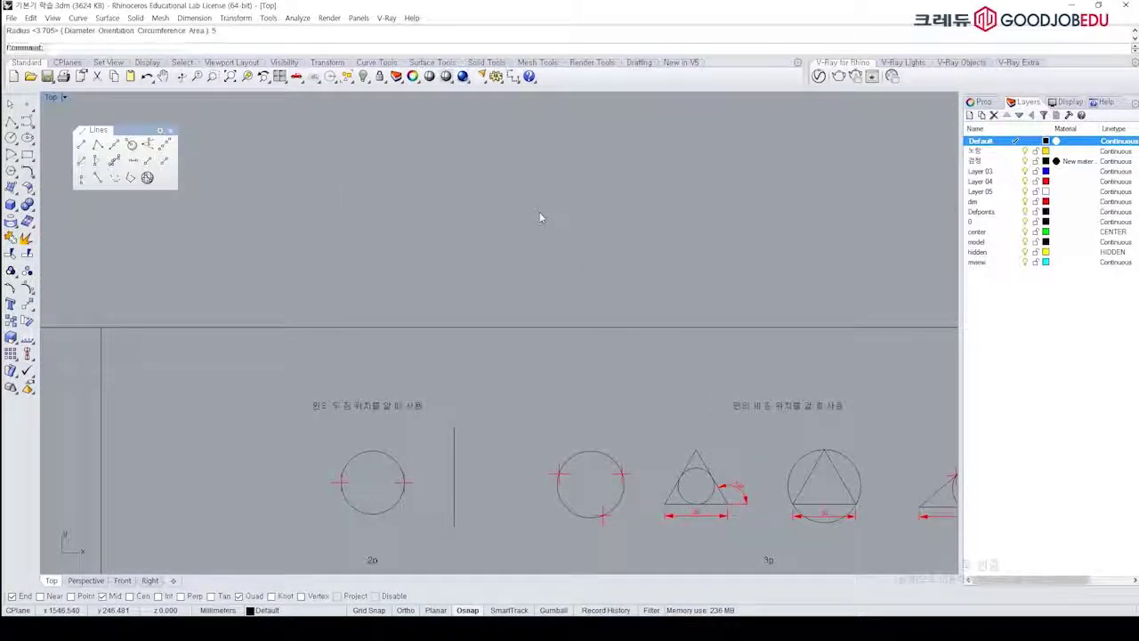
Step: Add a radius dimension to the small circle above the practice sheet, with its label to the upper right
{"action": "scroll", "coordinate": [457, 193], "scroll_direction": "up", "scroll_amount": 2}
{"action": "type", "text": "dra"}
{"action": "key", "text": "Return"}
{"action": "left_click", "coordinate": [461, 193]}
{"action": "left_click", "coordinate": [480, 181]}
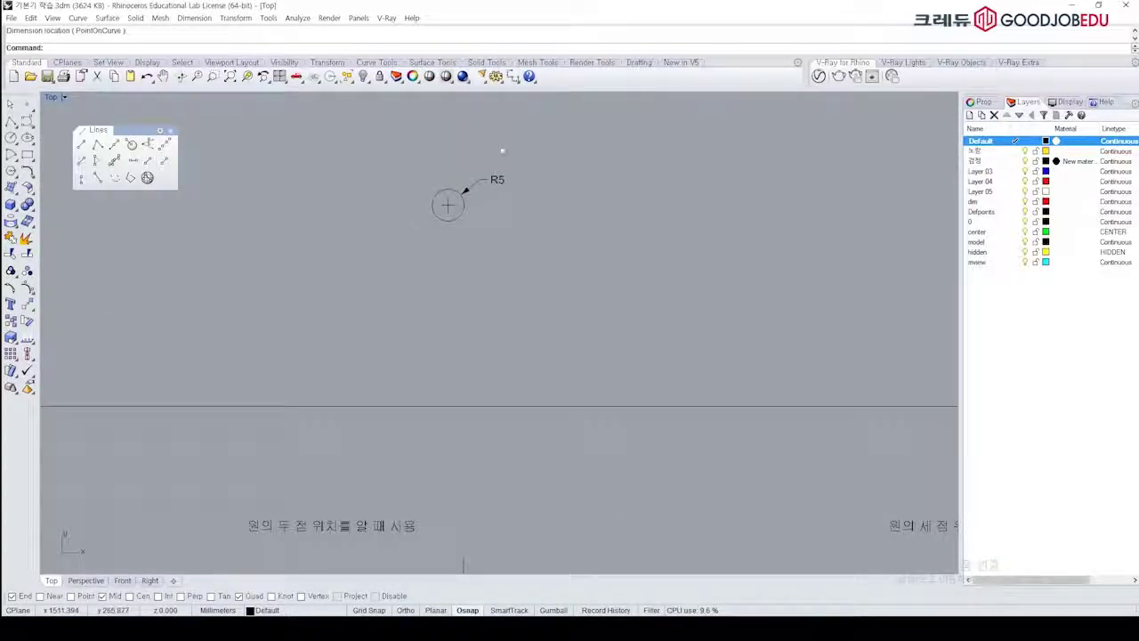
Step: Add a linear dimension between the small circle's right quadrant and its centre, placed above the circle
{"action": "scroll", "coordinate": [498, 267], "scroll_direction": "up", "scroll_amount": 4}
{"action": "type", "text": "dli"}
{"action": "key", "text": "Return"}
{"action": "left_click", "coordinate": [524, 294]}
{"action": "left_click", "coordinate": [455, 223]}
{"action": "left_click", "coordinate": [473, 132]}
{"action": "right_click_drag", "start_coordinate": [493, 191], "coordinate": [503, 259]}
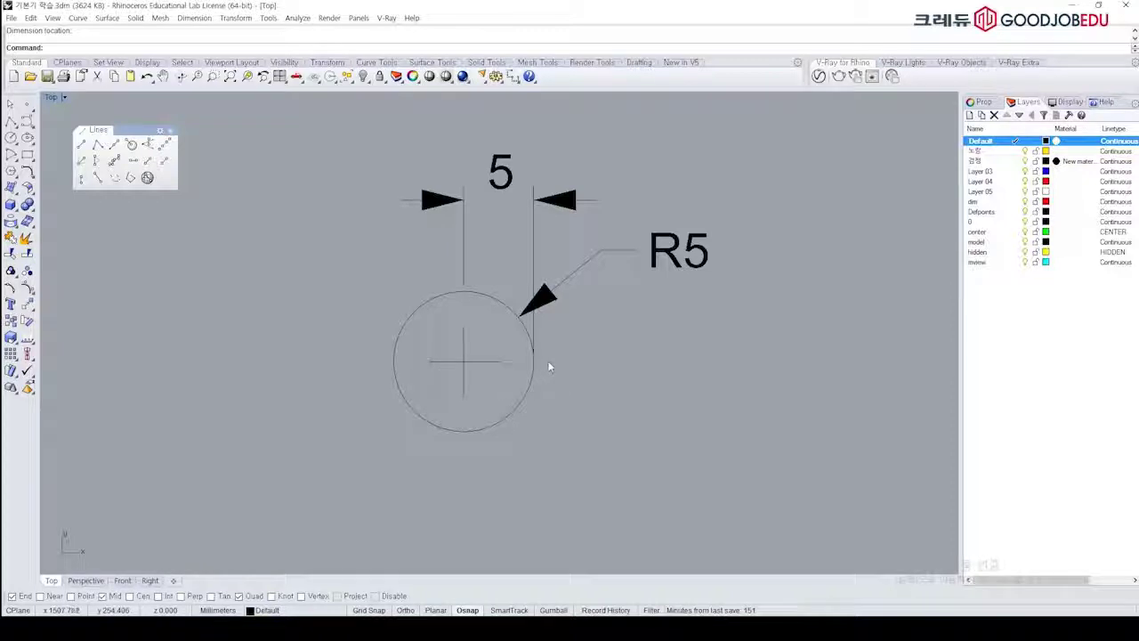
Step: Delete the small demonstration circle together with its radius and linear dimensions
{"action": "scroll", "coordinate": [551, 275], "scroll_direction": "down", "scroll_amount": 4}
{"action": "right_click_drag", "start_coordinate": [587, 267], "coordinate": [579, 300]}
{"action": "left_click_drag", "start_coordinate": [638, 226], "coordinate": [436, 315]}
{"action": "key", "text": "Delete"}
{"action": "left_click_drag", "start_coordinate": [582, 267], "coordinate": [442, 348]}
{"action": "key", "text": "Delete"}
Step: Draw a freehand circle with a radius of about 21.7 mm beside the two-point sample circle, and delete it
{"action": "right_click_drag", "start_coordinate": [490, 402], "coordinate": [522, 287]}
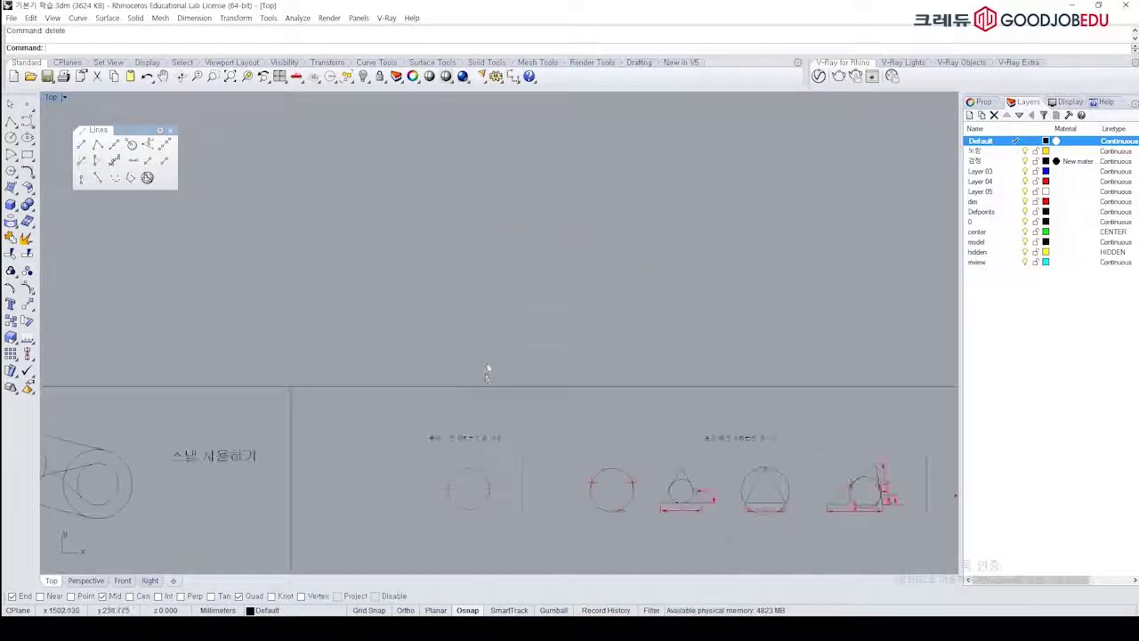
{"action": "scroll", "coordinate": [503, 300], "scroll_direction": "up", "scroll_amount": 3}
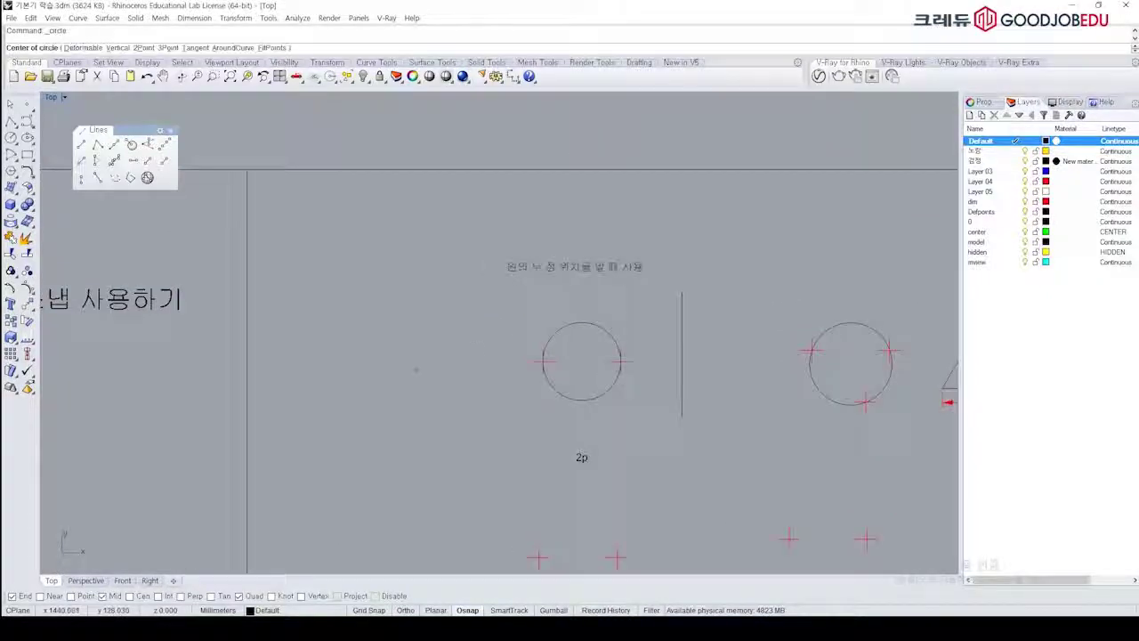
{"action": "left_click", "coordinate": [391, 368]}
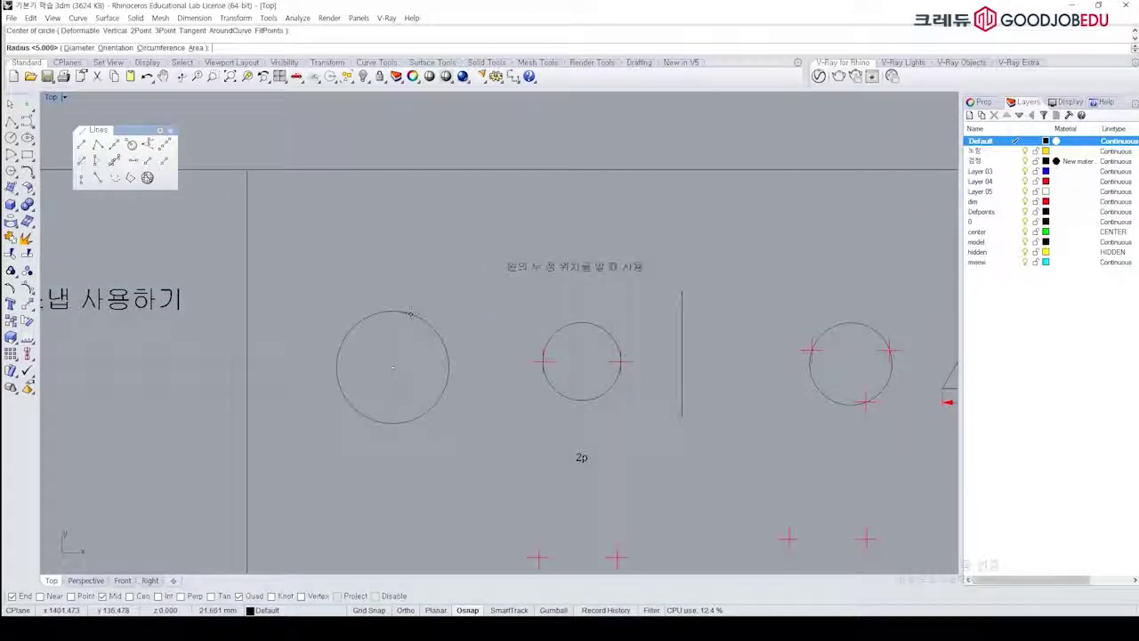
{"action": "left_click", "coordinate": [408, 315]}
{"action": "left_click", "coordinate": [448, 365]}
{"action": "key", "text": "Delete"}
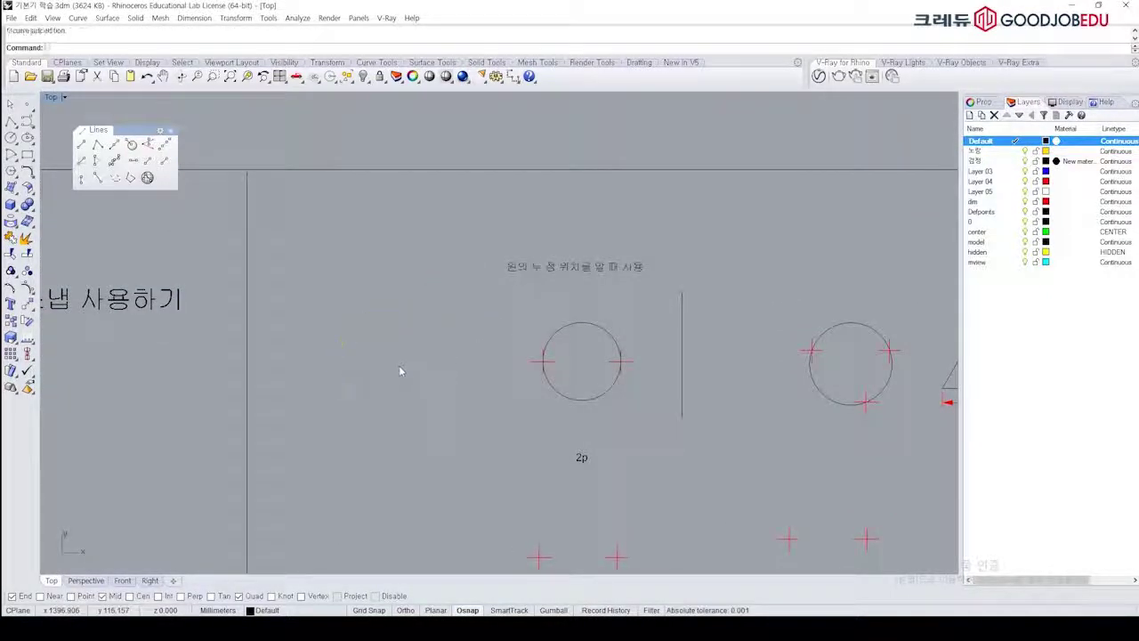
Step: Draw a circle with a radius of 20 mm beside the two-point sample circle, and delete it
{"action": "type", "text": "c"}
{"action": "key", "text": "Return"}
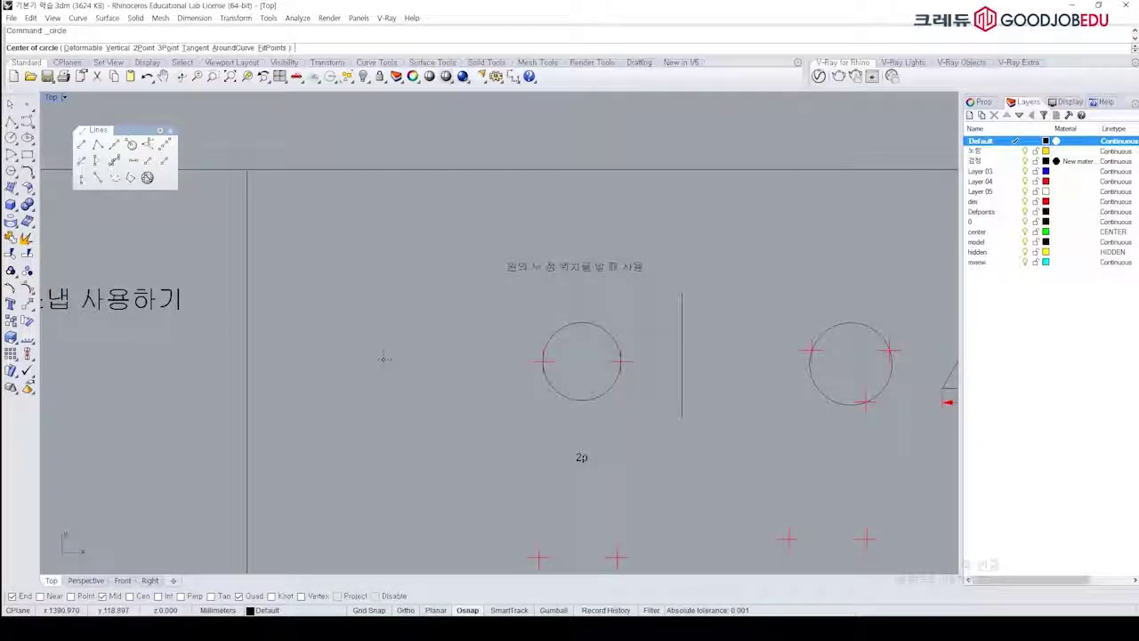
{"action": "left_click", "coordinate": [383, 359]}
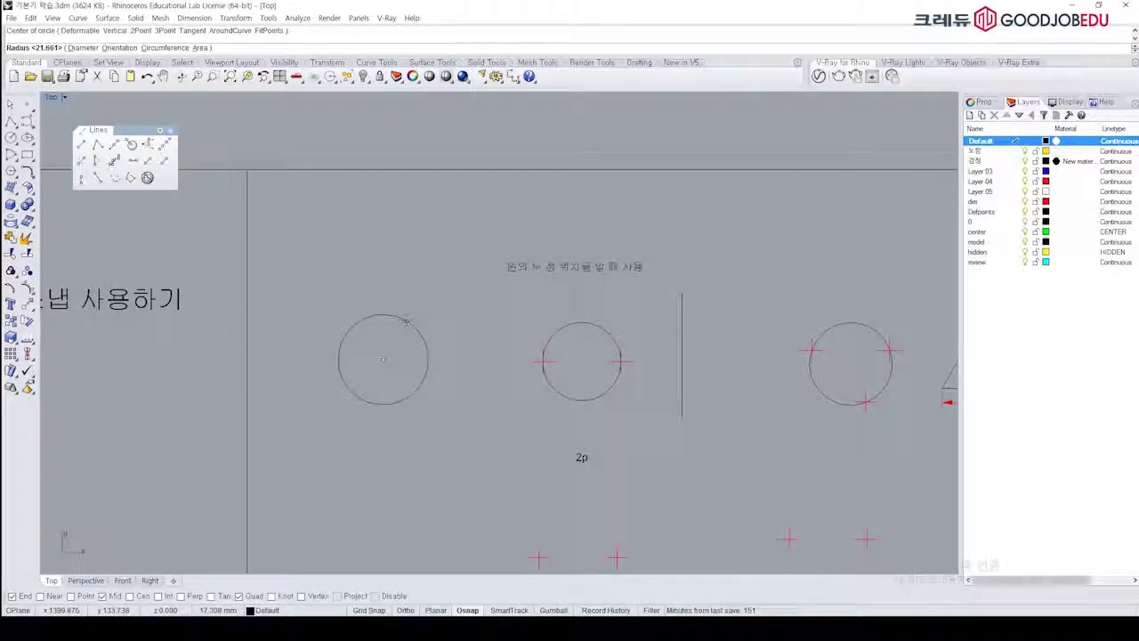
{"action": "type", "text": "20"}
{"action": "key", "text": "Return"}
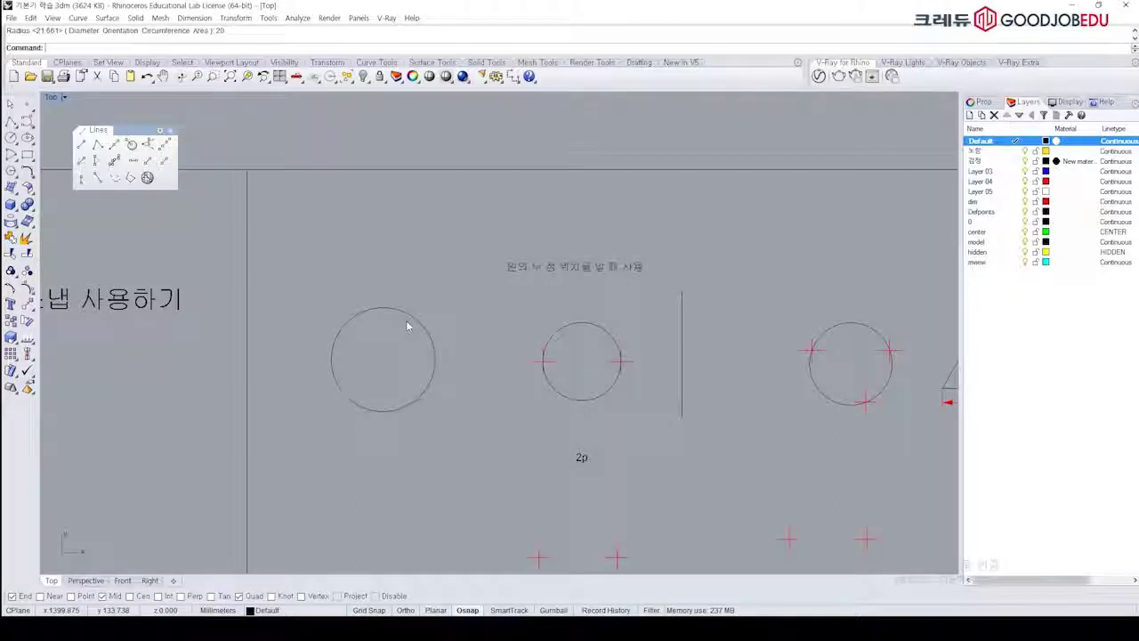
{"action": "right_click_drag", "start_coordinate": [418, 328], "coordinate": [402, 289]}
{"action": "left_click_drag", "start_coordinate": [411, 255], "coordinate": [360, 308]}
{"action": "key", "text": "Delete"}
Step: Draw a two-point circle whose diameter spans the two red cross marks below the 2p sample
{"action": "right_click_drag", "start_coordinate": [555, 324], "coordinate": [433, 258]}
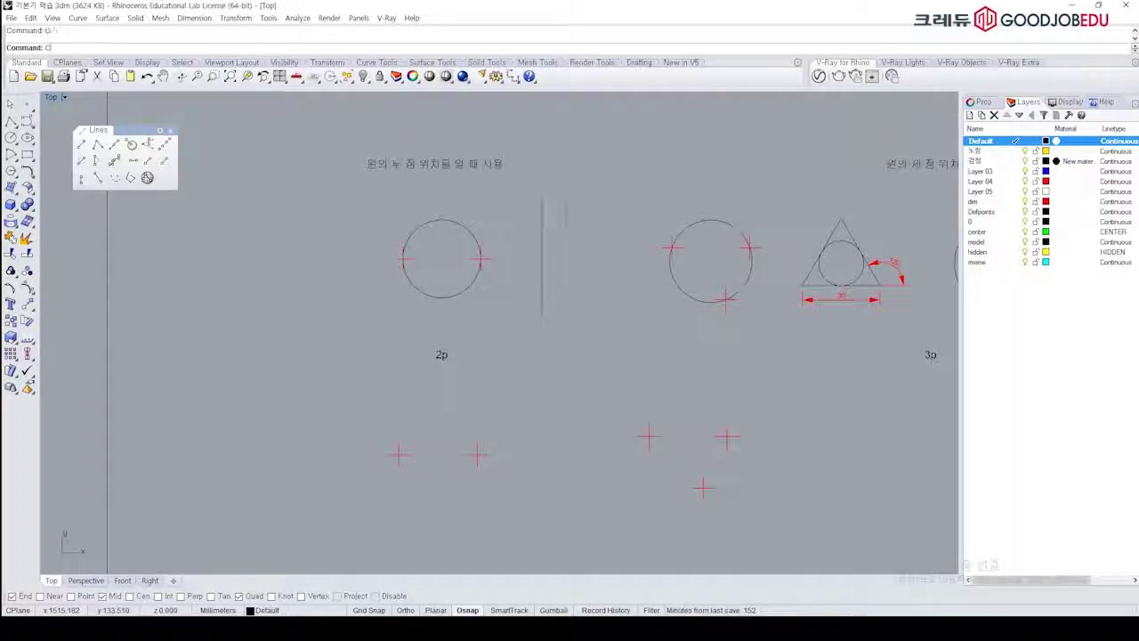
{"action": "type", "text": "c"}
{"action": "key", "text": "space"}
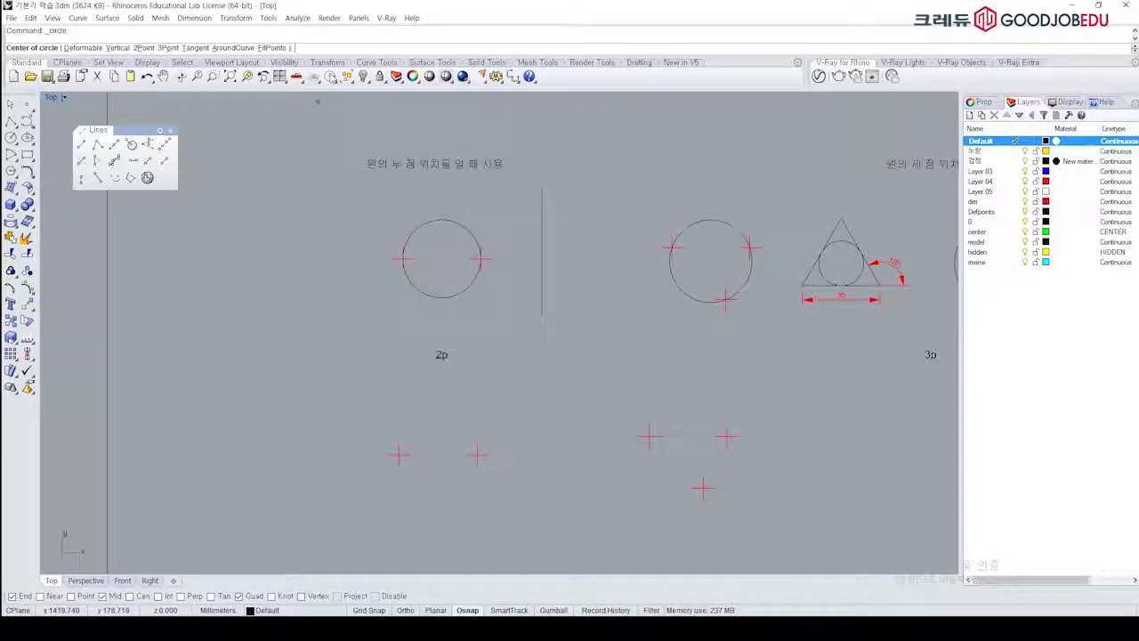
{"action": "key", "text": "Return"}
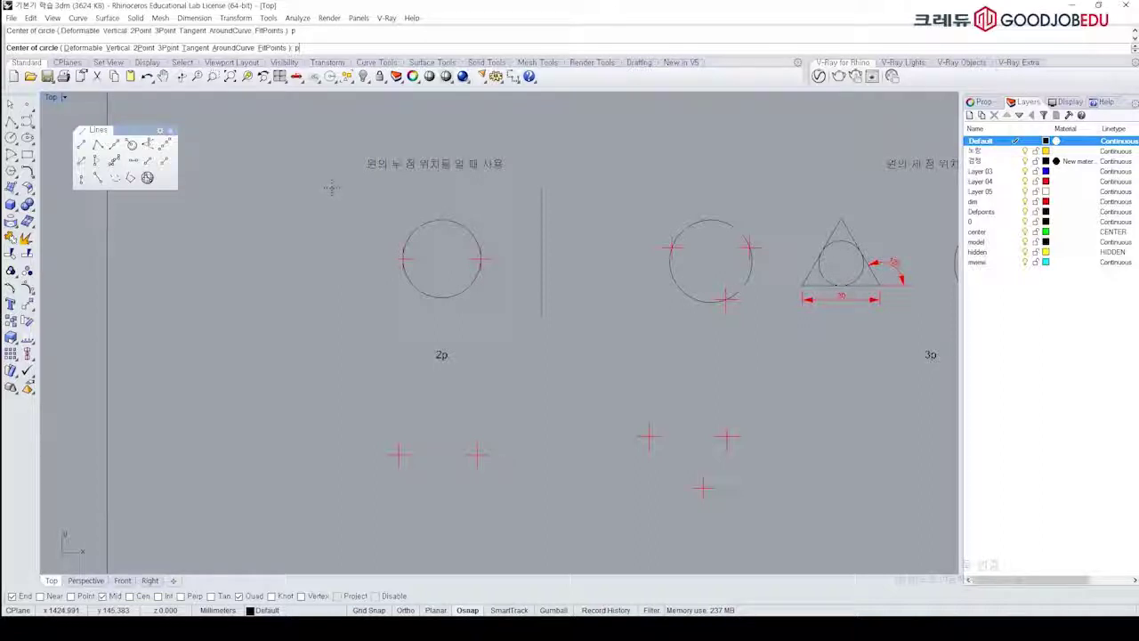
{"action": "right_click_drag", "start_coordinate": [370, 288], "coordinate": [320, 184]}
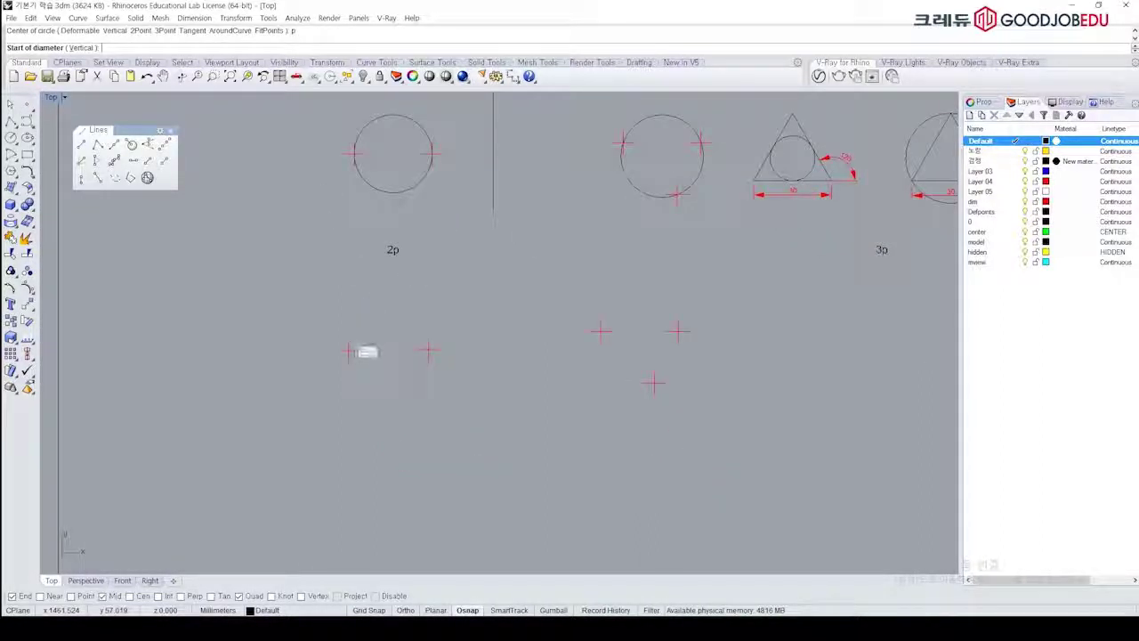
{"action": "left_click", "coordinate": [351, 351]}
{"action": "left_click", "coordinate": [427, 349]}
Step: Draw a three-point circle through the three red cross marks below the first 3p sample
{"action": "scroll", "coordinate": [396, 369], "scroll_direction": "up", "scroll_amount": 4}
{"action": "scroll", "coordinate": [419, 347], "scroll_direction": "down", "scroll_amount": 2}
{"action": "mouse_move", "coordinate": [428, 337]}
{"action": "right_mouse_down"}
{"action": "mouse_move", "coordinate": [492, 305]}
{"action": "mouse_move", "coordinate": [416, 314]}
{"action": "right_mouse_up"}
{"action": "right_click_drag", "start_coordinate": [545, 318], "coordinate": [424, 352]}
{"action": "right_click_drag", "start_coordinate": [584, 292], "coordinate": [333, 341]}
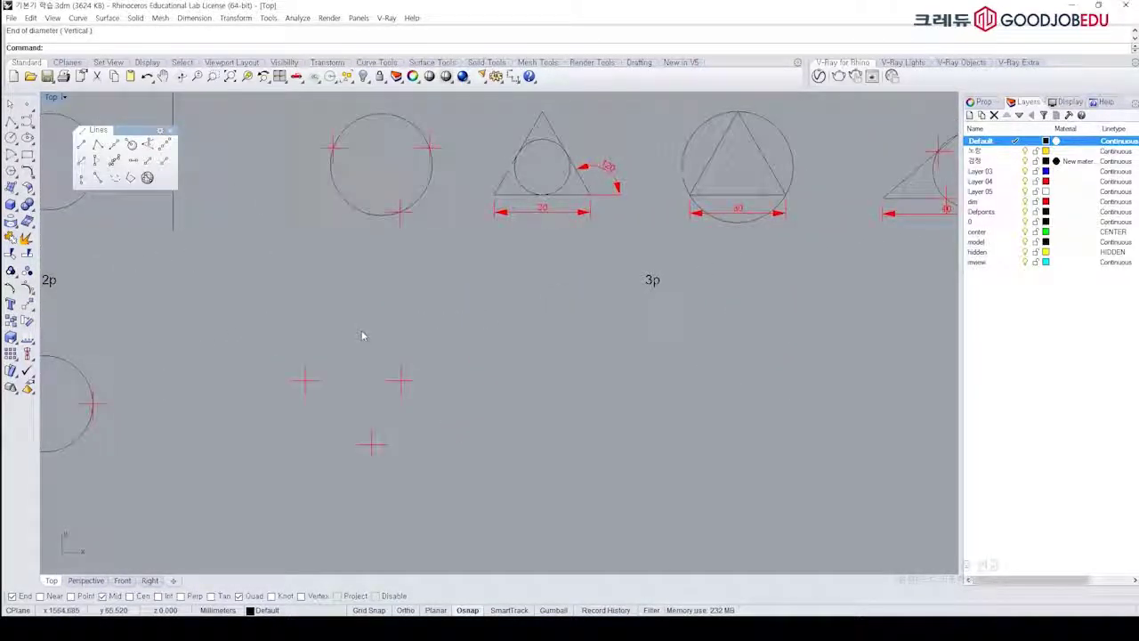
{"action": "type", "text": "c"}
{"action": "key", "text": "Return"}
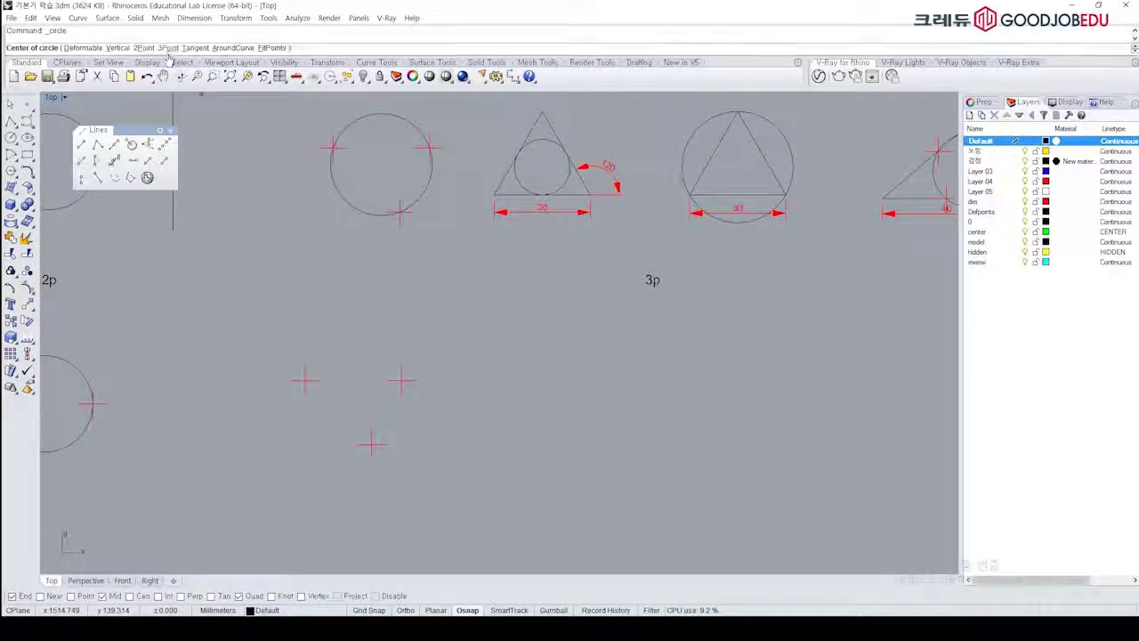
{"action": "type", "text": "3"}
{"action": "key", "text": "Return"}
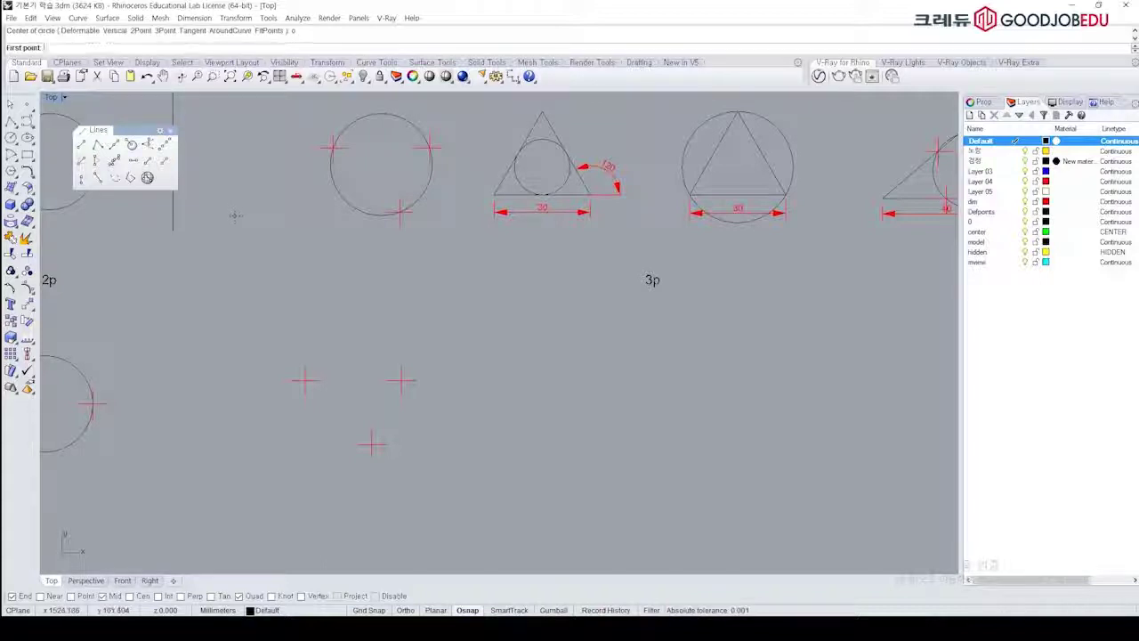
{"action": "left_click", "coordinate": [303, 381]}
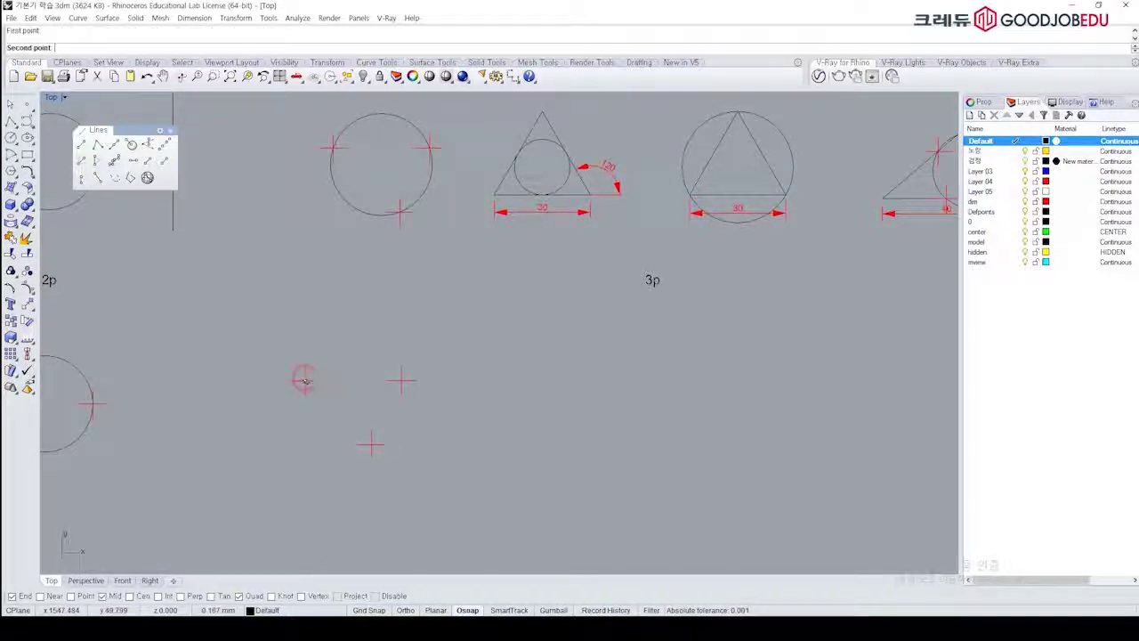
{"action": "left_click", "coordinate": [372, 445]}
{"action": "left_click", "coordinate": [402, 381]}
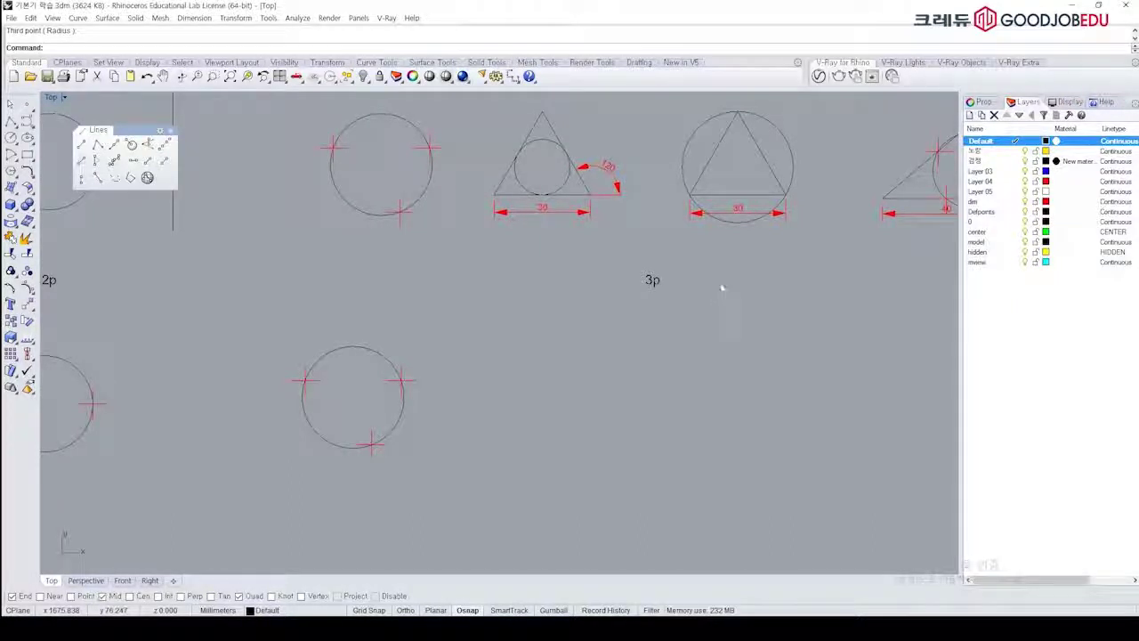
Step: Start a polyline below the sample triangle with the 120-degree angle, with a 30 mm horizontal base segment
{"action": "right_click_drag", "start_coordinate": [701, 276], "coordinate": [589, 313]}
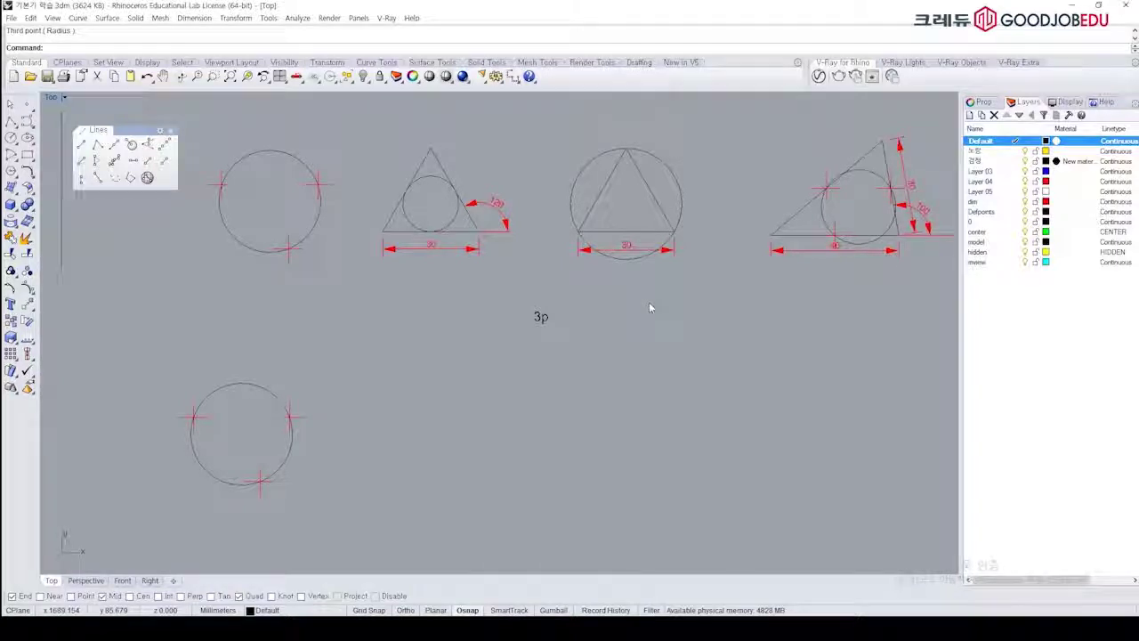
{"action": "right_click_drag", "start_coordinate": [578, 309], "coordinate": [589, 304]}
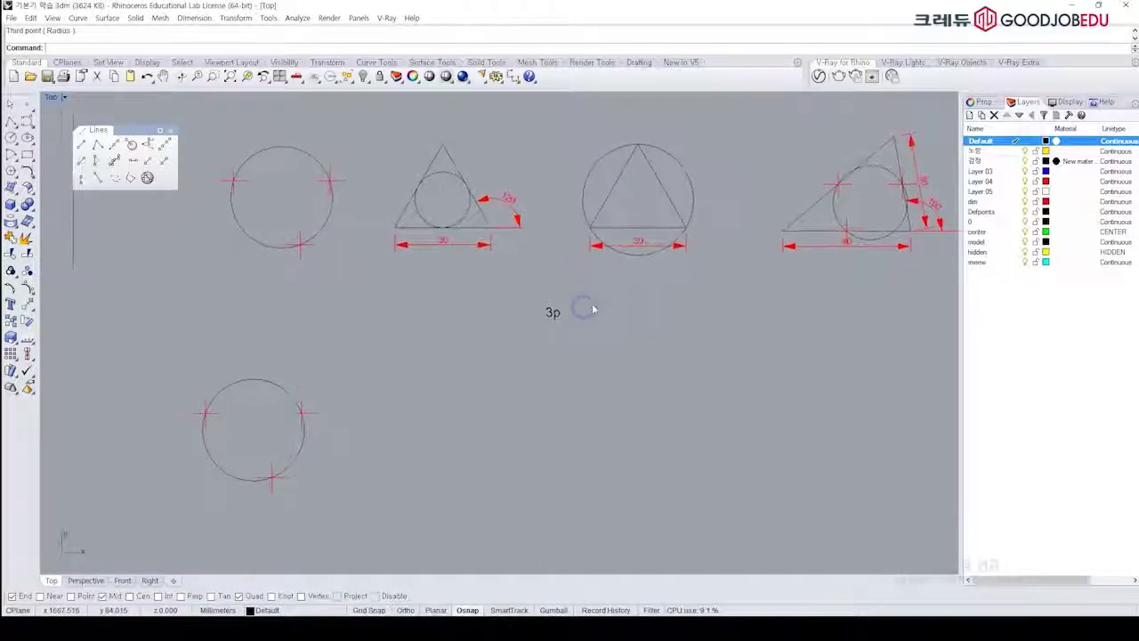
{"action": "type", "text": "pl"}
{"action": "key", "text": "Return"}
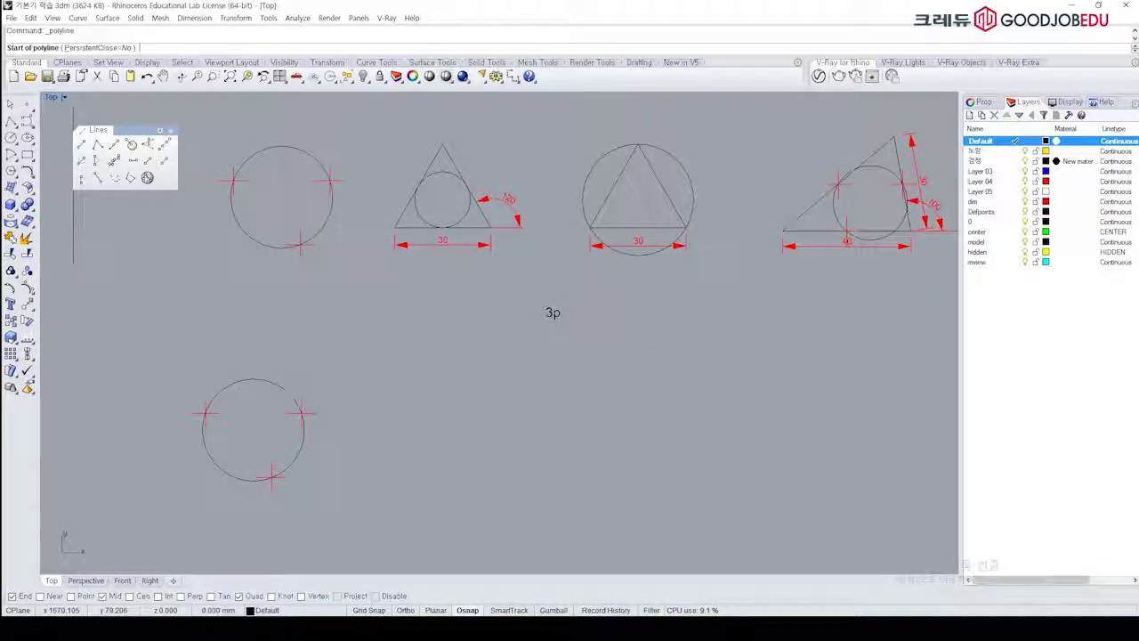
{"action": "left_click", "coordinate": [405, 409]}
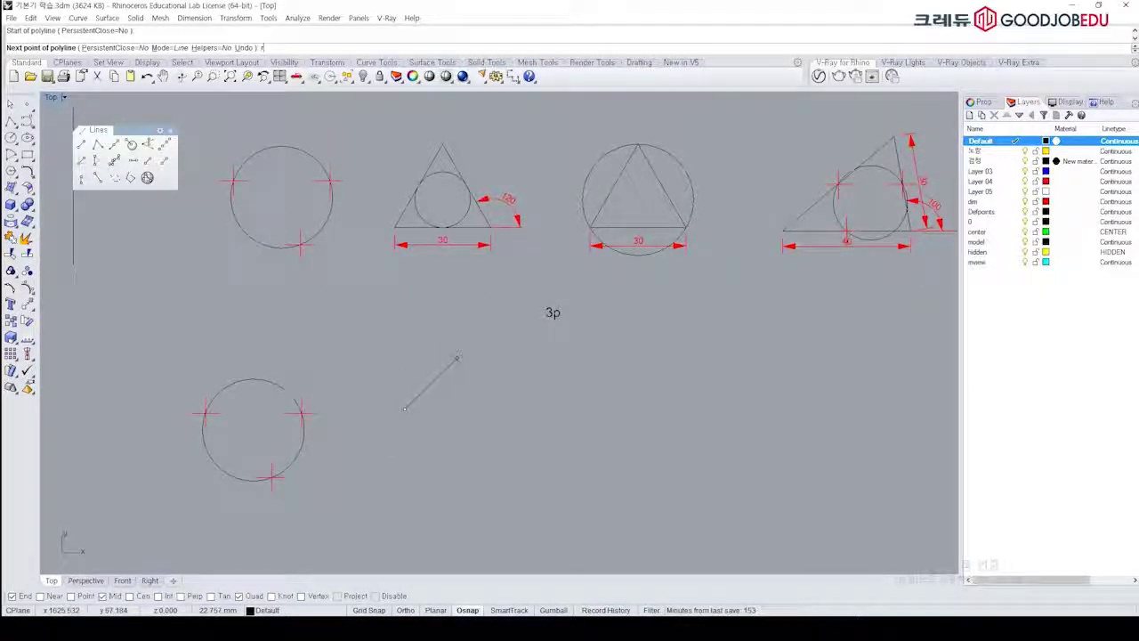
{"action": "type", "text": "r30,"}
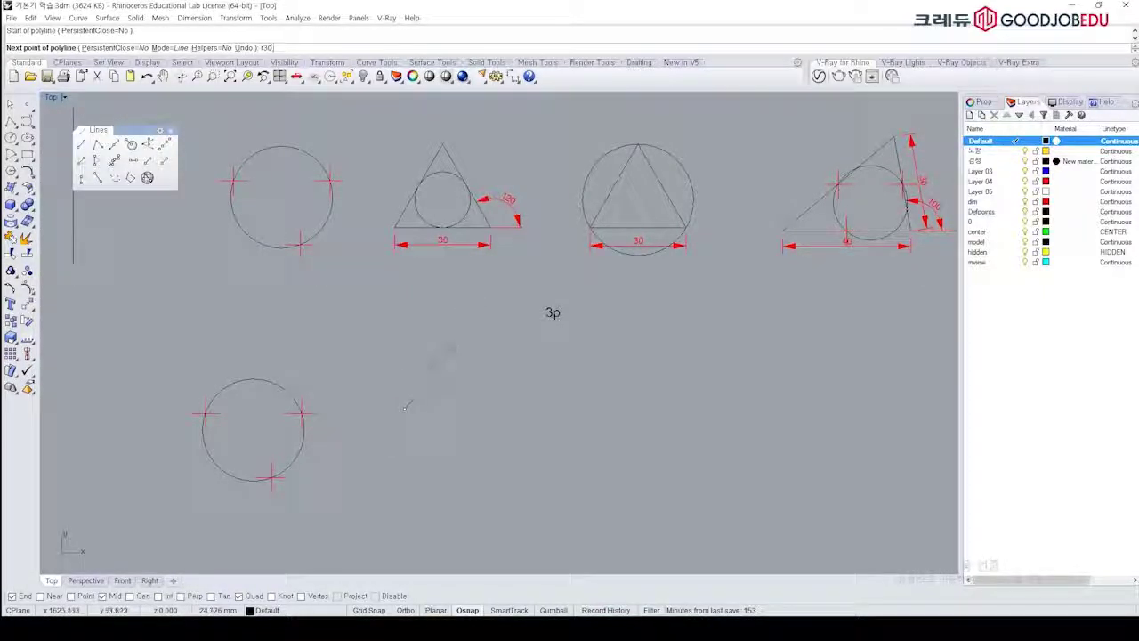
{"action": "type", "text": "0"}
{"action": "key", "text": "Return"}
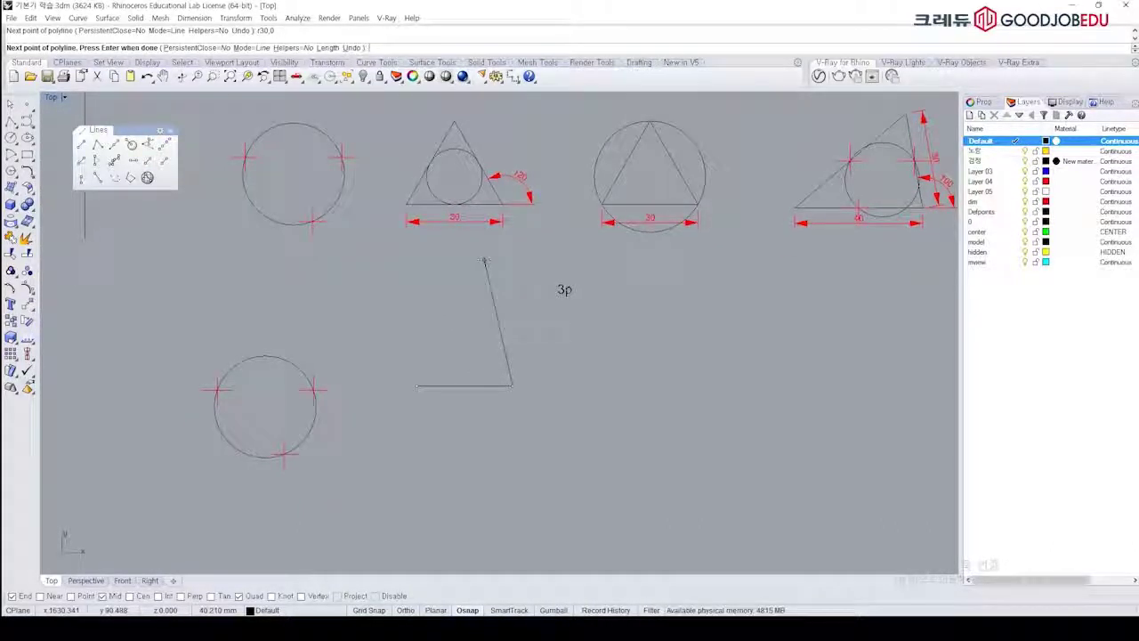
Step: Add a 30 mm side at 120 degrees from the base's end and close the polyline into a triangle
{"action": "type", "text": "r30"}
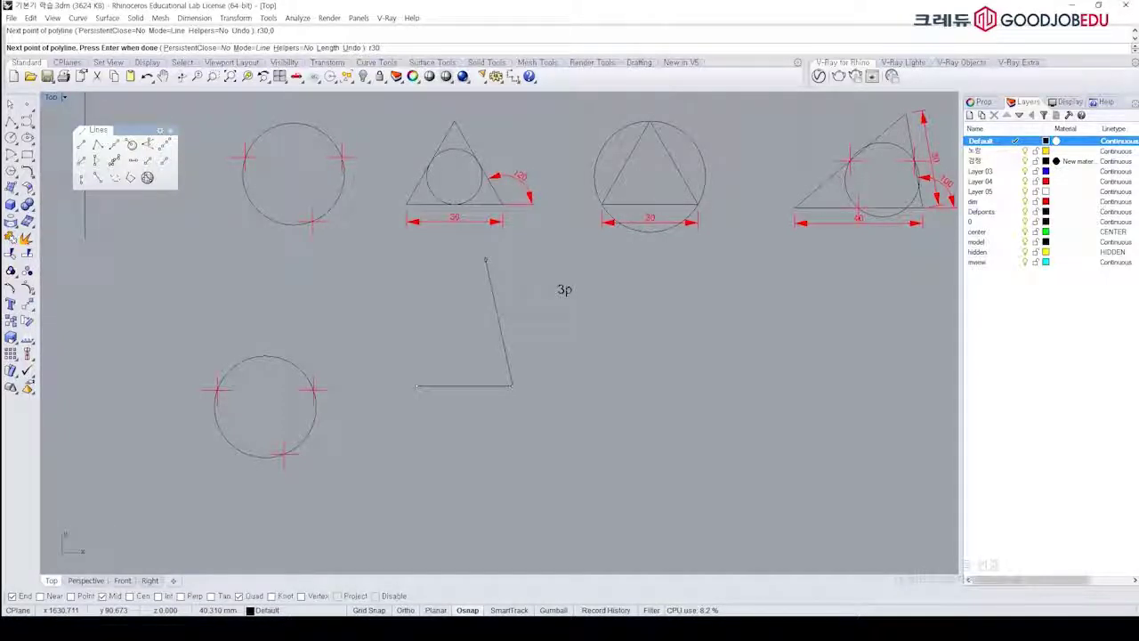
{"action": "key", "text": "BackSpace"}
{"action": "key", "text": "BackSpace"}
{"action": "type", "text": "<"}
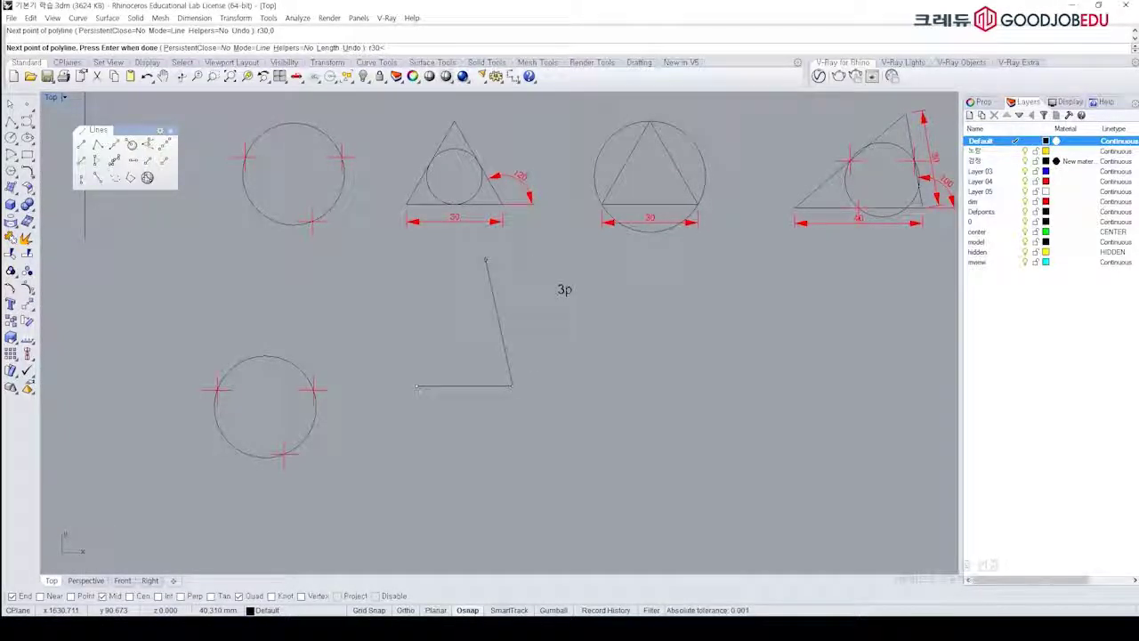
{"action": "type", "text": "120"}
{"action": "key", "text": "Return"}
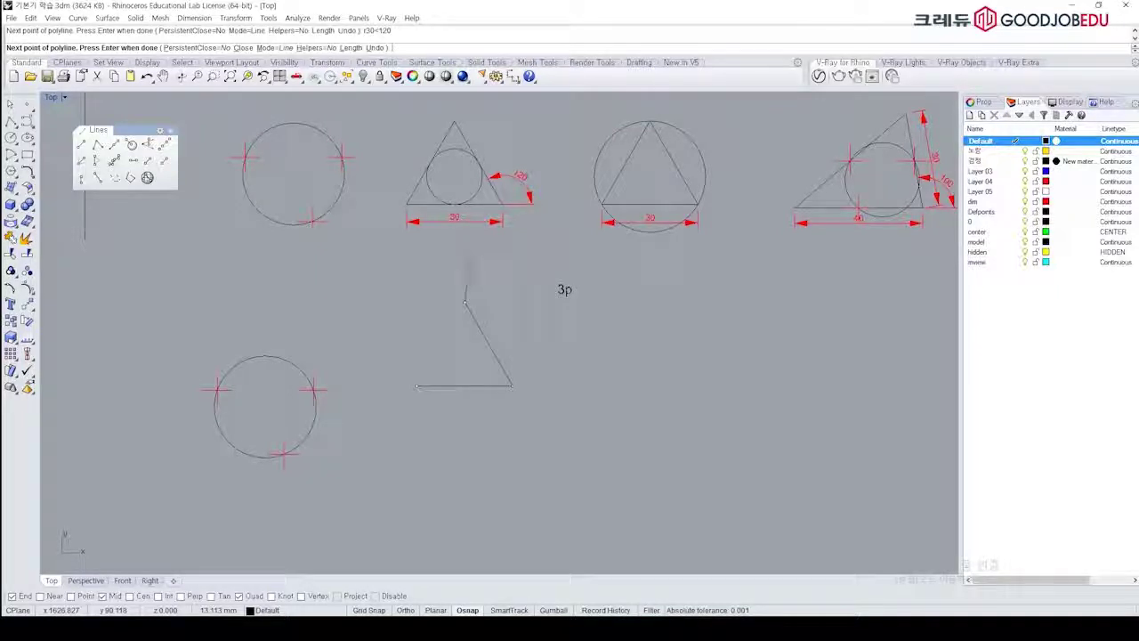
{"action": "type", "text": "c"}
{"action": "key", "text": "Return"}
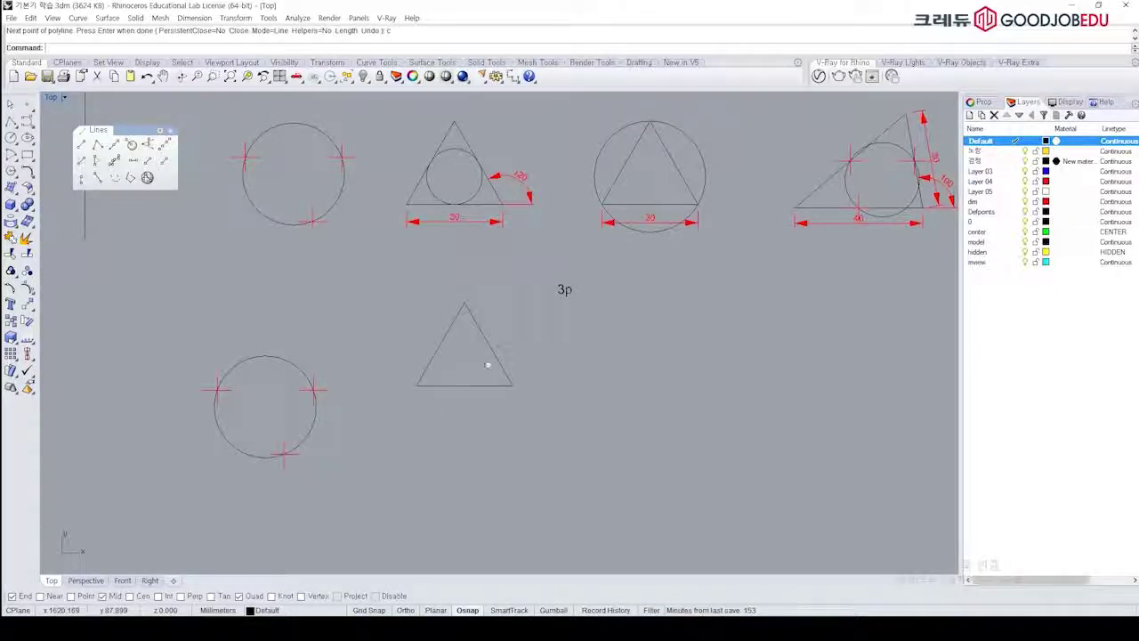
Step: Copy the equilateral triangle horizontally to the empty area below the sample triangle with the circumscribed circle
{"action": "right_click_drag", "start_coordinate": [547, 342], "coordinate": [460, 318]}
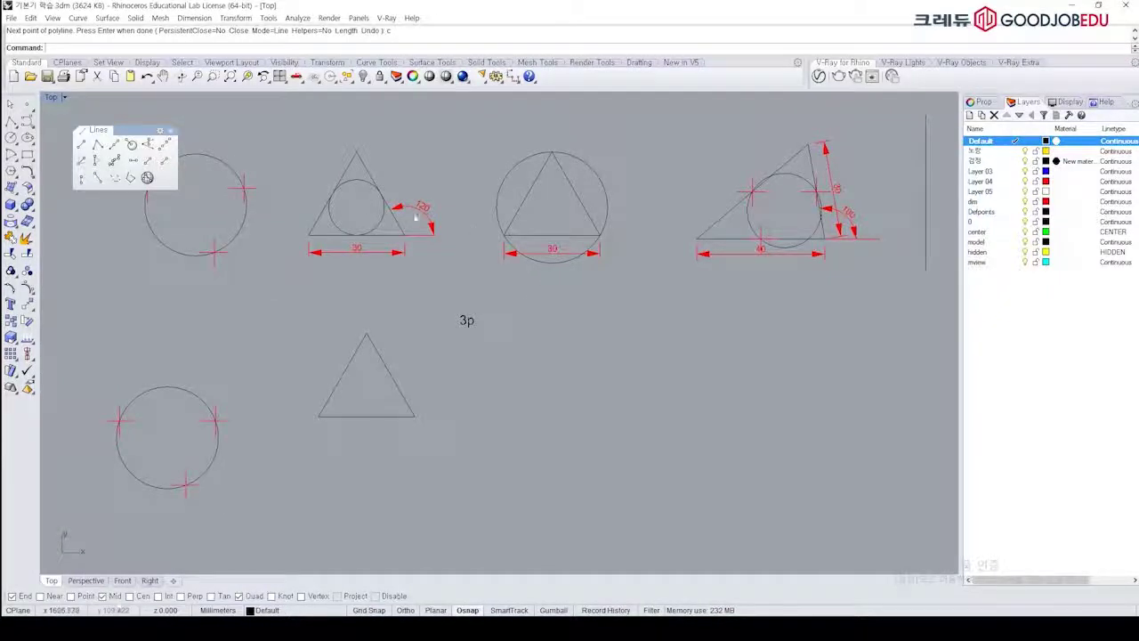
{"action": "scroll", "coordinate": [601, 227], "scroll_direction": "up", "scroll_amount": 2}
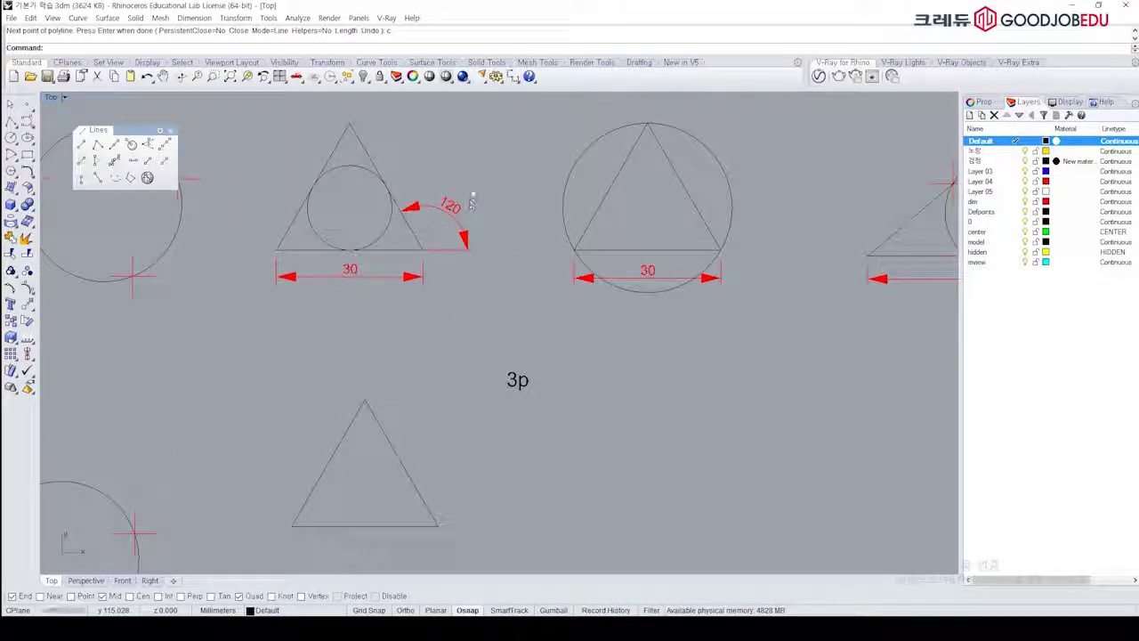
{"action": "left_click", "coordinate": [469, 205]}
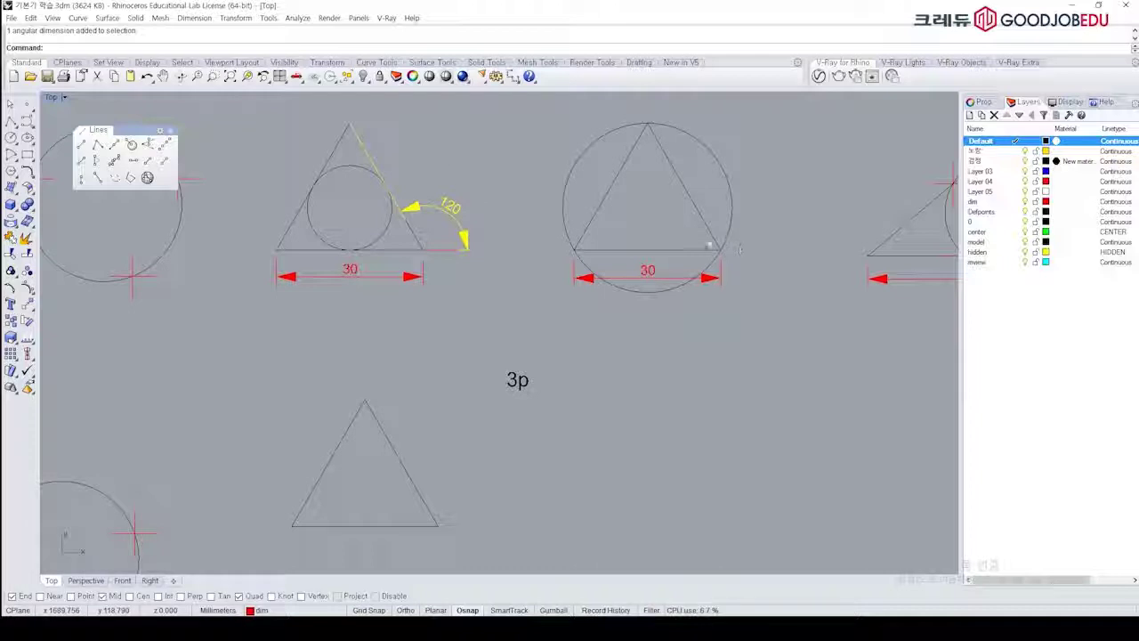
{"action": "scroll", "coordinate": [765, 225], "scroll_direction": "down", "scroll_amount": 6}
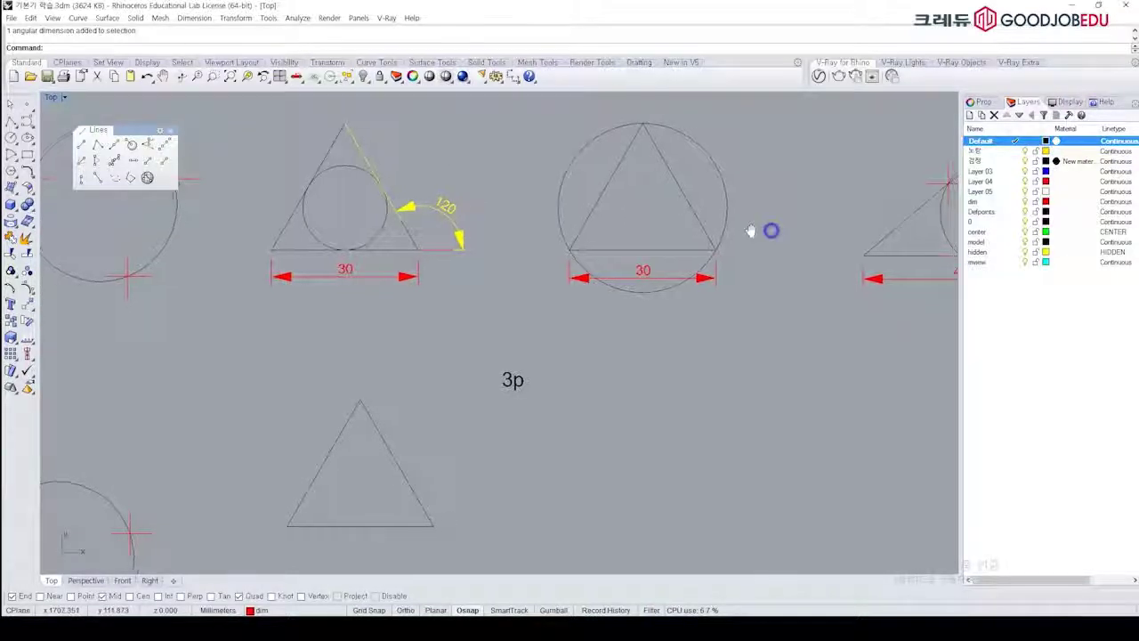
{"action": "type", "text": "co"}
{"action": "key", "text": "Return"}
{"action": "left_click_drag", "start_coordinate": [486, 339], "coordinate": [465, 373]}
{"action": "key", "text": "Return"}
{"action": "left_click", "coordinate": [482, 416]}
{"action": "left_click", "coordinate": [700, 416]}
{"action": "right_click", "coordinate": [854, 316]}
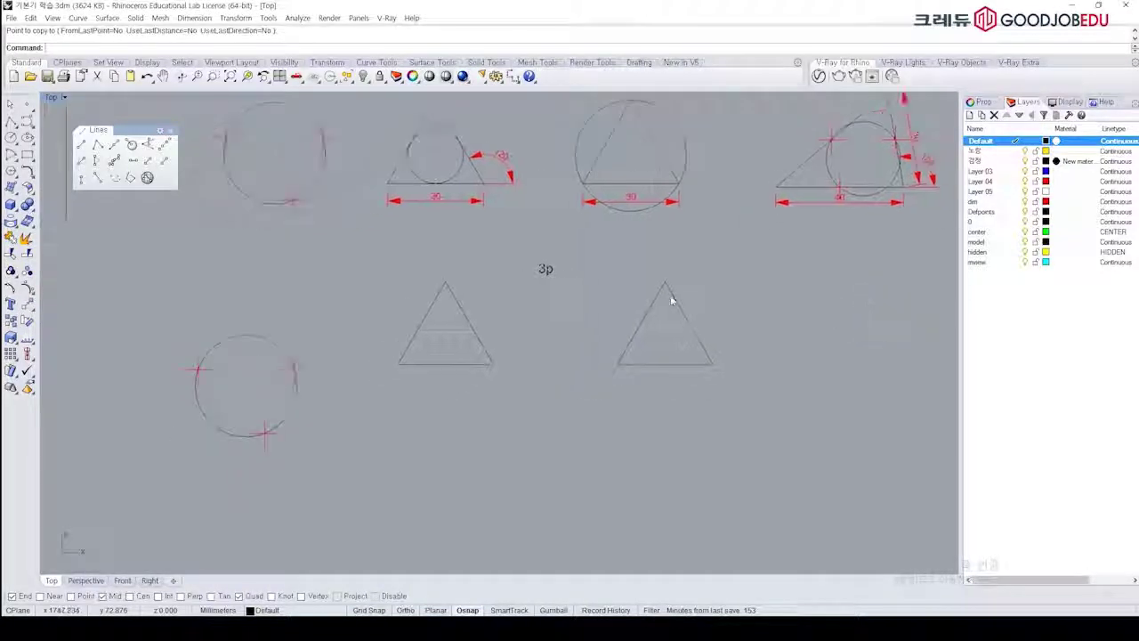
{"action": "scroll", "coordinate": [509, 303], "scroll_direction": "up", "scroll_amount": 3}
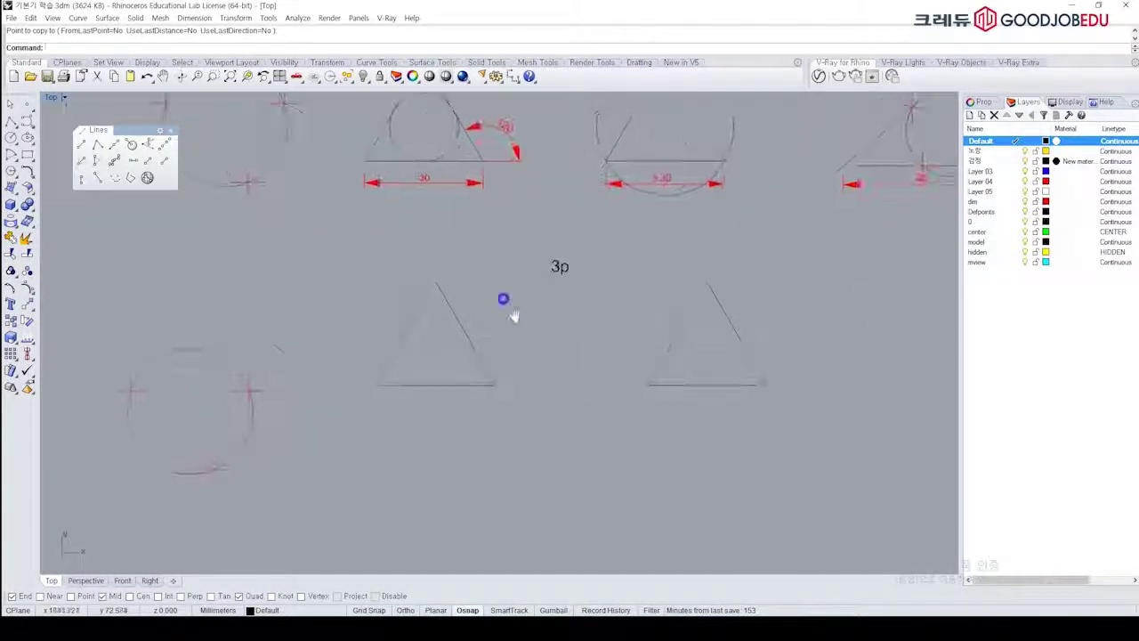
{"action": "type", "text": "c"}
{"action": "key", "text": "Return"}
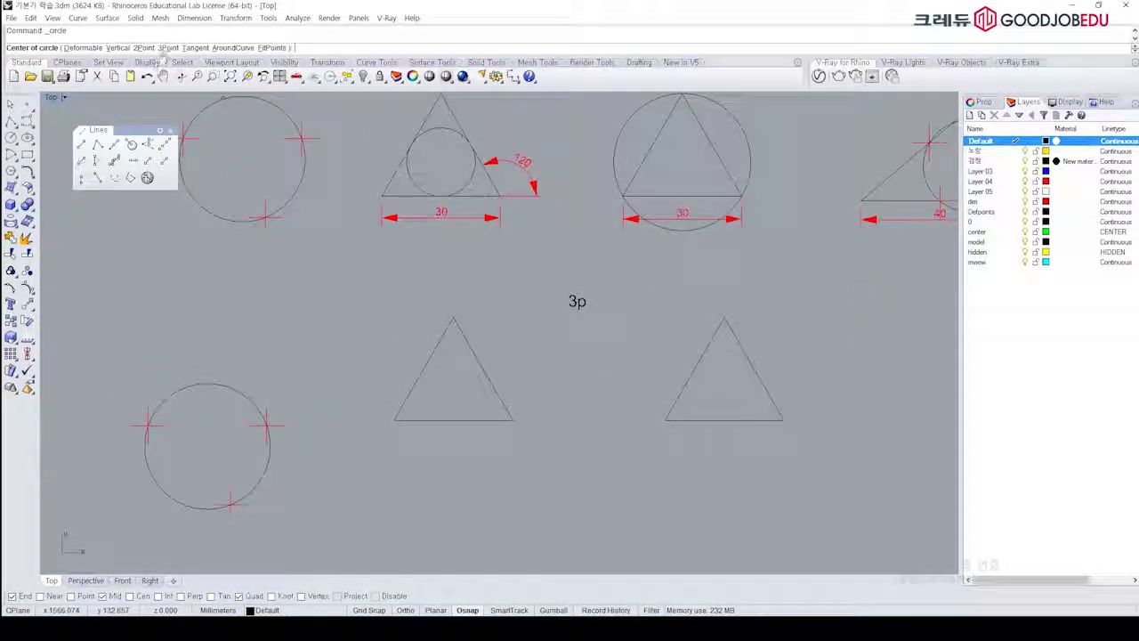
{"action": "type", "text": "o"}
{"action": "key", "text": "Return"}
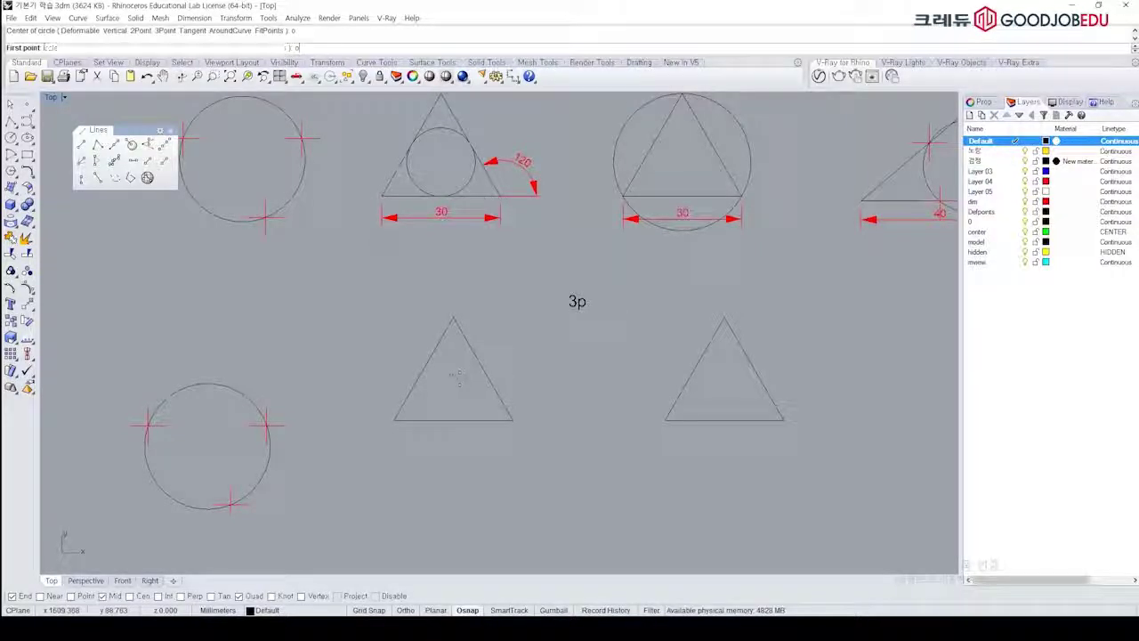
{"action": "left_click", "coordinate": [453, 319]}
{"action": "type", "text": "int"}
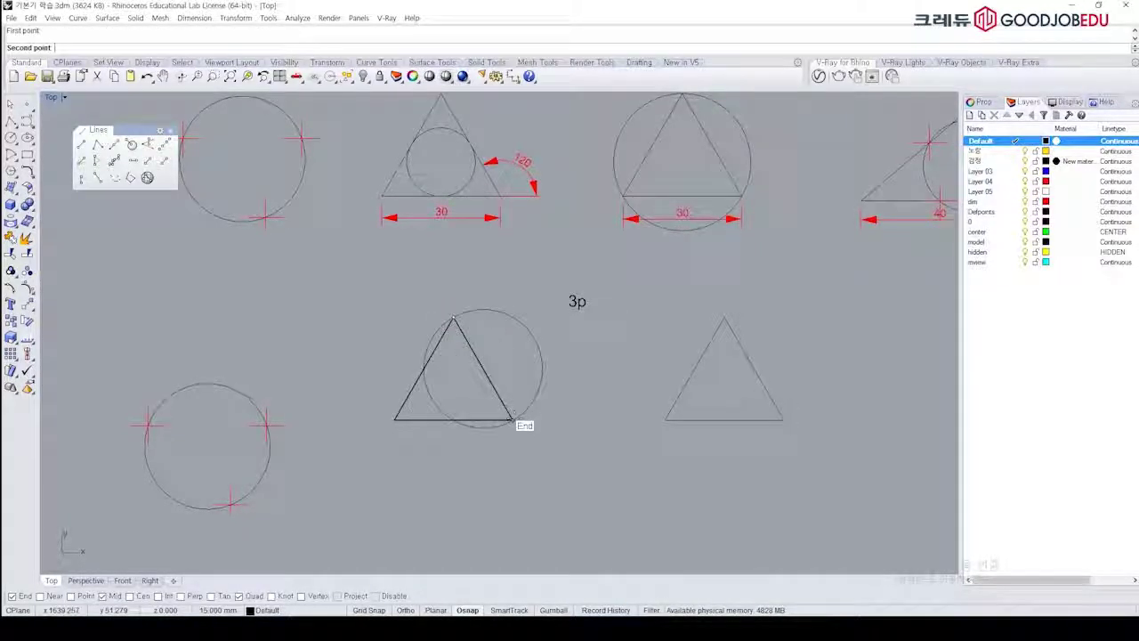
{"action": "key", "text": "Escape"}
{"action": "key", "text": "Return"}
{"action": "left_click", "coordinate": [480, 366]}
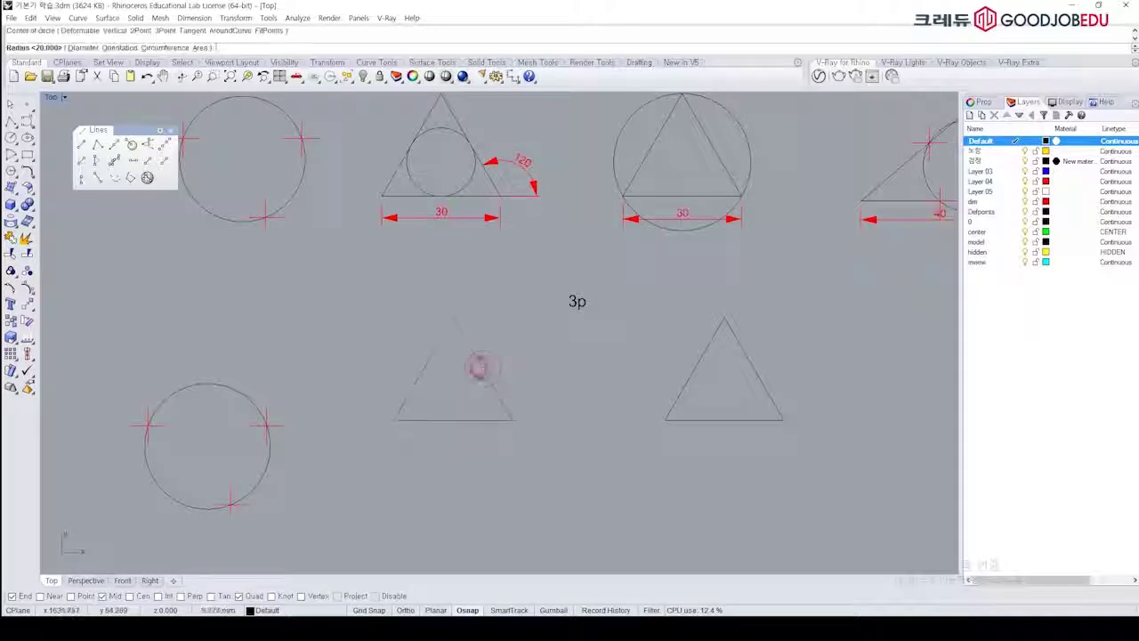
{"action": "key", "text": "Escape"}
Step: Draw a three-point circle through the midpoints of the first practice triangle's three sides
{"action": "key", "text": "Return"}
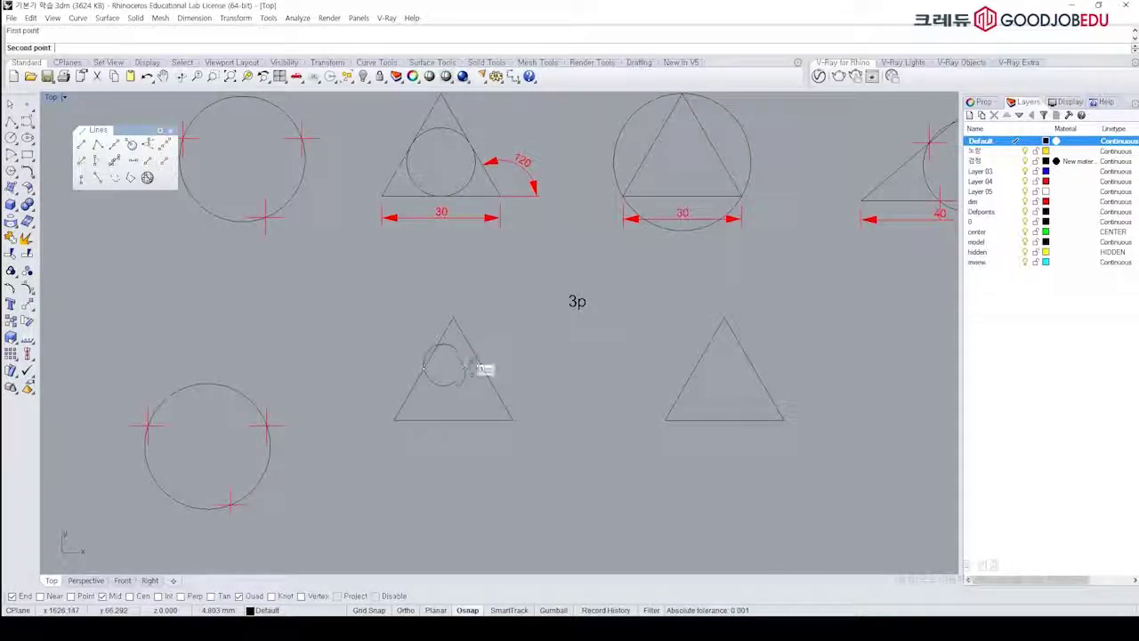
{"action": "left_click", "coordinate": [483, 367]}
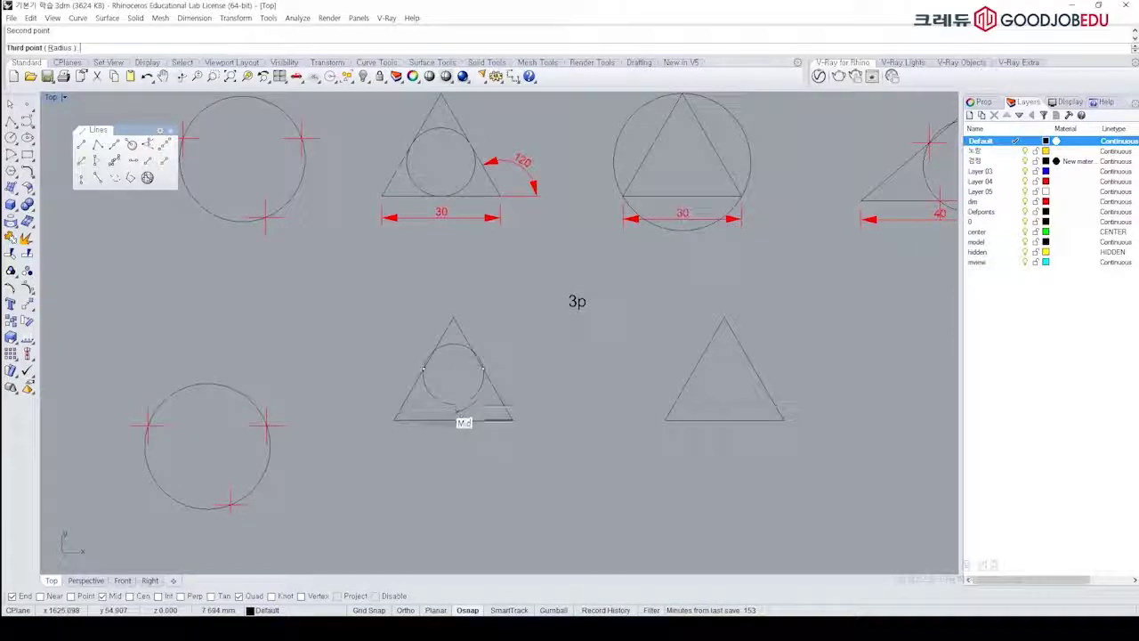
{"action": "left_click", "coordinate": [454, 419]}
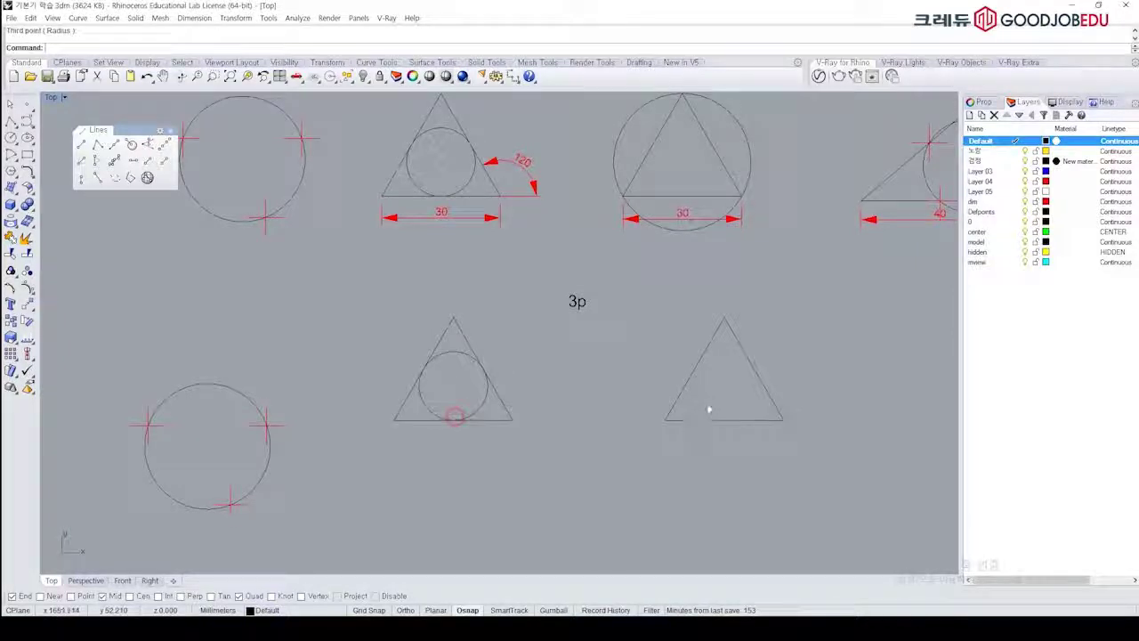
Step: Draw a three-point circle through the three corners of the copied triangle
{"action": "right_click_drag", "start_coordinate": [660, 341], "coordinate": [590, 350]}
{"action": "key", "text": "Return"}
{"action": "type", "text": "3p"}
{"action": "key", "text": "Return"}
{"action": "left_click", "coordinate": [568, 319]}
{"action": "left_click", "coordinate": [626, 429]}
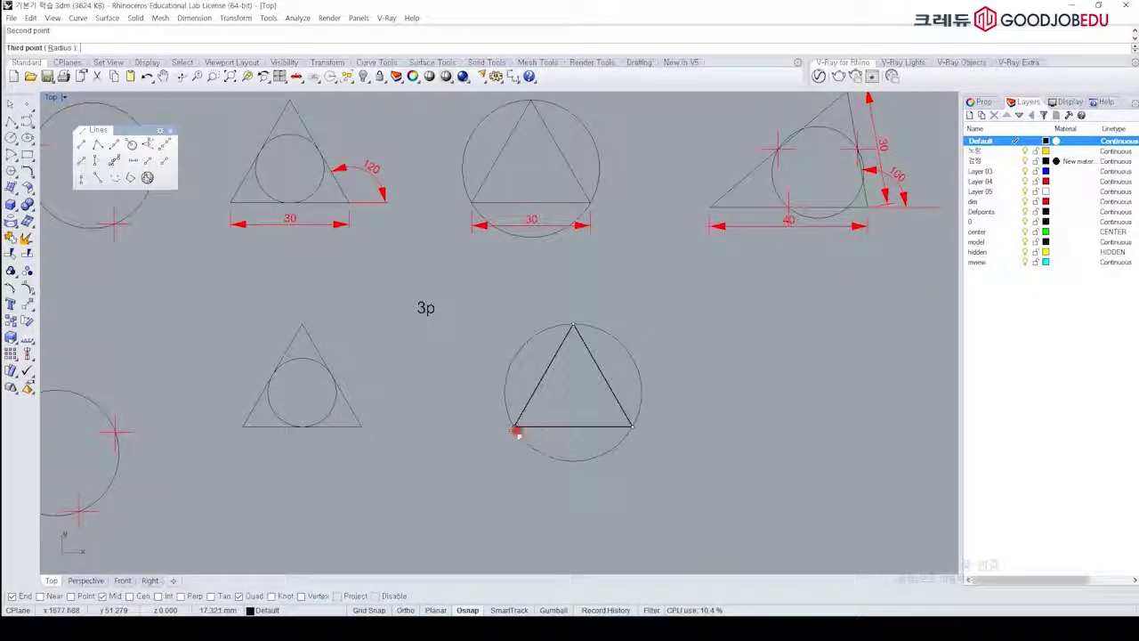
Step: Delete both equilateral practice triangles together with their circles
{"action": "scroll", "coordinate": [730, 373], "scroll_direction": "down", "scroll_amount": 3}
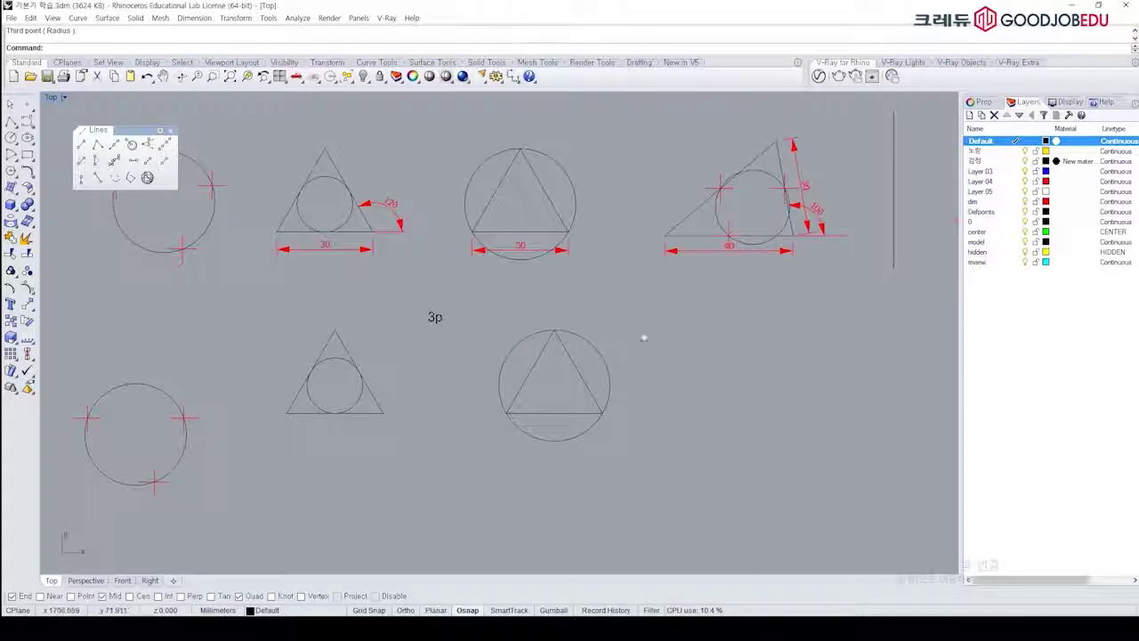
{"action": "left_click_drag", "start_coordinate": [660, 334], "coordinate": [287, 474]}
{"action": "key", "text": "Delete"}
Step: Start a polyline below the scalene 3p sample with a horizontal base segment of 40 mm, using Ortho
{"action": "right_click_drag", "start_coordinate": [679, 361], "coordinate": [480, 388]}
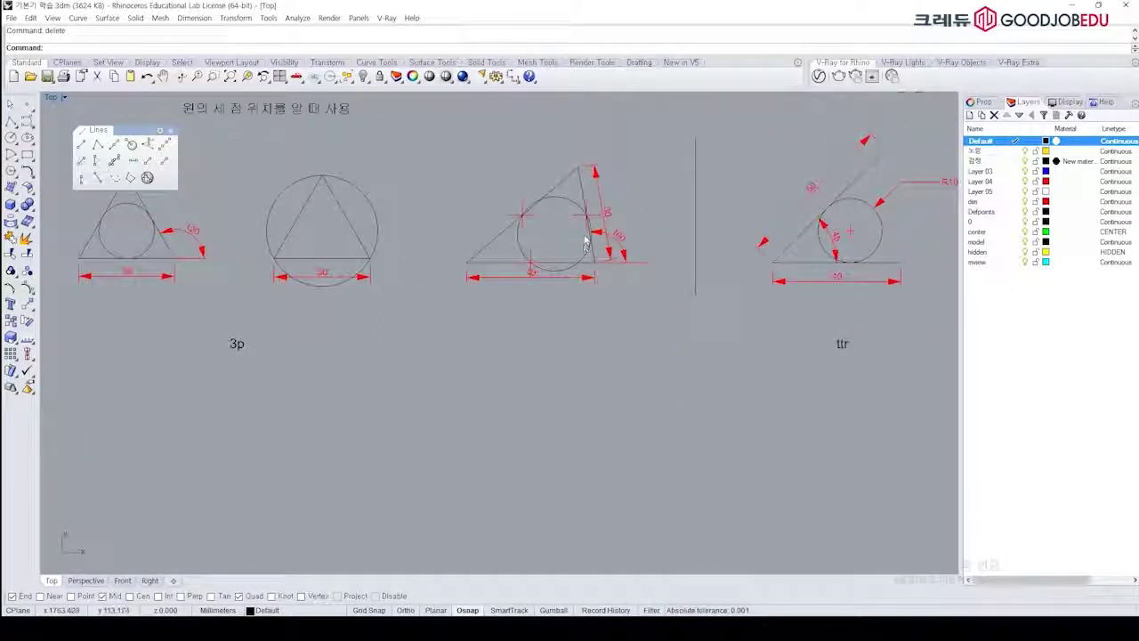
{"action": "scroll", "coordinate": [526, 264], "scroll_direction": "up", "scroll_amount": 1}
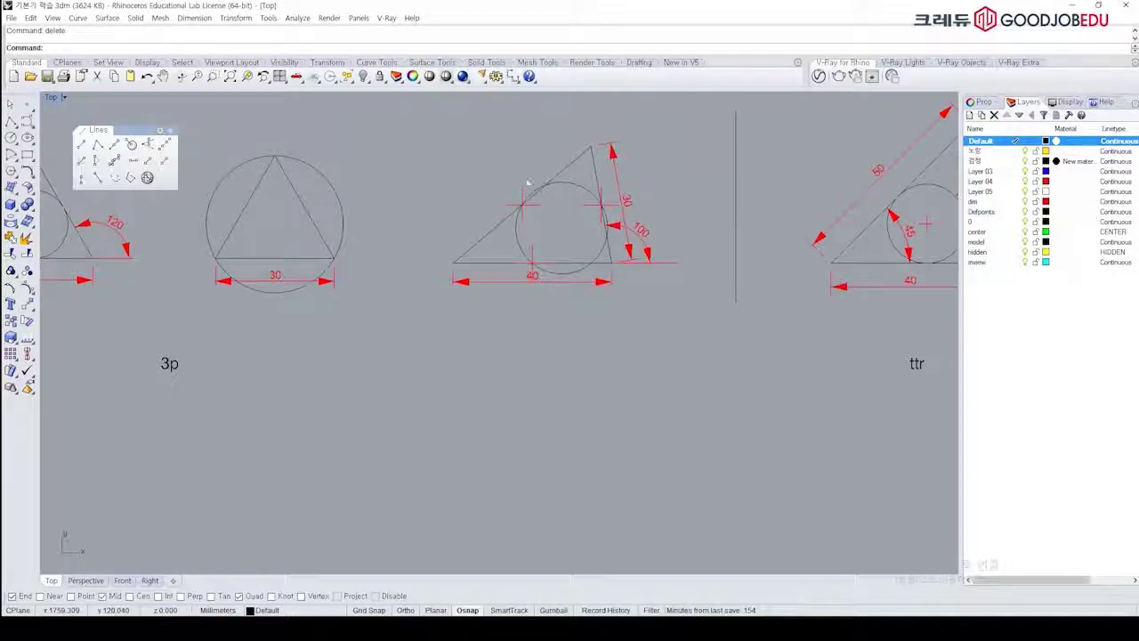
{"action": "right_click_drag", "start_coordinate": [595, 352], "coordinate": [595, 336]}
{"action": "type", "text": "pl"}
{"action": "key", "text": "space"}
{"action": "right_click_drag", "start_coordinate": [540, 397], "coordinate": [536, 364]}
{"action": "left_click", "coordinate": [439, 433]}
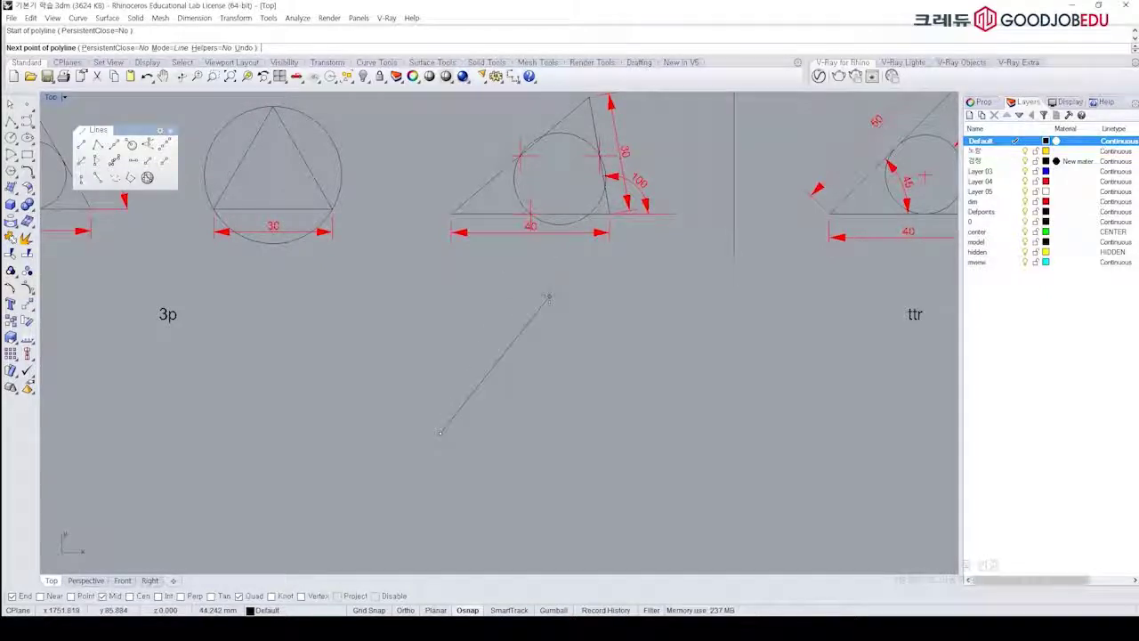
{"action": "key", "text": "Return"}
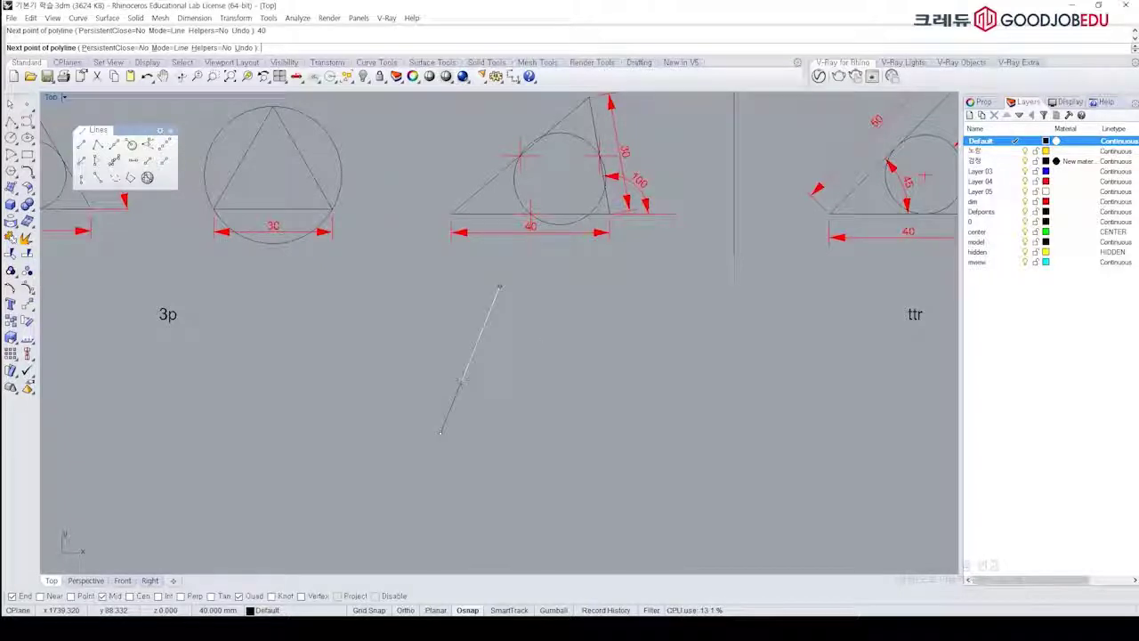
{"action": "key", "text": "F8"}
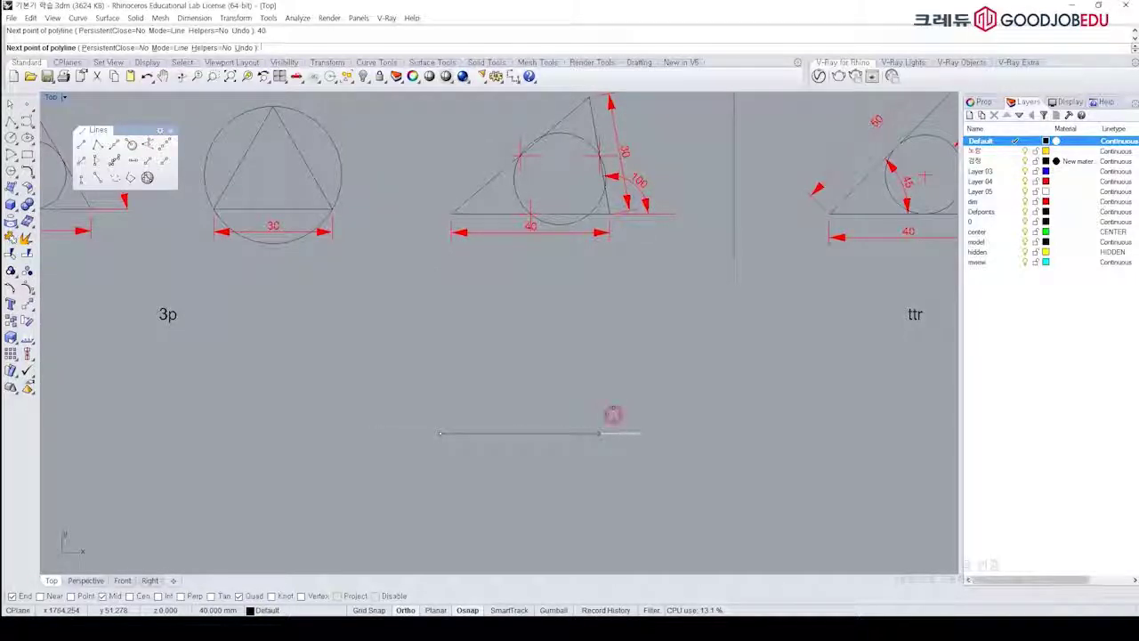
{"action": "key", "text": "Return"}
{"action": "key", "text": "F8"}
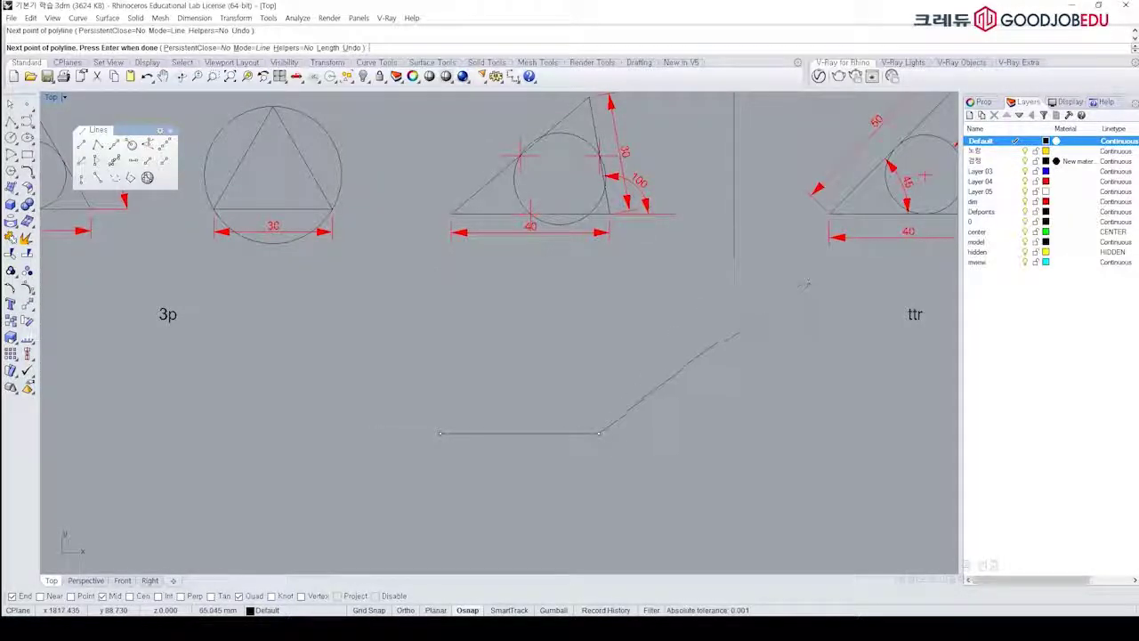
Step: Add a 30 mm side at 100 degrees from the 40 mm base's end and close the polyline into a triangle
{"action": "right_click_drag", "start_coordinate": [681, 315], "coordinate": [678, 329]}
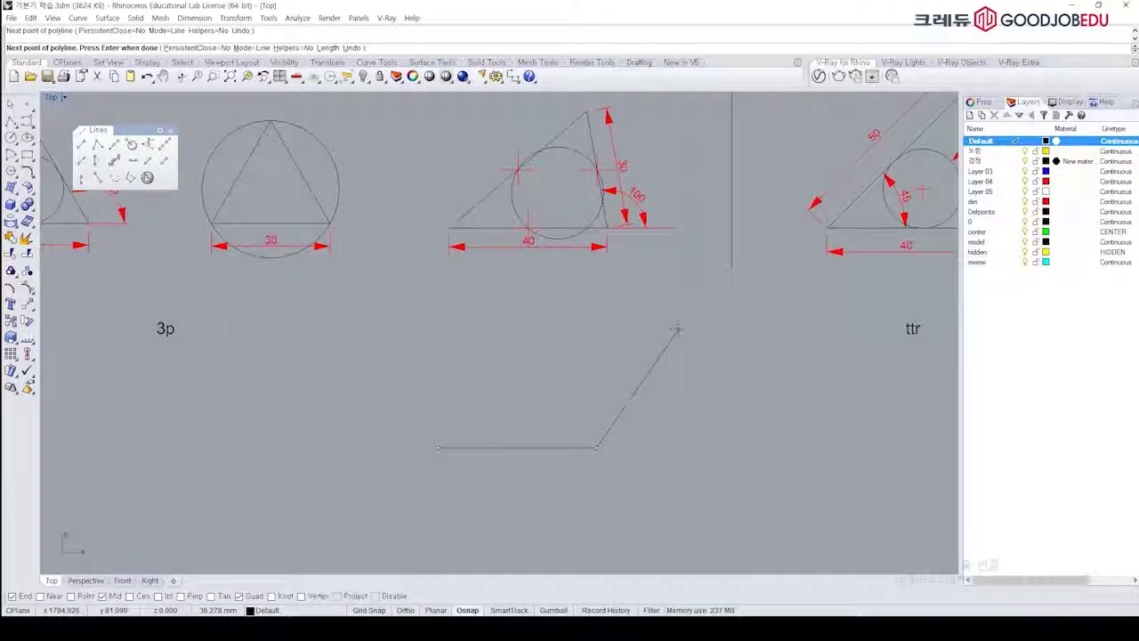
{"action": "type", "text": "r30"}
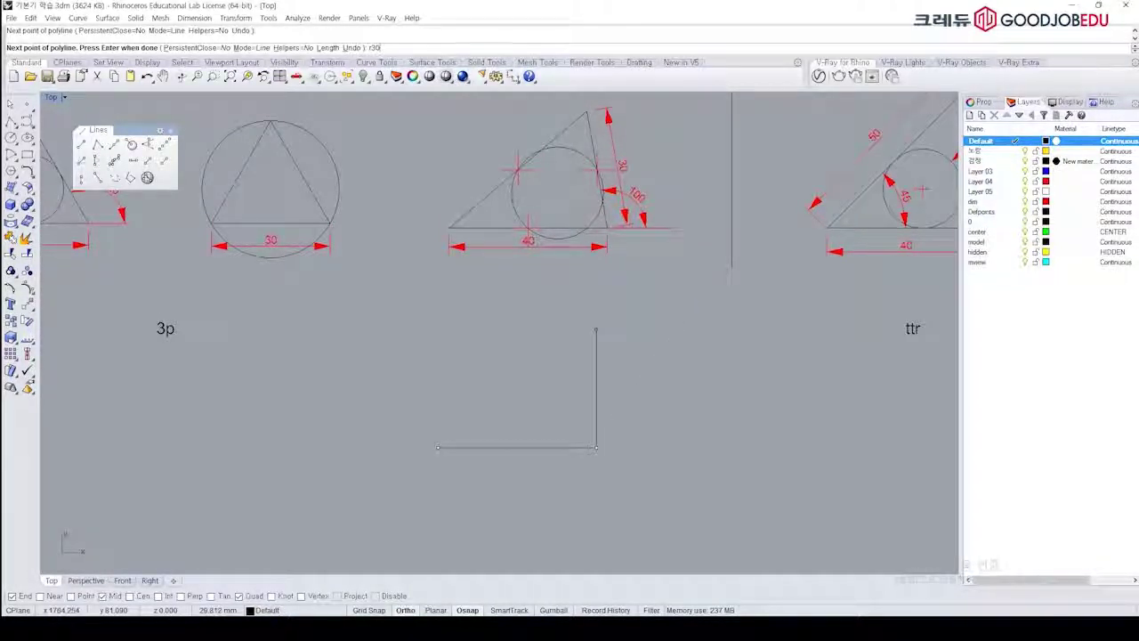
{"action": "type", "text": "<100"}
{"action": "key", "text": "Return"}
{"action": "type", "text": "c"}
{"action": "key", "text": "Return"}
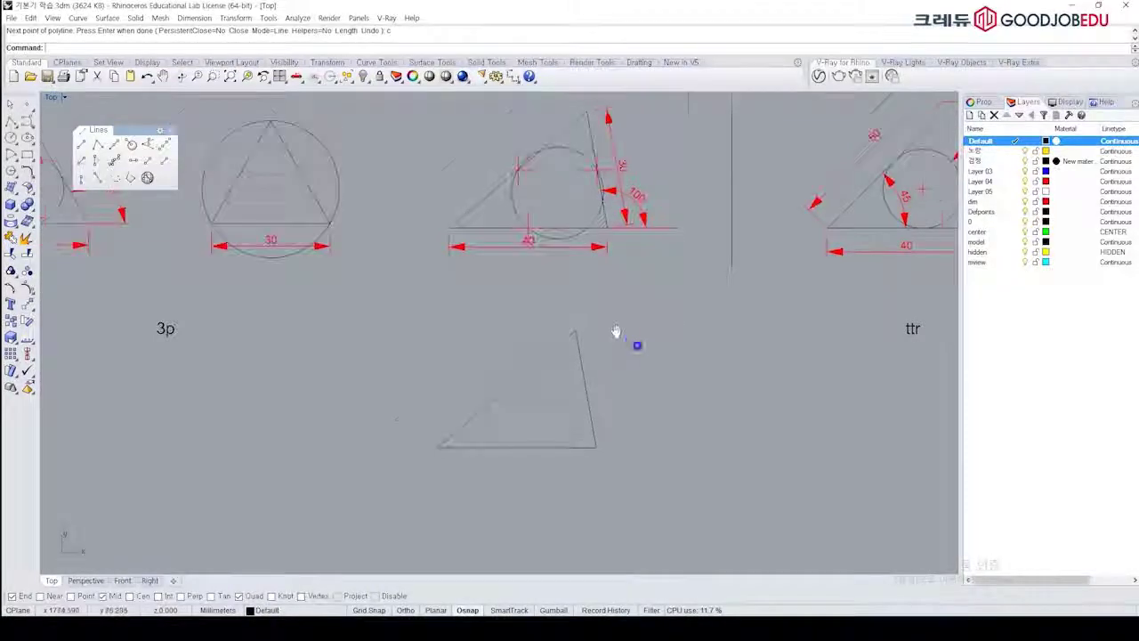
Step: Draw a three-point circle through the midpoints of the new scalene triangle's three sides
{"action": "right_click_drag", "start_coordinate": [624, 338], "coordinate": [580, 312]}
{"action": "type", "text": "c"}
{"action": "key", "text": "Return"}
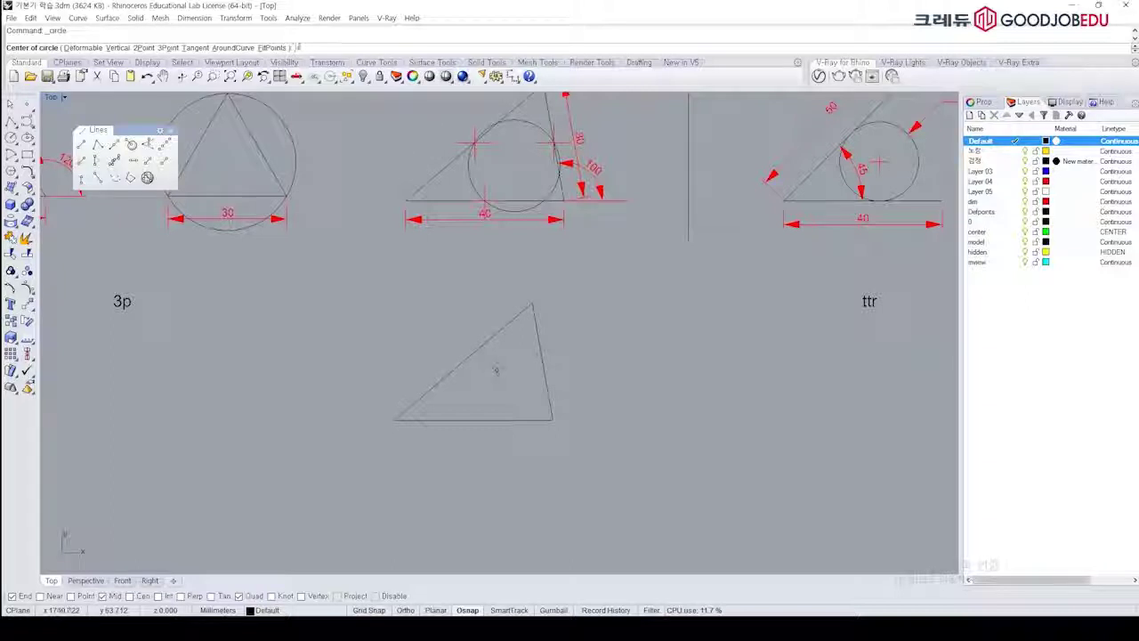
{"action": "type", "text": "o"}
{"action": "key", "text": "Return"}
{"action": "left_click", "coordinate": [463, 361]}
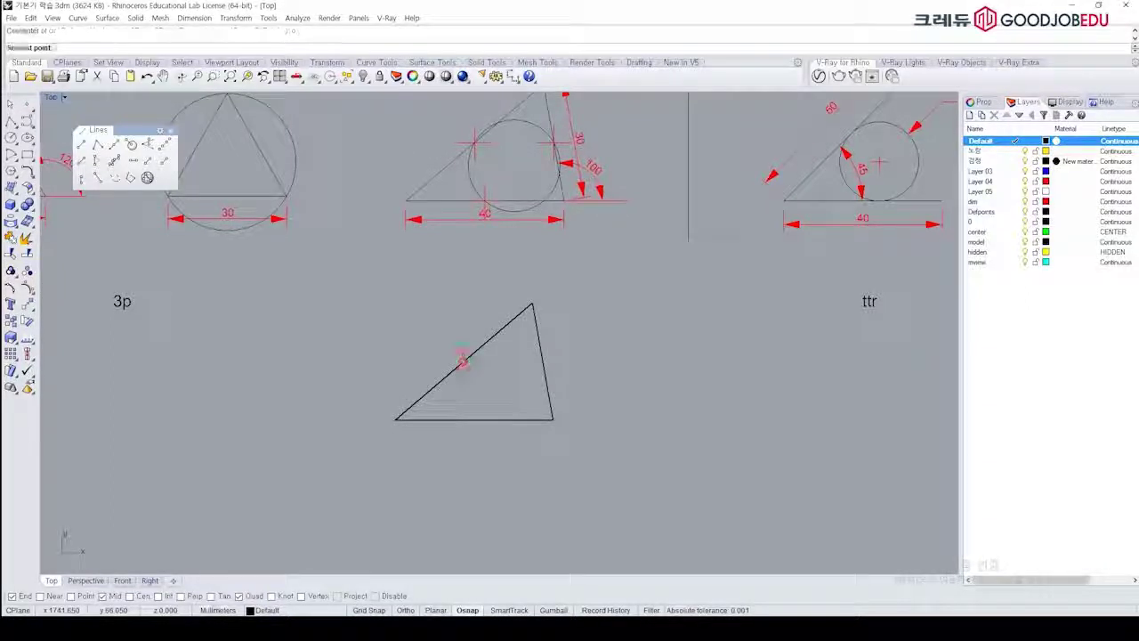
{"action": "left_click", "coordinate": [543, 361]}
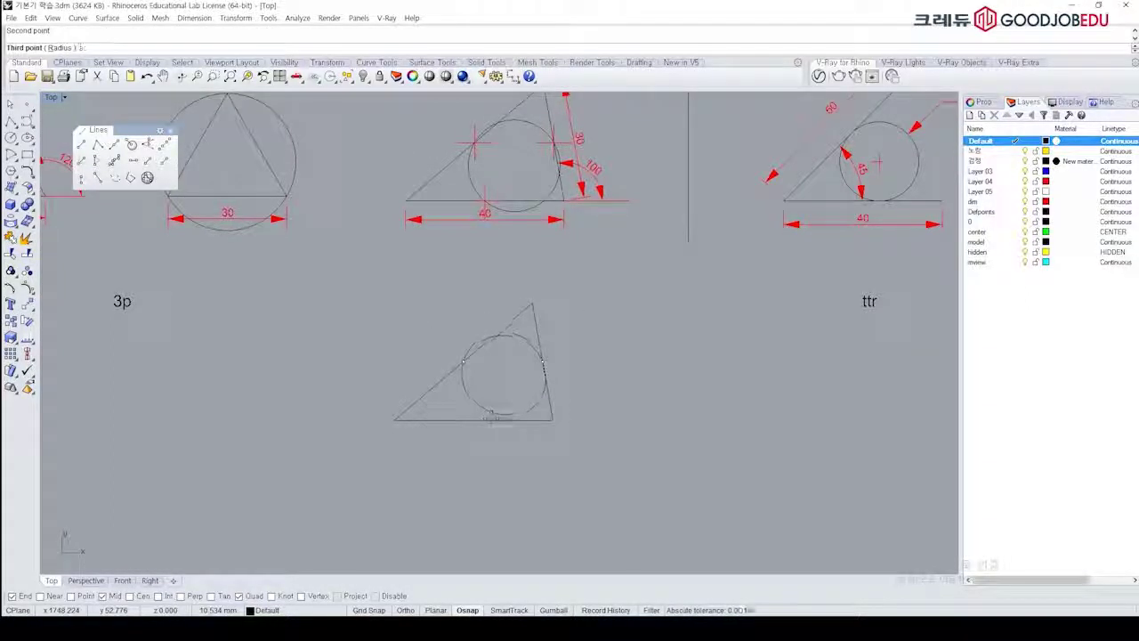
{"action": "left_click", "coordinate": [474, 420]}
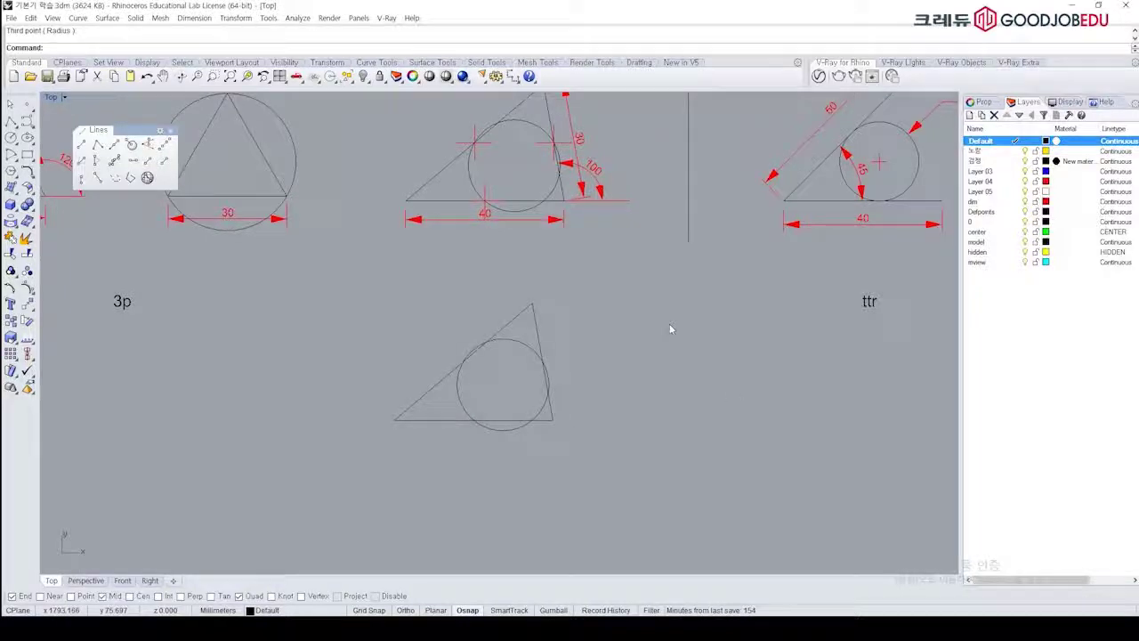
Step: Inspect up close where the three-point circle meets the scalene triangle's sides
{"action": "scroll", "coordinate": [672, 329], "scroll_direction": "down", "scroll_amount": 4}
{"action": "right_click_drag", "start_coordinate": [712, 317], "coordinate": [633, 321]}
{"action": "scroll", "coordinate": [461, 357], "scroll_direction": "up", "scroll_amount": 4}
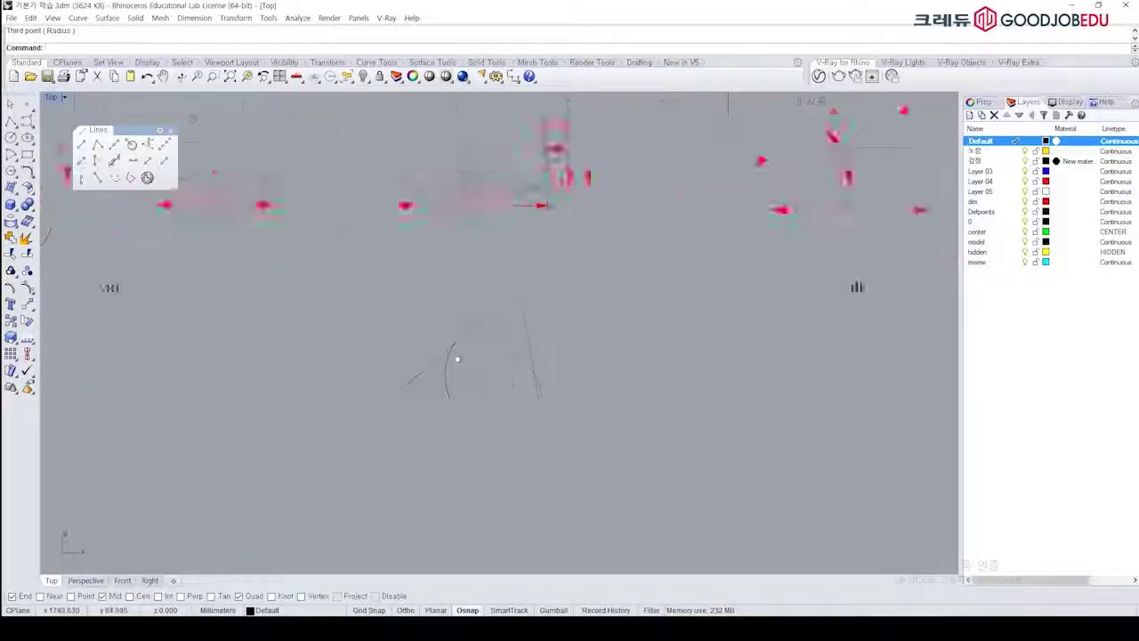
{"action": "left_click", "coordinate": [477, 318]}
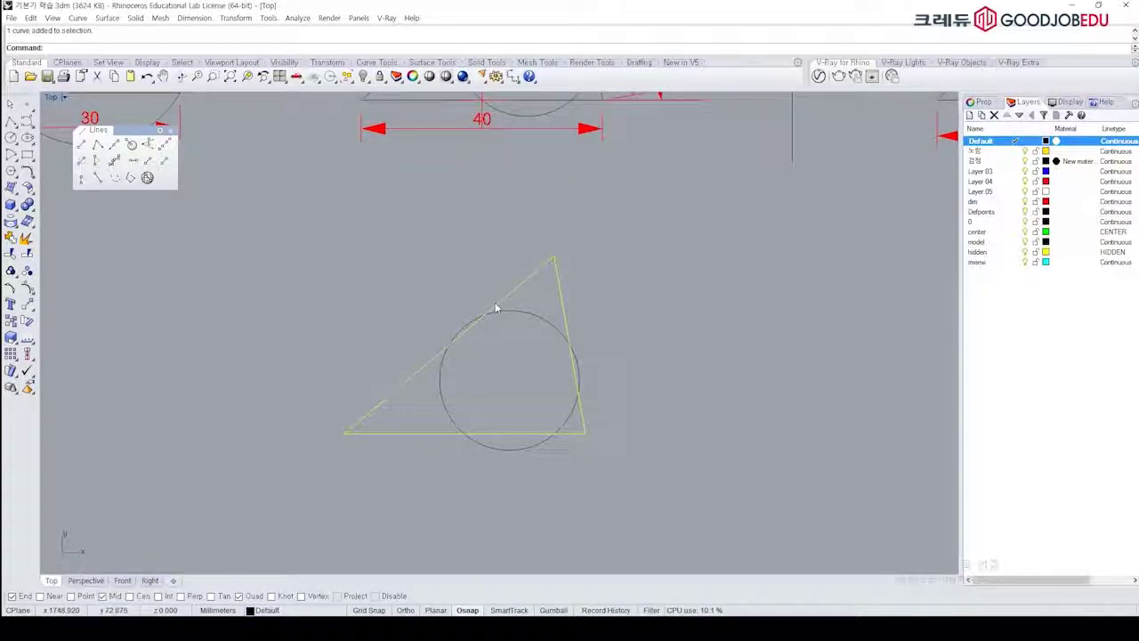
{"action": "scroll", "coordinate": [450, 351], "scroll_direction": "up", "scroll_amount": 3}
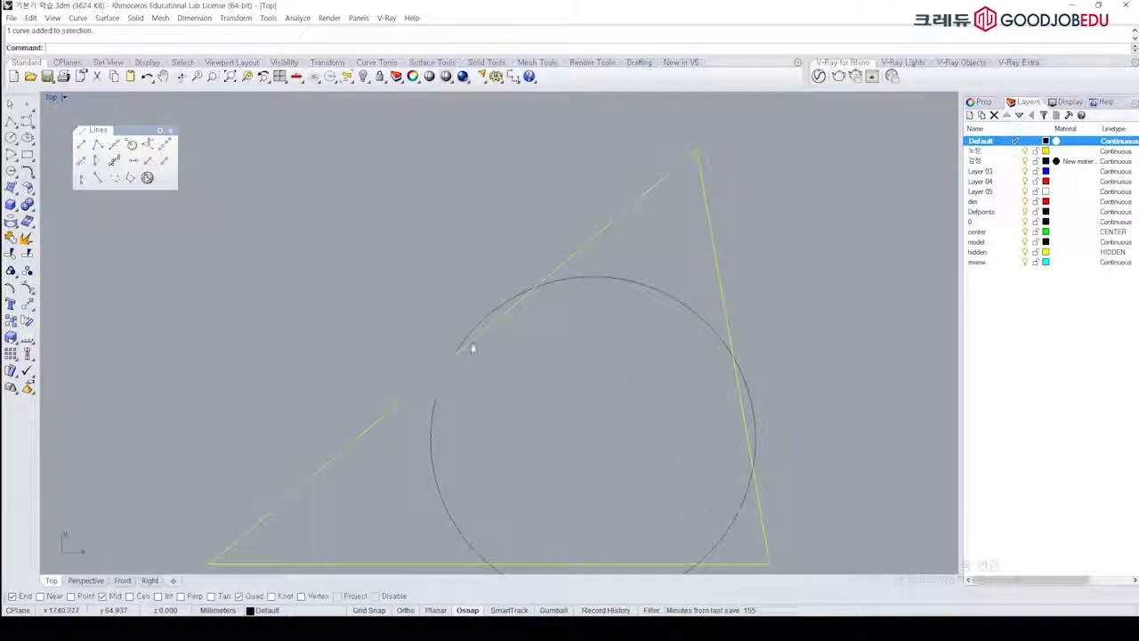
{"action": "scroll", "coordinate": [440, 383], "scroll_direction": "down", "scroll_amount": 8}
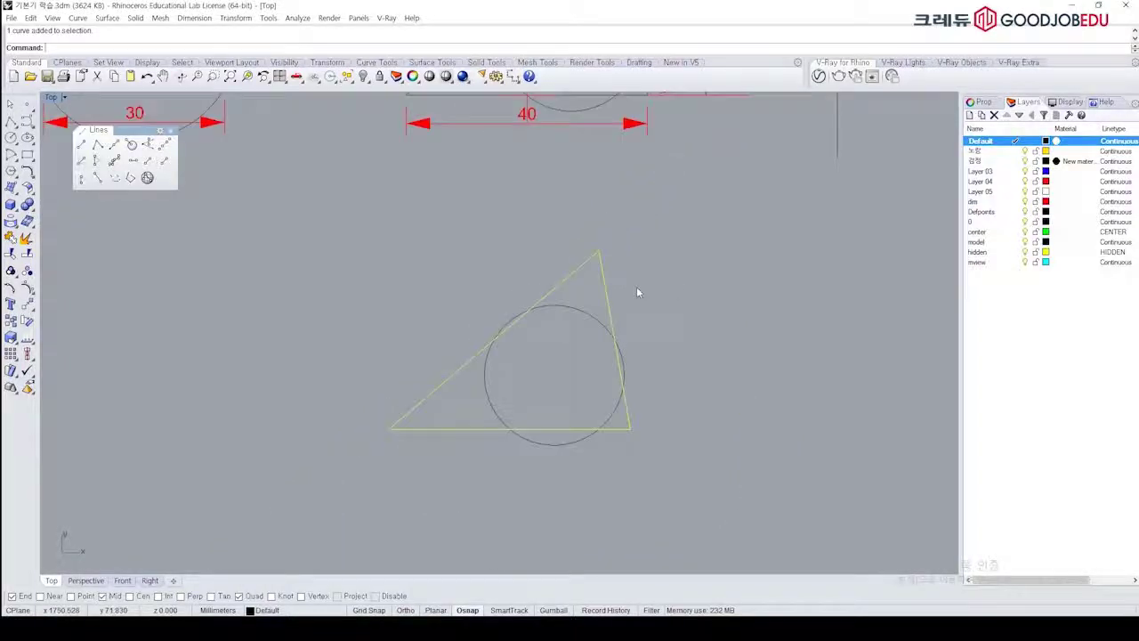
Step: Copy the ttr sample's two angled lines and the ttt sample's triangle straight down below their labels, using Ortho
{"action": "scroll", "coordinate": [623, 307], "scroll_direction": "up", "scroll_amount": 4}
{"action": "type", "text": "co"}
{"action": "key", "text": "space"}
{"action": "left_click", "coordinate": [549, 265]}
{"action": "left_click", "coordinate": [523, 238]}
{"action": "left_click", "coordinate": [778, 251]}
{"action": "left_click", "coordinate": [785, 264]}
{"action": "left_click", "coordinate": [878, 193]}
{"action": "right_click", "coordinate": [771, 233]}
{"action": "right_click_drag", "start_coordinate": [734, 226], "coordinate": [715, 200]}
{"action": "scroll", "coordinate": [715, 199], "scroll_direction": "down", "scroll_amount": 4}
{"action": "left_click", "coordinate": [715, 212]}
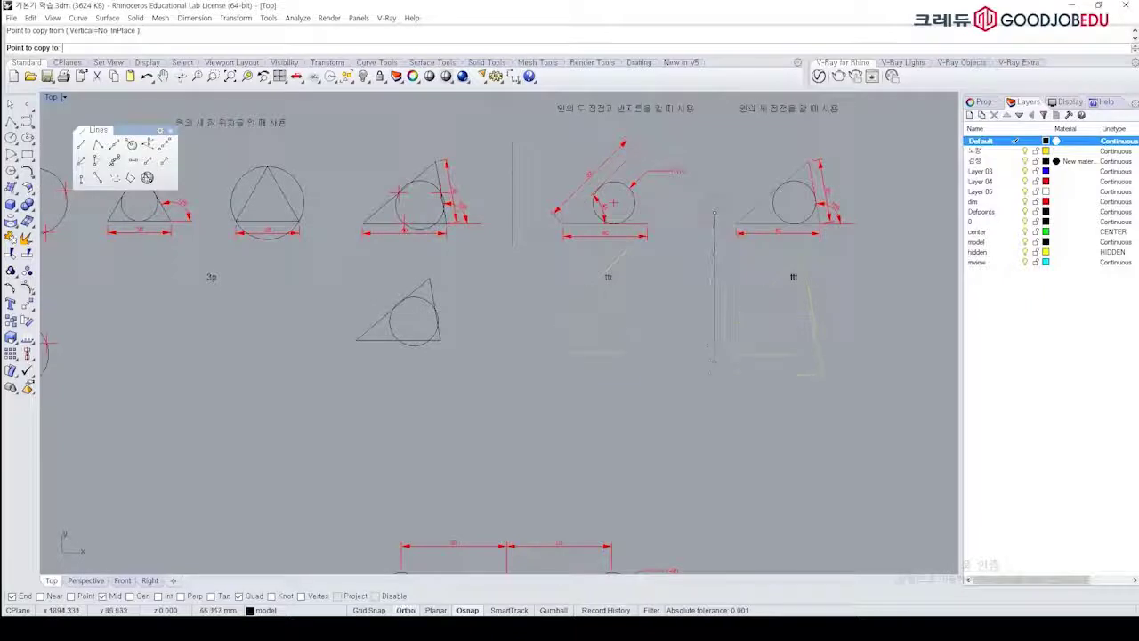
{"action": "left_click", "coordinate": [793, 260]}
{"action": "right_click", "coordinate": [793, 272]}
{"action": "scroll", "coordinate": [787, 272], "scroll_direction": "up", "scroll_amount": 2}
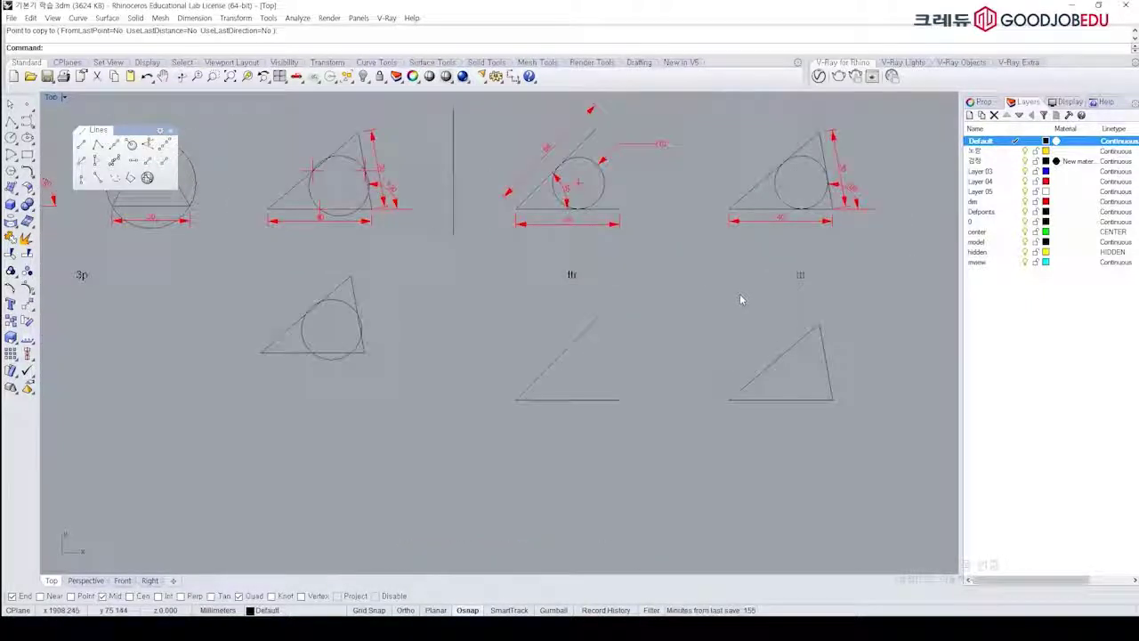
Step: Start a tangent circle on the copied ttr lines, picking the slanted line and the horizontal line as tangent curves
{"action": "right_click_drag", "start_coordinate": [697, 328], "coordinate": [573, 359]}
{"action": "scroll", "coordinate": [452, 254], "scroll_direction": "up", "scroll_amount": 4}
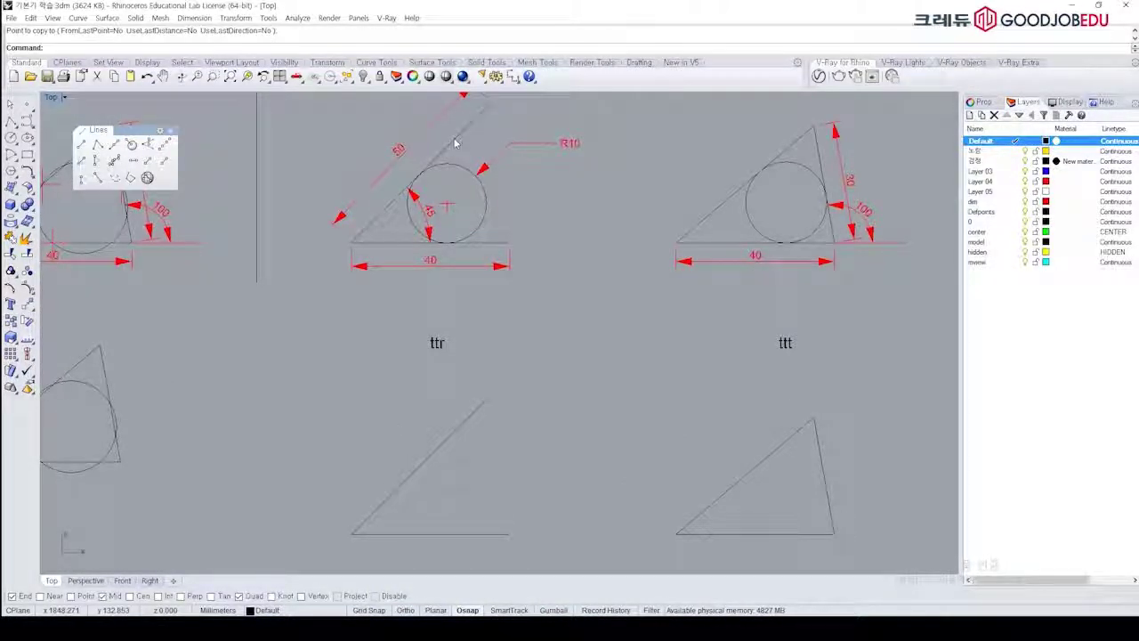
{"action": "key", "text": "Return"}
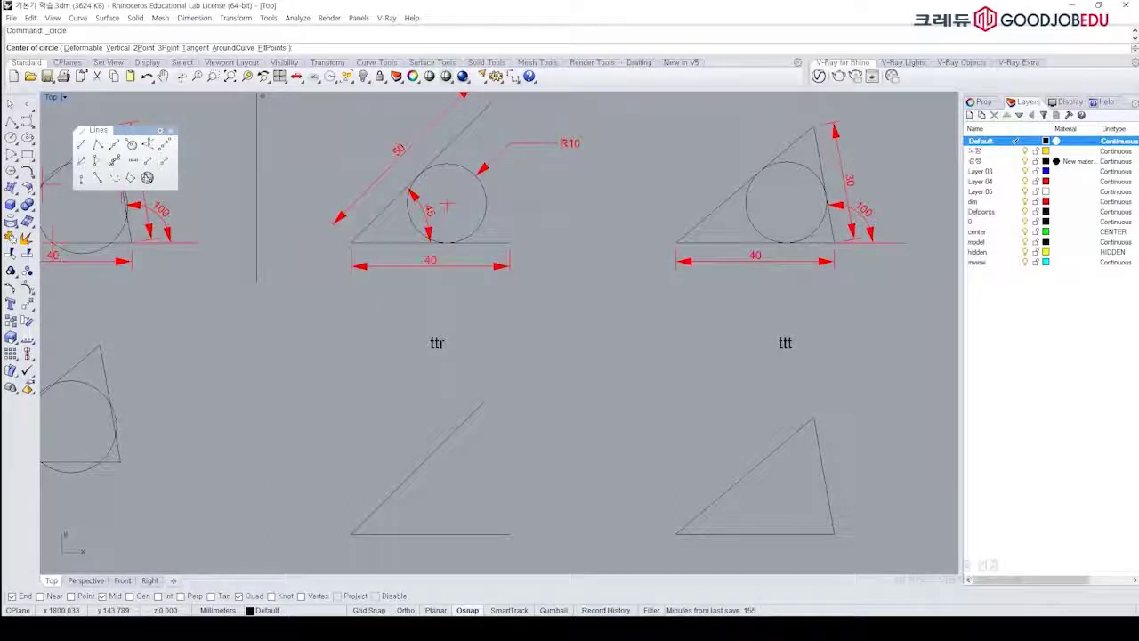
{"action": "type", "text": "t"}
{"action": "key", "text": "Return"}
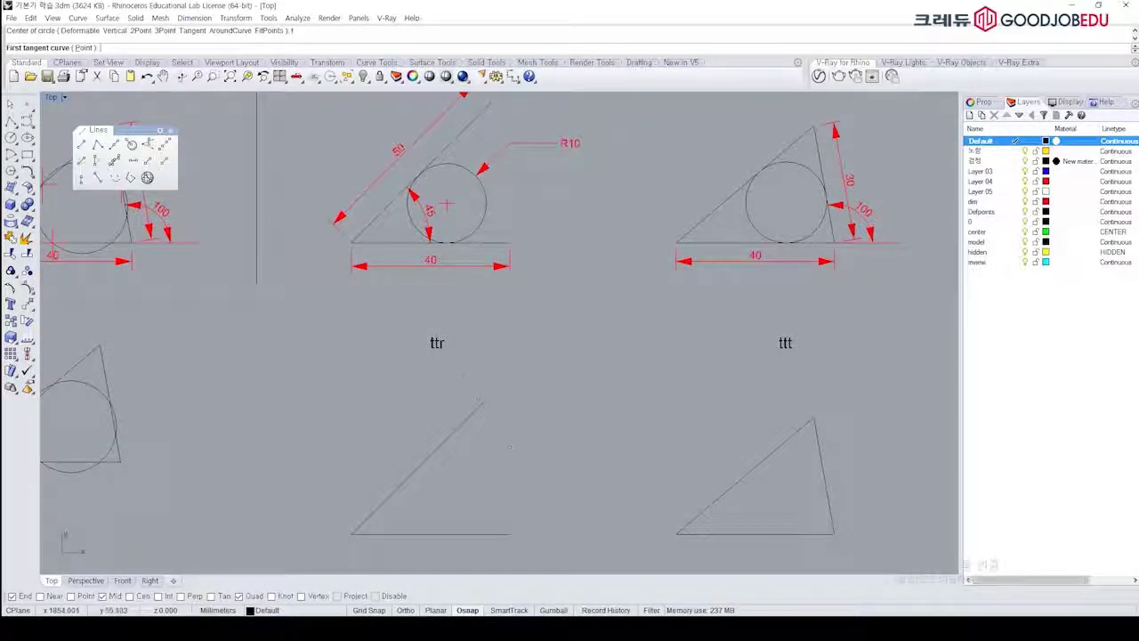
{"action": "right_click_drag", "start_coordinate": [515, 484], "coordinate": [514, 447]}
{"action": "right_click_drag", "start_coordinate": [517, 392], "coordinate": [549, 298]}
{"action": "scroll", "coordinate": [431, 373], "scroll_direction": "up", "scroll_amount": 2}
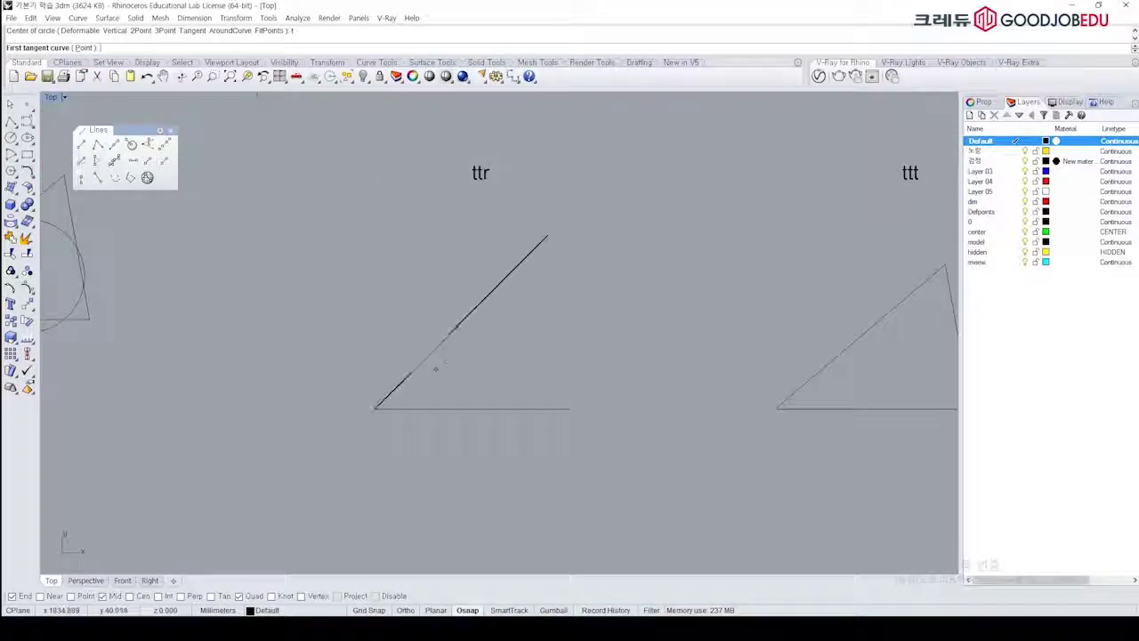
{"action": "scroll", "coordinate": [434, 311], "scroll_direction": "down", "scroll_amount": 2}
{"action": "right_click_drag", "start_coordinate": [436, 305], "coordinate": [418, 452]}
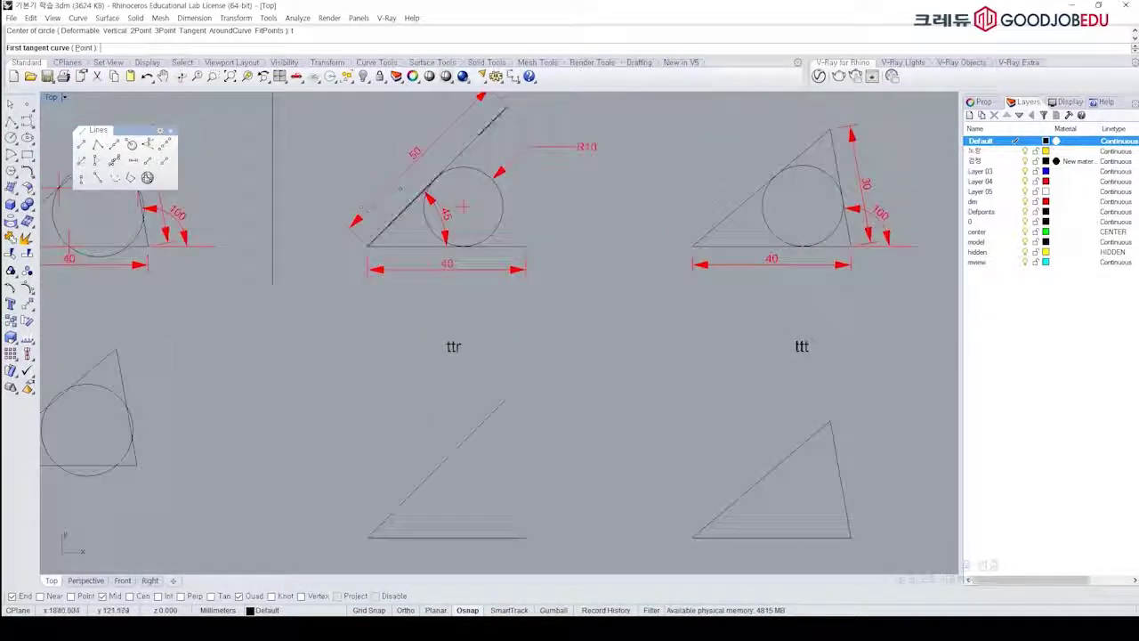
{"action": "right_click_drag", "start_coordinate": [463, 408], "coordinate": [476, 322]}
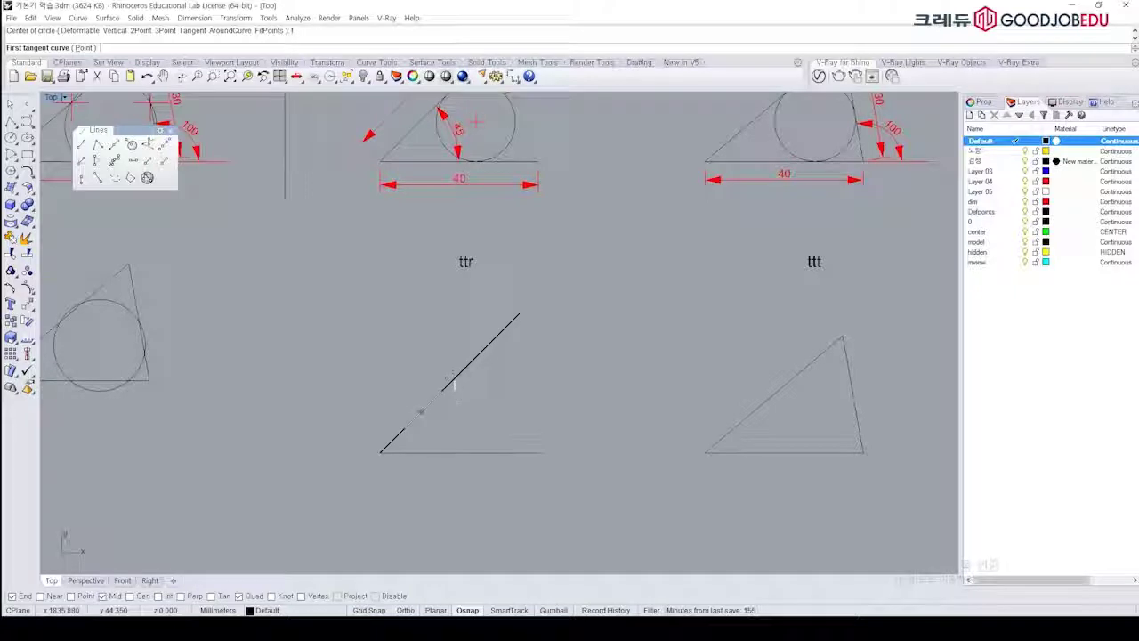
{"action": "left_click", "coordinate": [428, 406]}
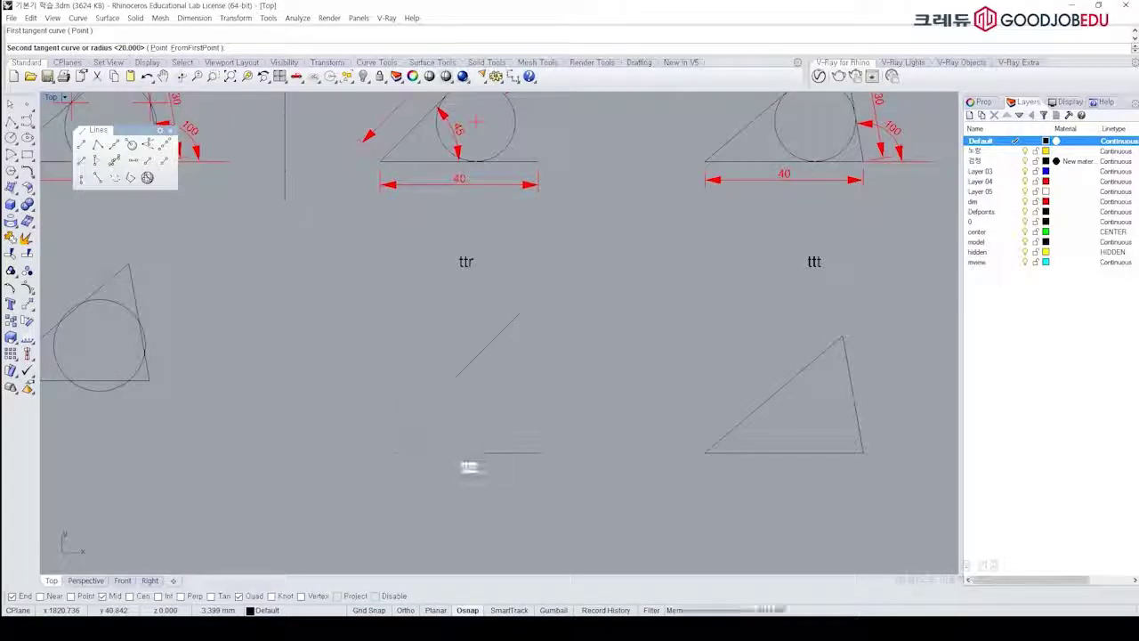
{"action": "left_click", "coordinate": [494, 452]}
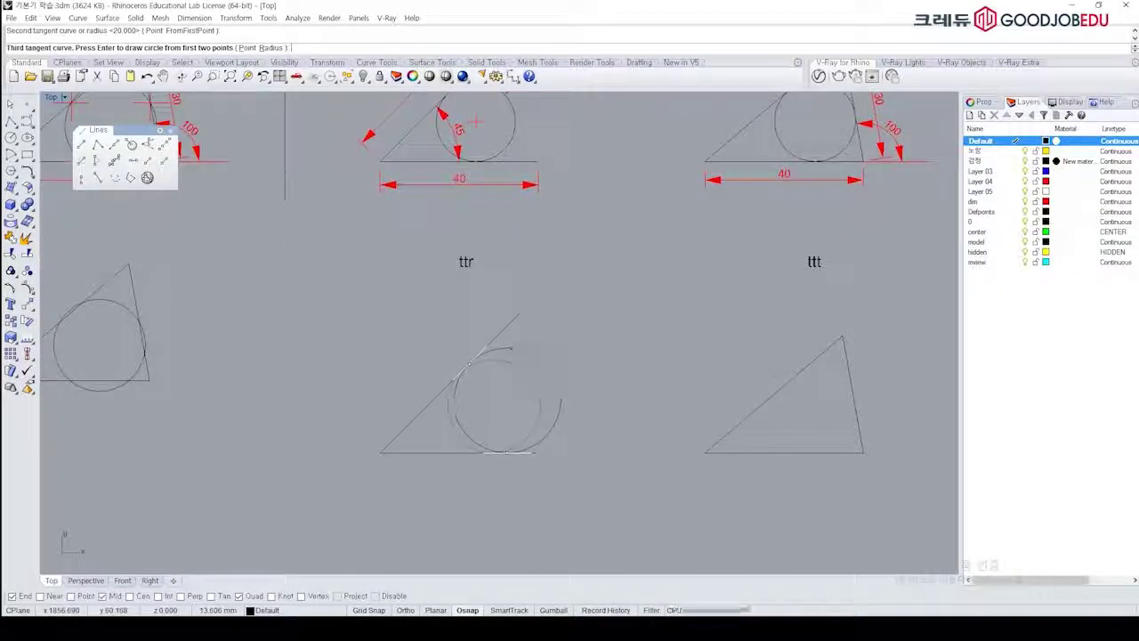
Step: Finish the two-tangent circle with a radius of 10 mm, as given in the ttr sample
{"action": "right_click_drag", "start_coordinate": [534, 335], "coordinate": [478, 436]}
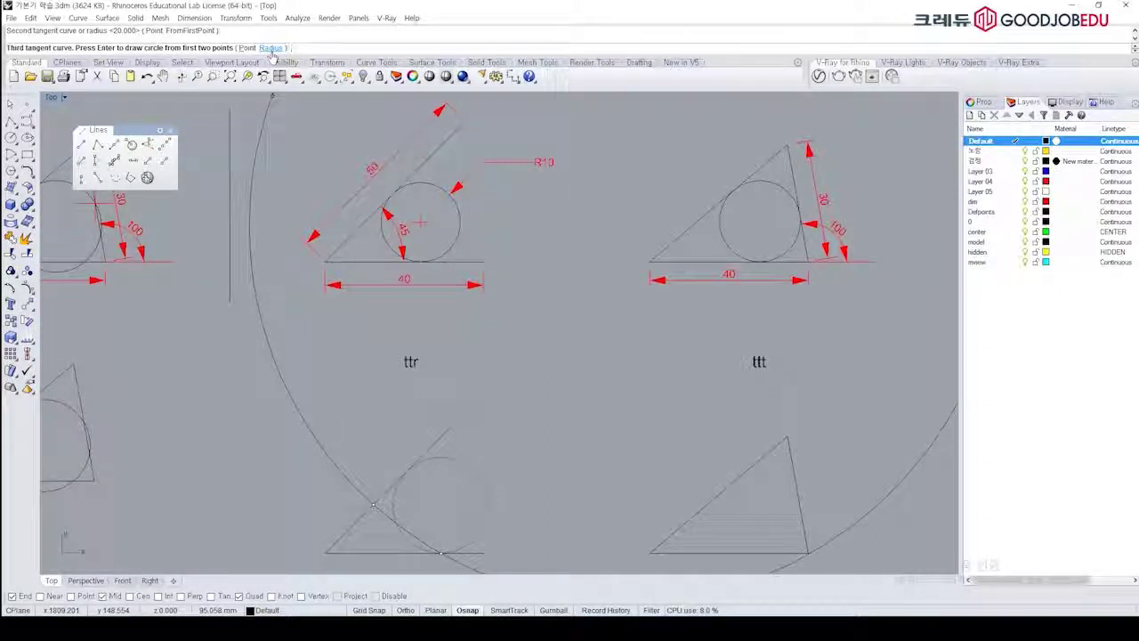
{"action": "left_click", "coordinate": [296, 107]}
{"action": "type", "text": "r"}
{"action": "key", "text": "Return"}
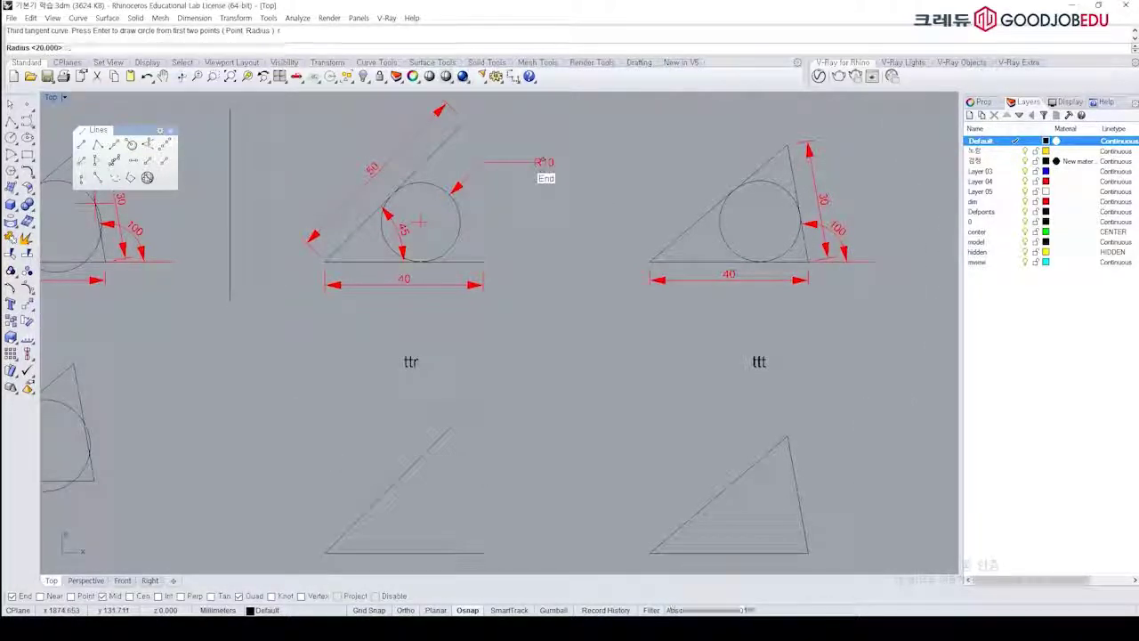
{"action": "key", "text": "Return"}
{"action": "right_click_drag", "start_coordinate": [546, 328], "coordinate": [528, 243]}
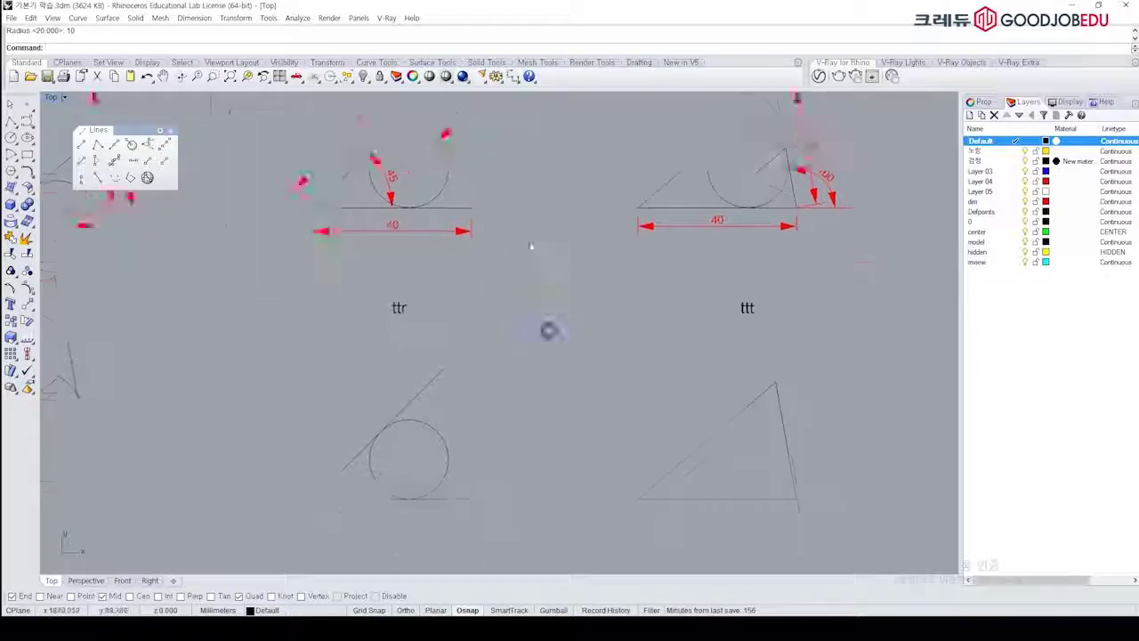
Step: Draw a circle tangent to all three sides of the copied ttt triangle
{"action": "right_click_drag", "start_coordinate": [733, 317], "coordinate": [558, 368]}
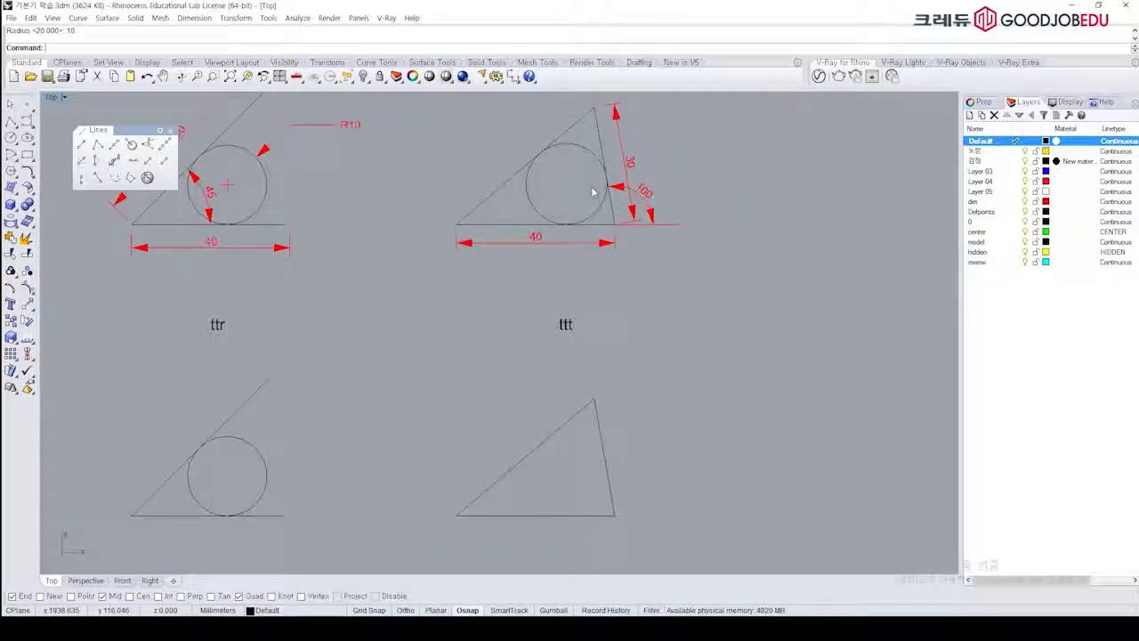
{"action": "left_click", "coordinate": [605, 214]}
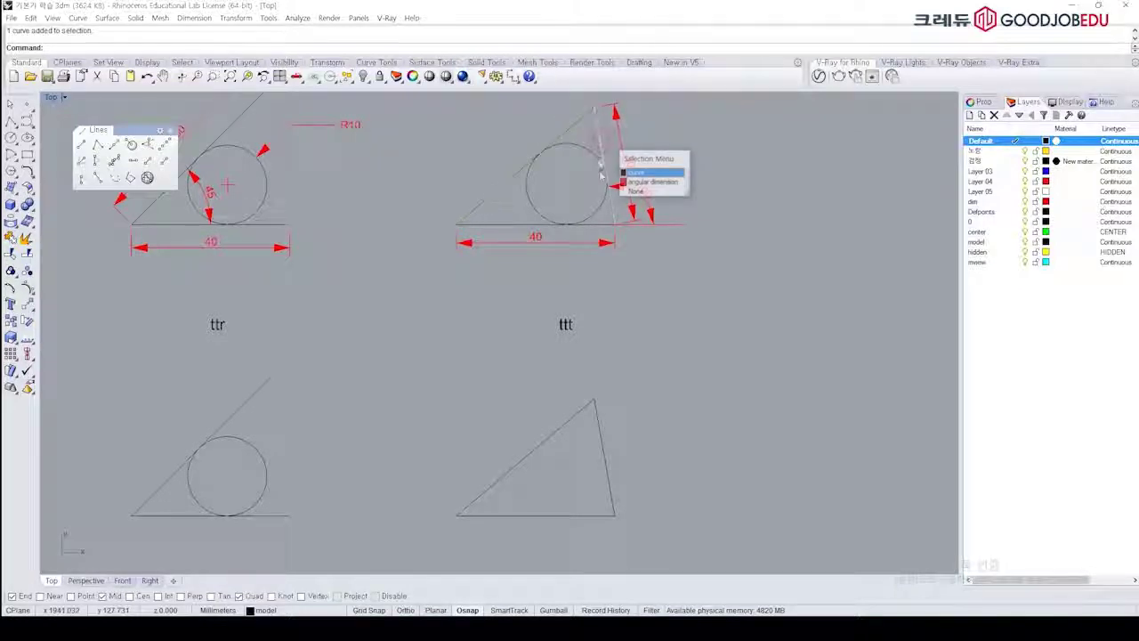
{"action": "left_click", "coordinate": [602, 224]}
{"action": "left_click", "coordinate": [737, 366]}
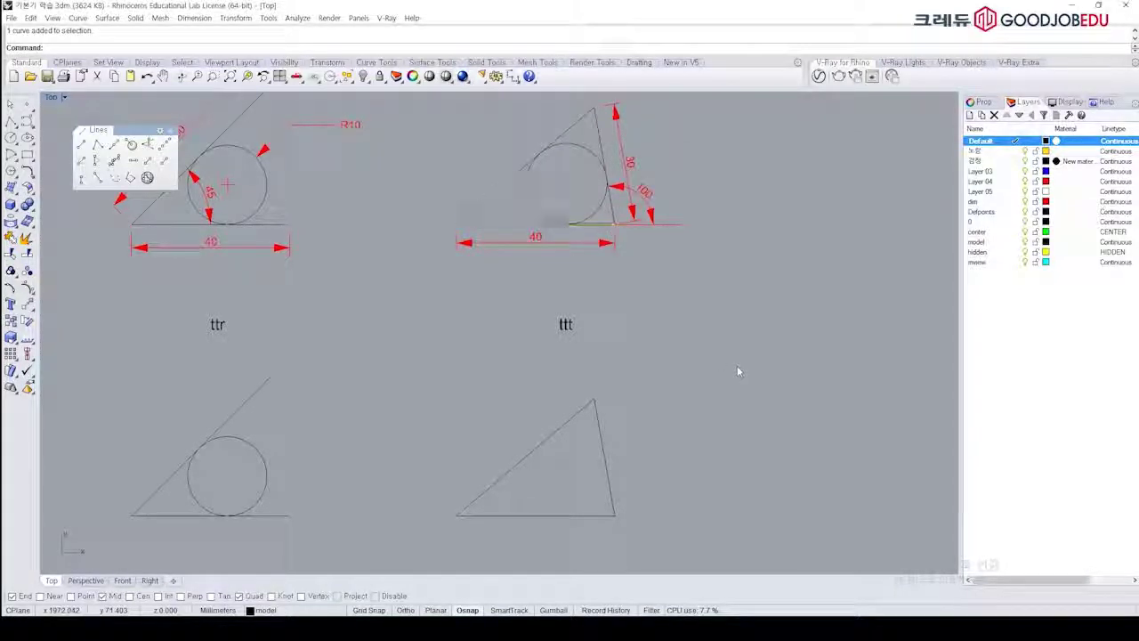
{"action": "right_click_drag", "start_coordinate": [737, 366], "coordinate": [739, 304]}
{"action": "type", "text": "c"}
{"action": "key", "text": "space"}
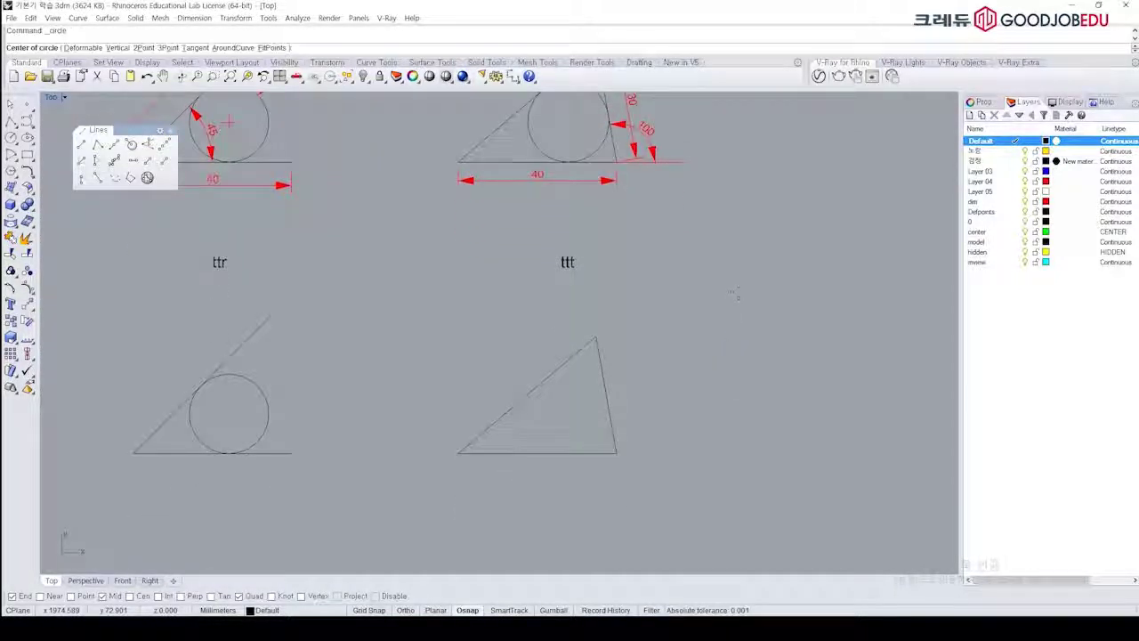
{"action": "left_click", "coordinate": [198, 49]}
{"action": "right_click_drag", "start_coordinate": [659, 336], "coordinate": [574, 345]}
{"action": "left_click", "coordinate": [554, 338]}
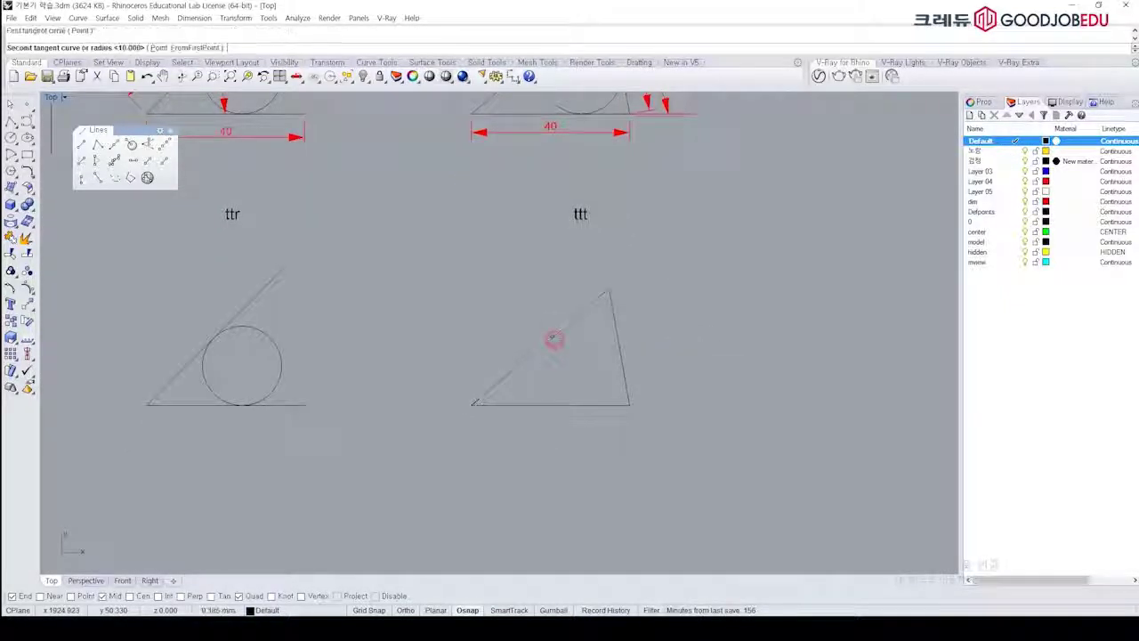
{"action": "left_click", "coordinate": [568, 404]}
{"action": "left_click", "coordinate": [616, 335]}
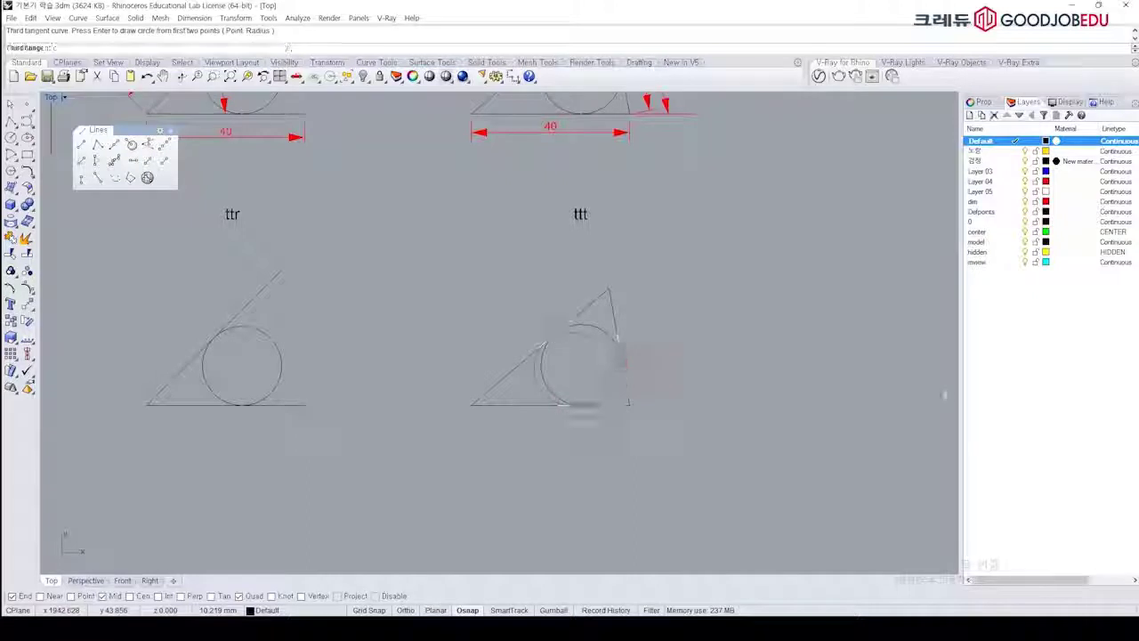
Step: Go to the rec (rectangle) practice sheet and read its notes on corner points and @x,y input
{"action": "scroll", "coordinate": [612, 332], "scroll_direction": "down", "scroll_amount": 3}
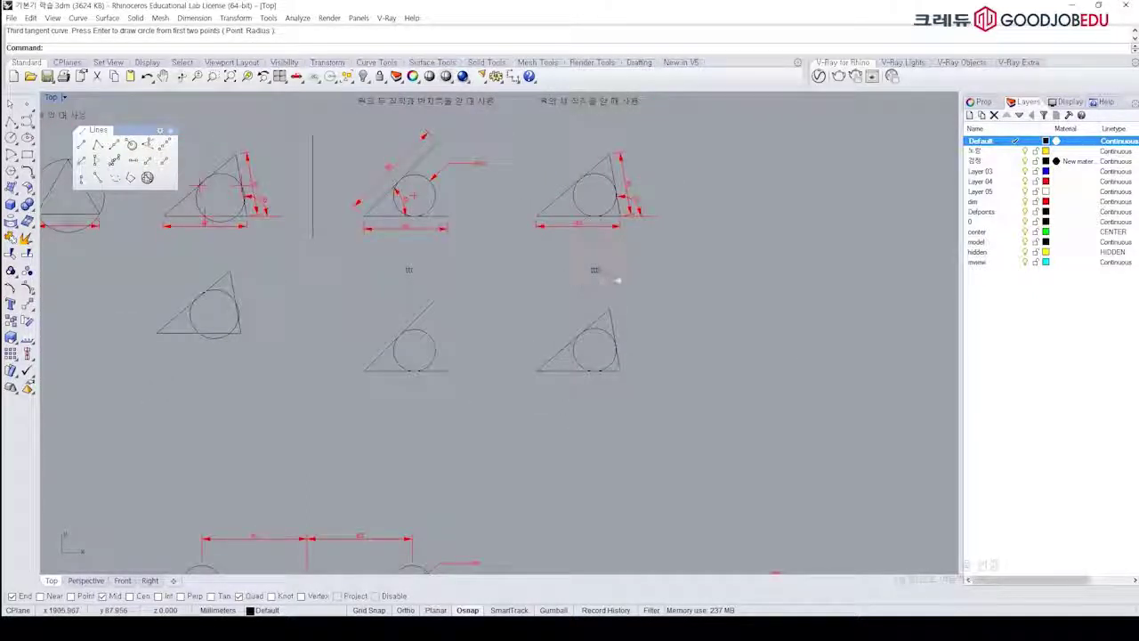
{"action": "mouse_move", "coordinate": [600, 263]}
{"action": "right_mouse_down"}
{"action": "mouse_move", "coordinate": [893, 308]}
{"action": "mouse_move", "coordinate": [656, 292]}
{"action": "mouse_move", "coordinate": [679, 320]}
{"action": "right_mouse_up"}
{"action": "scroll", "coordinate": [655, 293], "scroll_direction": "up", "scroll_amount": 2}
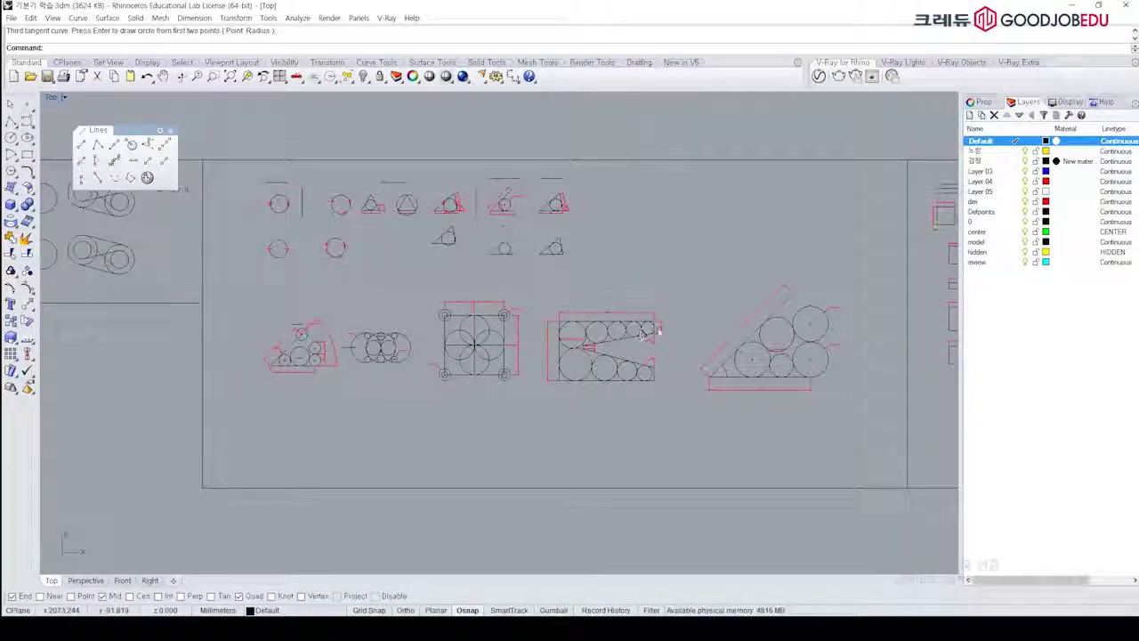
{"action": "right_click_drag", "start_coordinate": [745, 313], "coordinate": [264, 275]}
{"action": "scroll", "coordinate": [411, 201], "scroll_direction": "up", "scroll_amount": 6}
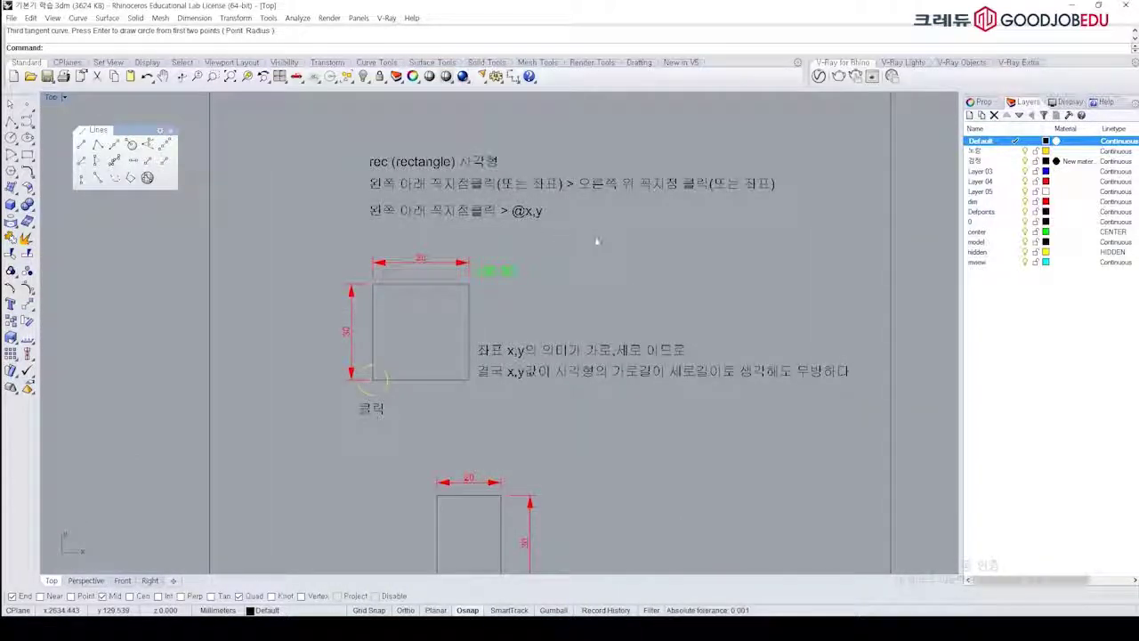
{"action": "right_click_drag", "start_coordinate": [597, 241], "coordinate": [569, 231]}
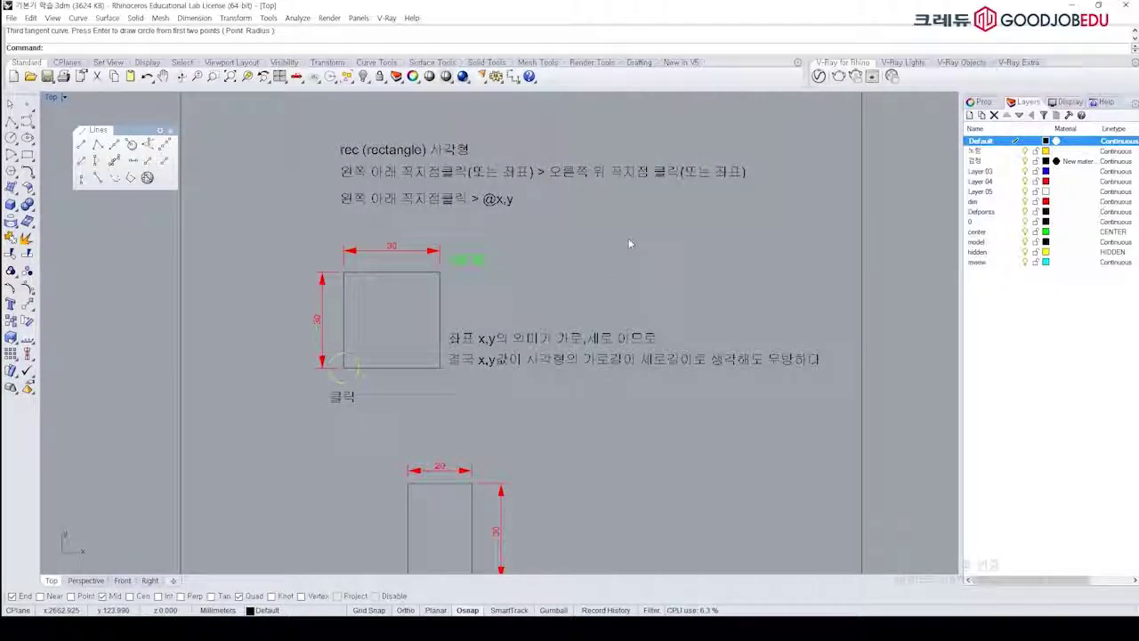
Step: Draw a trial rectangle from two freely picked corners beside the 20 by 30 sample, and delete it
{"action": "key", "text": "Return"}
{"action": "right_click_drag", "start_coordinate": [710, 366], "coordinate": [643, 282]}
{"action": "left_click", "coordinate": [555, 435]}
{"action": "left_click", "coordinate": [664, 333]}
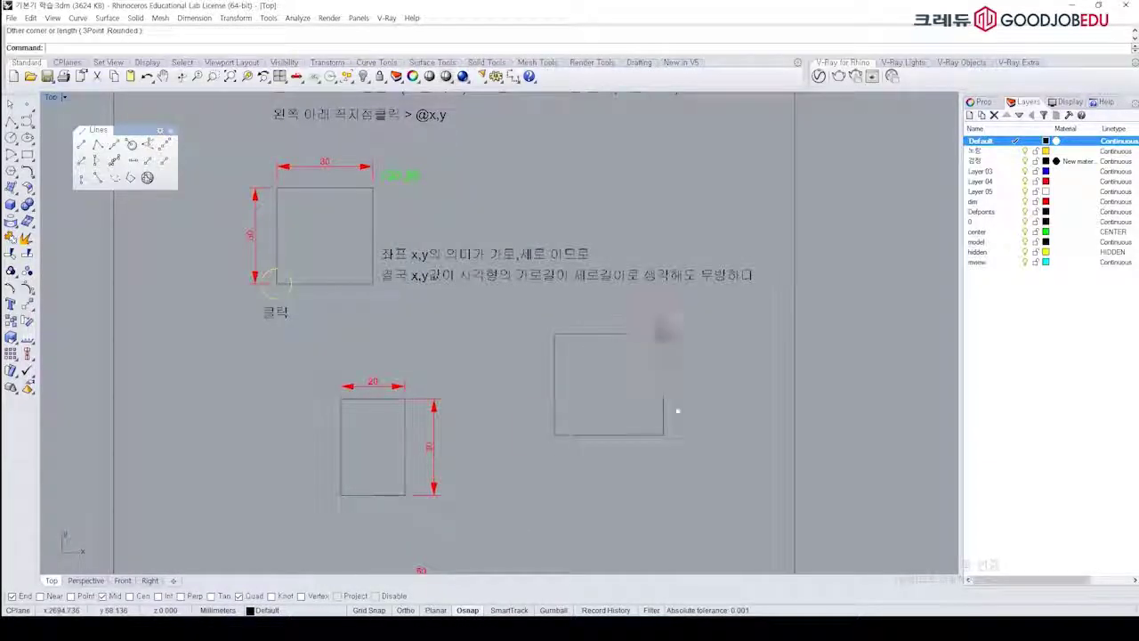
{"action": "right_click_drag", "start_coordinate": [703, 391], "coordinate": [694, 386]}
{"action": "left_click_drag", "start_coordinate": [658, 313], "coordinate": [595, 367]}
{"action": "key", "text": "Delete"}
Step: Draw another freehand rectangle from its lower-left to its upper-right corner and erase it
{"action": "key", "text": "Return"}
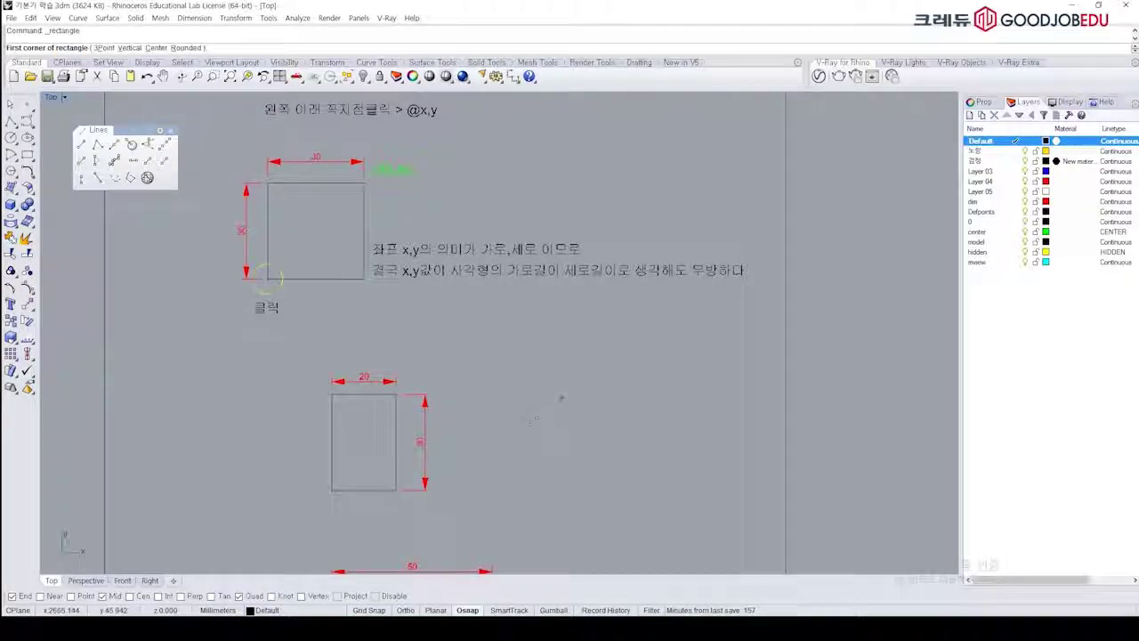
{"action": "left_click", "coordinate": [531, 417]}
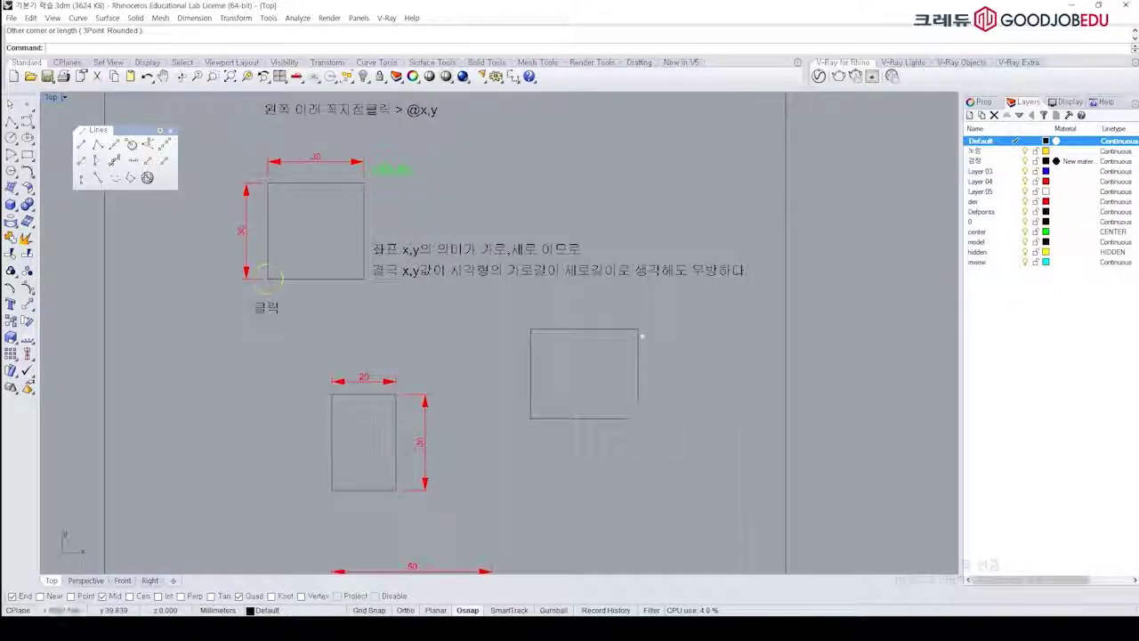
{"action": "right_click_drag", "start_coordinate": [642, 324], "coordinate": [656, 339]}
{"action": "left_click_drag", "start_coordinate": [656, 339], "coordinate": [589, 394]}
{"action": "type", "text": "e"}
{"action": "key", "text": "space"}
Step: Draw a 30 by 30 mm rectangle beside the square sample, using relative coordinates r30,30 for the opposite corner
{"action": "right_click_drag", "start_coordinate": [539, 274], "coordinate": [546, 298]}
{"action": "type", "text": "rec"}
{"action": "key", "text": "Return"}
{"action": "left_click", "coordinate": [526, 241]}
{"action": "type", "text": "r"}
{"action": "type", "text": "30,30"}
{"action": "key", "text": "Return"}
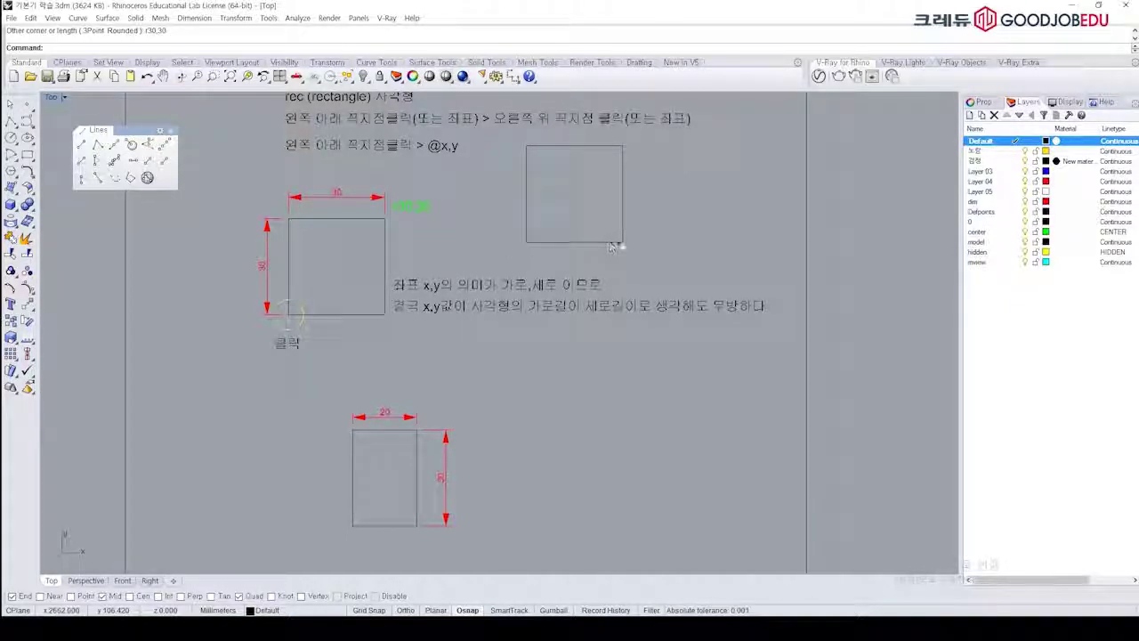
Step: Delete the drawn 30 mm square and draw a 20 by 30 mm rectangle beside its sample, using r20,30 for the opposite corner
{"action": "left_click", "coordinate": [622, 182]}
{"action": "key", "text": "Delete"}
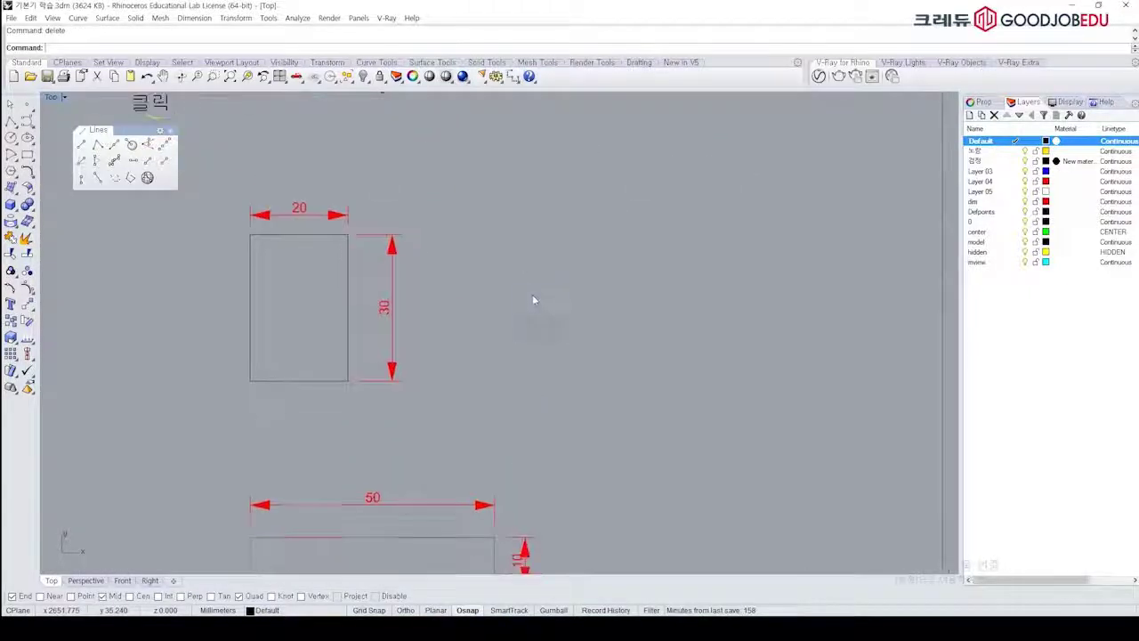
{"action": "type", "text": "rectangle"}
{"action": "key", "text": "Return"}
{"action": "left_click", "coordinate": [497, 355]}
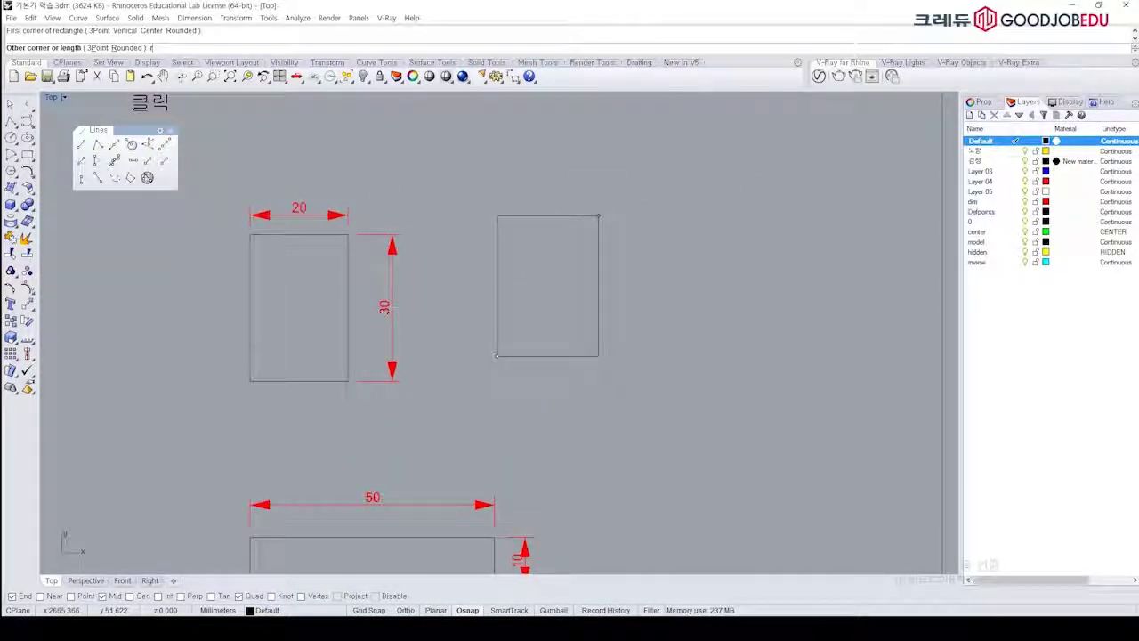
{"action": "type", "text": "r20,30"}
{"action": "key", "text": "Return"}
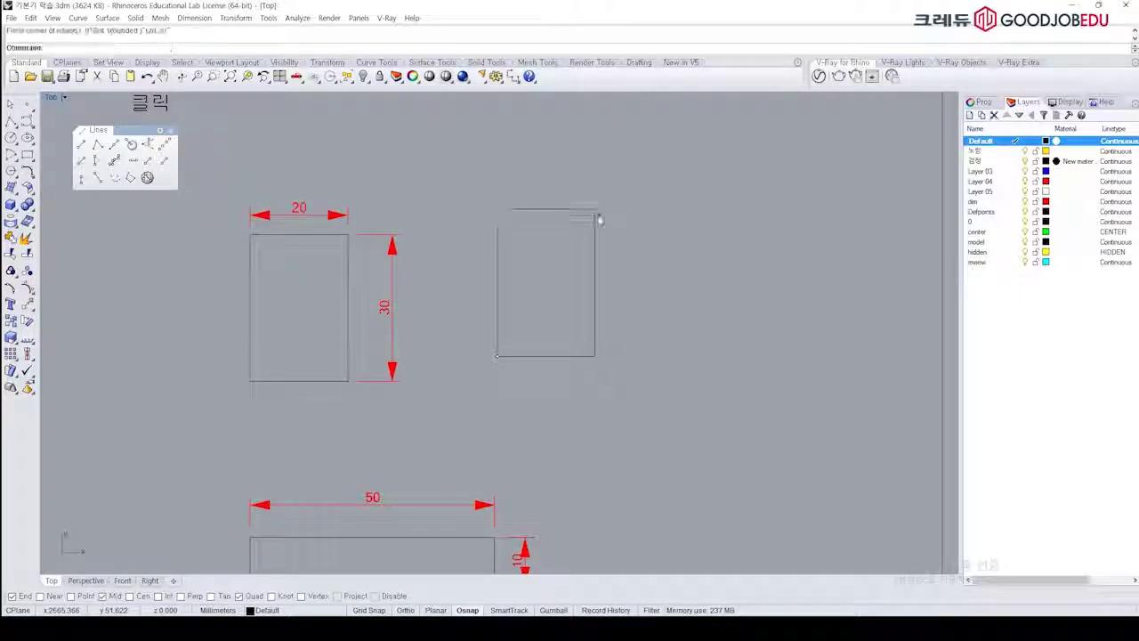
Step: Draw a 50 by 10 mm rectangle beside the 50 by 10 sample, using relative coordinates r50,10
{"action": "scroll", "coordinate": [604, 225], "scroll_direction": "down", "scroll_amount": 2}
{"action": "right_click_drag", "start_coordinate": [608, 484], "coordinate": [576, 287]}
{"action": "type", "text": "rec"}
{"action": "key", "text": "Return"}
{"action": "left_click", "coordinate": [567, 318]}
{"action": "type", "text": "r50,20"}
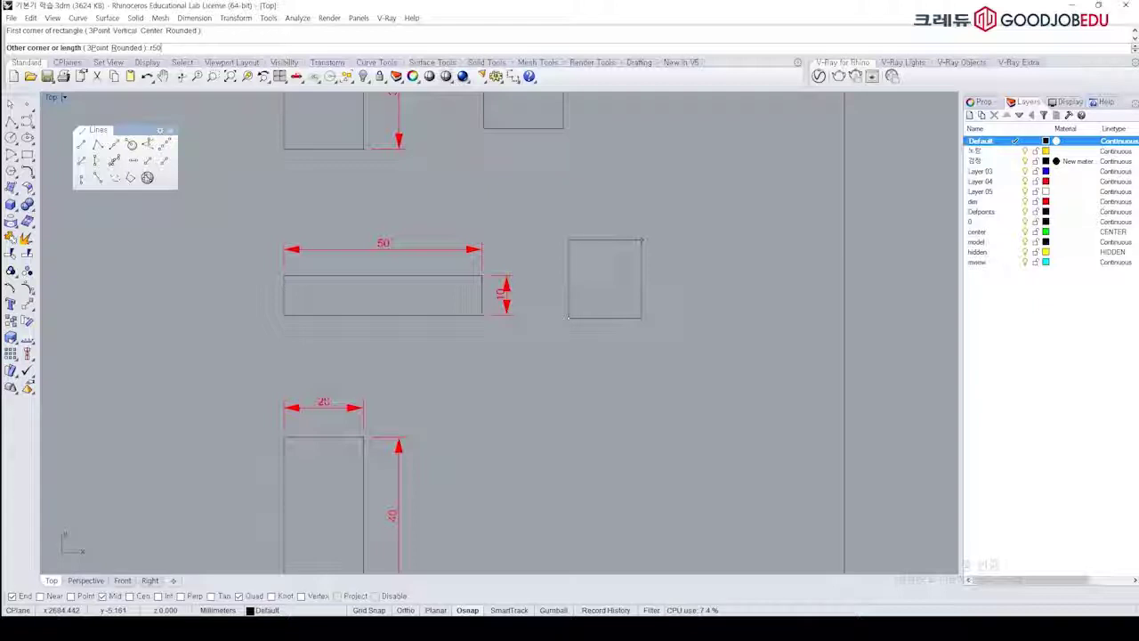
{"action": "key", "text": "BackSpace"}
{"action": "key", "text": "BackSpace"}
{"action": "type", "text": "10"}
{"action": "key", "text": "Return"}
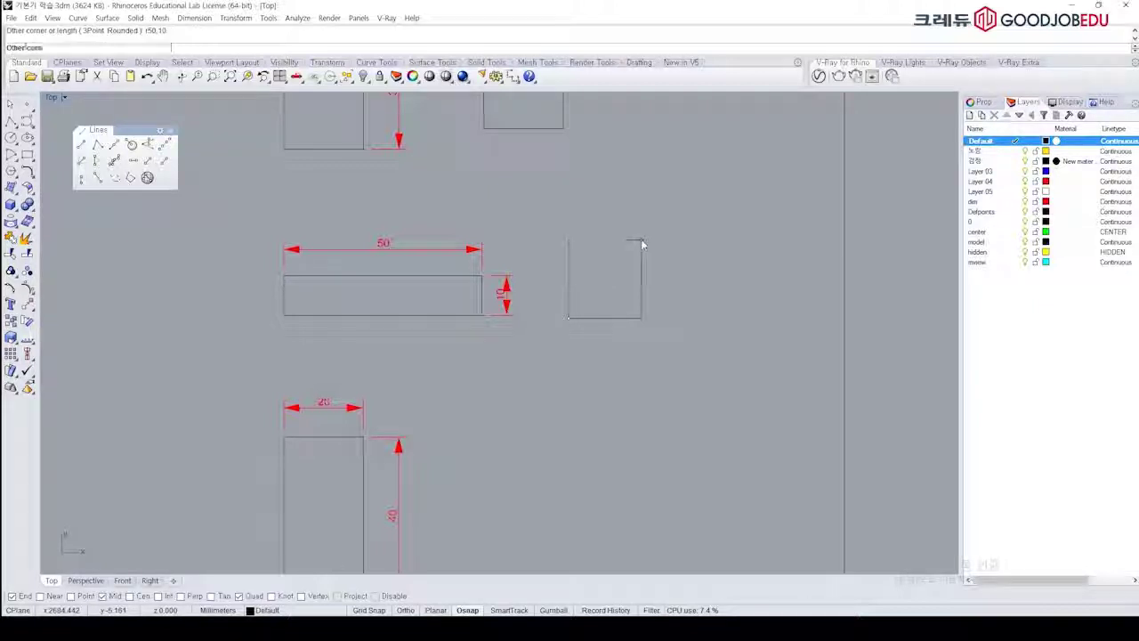
Step: Try a rectangle beside the 20 by 40 sample with 20,40 as the opposite corner, and delete it
{"action": "scroll", "coordinate": [621, 247], "scroll_direction": "down", "scroll_amount": 2}
{"action": "right_click_drag", "start_coordinate": [618, 296], "coordinate": [603, 203]}
{"action": "right_click_drag", "start_coordinate": [582, 264], "coordinate": [574, 308]}
{"action": "scroll", "coordinate": [574, 222], "scroll_direction": "up", "scroll_amount": 6}
{"action": "type", "text": "rec"}
{"action": "key", "text": "Return"}
{"action": "left_click", "coordinate": [493, 371]}
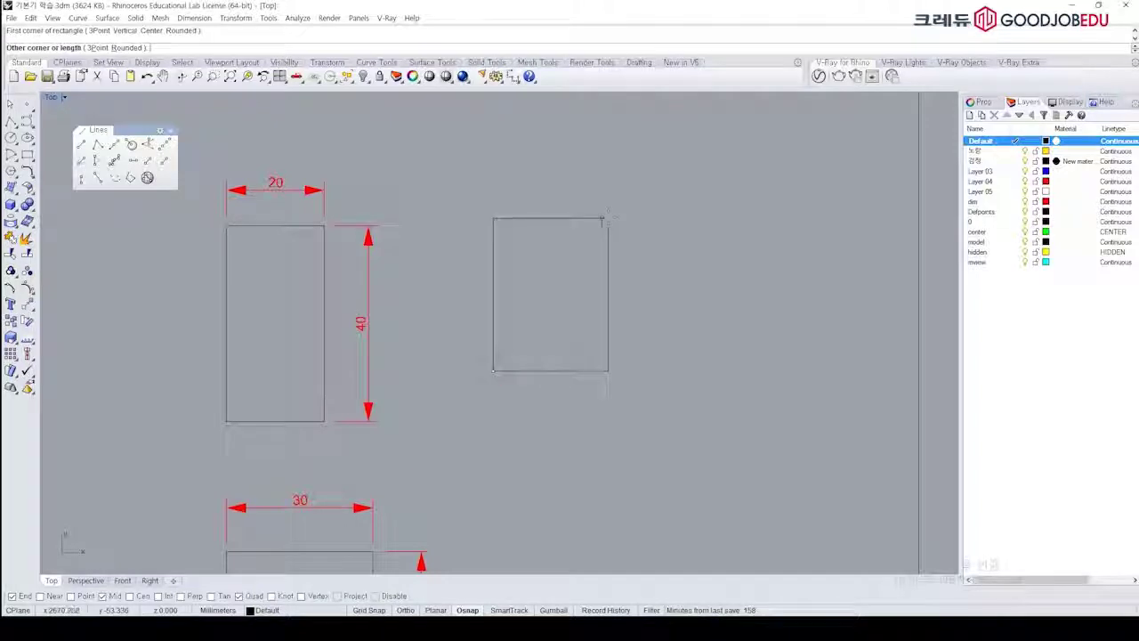
{"action": "type", "text": "20,40"}
{"action": "key", "text": "Return"}
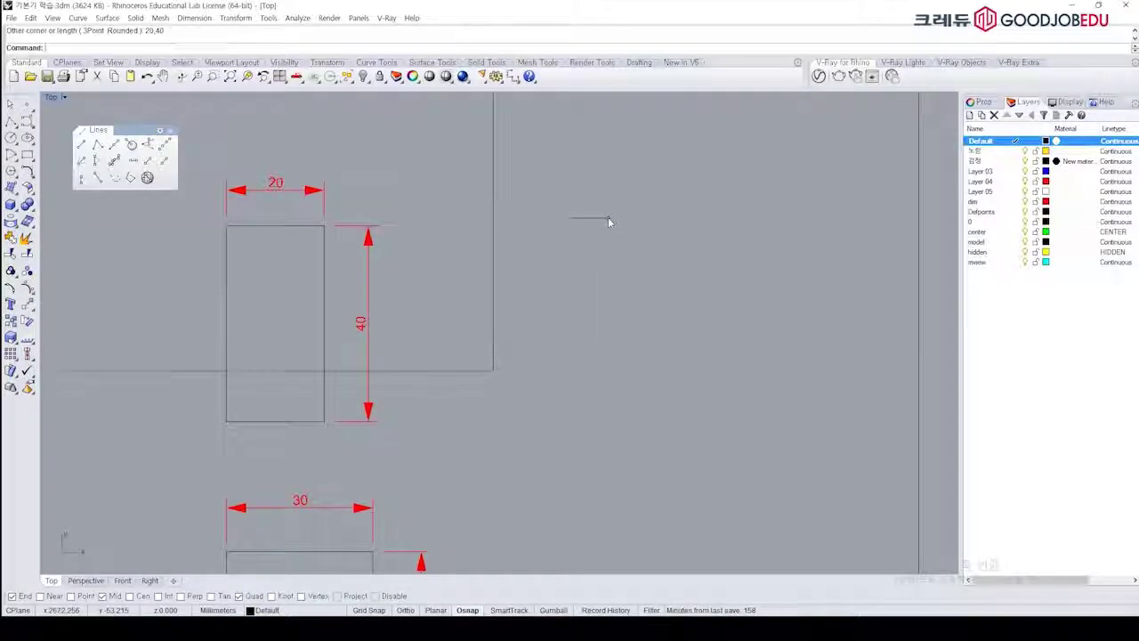
{"action": "scroll", "coordinate": [568, 220], "scroll_direction": "down", "scroll_amount": 8}
{"action": "right_click_drag", "start_coordinate": [539, 222], "coordinate": [549, 266]}
{"action": "left_click", "coordinate": [548, 274]}
{"action": "key", "text": "Delete"}
Step: Draw a 20 by 40 mm rectangle beside the 20 by 40 sample, using relative coordinates r20,40
{"action": "scroll", "coordinate": [521, 267], "scroll_direction": "up", "scroll_amount": 3}
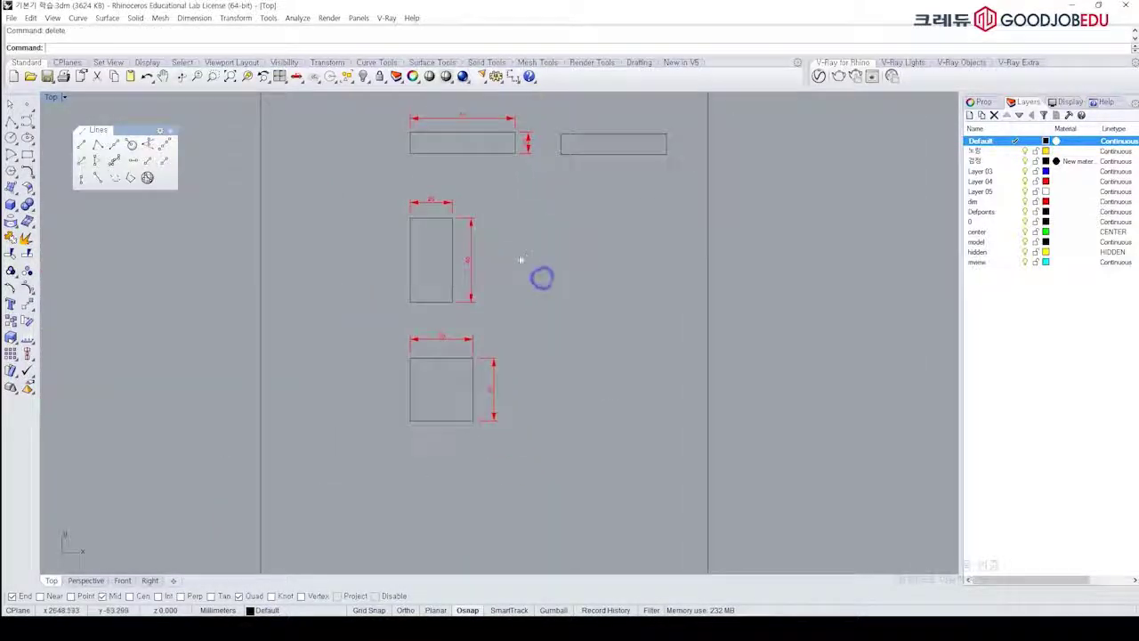
{"action": "type", "text": "rec"}
{"action": "key", "text": "Return"}
{"action": "left_click", "coordinate": [516, 345]}
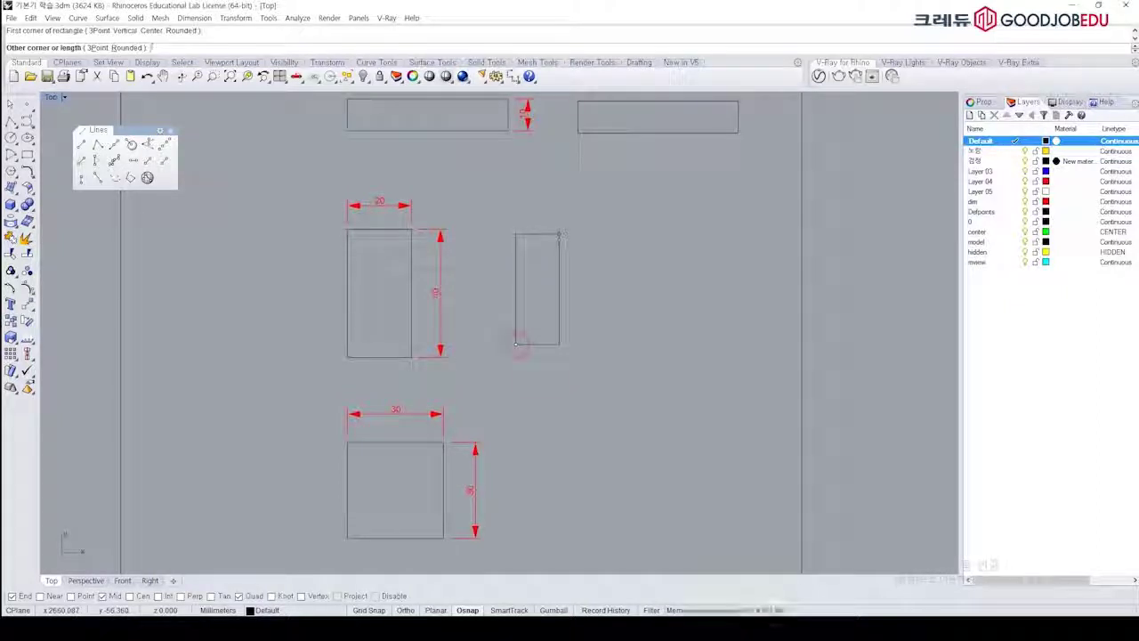
{"action": "type", "text": "r20,40"}
{"action": "key", "text": "Return"}
Step: Examine the last 30 by 30 rectangle sample and the earlier sheets with the circle exercises
{"action": "scroll", "coordinate": [577, 297], "scroll_direction": "down", "scroll_amount": 3}
{"action": "right_click_drag", "start_coordinate": [576, 297], "coordinate": [550, 240]}
{"action": "scroll", "coordinate": [550, 240], "scroll_direction": "down", "scroll_amount": 4}
{"action": "right_click_drag", "start_coordinate": [588, 162], "coordinate": [506, 246]}
{"action": "scroll", "coordinate": [568, 281], "scroll_direction": "down", "scroll_amount": 2}
{"action": "scroll", "coordinate": [493, 349], "scroll_direction": "up", "scroll_amount": 8}
{"action": "scroll", "coordinate": [482, 316], "scroll_direction": "up", "scroll_amount": 3}
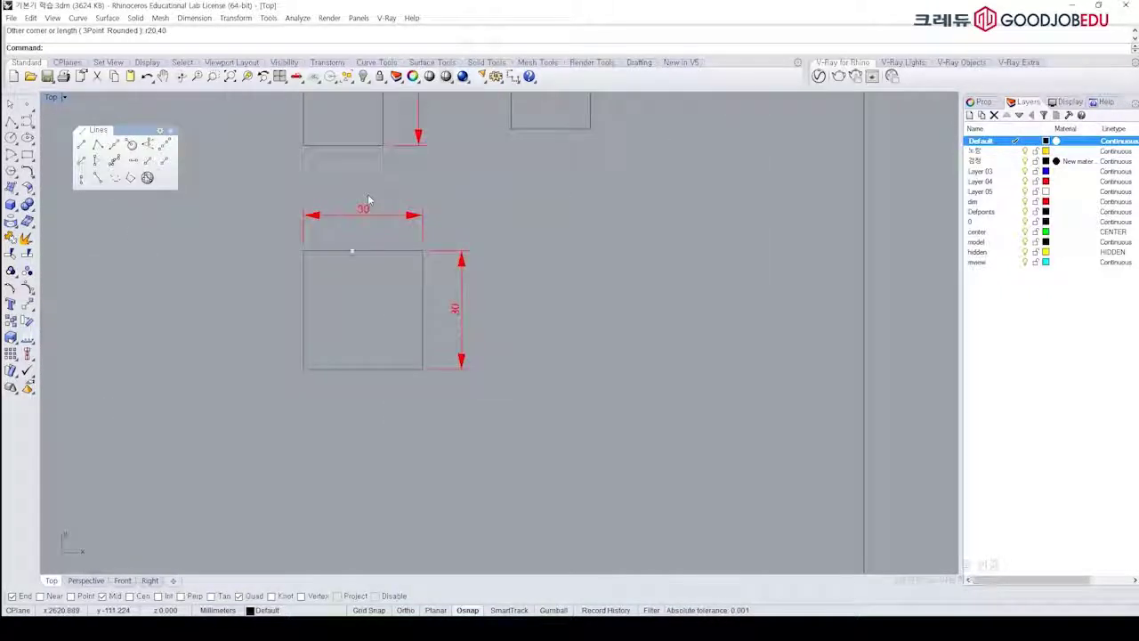
{"action": "scroll", "coordinate": [440, 217], "scroll_direction": "down", "scroll_amount": 5}
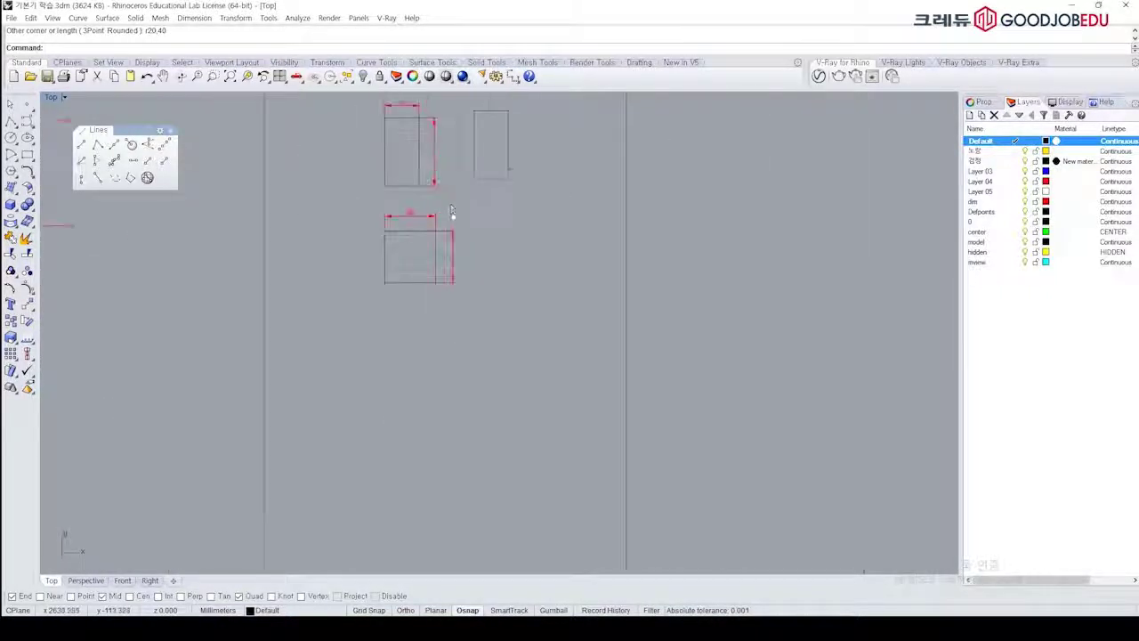
{"action": "scroll", "coordinate": [483, 308], "scroll_direction": "up", "scroll_amount": 3}
{"action": "scroll", "coordinate": [488, 288], "scroll_direction": "down", "scroll_amount": 2}
{"action": "right_click_drag", "start_coordinate": [463, 275], "coordinate": [803, 271]}
{"action": "right_click_drag", "start_coordinate": [506, 273], "coordinate": [679, 272]}
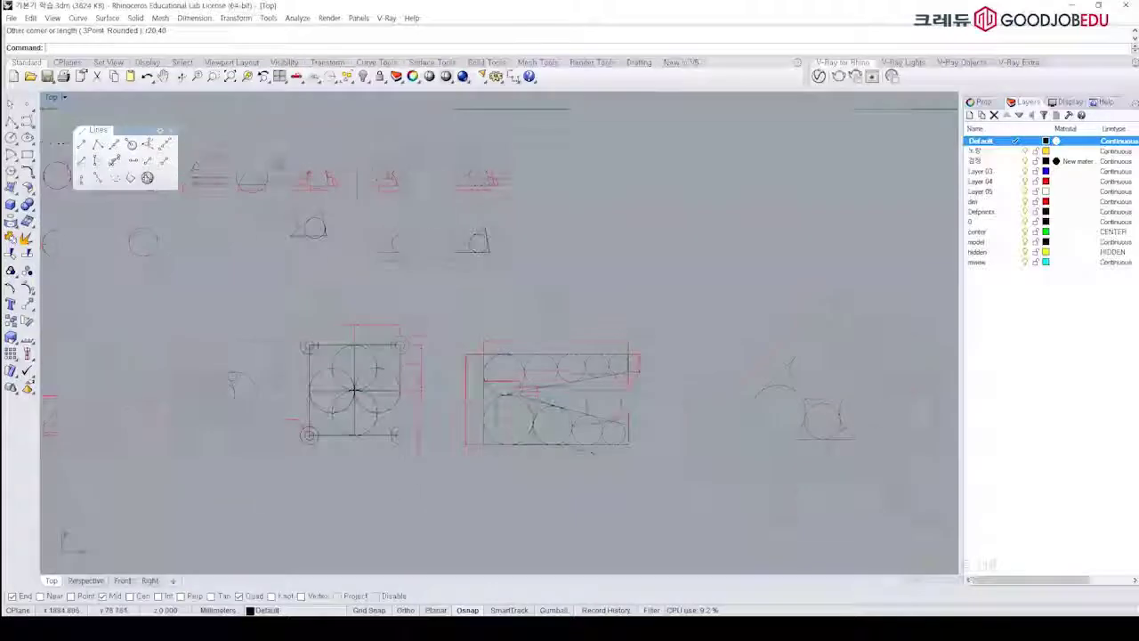
Step: Show all four viewports and inspect the practice sheets in the Perspective and Top views
{"action": "double_click", "coordinate": [51, 98]}
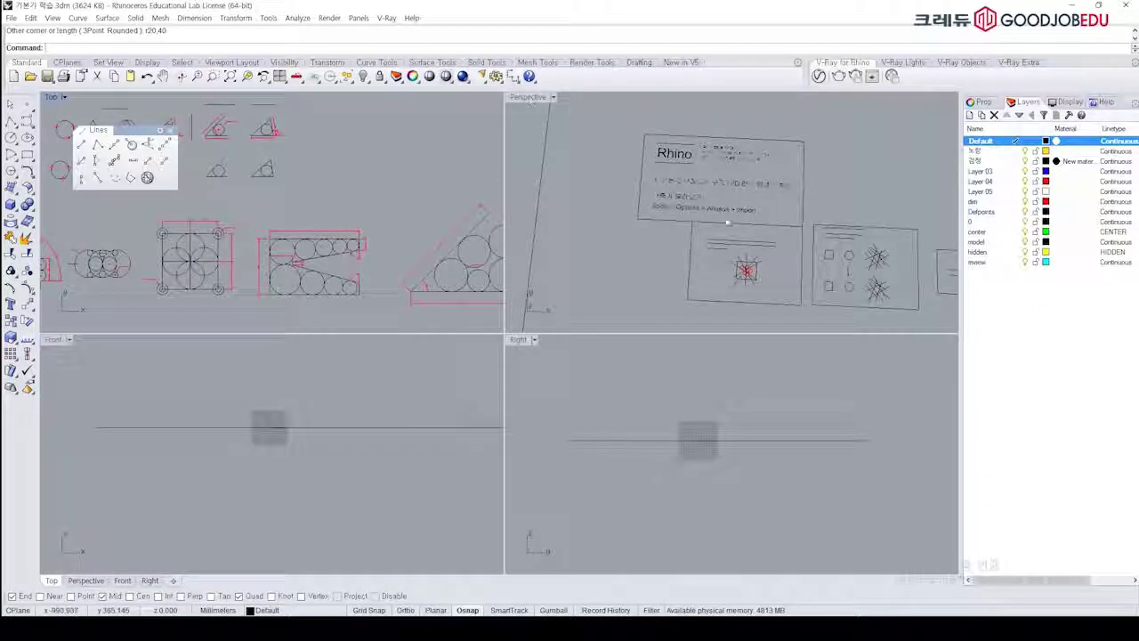
{"action": "right_click_drag", "start_coordinate": [672, 268], "coordinate": [707, 245]}
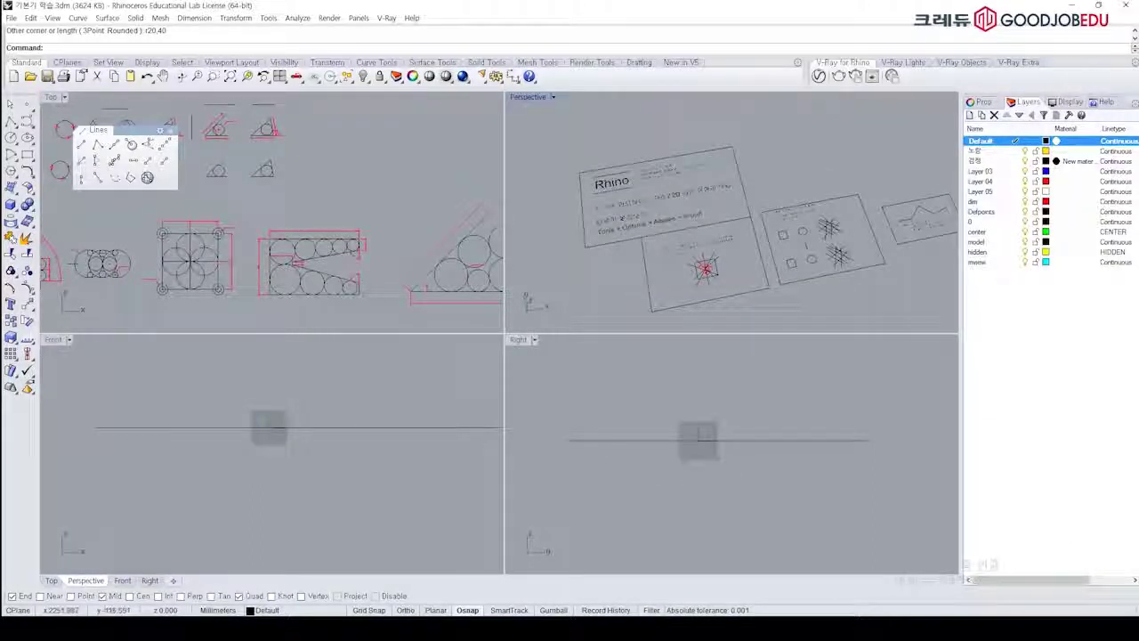
{"action": "scroll", "coordinate": [719, 261], "scroll_direction": "up", "scroll_amount": 10}
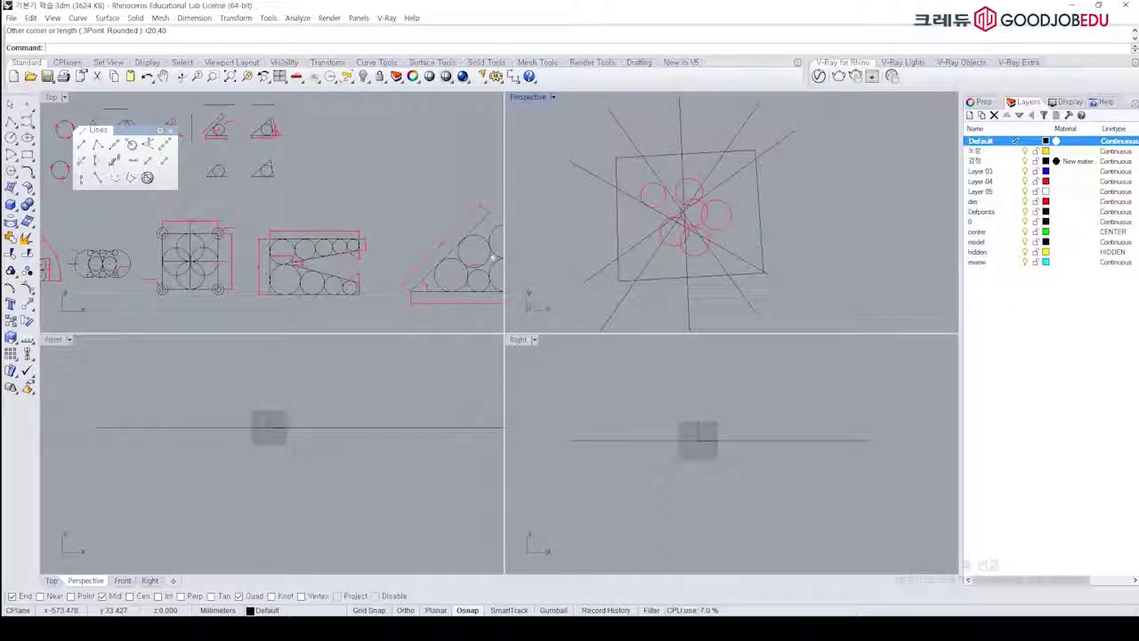
{"action": "right_click_drag", "start_coordinate": [270, 169], "coordinate": [420, 193]}
{"action": "right_click_drag", "start_coordinate": [305, 196], "coordinate": [388, 172]}
{"action": "scroll", "coordinate": [388, 172], "scroll_direction": "down", "scroll_amount": 4}
{"action": "right_click_drag", "start_coordinate": [290, 177], "coordinate": [255, 178]}
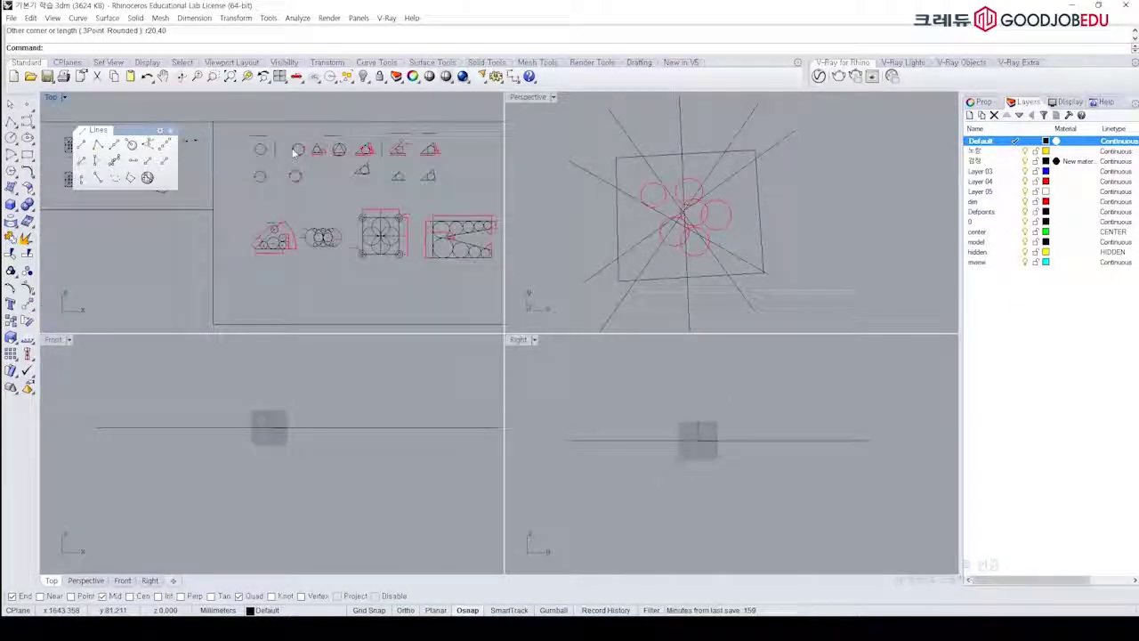
Step: Maximize the Top viewport and look over the whole row of practice sheets
{"action": "double_click", "coordinate": [52, 98]}
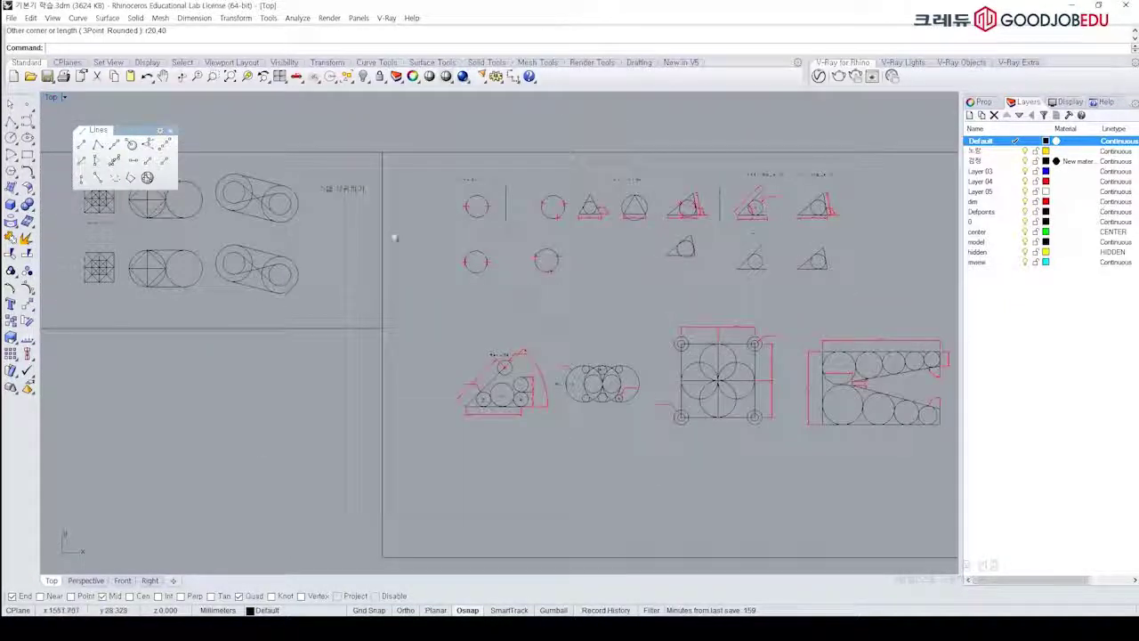
{"action": "scroll", "coordinate": [631, 267], "scroll_direction": "down", "scroll_amount": 3}
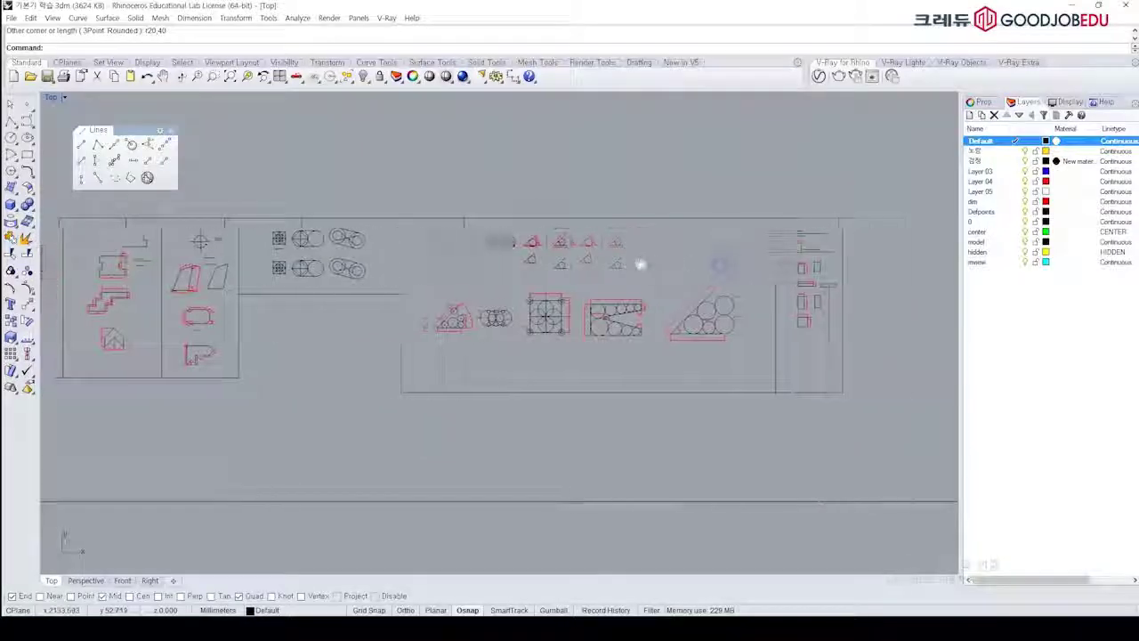
{"action": "scroll", "coordinate": [801, 263], "scroll_direction": "up", "scroll_amount": 2}
{"action": "scroll", "coordinate": [788, 267], "scroll_direction": "down", "scroll_amount": 2}
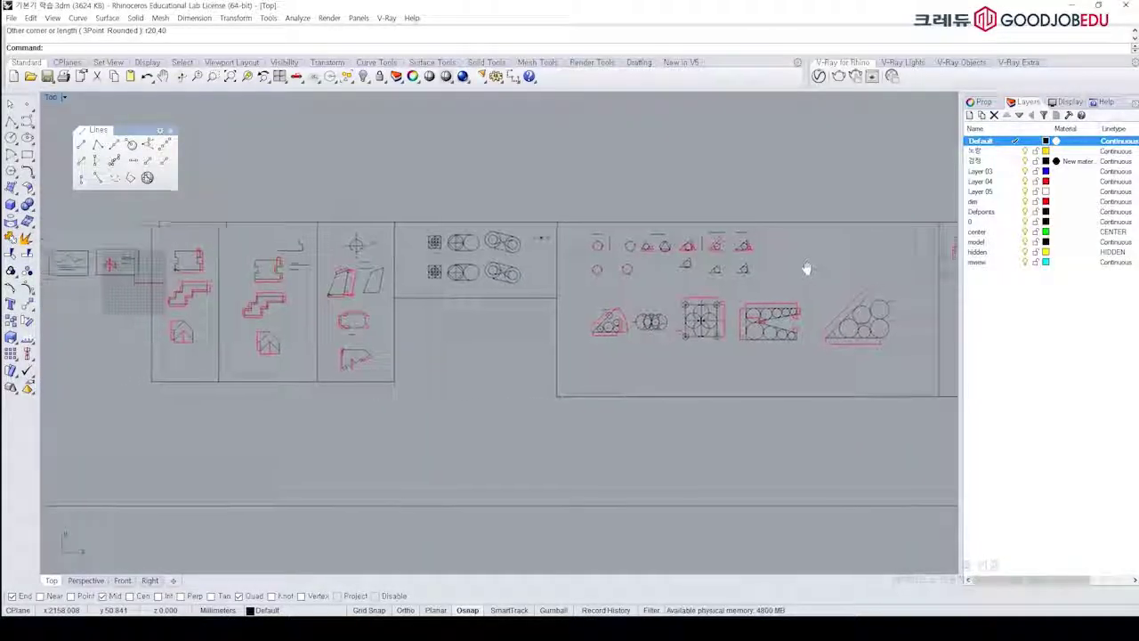
{"action": "right_click_drag", "start_coordinate": [772, 272], "coordinate": [682, 260]}
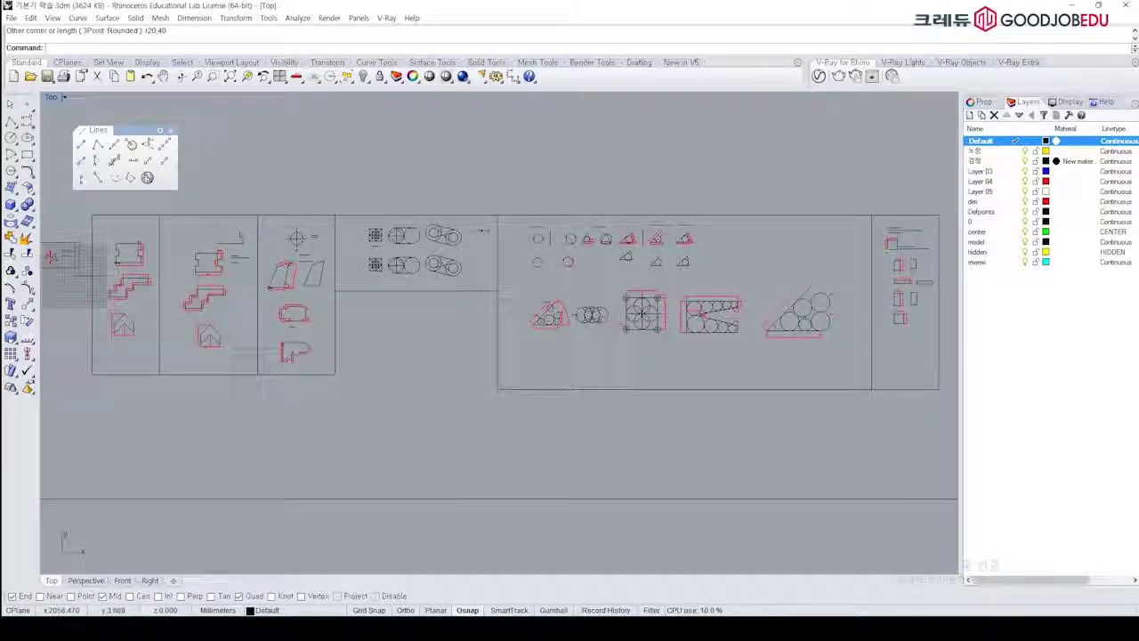